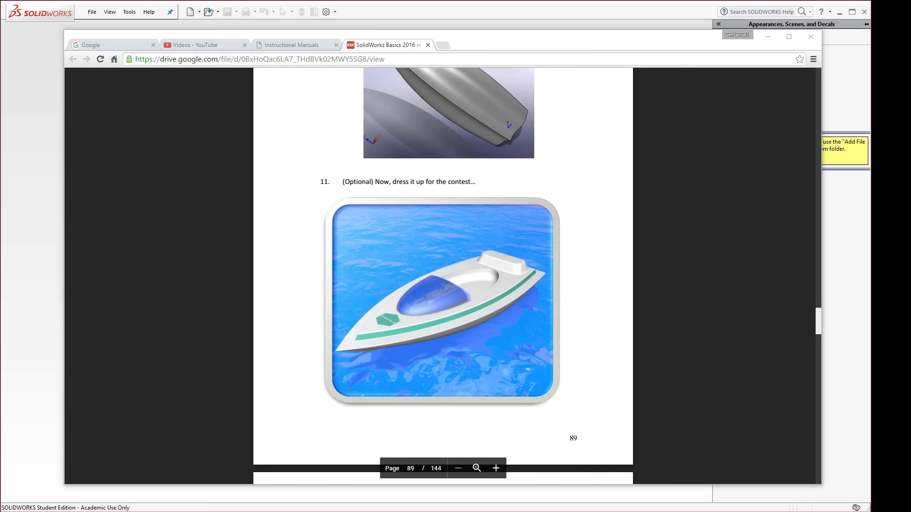
Find Exercise 8 on lofting in the PDF manual and read the plane offsets required for the boat hull.
scroll(579, 309, "up", 1)
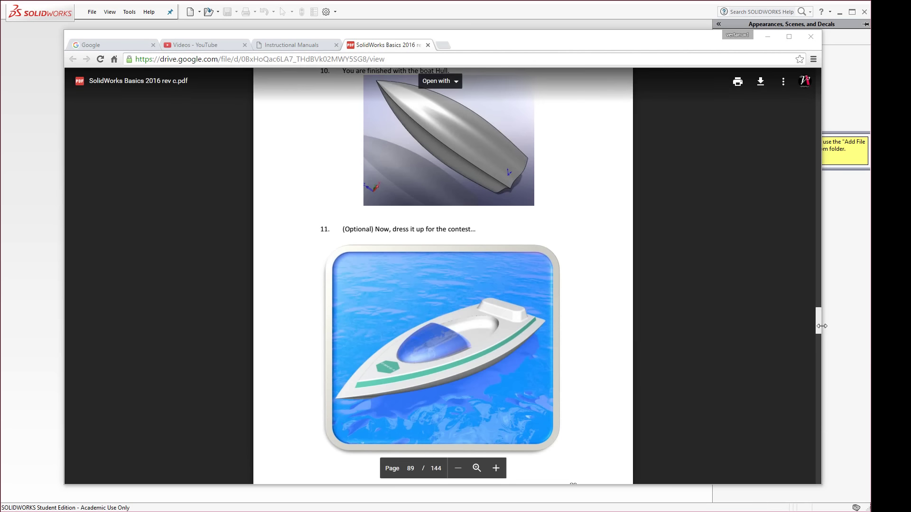
mouse_move(816, 321)
left_mouse_down()
mouse_move(818, 299)
mouse_move(818, 306)
left_mouse_up()
scroll(687, 334, "down", 15)
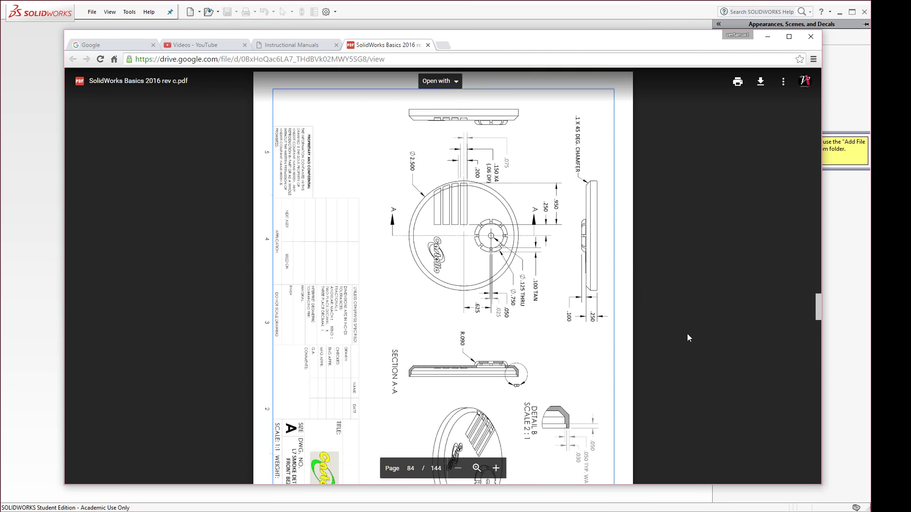
scroll(686, 333, "down", 4)
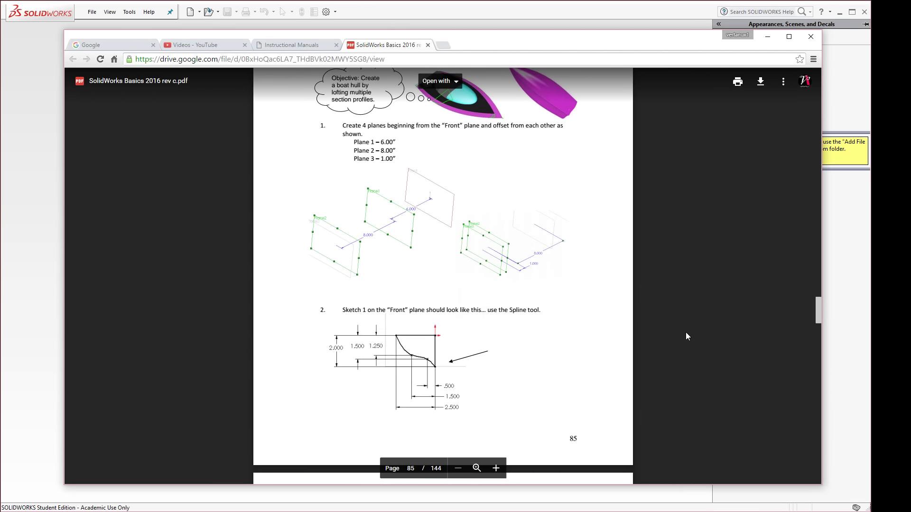
scroll(686, 333, "up", 2)
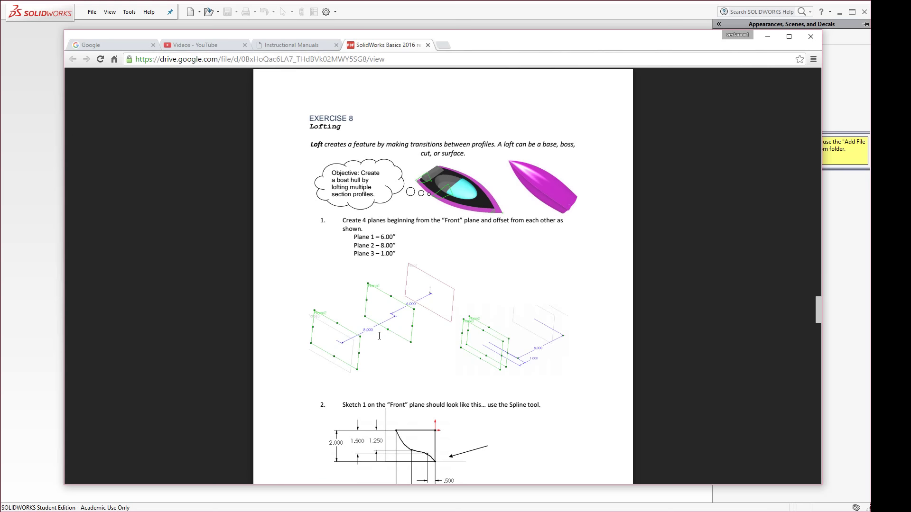
Switch to SOLIDWORKS and create a new part document.
left_click(826, 345)
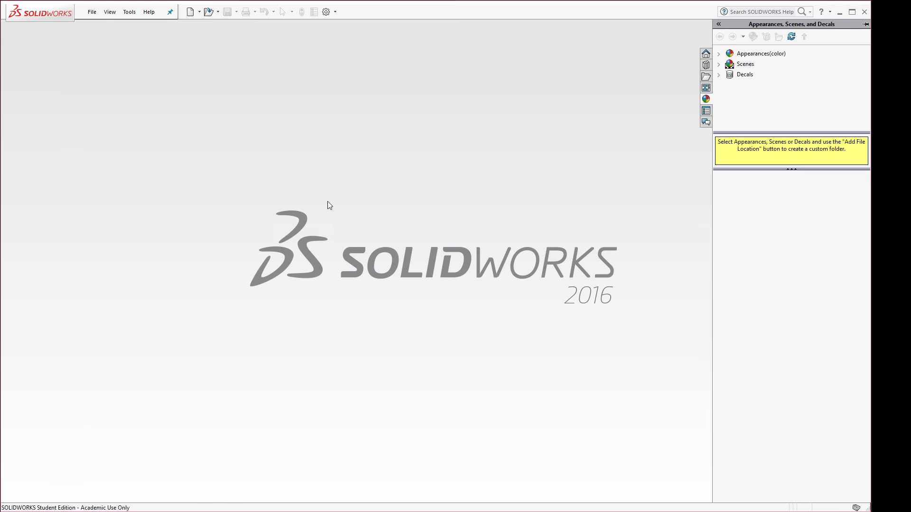
left_click(95, 15)
left_click(103, 27)
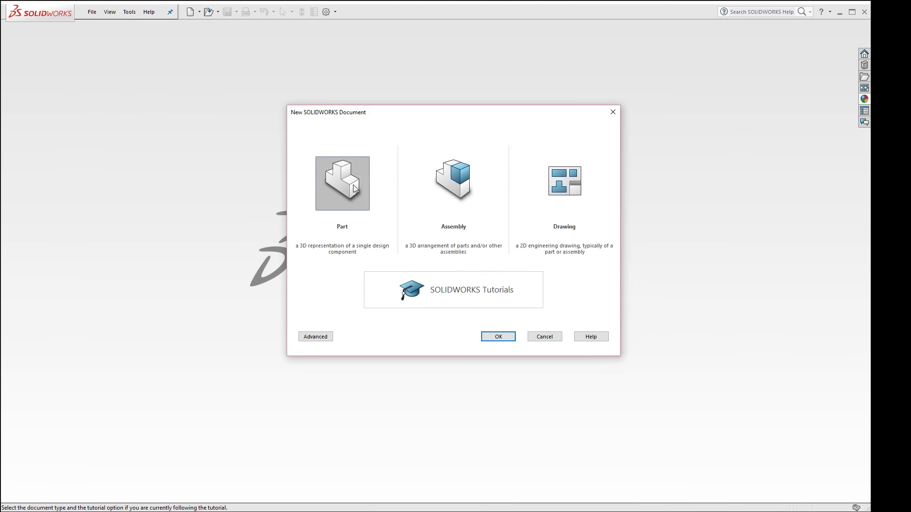
left_click(494, 333)
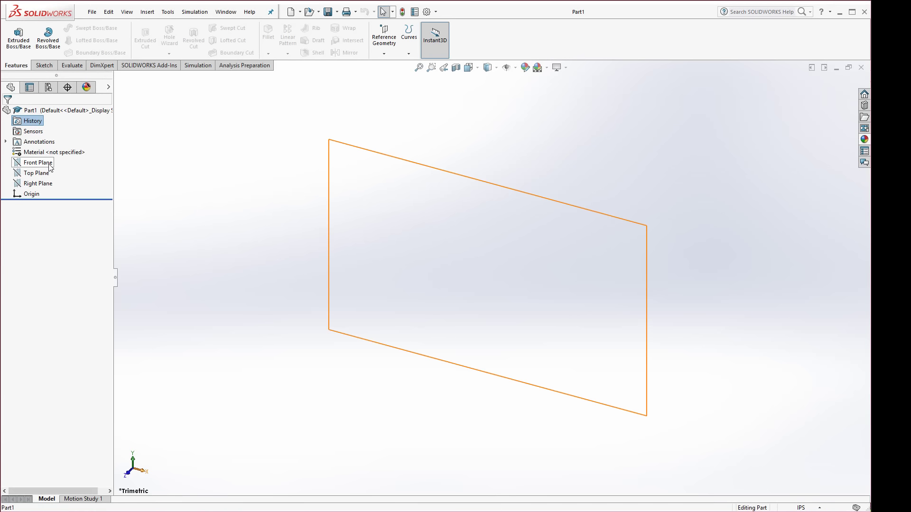
Create a reference plane offset 6 in forward from the Front Plane.
left_click(49, 164)
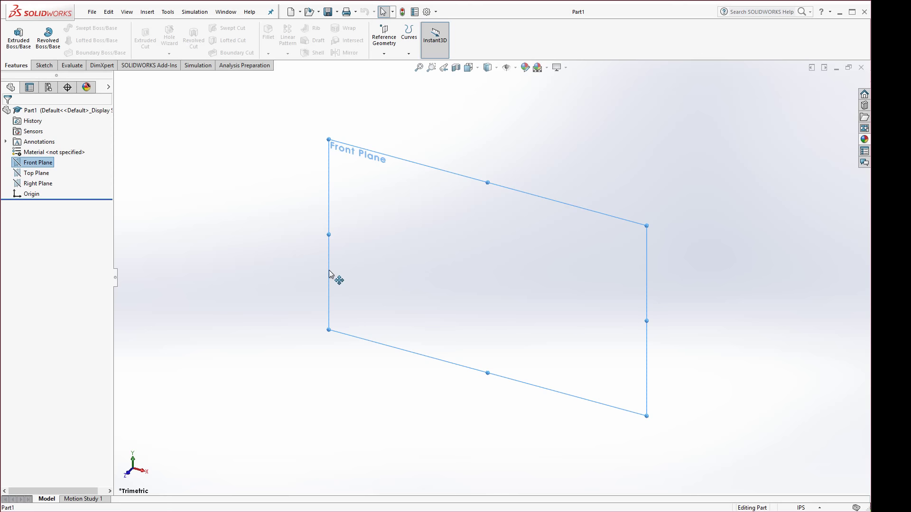
left_click_drag(331, 274, 209, 370, "ctrl")
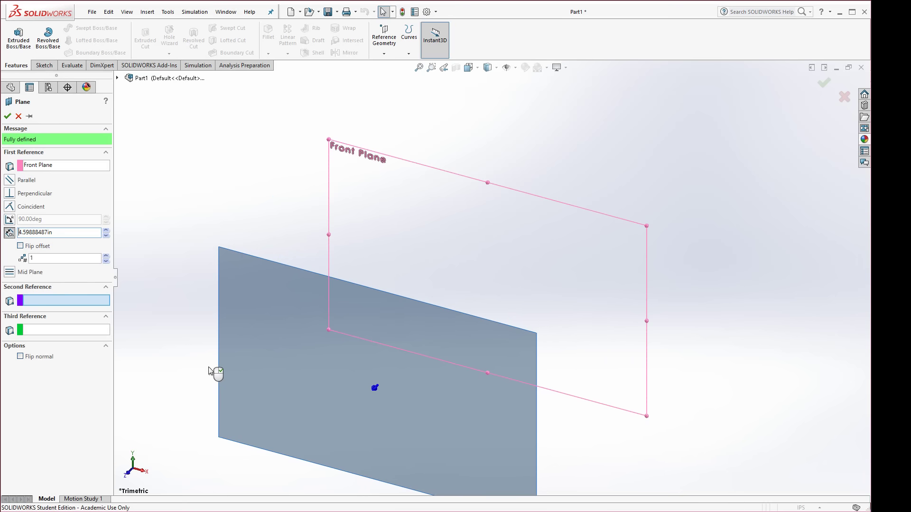
left_click_drag(209, 370, 207, 372, "ctrl")
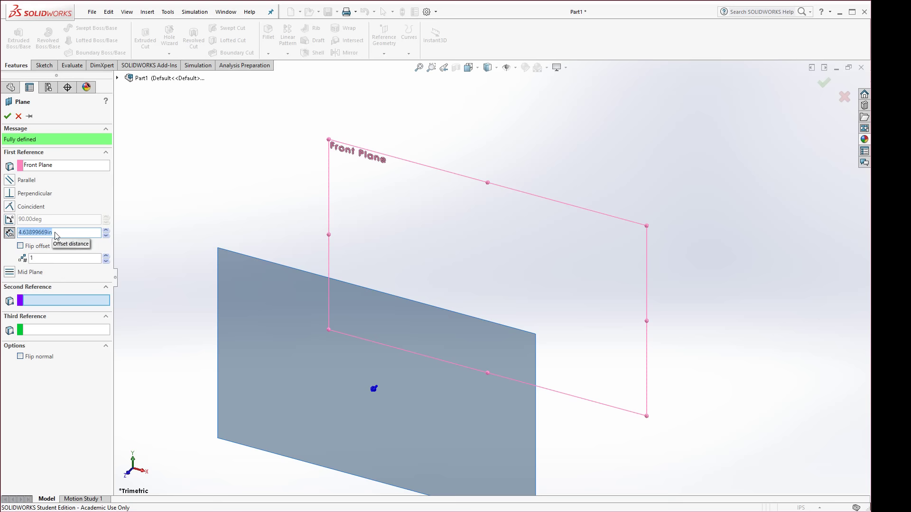
type("6")
key("Return")
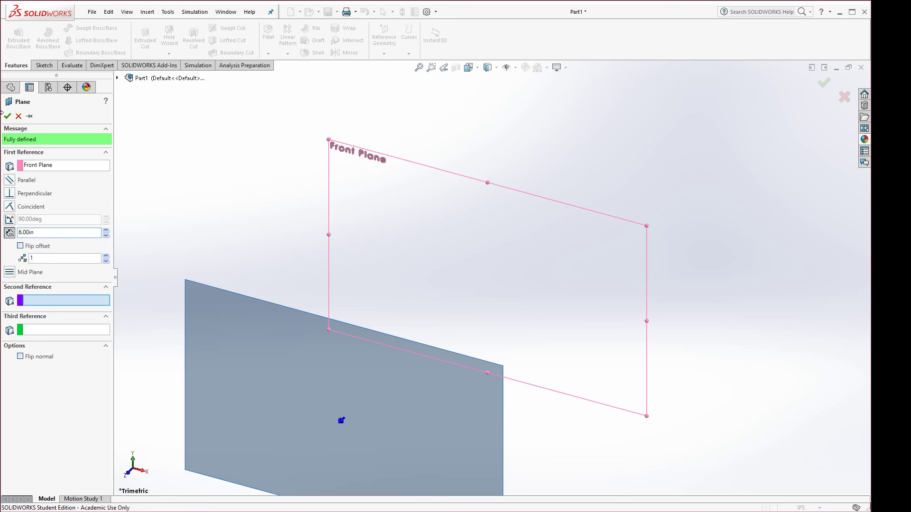
left_click(8, 116)
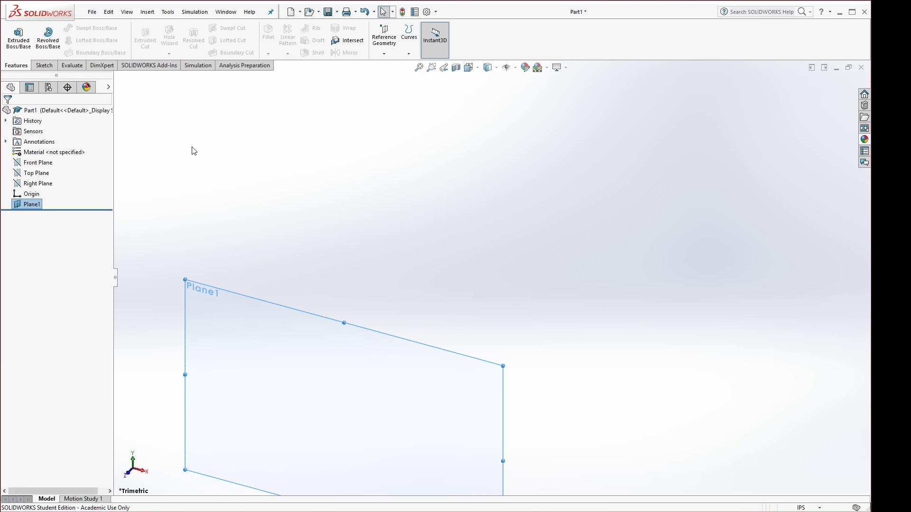
Show the Front Plane so it stays displayed together with the offset plane.
right_click(37, 163)
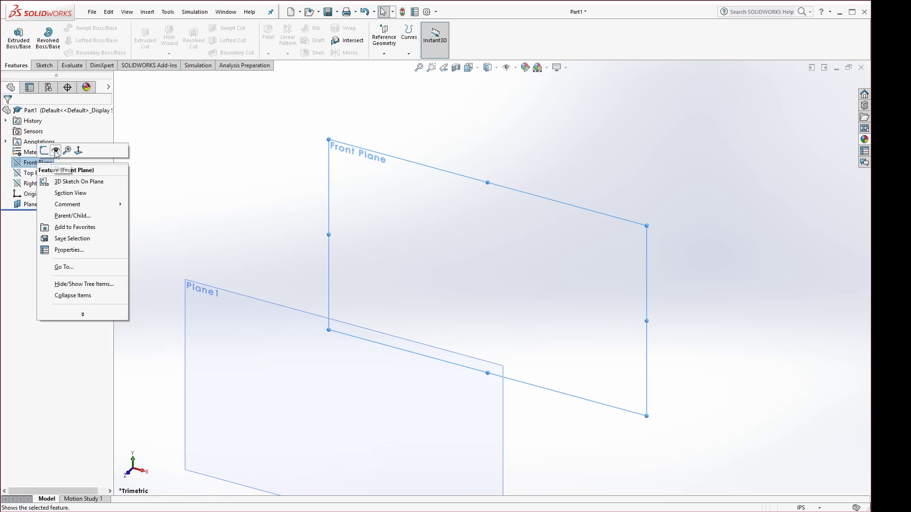
left_click(56, 151)
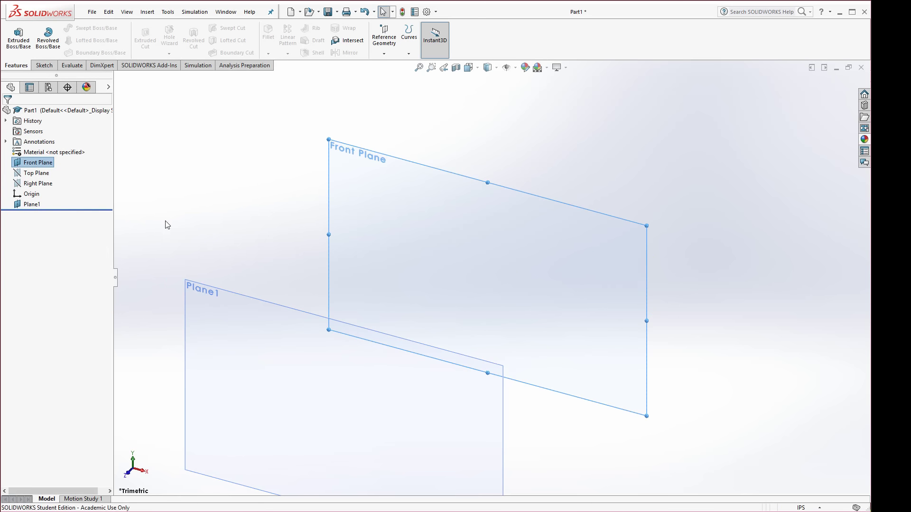
key("f")
scroll(397, 380, "up", 3)
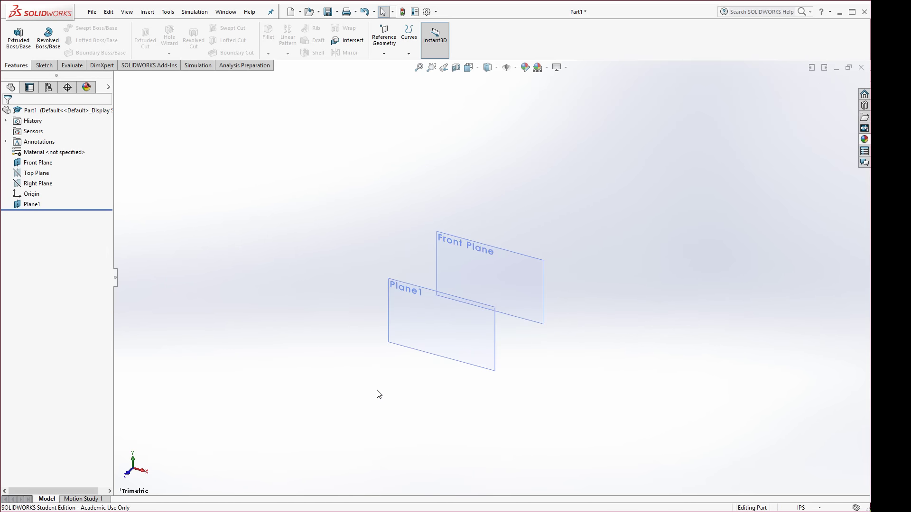
Create a second reference plane offset 8 in forward from Plane1.
scroll(376, 392, "down", 2)
scroll(465, 309, "down", 1)
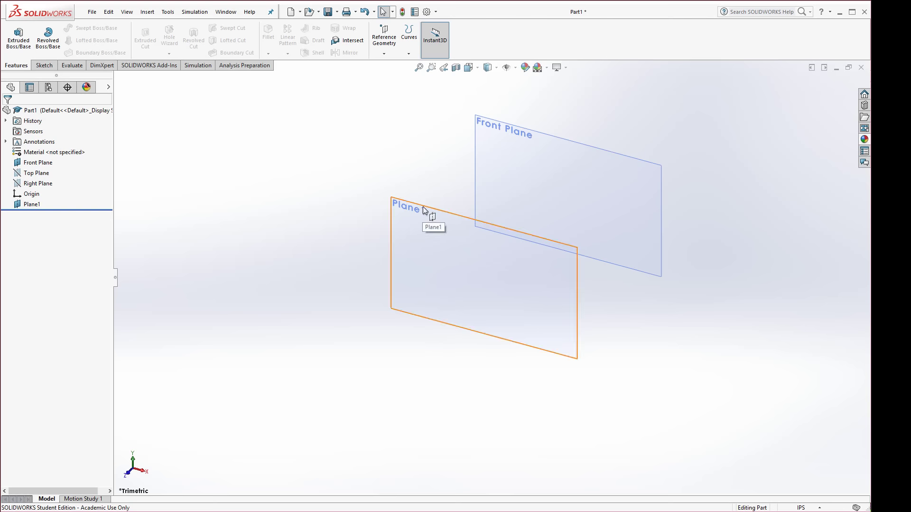
left_click_drag(423, 206, 304, 325, "ctrl")
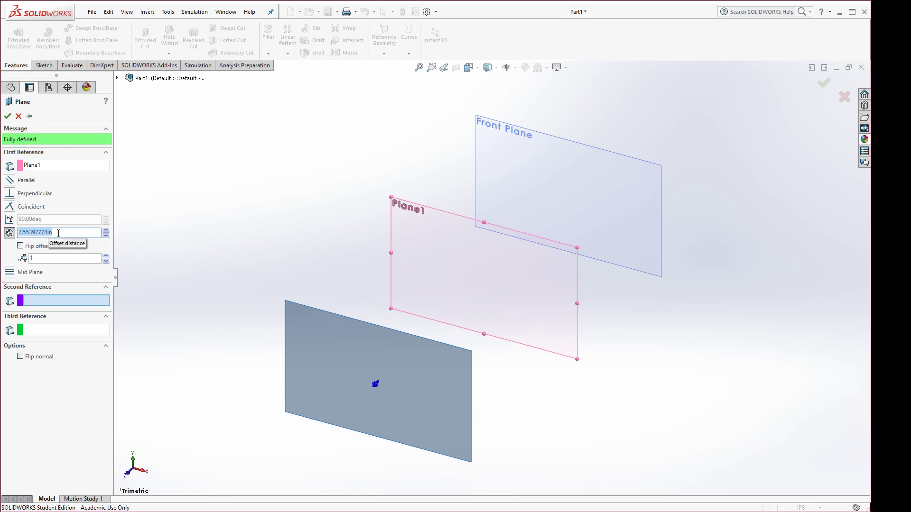
type("8")
key("Return")
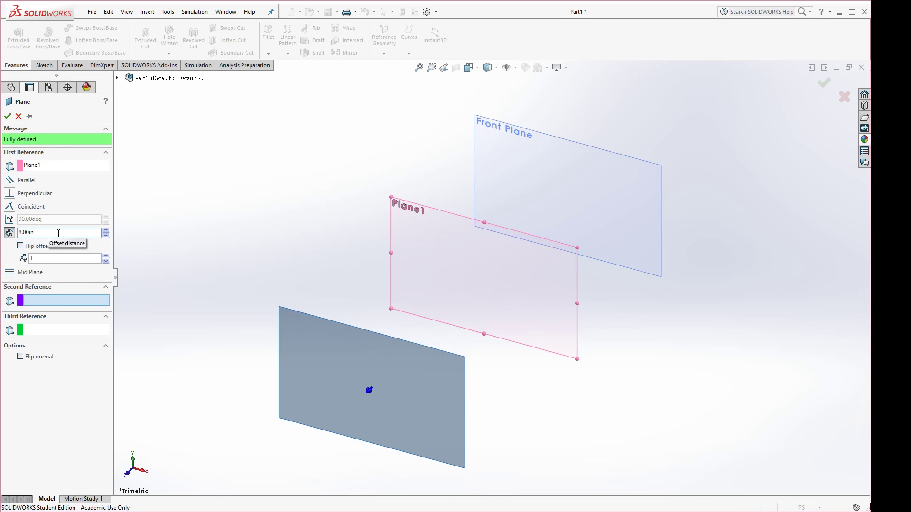
left_click(8, 116)
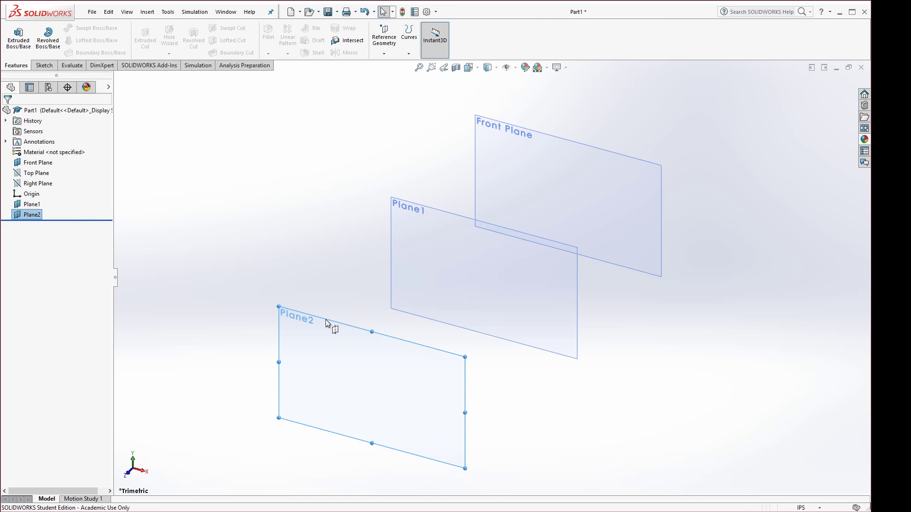
Create a third reference plane offset 1 in forward from Plane2.
left_click_drag(327, 323, 299, 347, "ctrl")
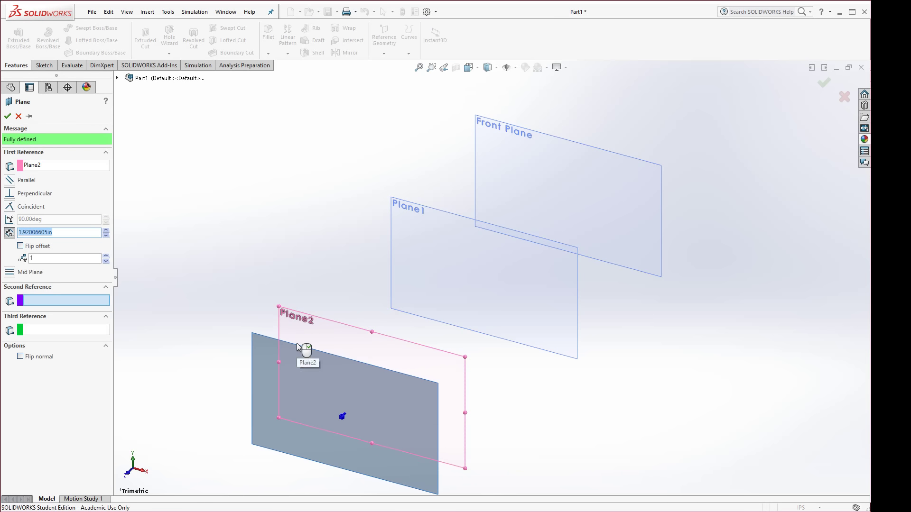
type("1")
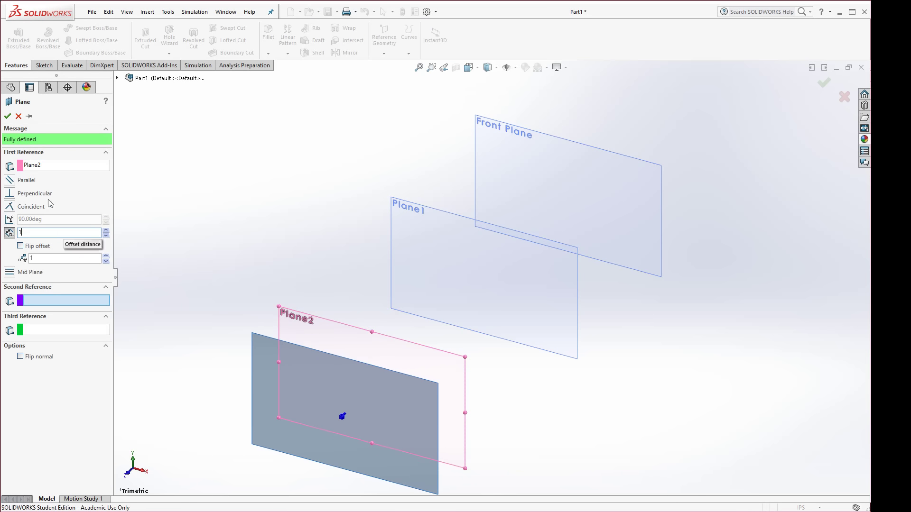
left_click(8, 116)
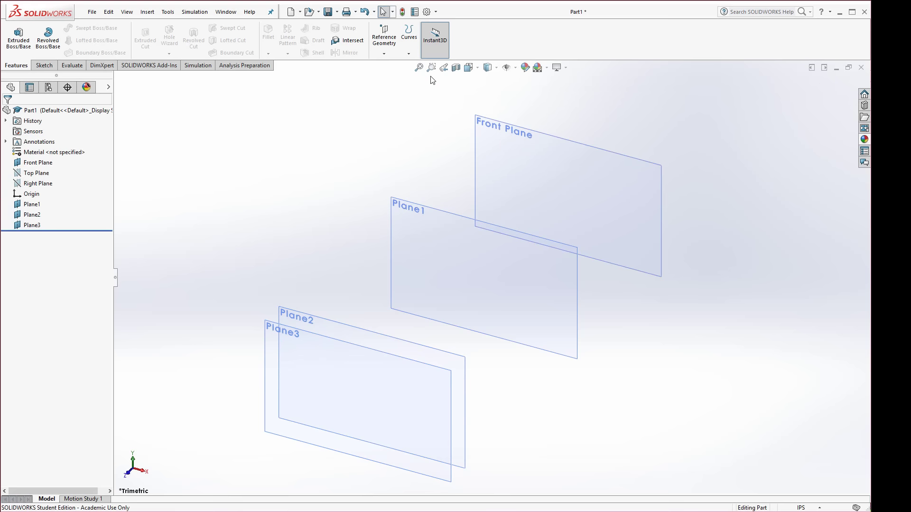
On the Front Plane, sketch a horizontal line about 1.96 in long ending at the origin and a vertical line about 1.57 in down from it.
left_click(499, 126)
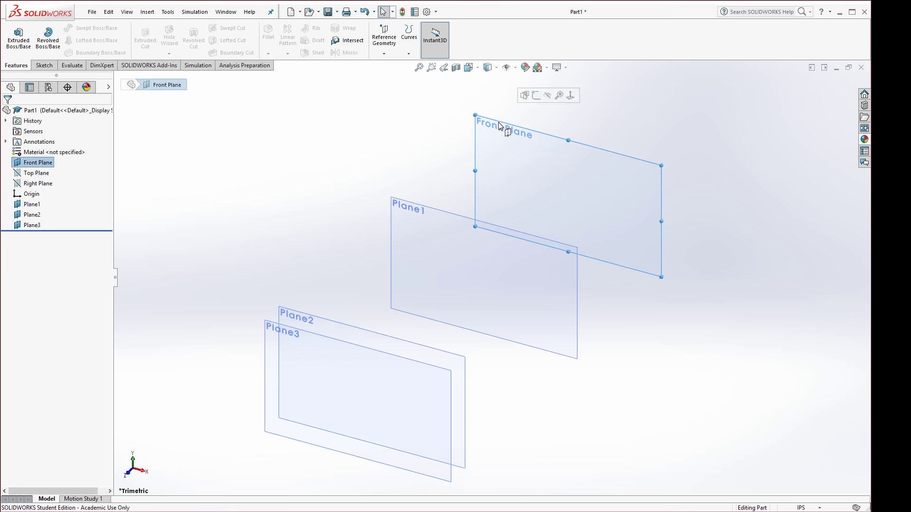
left_click(536, 96)
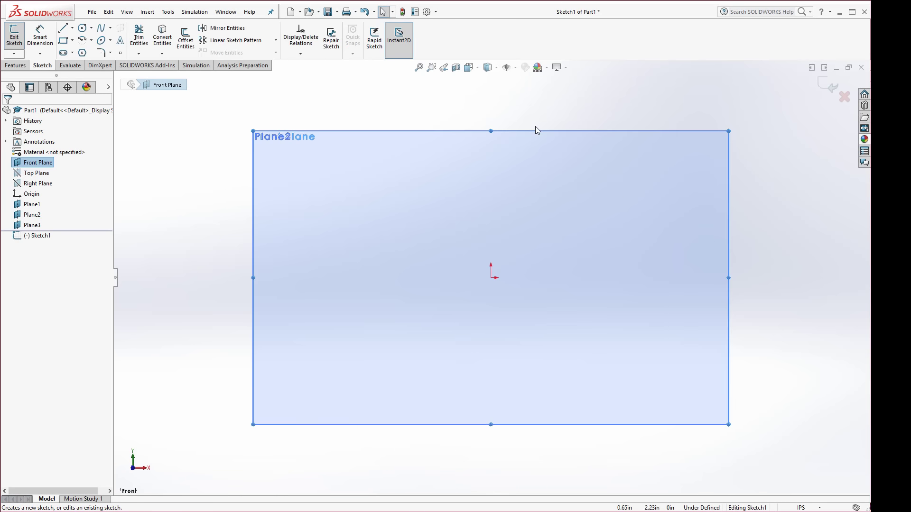
left_click(63, 28)
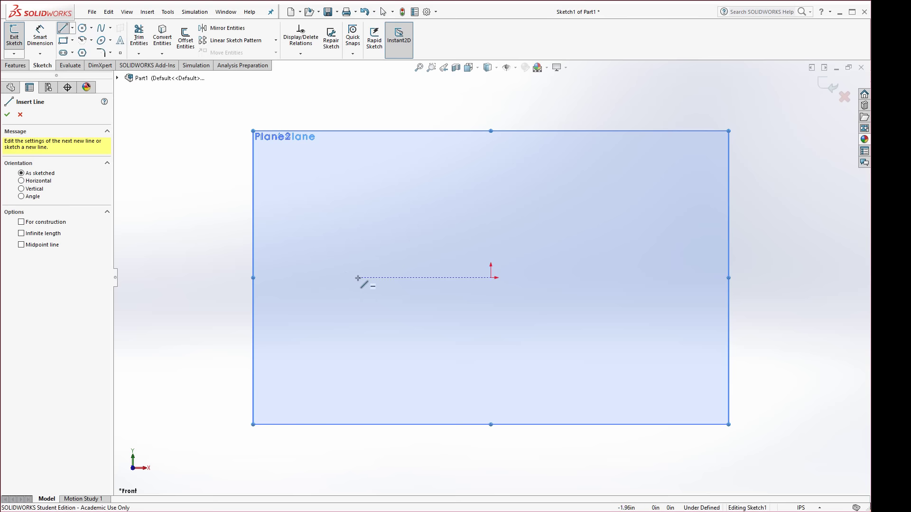
left_click(357, 278)
left_click(491, 278)
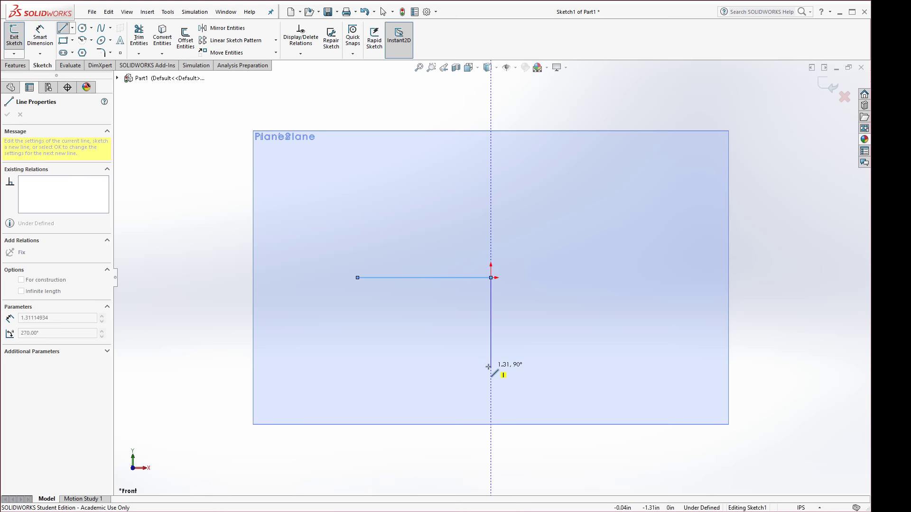
left_click(491, 384)
key("Escape")
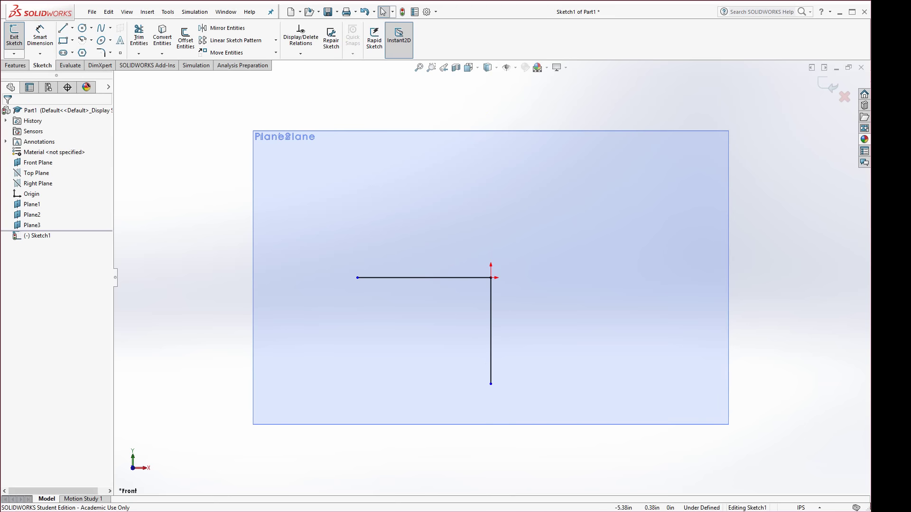
Switch to the PDF manual and examine the enlarged dimensions of Sketch 1, then return to SOLIDWORKS.
key("alt+Tab")
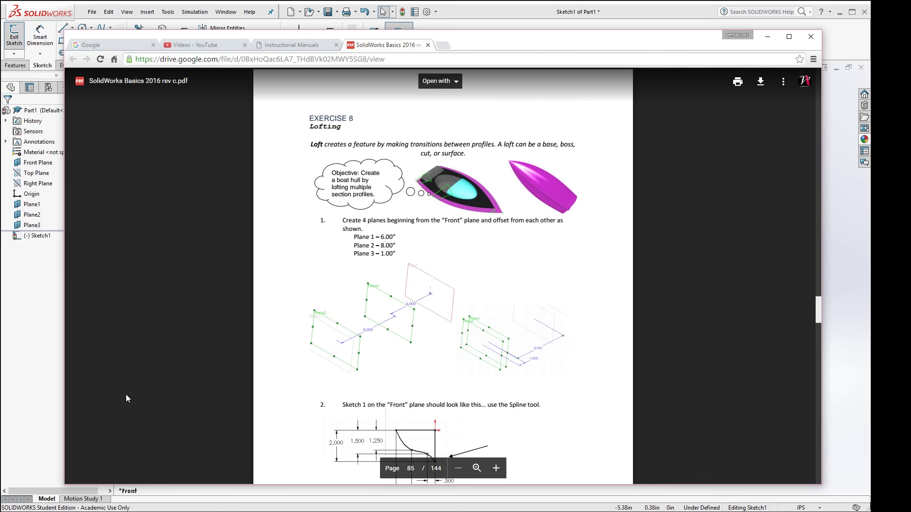
scroll(331, 355, "down", 2)
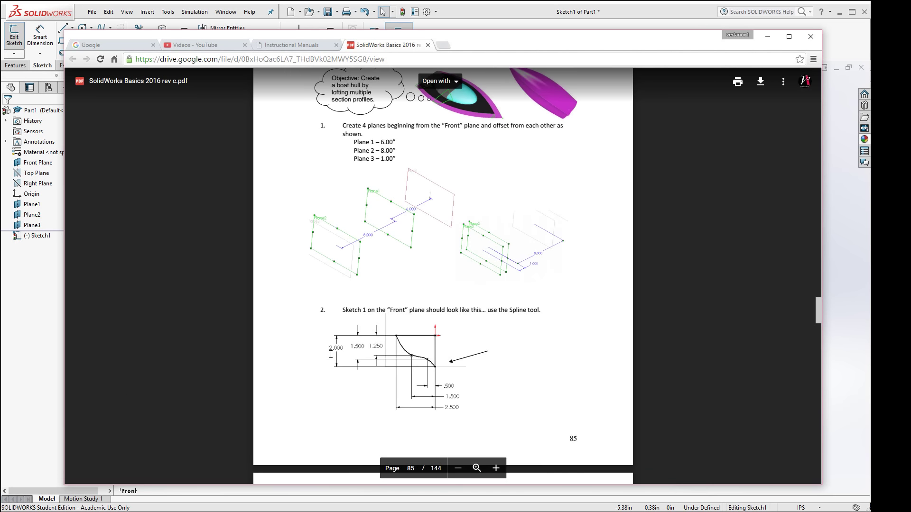
left_click(477, 469)
scroll(543, 391, "down", 4)
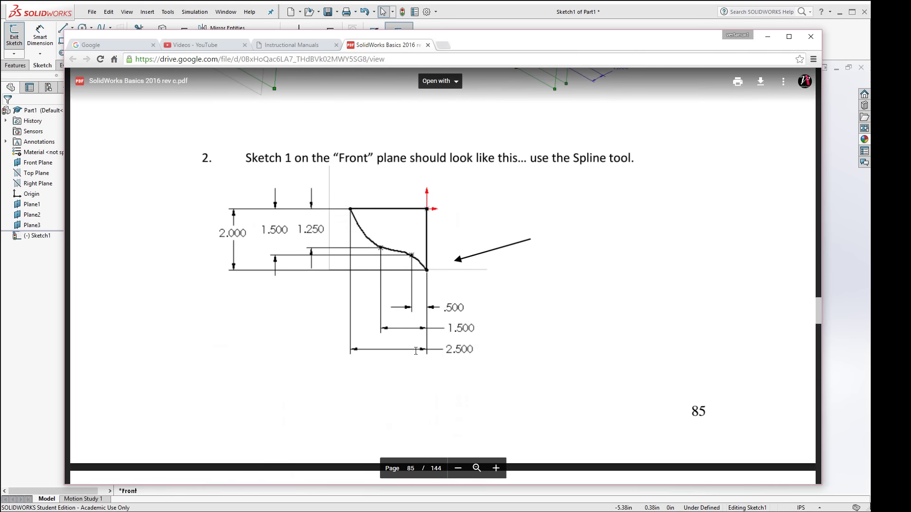
left_click(824, 389)
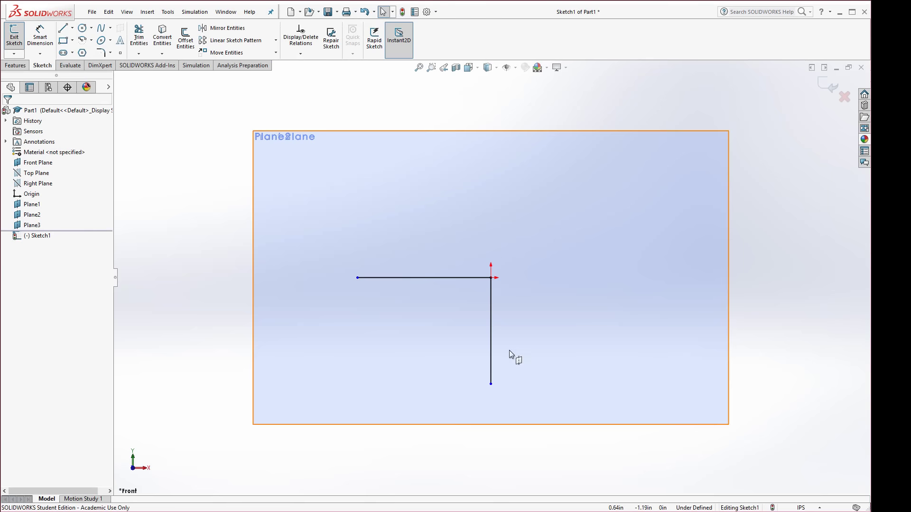
Dimension the vertical line to 2 in and the horizontal line to 2.5 in.
left_click(40, 37)
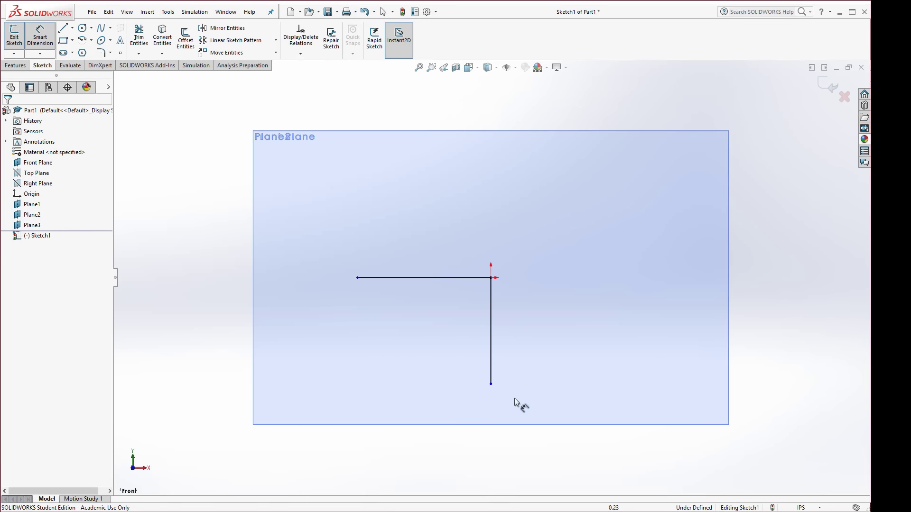
left_click(491, 332)
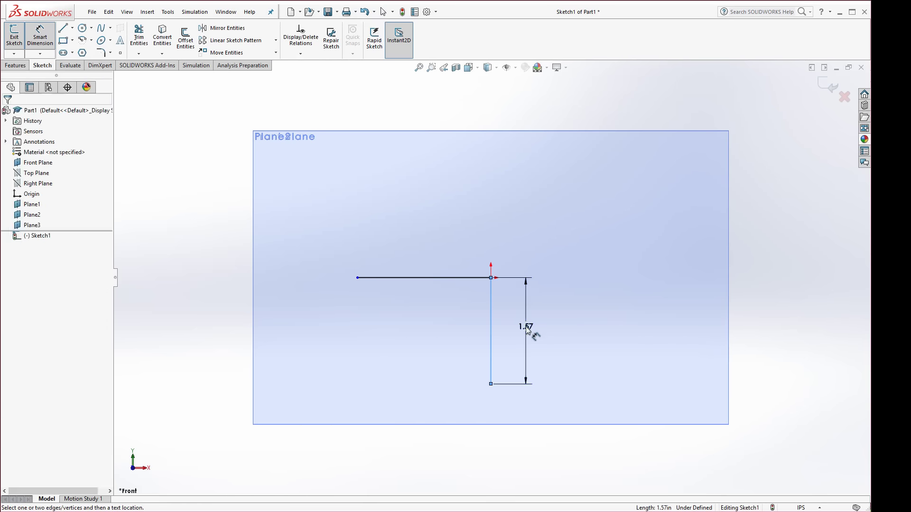
left_click(527, 331)
type("2")
key("Return")
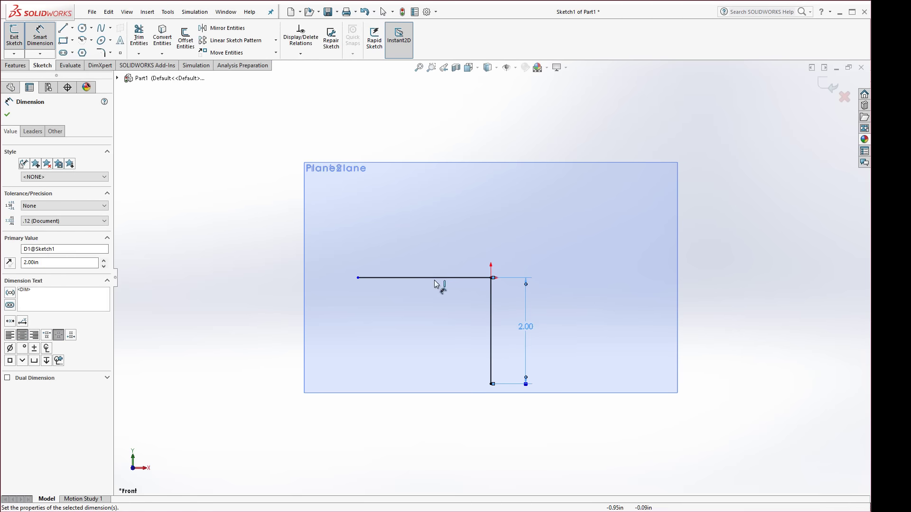
left_click(429, 278)
left_click(426, 248)
type("2.5")
key("Return")
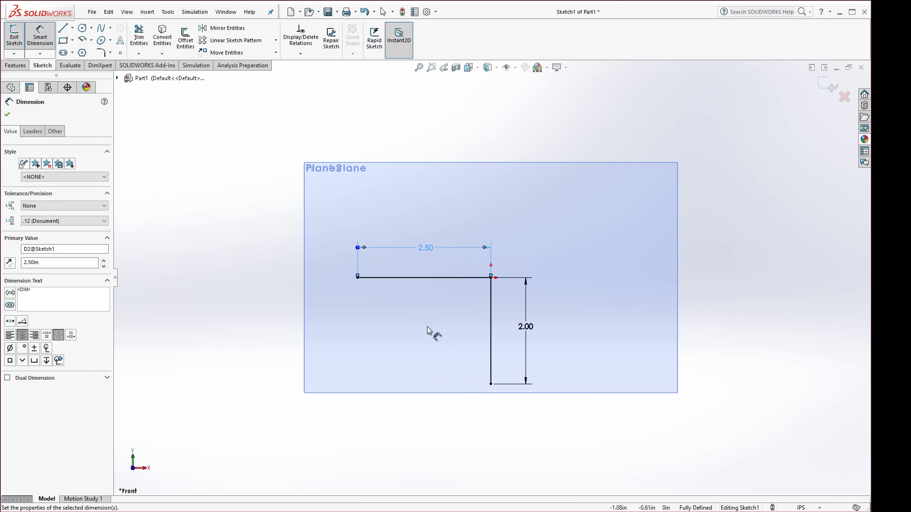
Sketch a spline from the horizontal line's free end through about (-1.72, -0.72) and (-1.14, -1.15) in to the vertical line's lower end.
left_click(251, 332)
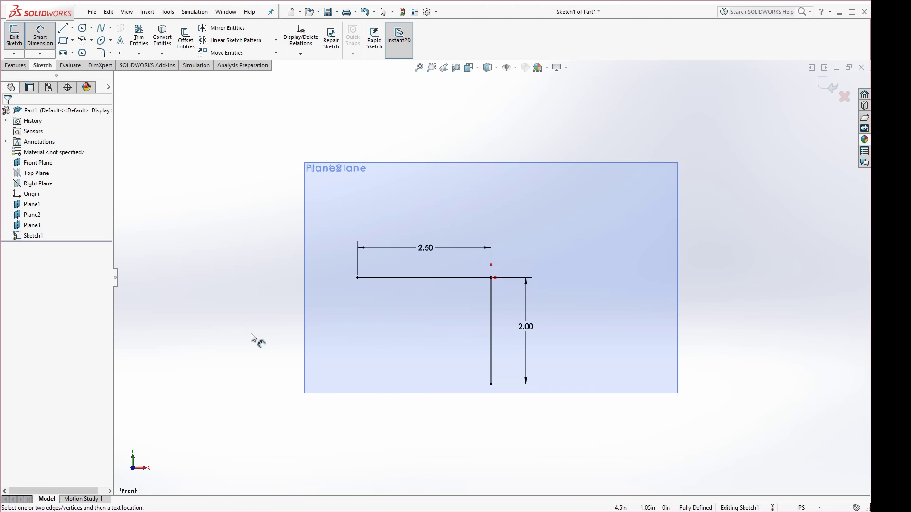
left_click(102, 30)
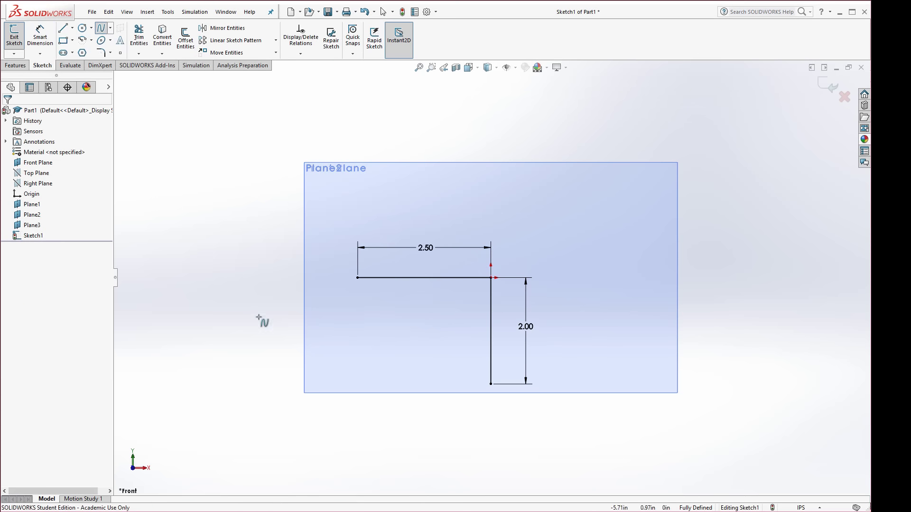
left_click(358, 278)
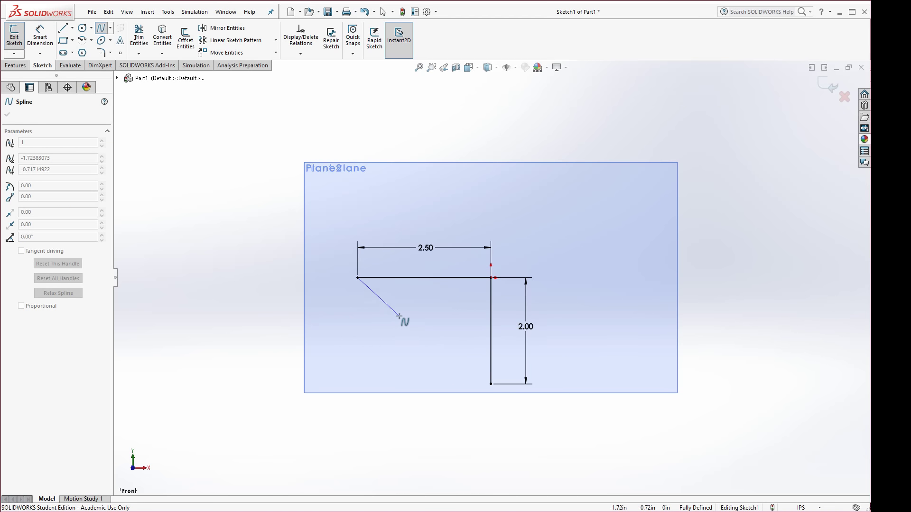
left_click(399, 316)
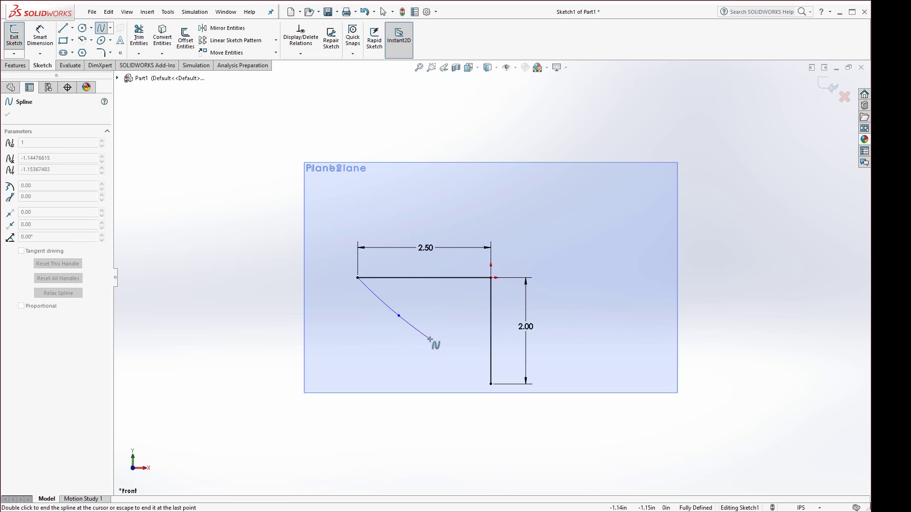
left_click(429, 339)
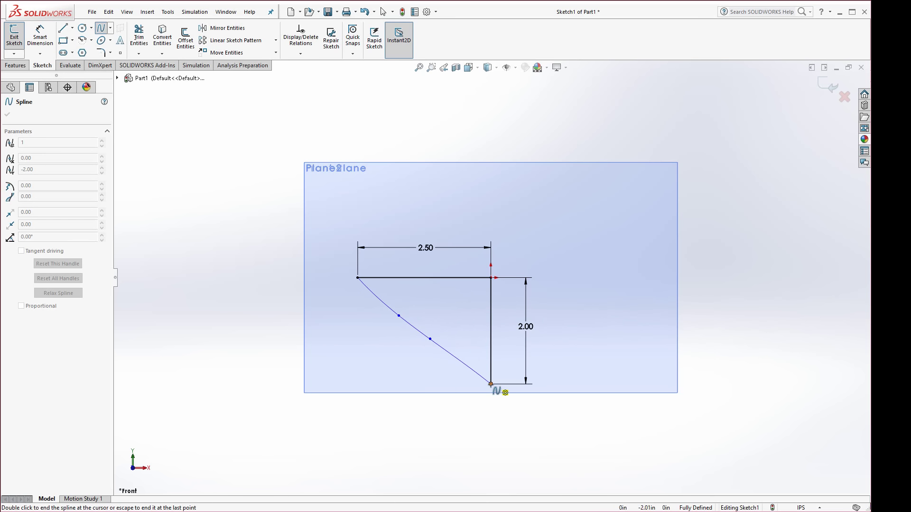
left_click(491, 384)
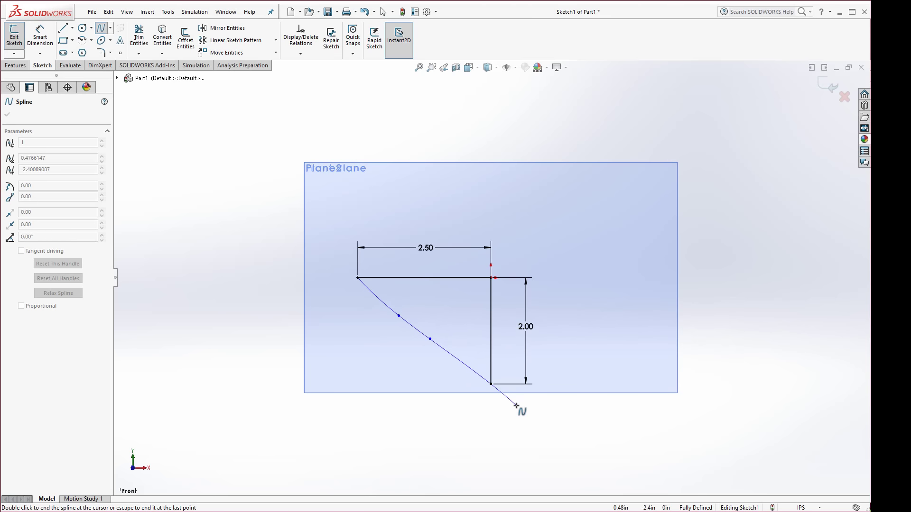
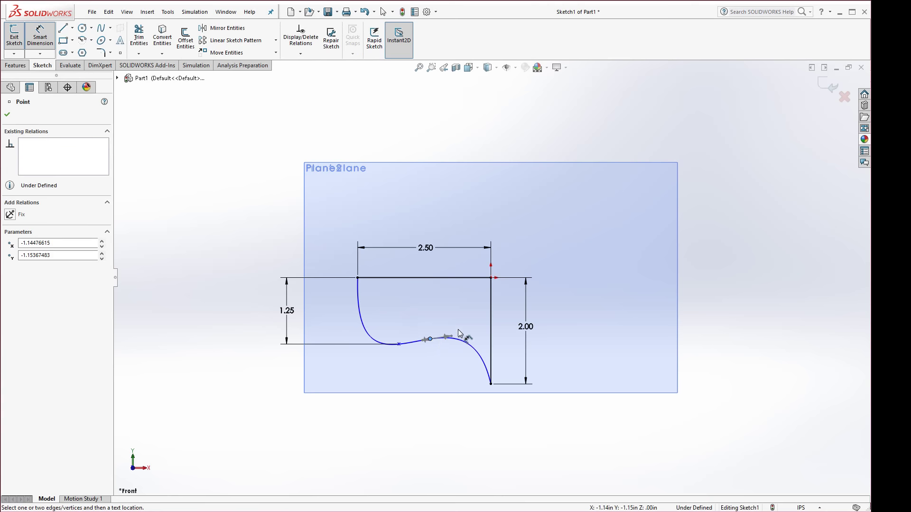
Dimension the second interior spline point 1.5 in below the horizontal line, checking the value in the PDF manual.
left_click(457, 278)
left_click(430, 339)
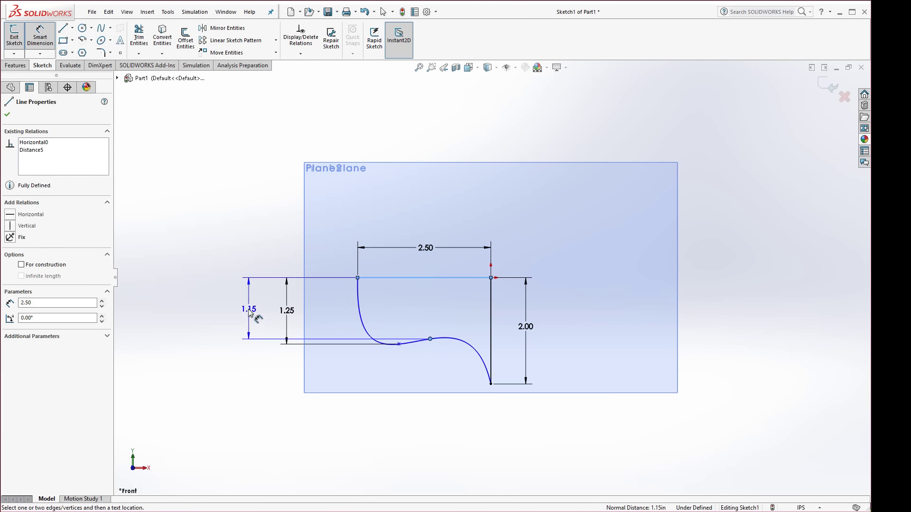
left_click(251, 316)
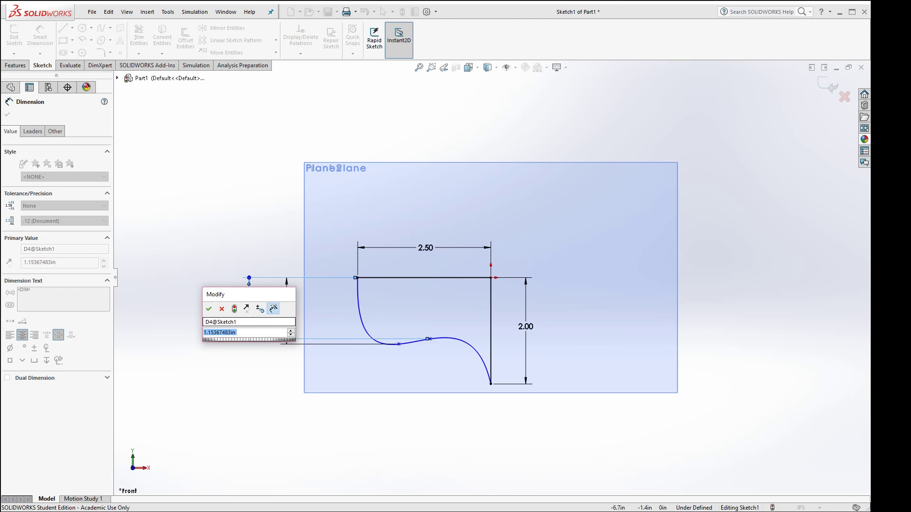
key("alt+Tab")
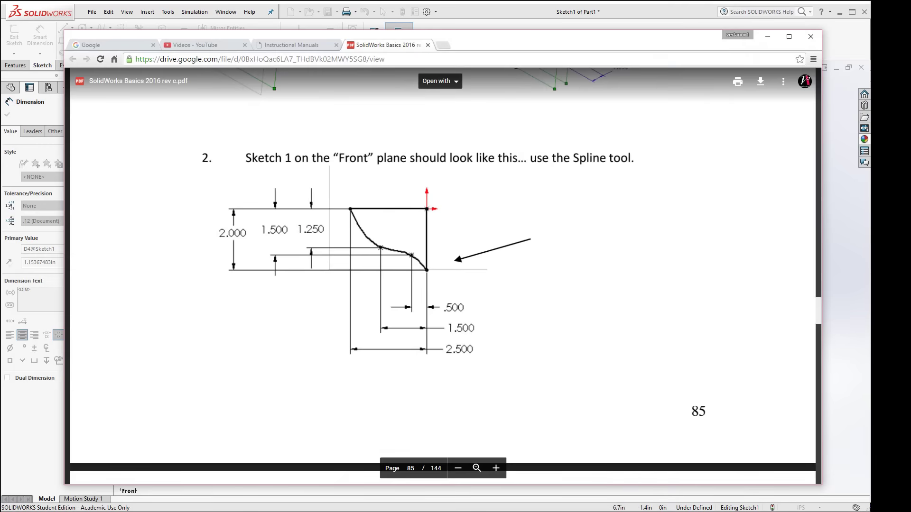
key("alt+Tab")
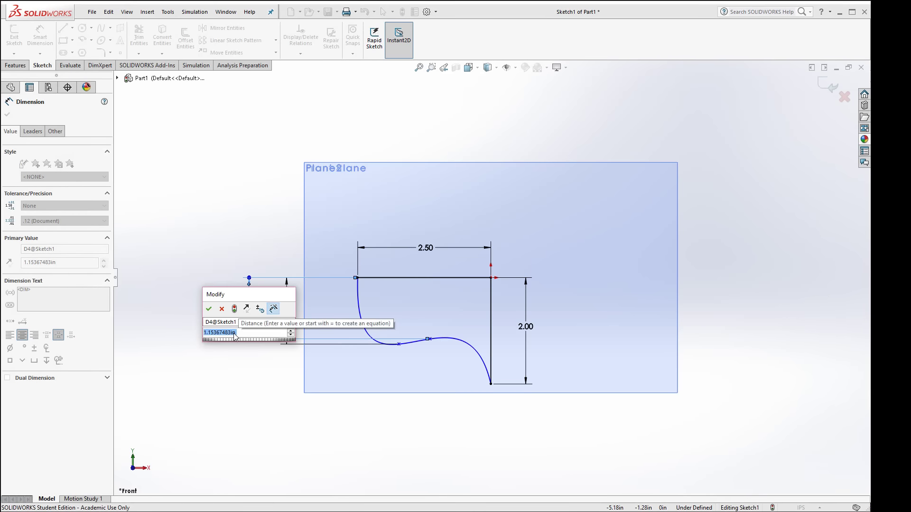
type("1.25")
key("Return")
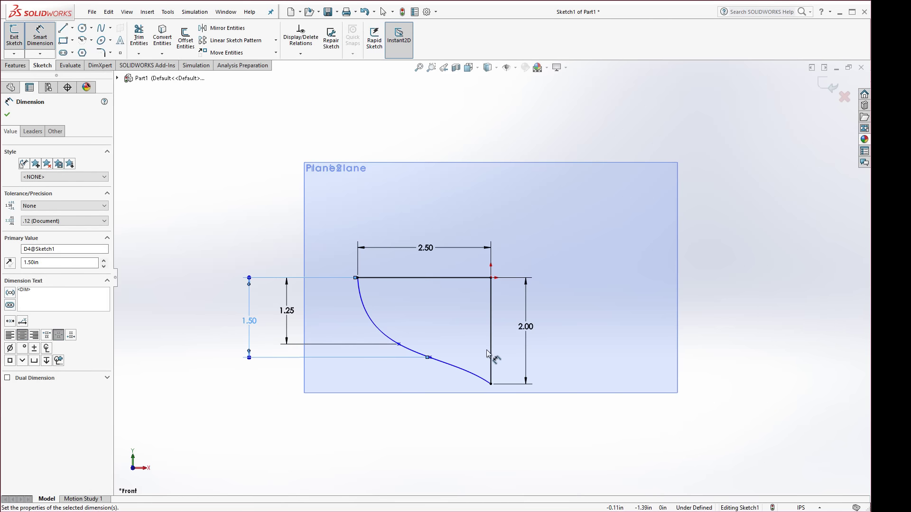
Dimension the second interior spline point 0.5 in horizontally from the vertical line, checking the value in the PDF manual.
left_click(492, 317)
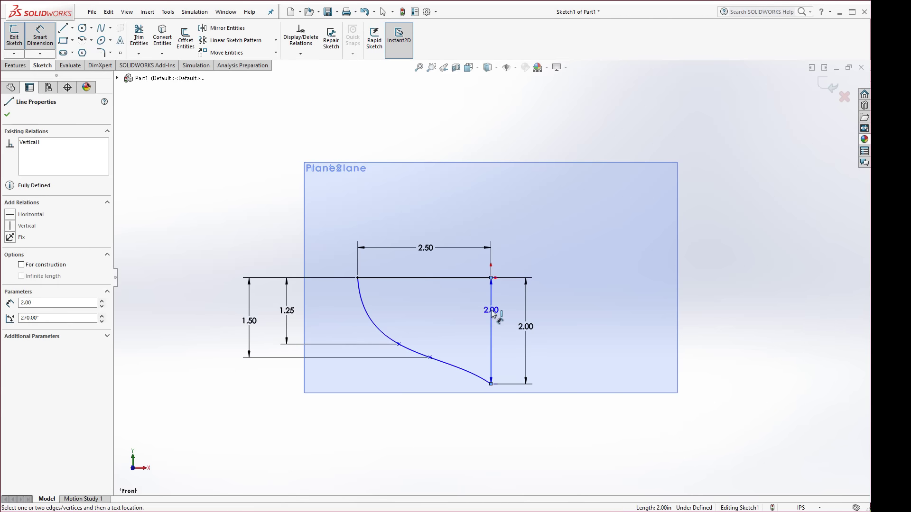
left_click(430, 358)
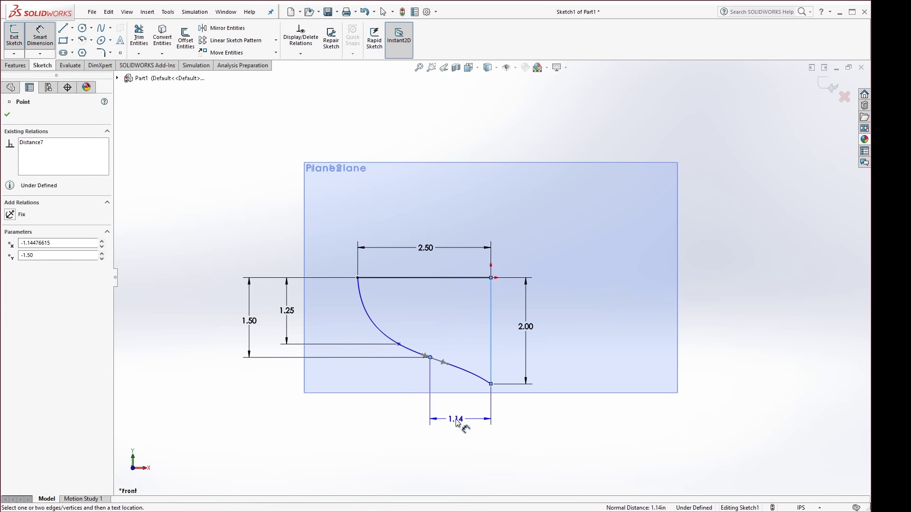
left_click(458, 424)
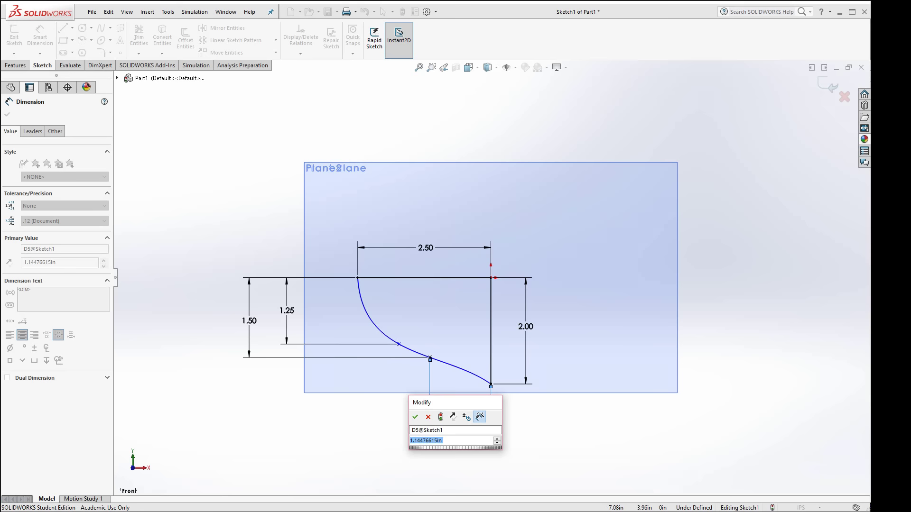
key("alt+Tab")
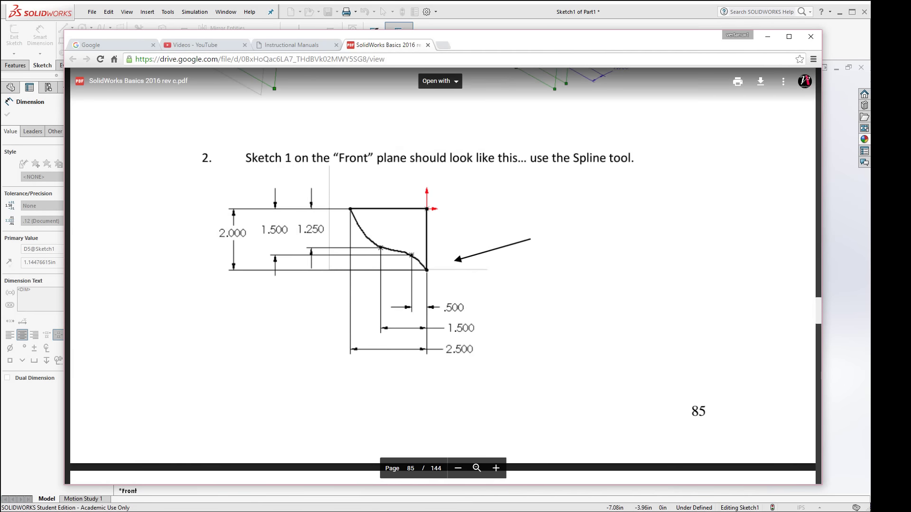
key("alt+Tab")
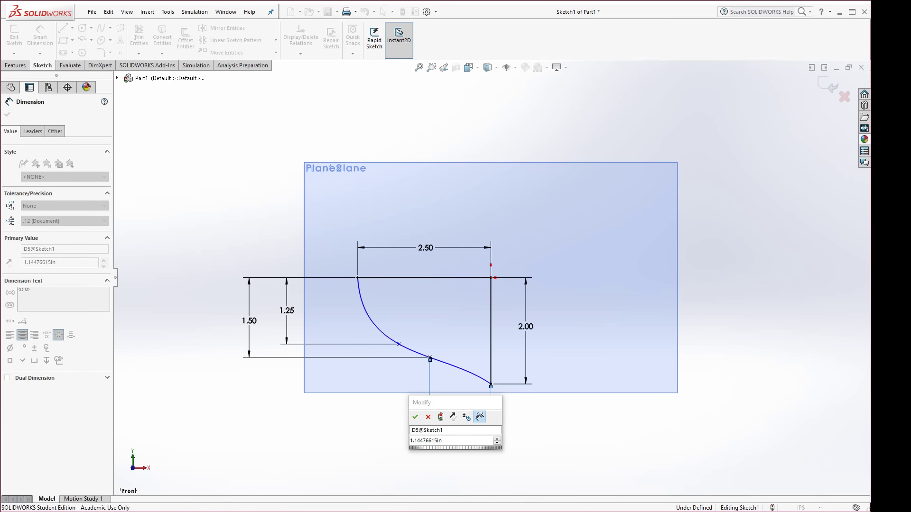
left_click(447, 442)
type(".5")
key("Return")
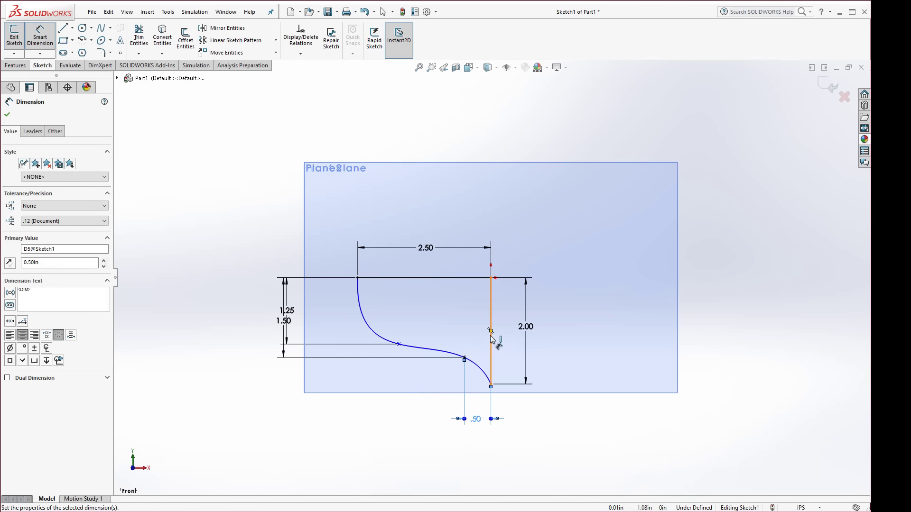
Dimension the first interior spline point 1.5 in horizontally from the vertical line, checking the value in the PDF manual.
left_click(490, 355)
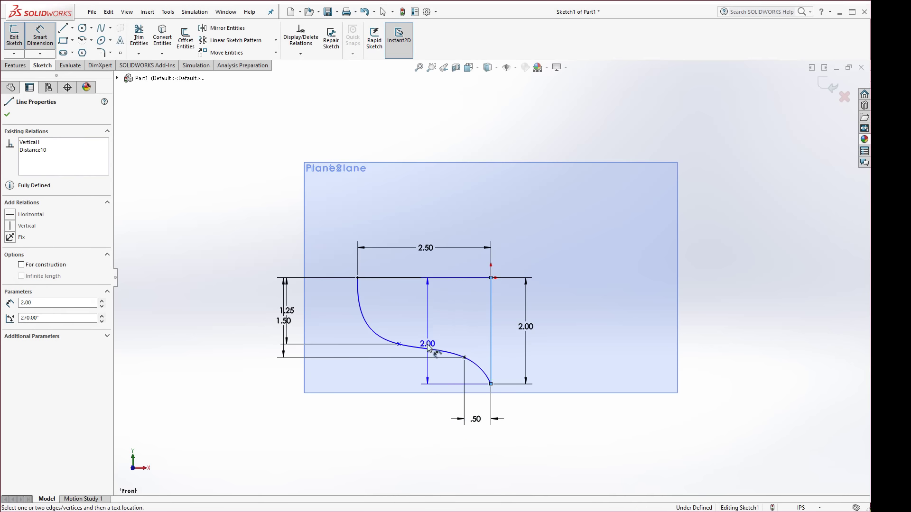
left_click(399, 345)
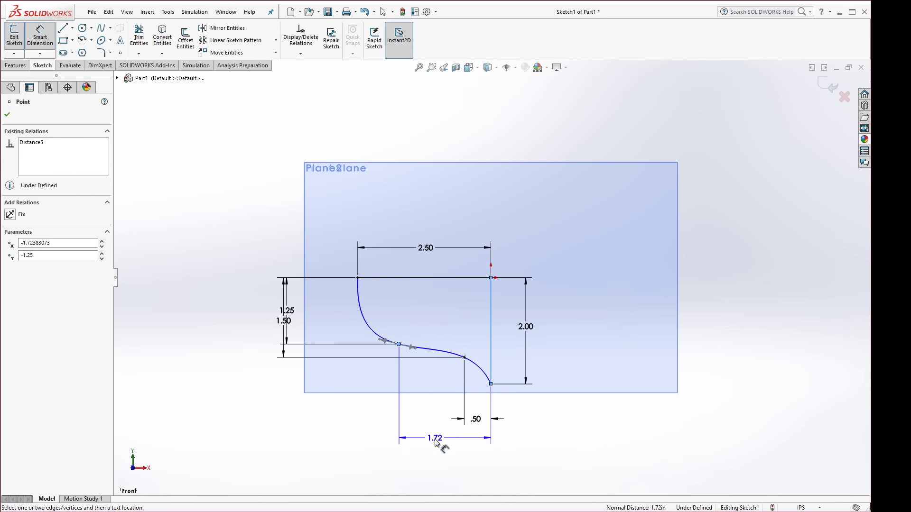
left_click(443, 451)
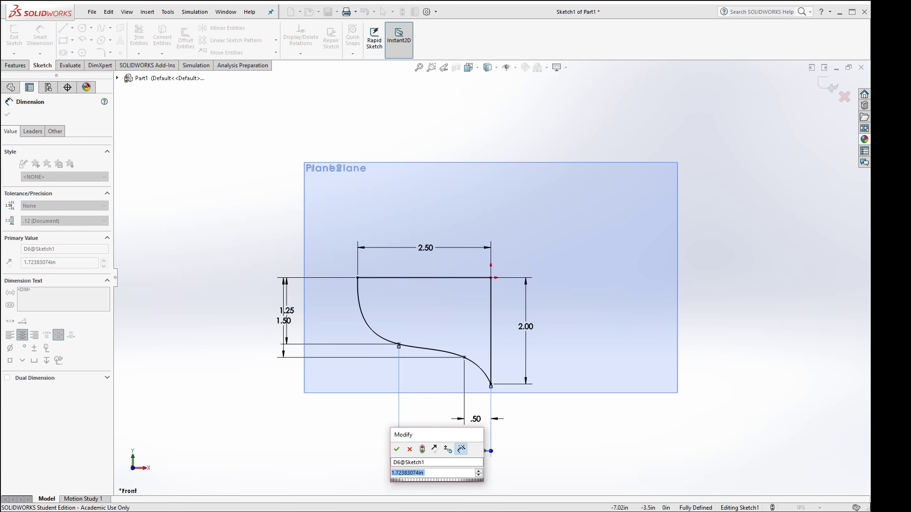
key("alt+Tab")
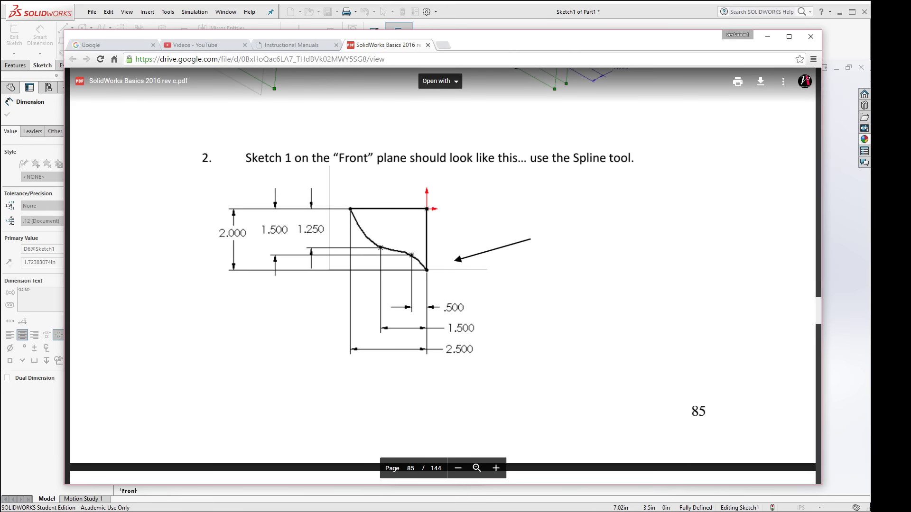
key("alt+Tab")
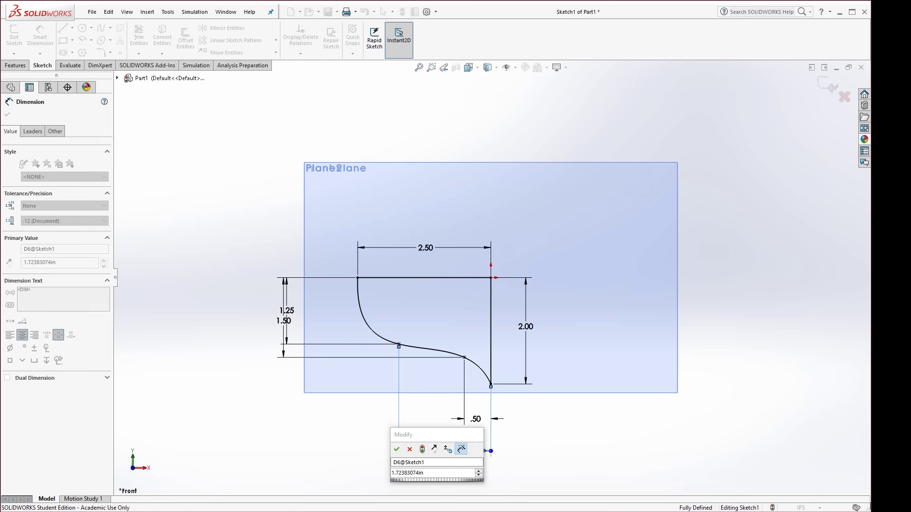
left_click(431, 475)
type("1.5")
key("Return")
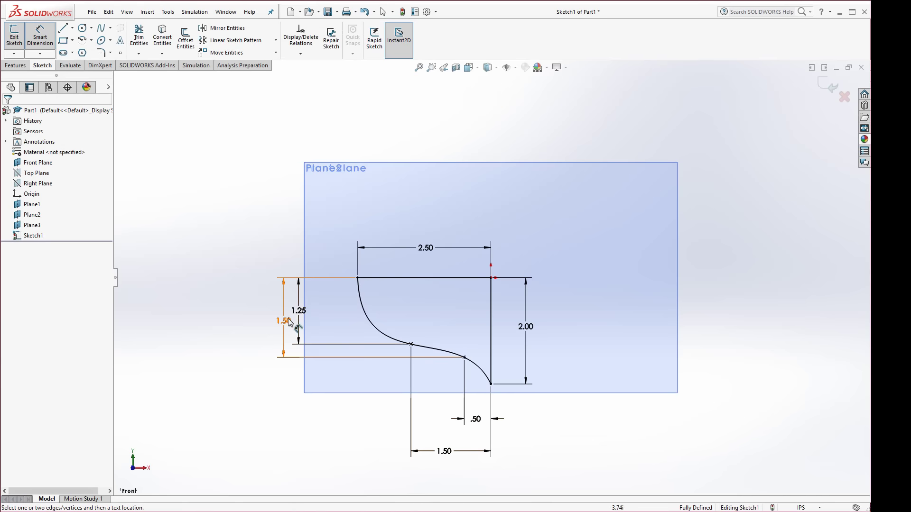
Rearrange the dimensions so the 1.50 and 2.00 vertical ones sit left of the profile and the 2.50 one sits below it.
left_click_drag(280, 326, 259, 323)
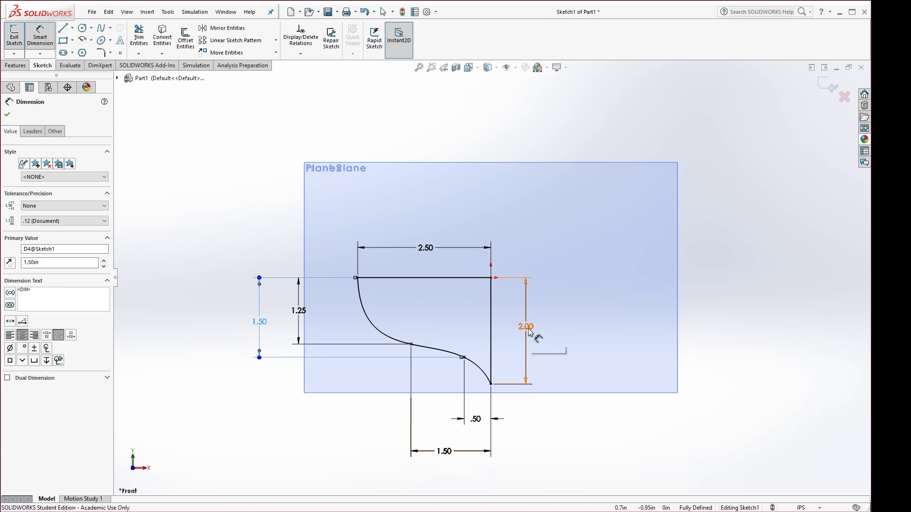
left_click_drag(527, 327, 218, 332)
left_click_drag(427, 249, 430, 478)
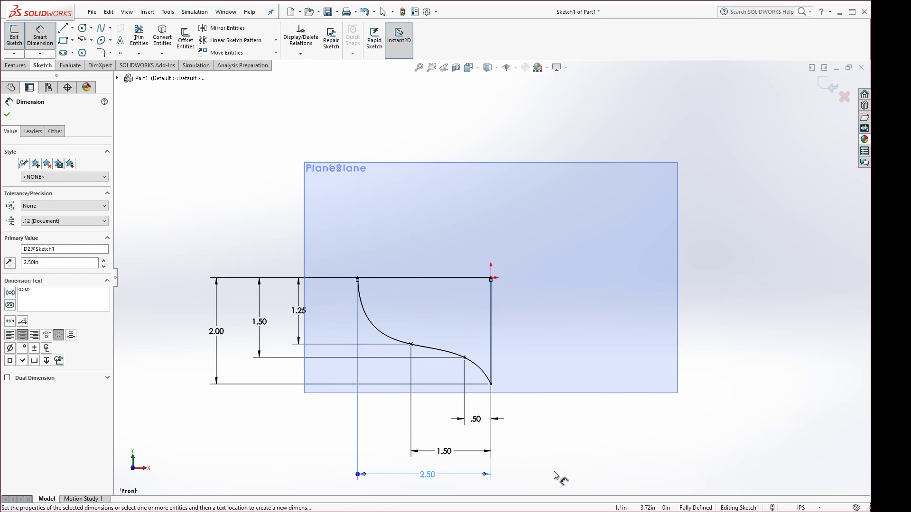
left_click(596, 425)
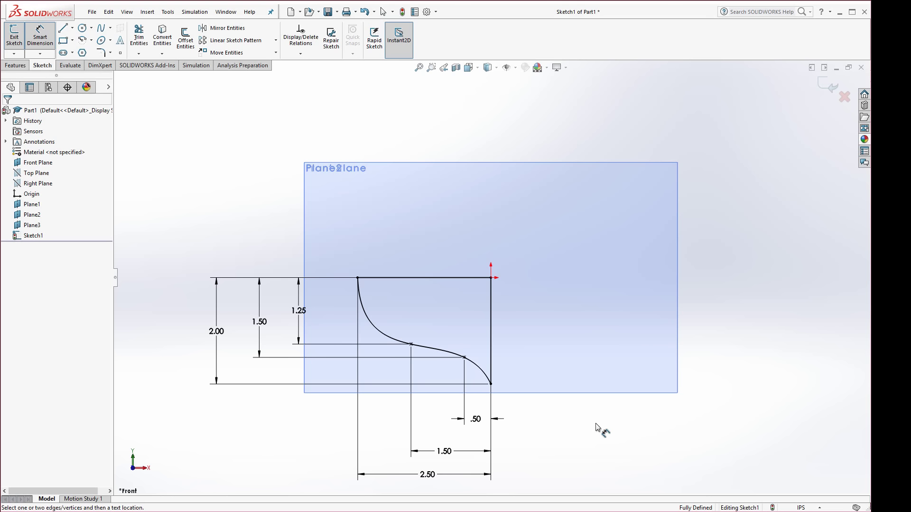
Rebuild to exit the finished sketch and show the planes in isometric view.
left_click(404, 14)
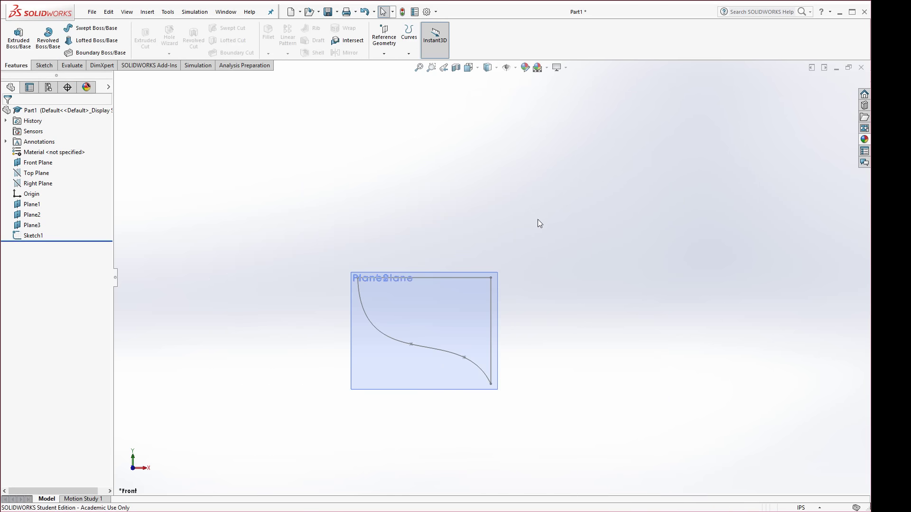
key("space")
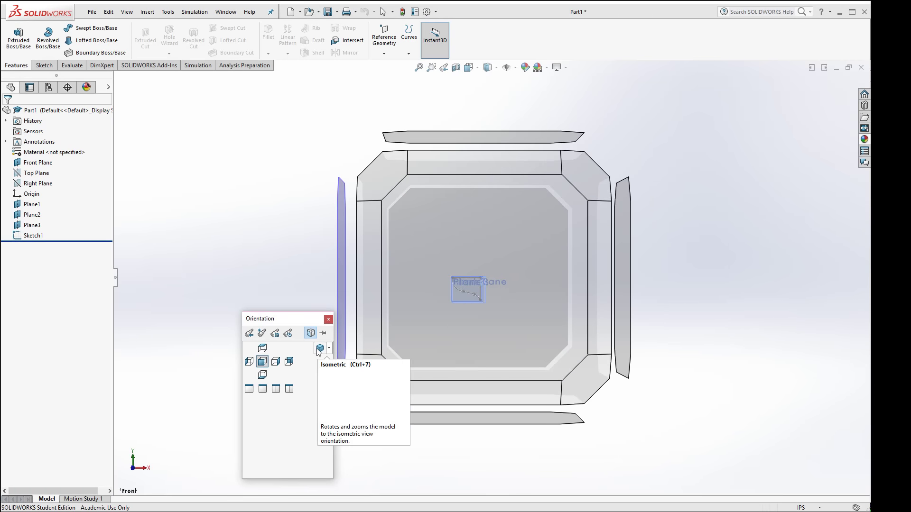
left_click(319, 349)
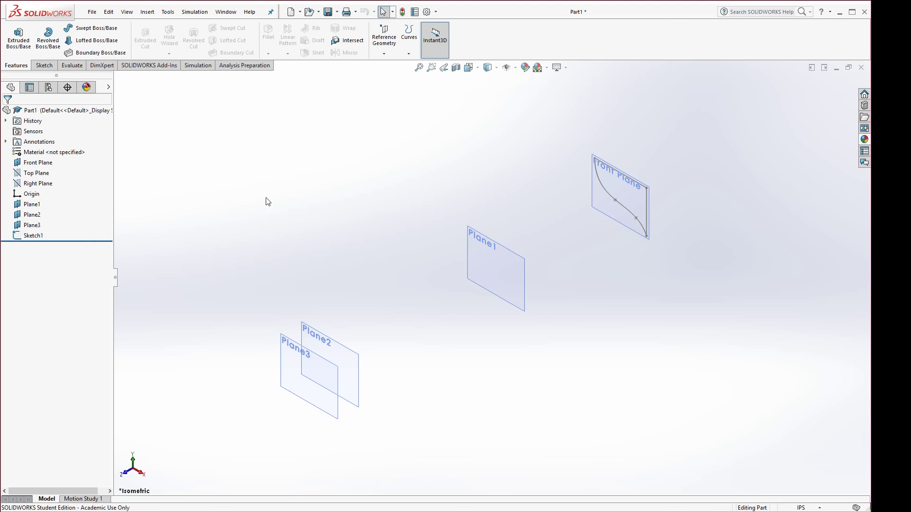
Copy Sketch1, the profile on the Front Plane, to the clipboard.
left_click(623, 209)
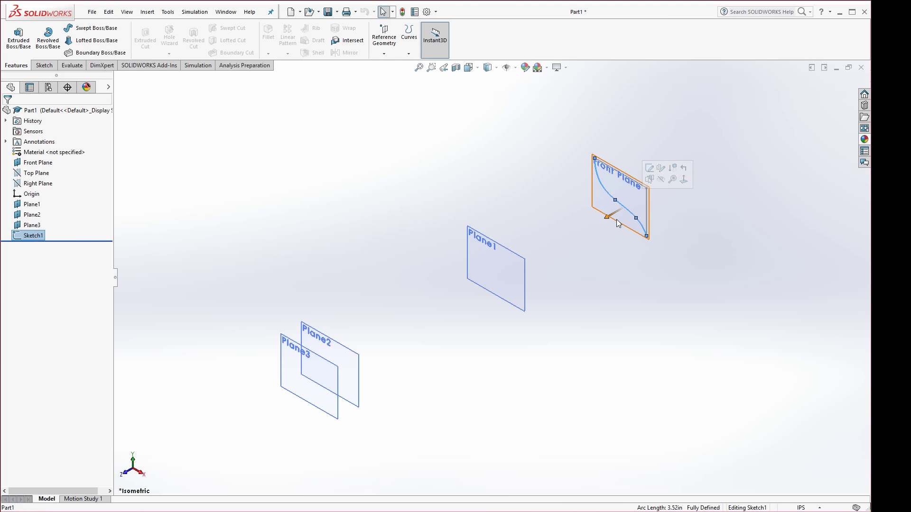
left_click(589, 283)
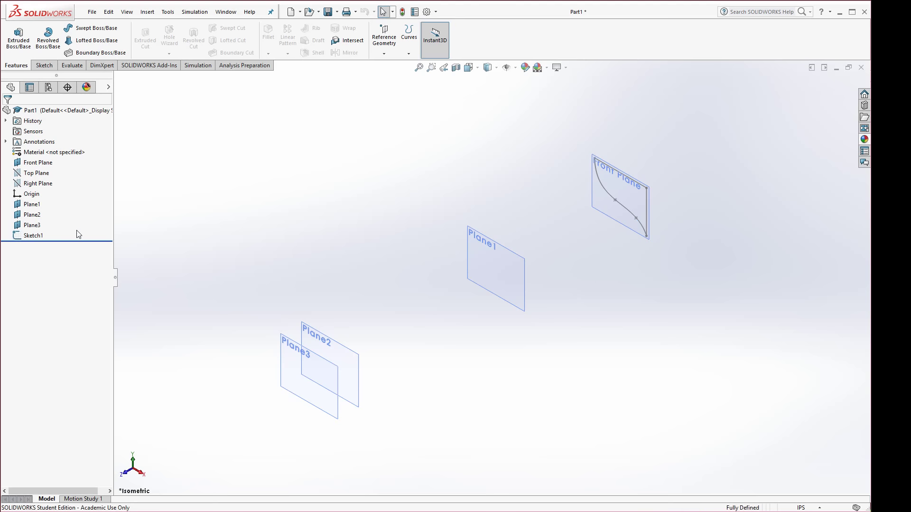
left_click(40, 239)
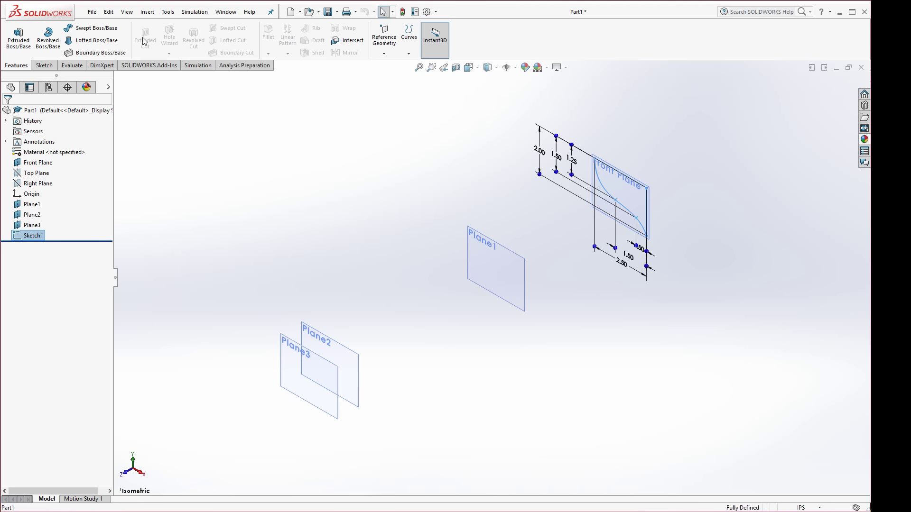
left_click(110, 12)
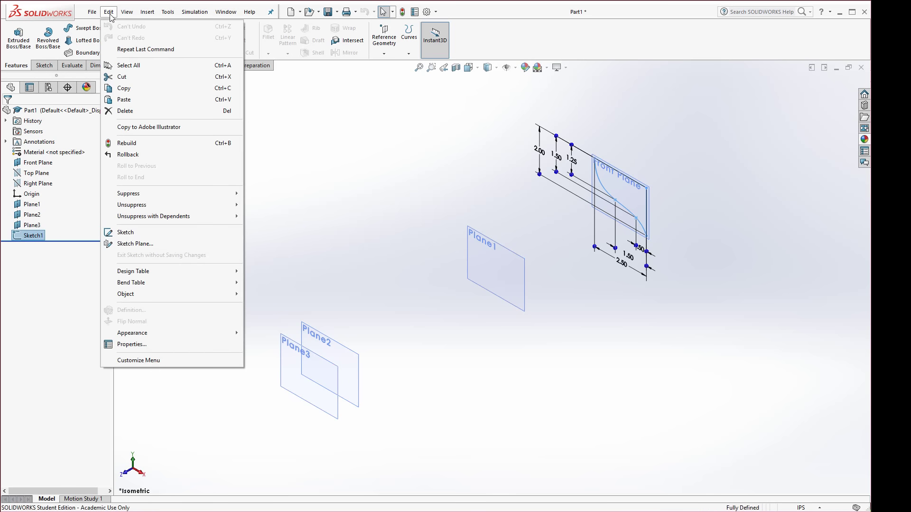
left_click(125, 93)
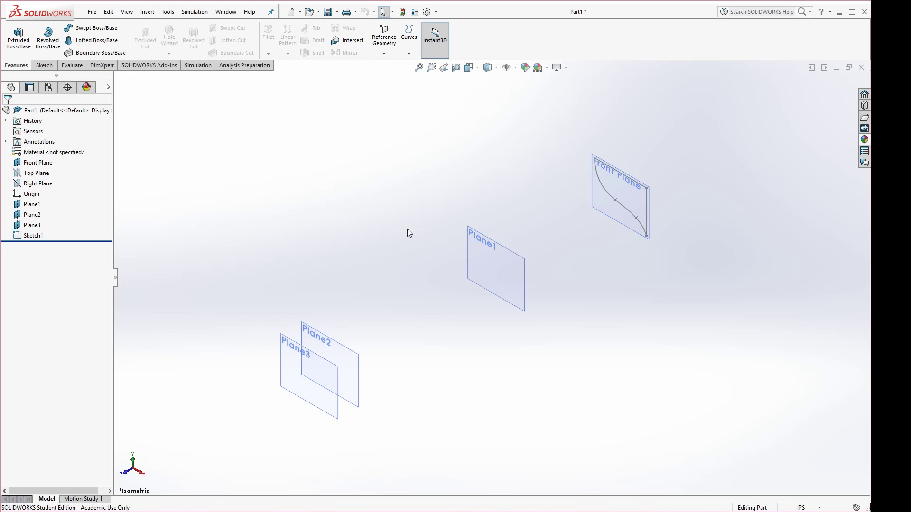
Paste the copied Front Plane profile sketch onto Plane1.
left_click(502, 251)
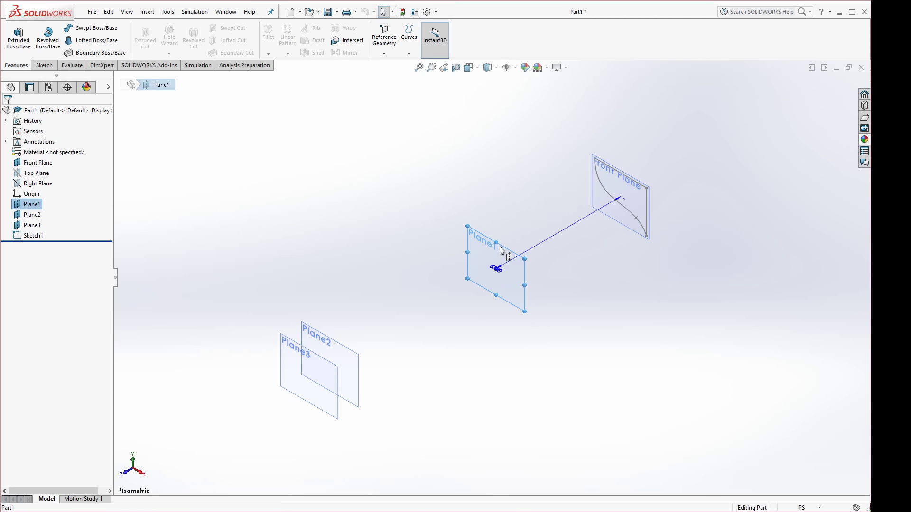
key("ctrl+v")
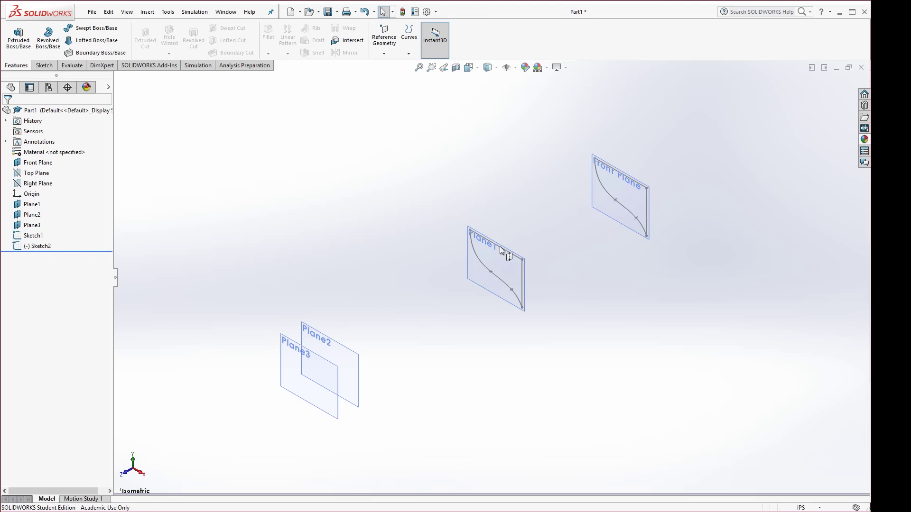
left_click(109, 14)
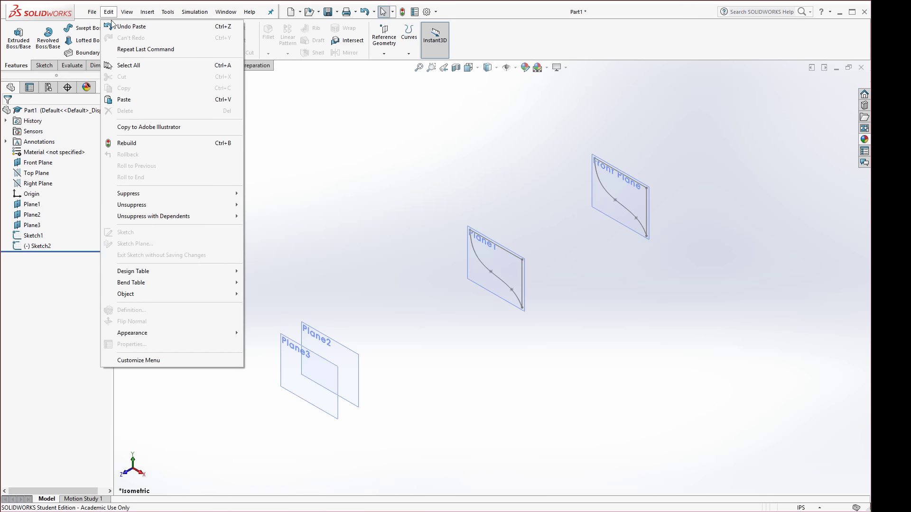
left_click(374, 166)
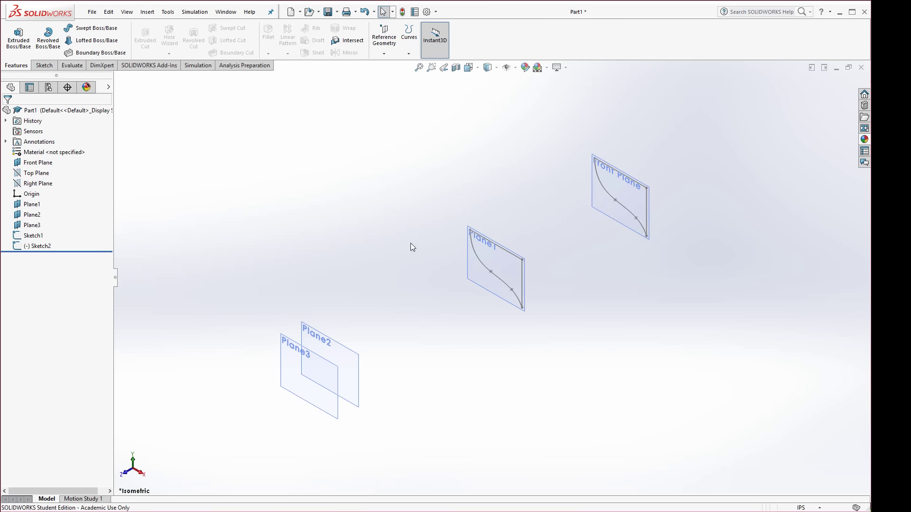
scroll(504, 256, "down", 3)
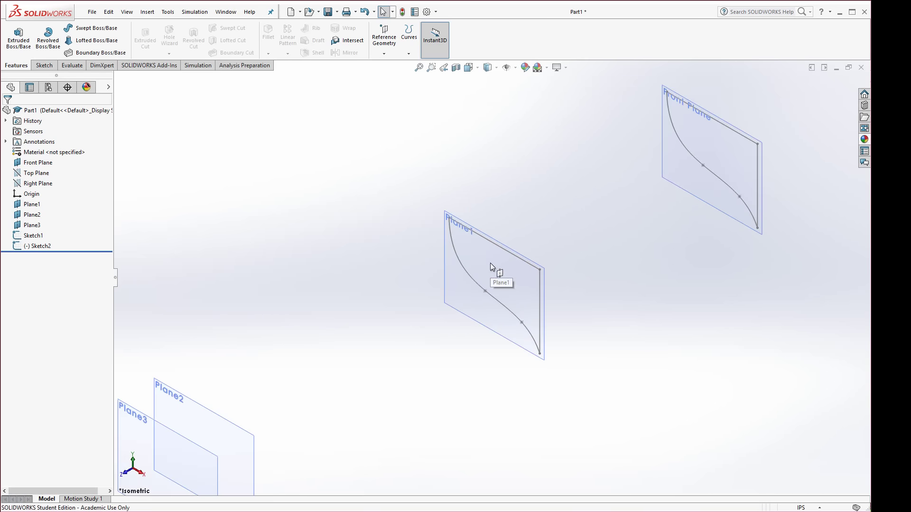
scroll(494, 265, "down", 2)
scroll(493, 265, "up", 2)
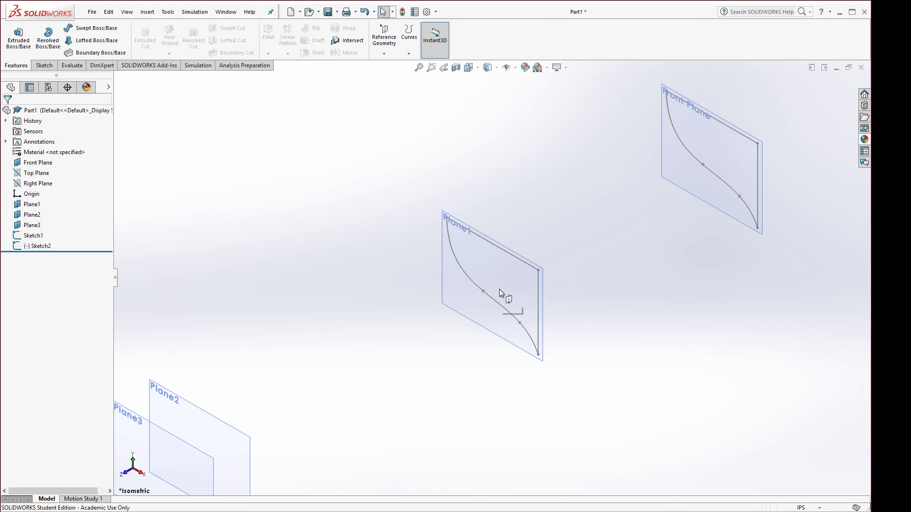
scroll(496, 285, "down", 1)
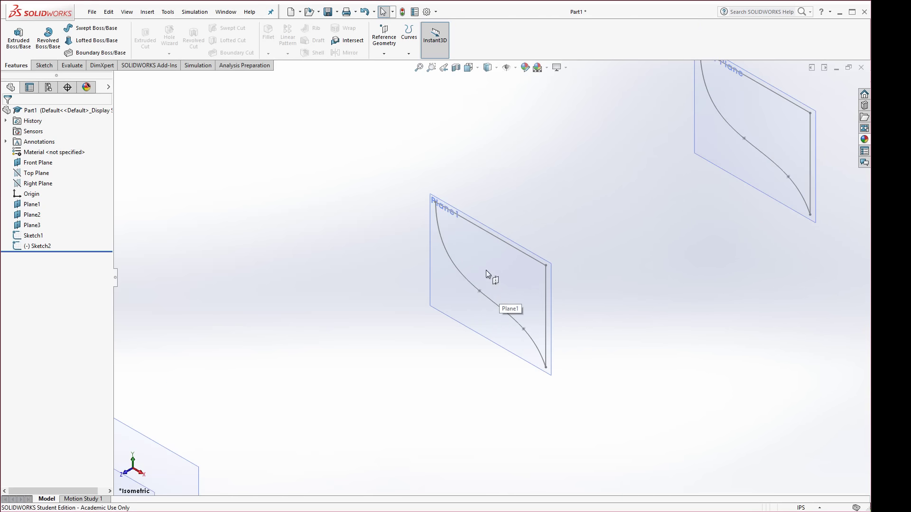
double_click(493, 241)
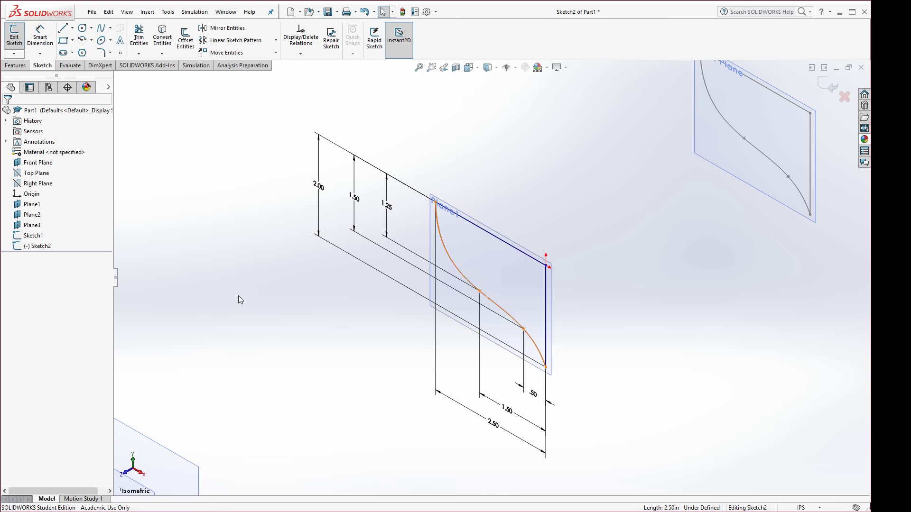
right_click(43, 251)
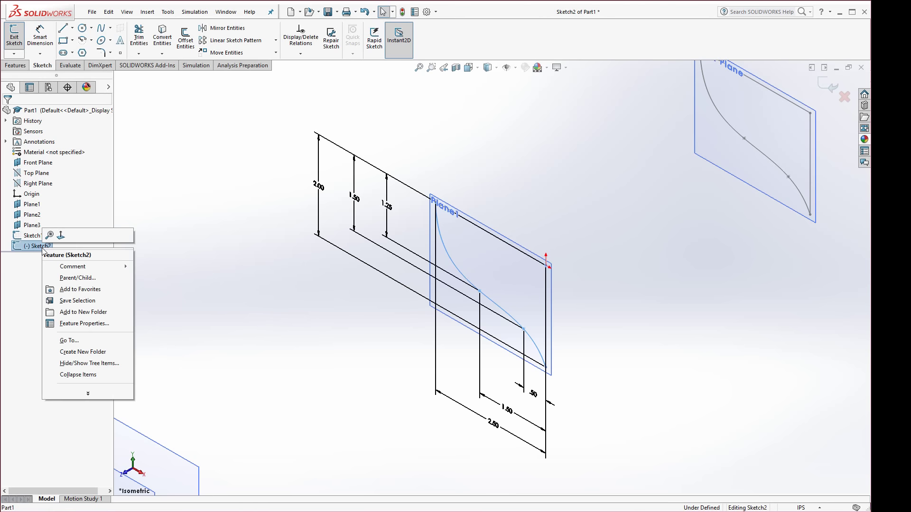
left_click(190, 226)
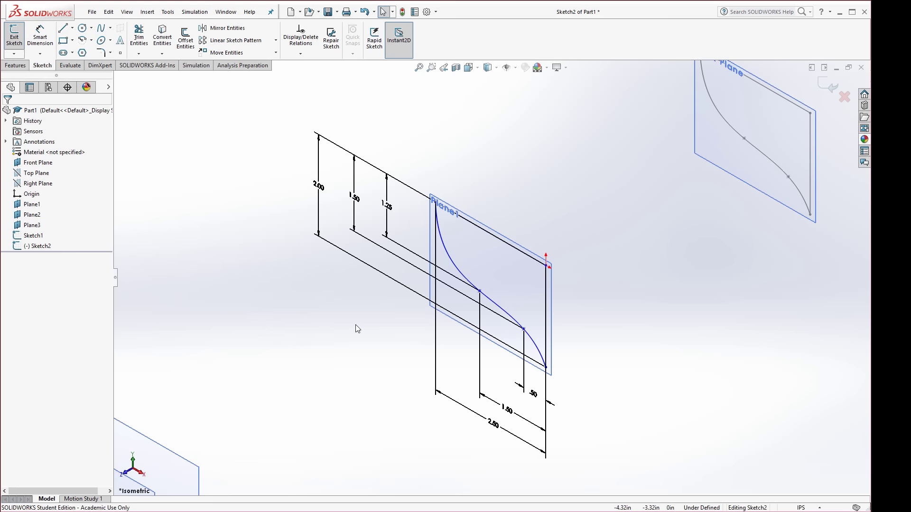
left_click(400, 13)
left_click(463, 279)
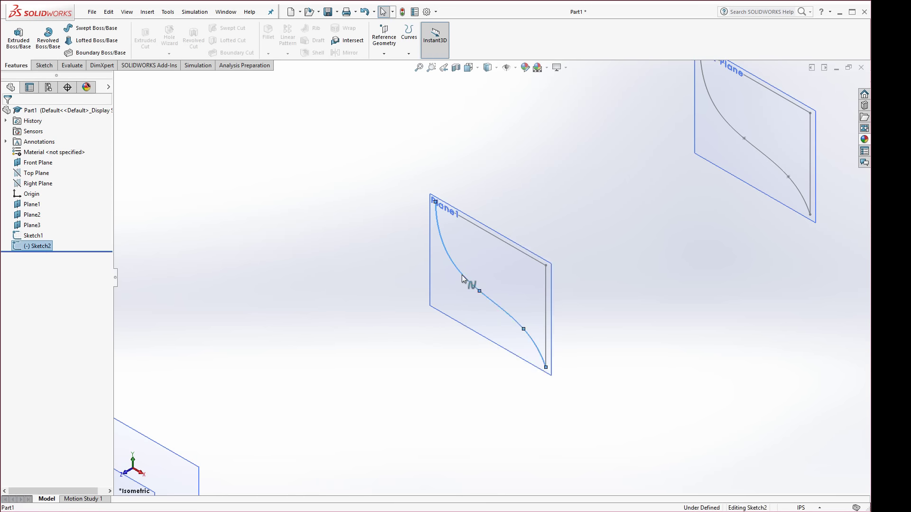
right_click(461, 276)
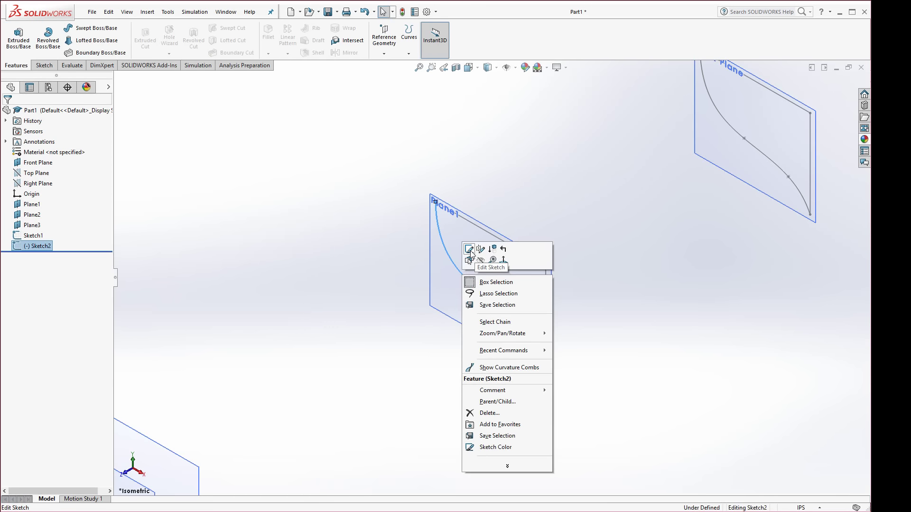
left_click(258, 281)
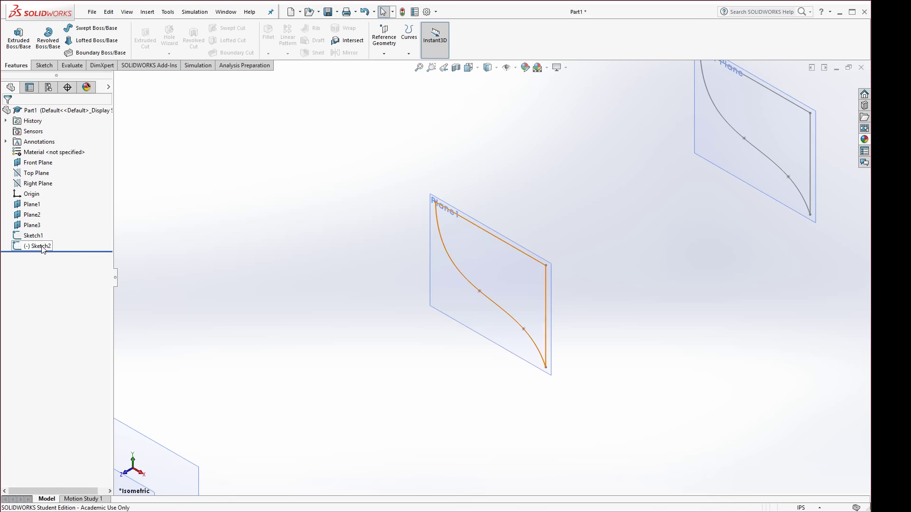
Edit Sketch2 on Plane1 and attach the corner where its horizontal and vertical lines meet to the origin with a coincident relation.
right_click(43, 249)
left_click(49, 221)
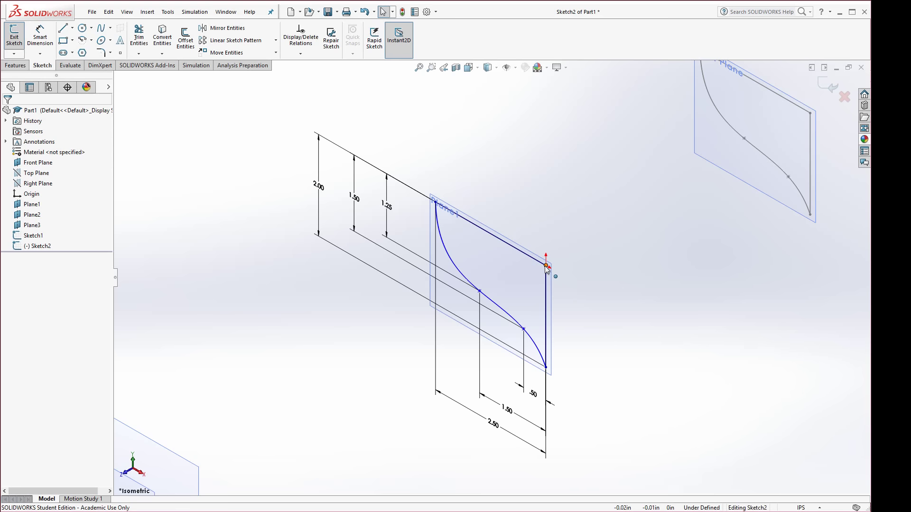
mouse_move(546, 266)
left_mouse_down()
mouse_move(325, 313)
mouse_move(474, 259)
mouse_move(548, 270)
left_mouse_up()
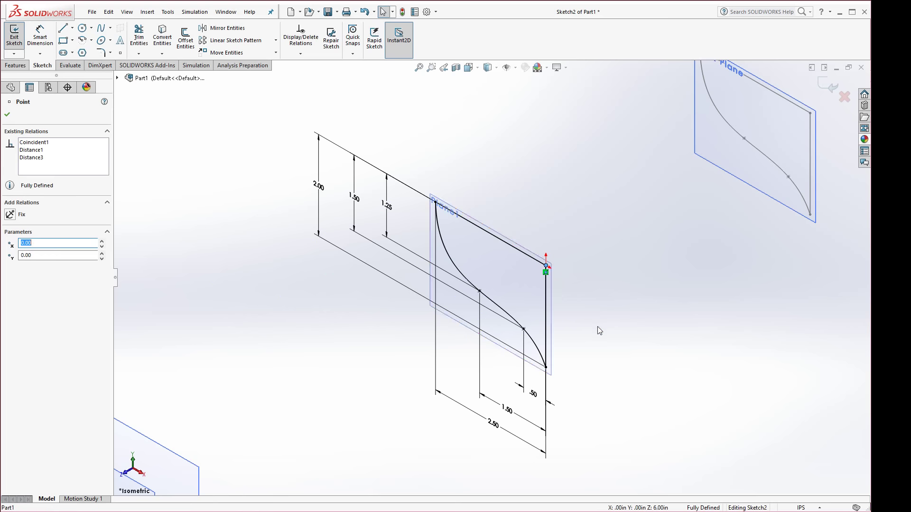
left_click(354, 368)
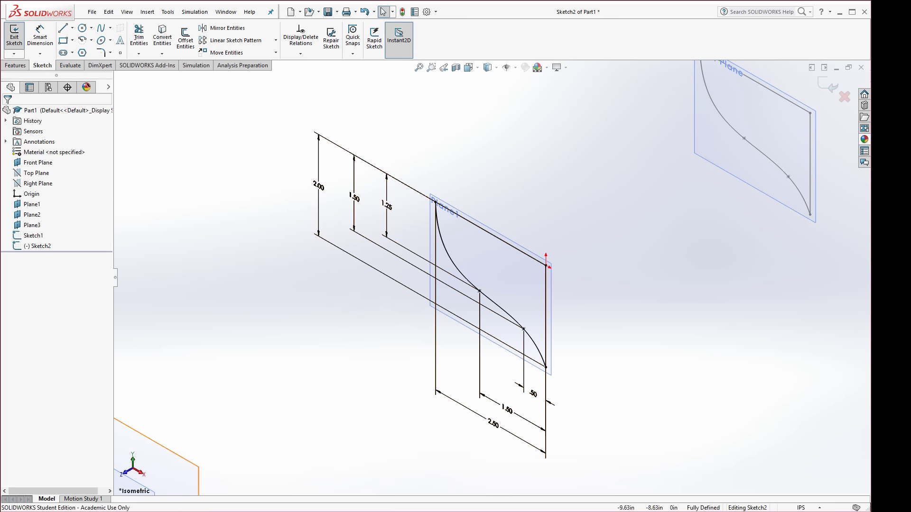
Look up the dimensions for Sketch 2 on Plane 1 in the PDF manual in the browser, then return to the SOLIDWORKS sketch.
key("alt+Tab")
scroll(438, 295, "down", 4)
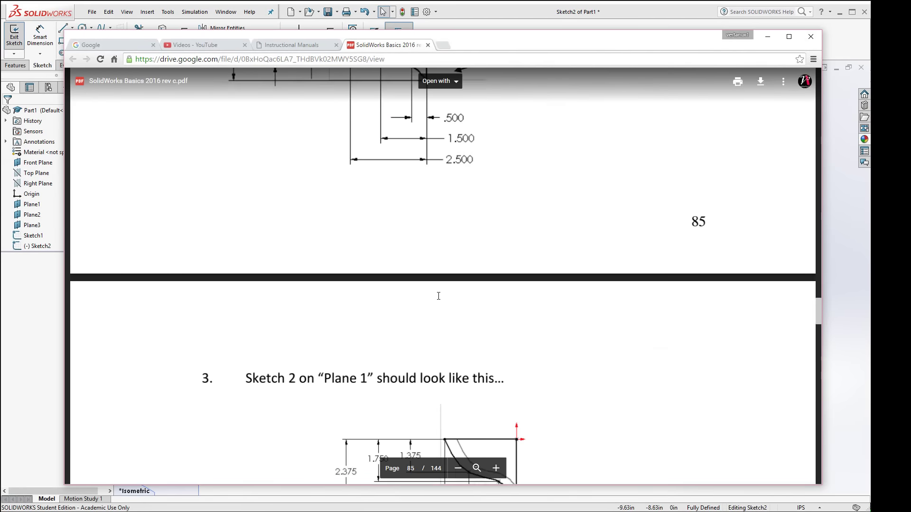
scroll(439, 296, "down", 5)
scroll(456, 326, "up", 2)
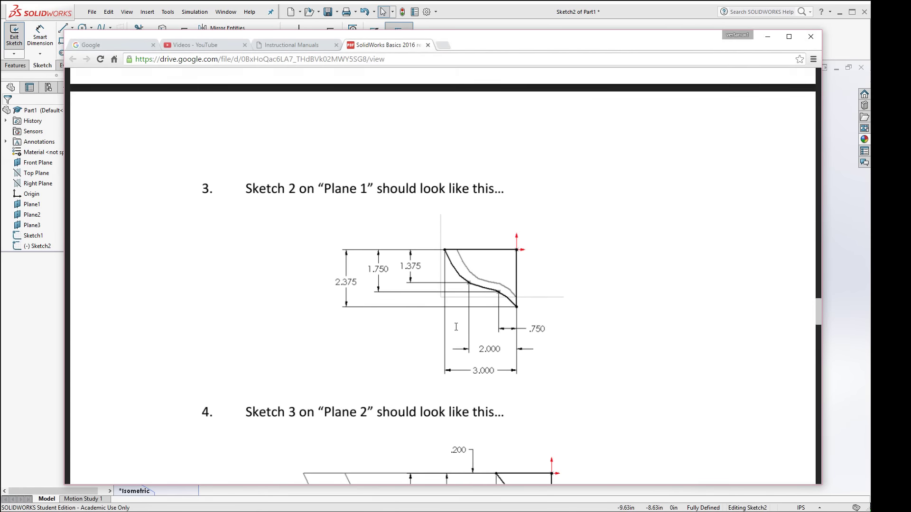
left_click_drag(551, 47, 0, 41)
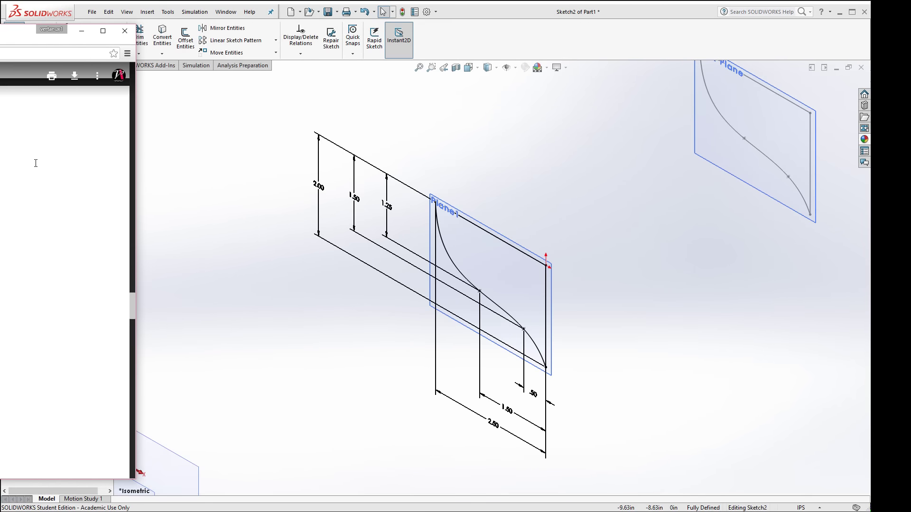
left_click(152, 190)
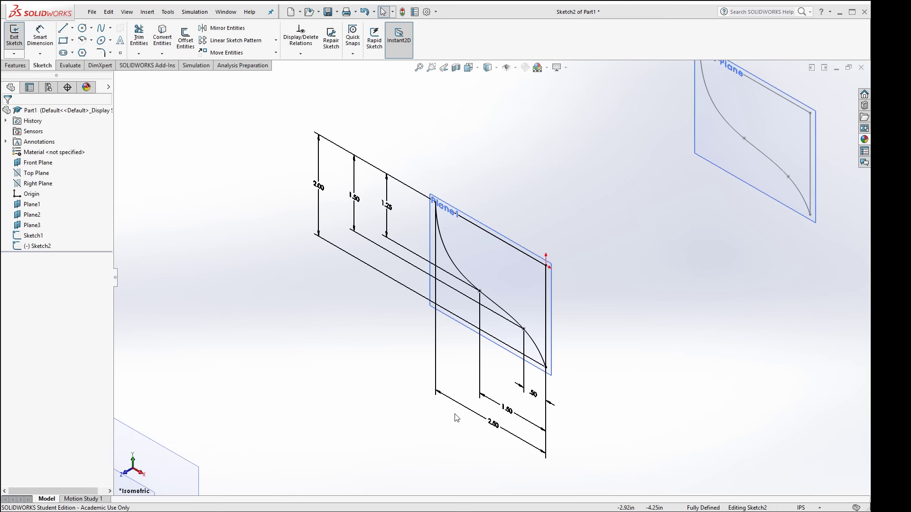
Set the profile's horizontal dimensions to 3 in overall, 2 in for the upper interior spline point and 0.75 in for the lower one.
double_click(494, 425)
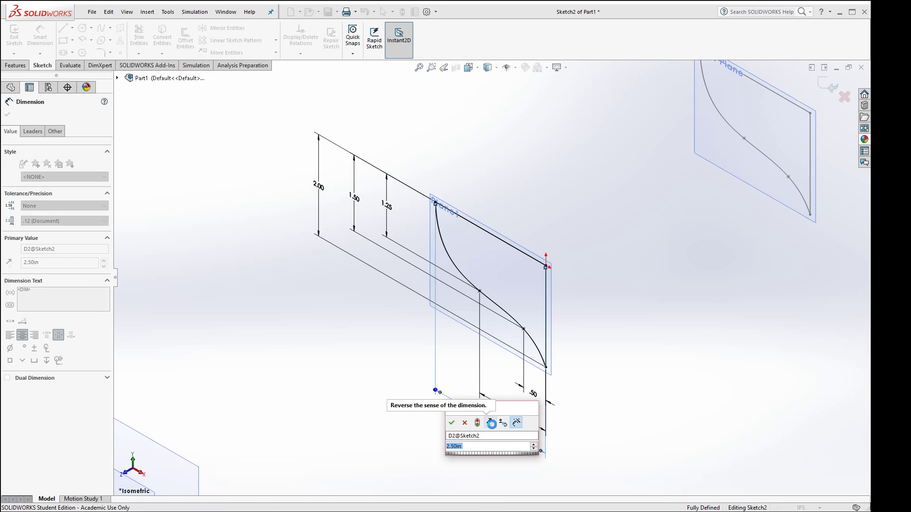
type("3")
key("Return")
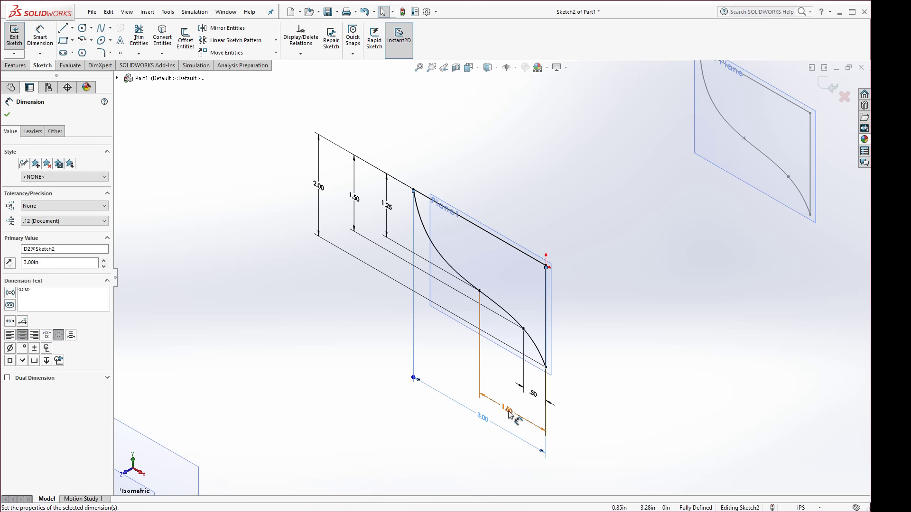
double_click(510, 414)
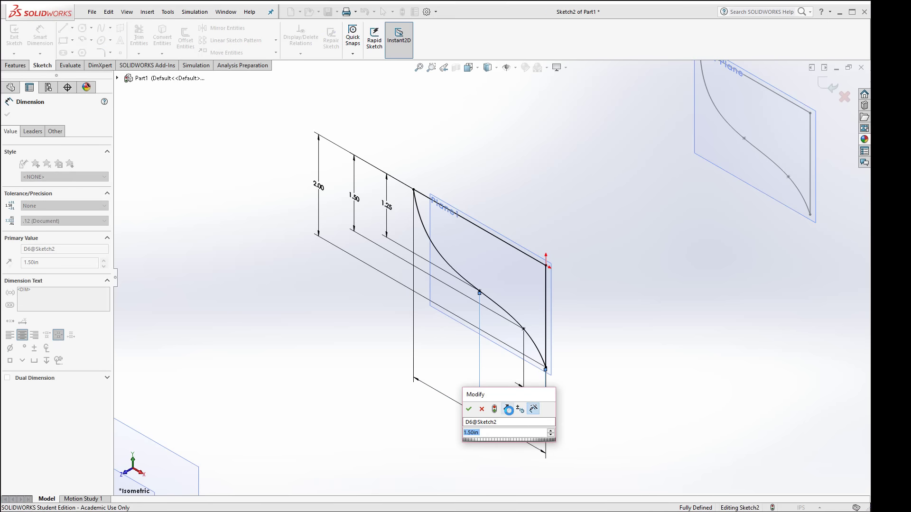
type("2")
key("Return")
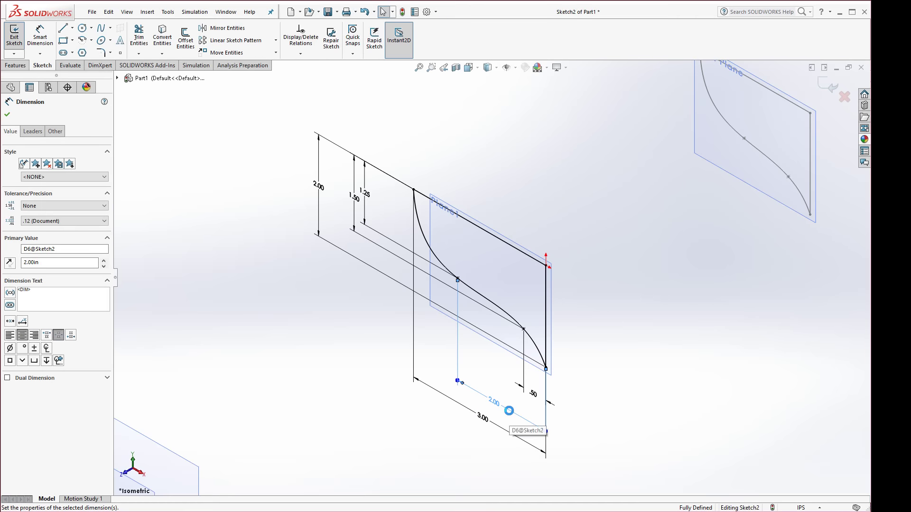
double_click(535, 397)
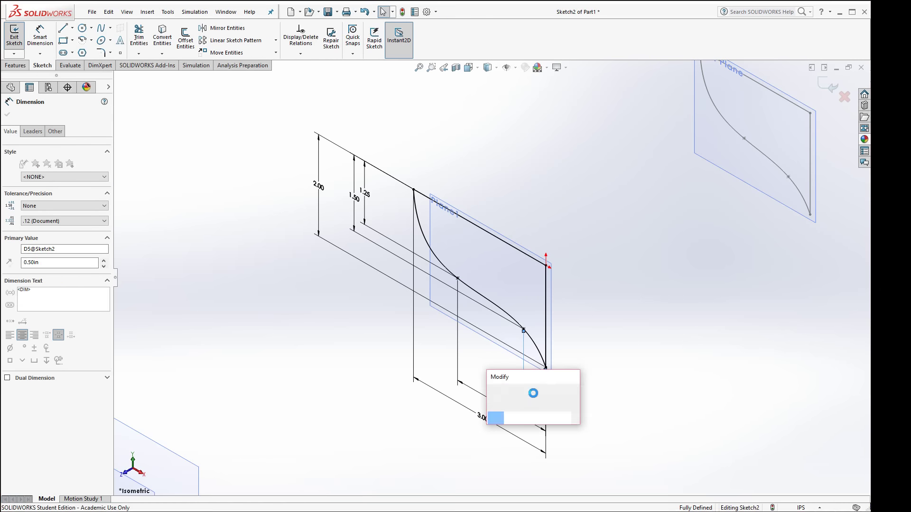
key("BackSpace")
type(".75")
key("Return")
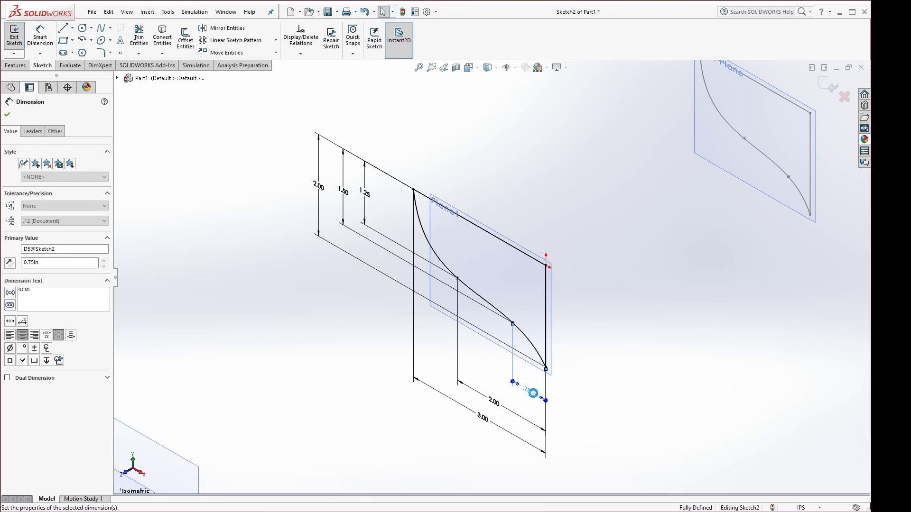
Set the profile's vertical dimensions to 2.375 in overall, 1.75 in for the lower interior spline point and 1.14 in for the upper one.
double_click(323, 193)
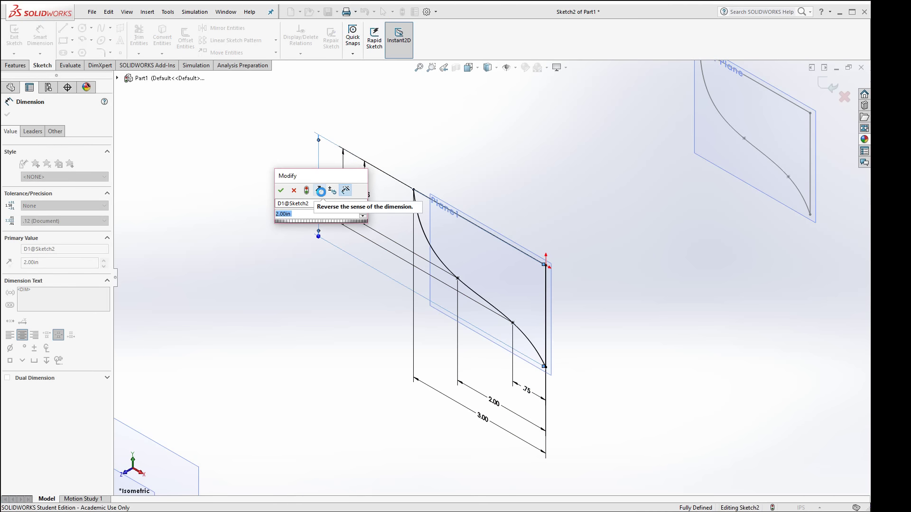
type("2.375")
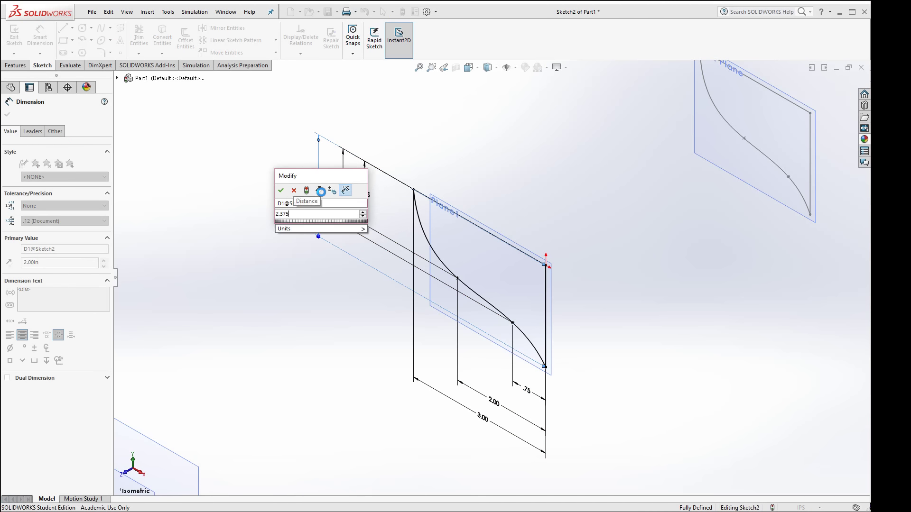
key("Return")
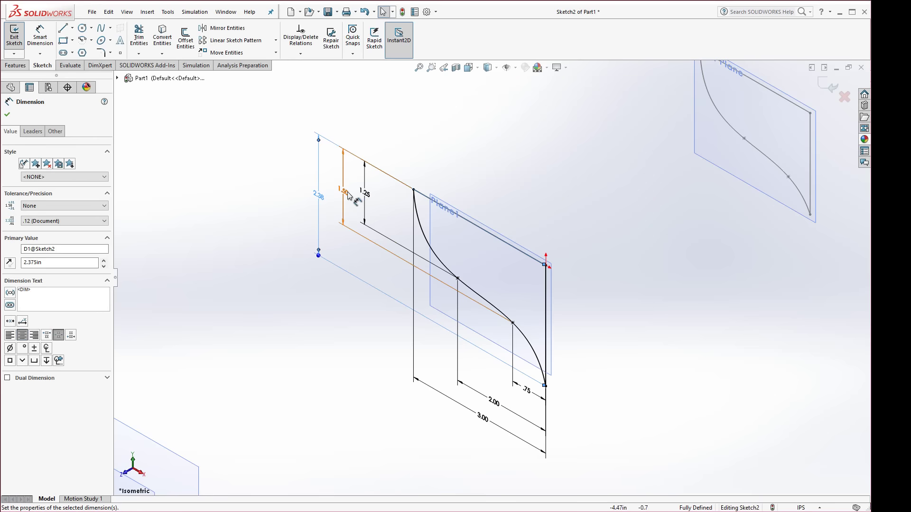
double_click(345, 195)
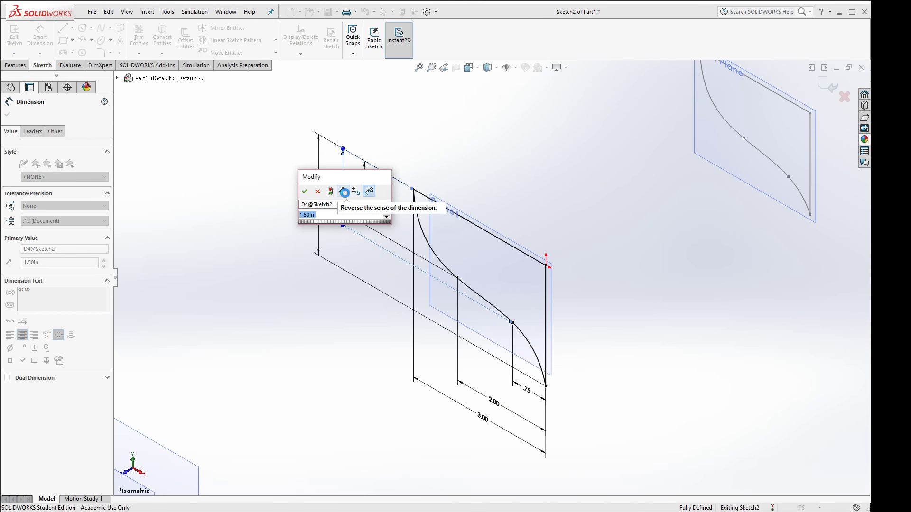
type("1.75")
key("Return")
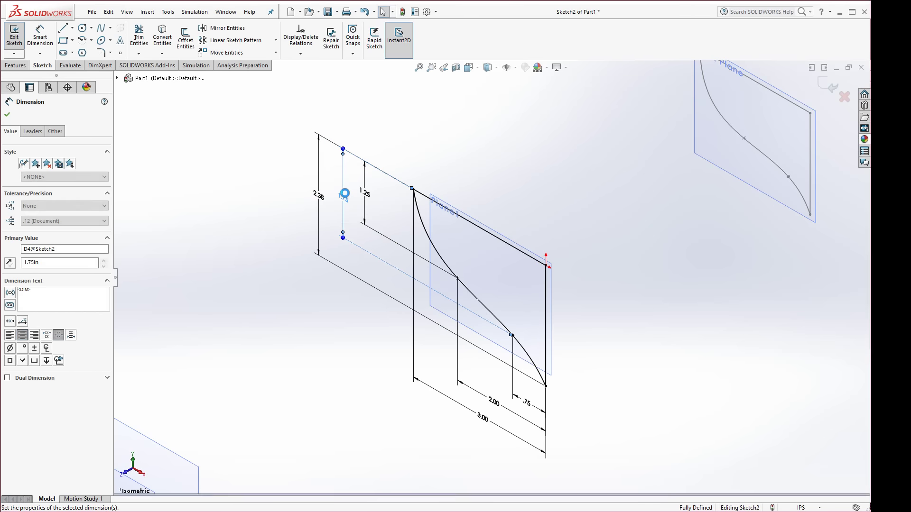
left_click(363, 192)
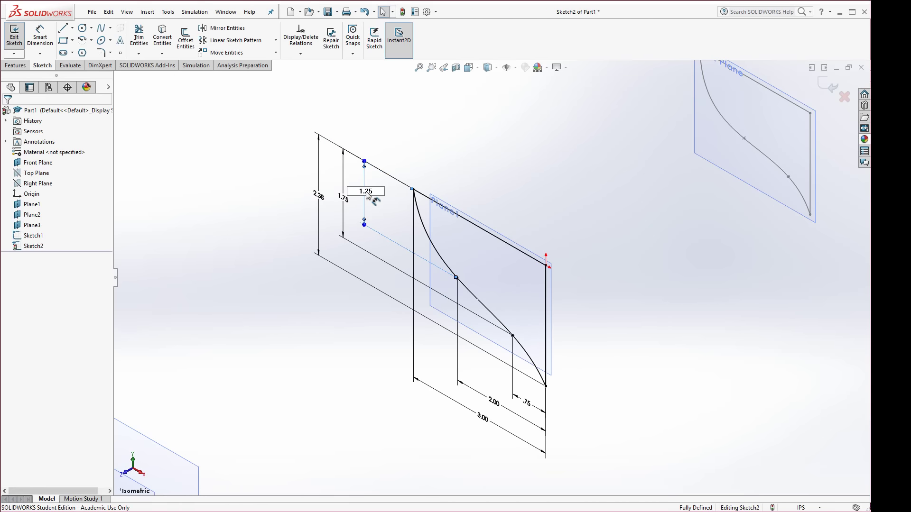
type("1.125")
key("Return")
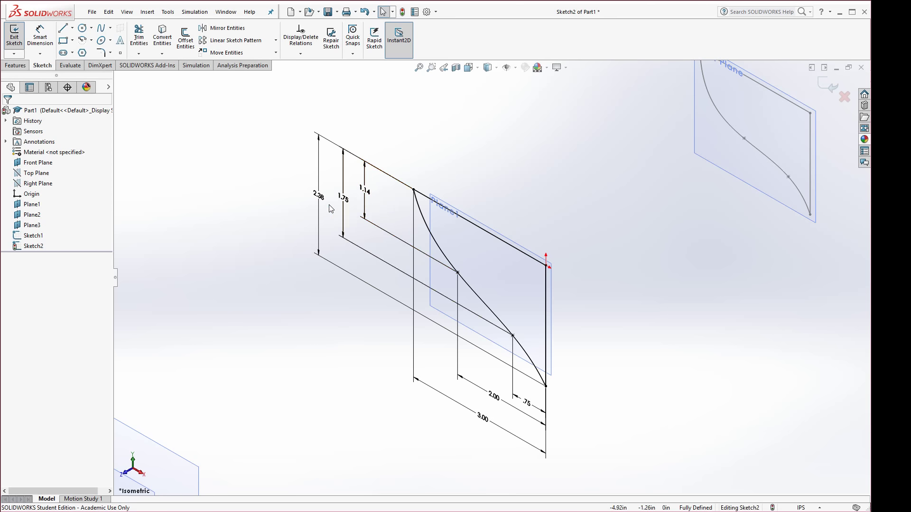
Set the document's length units to three decimal places (.123) and exit Sketch2.
left_click(801, 508)
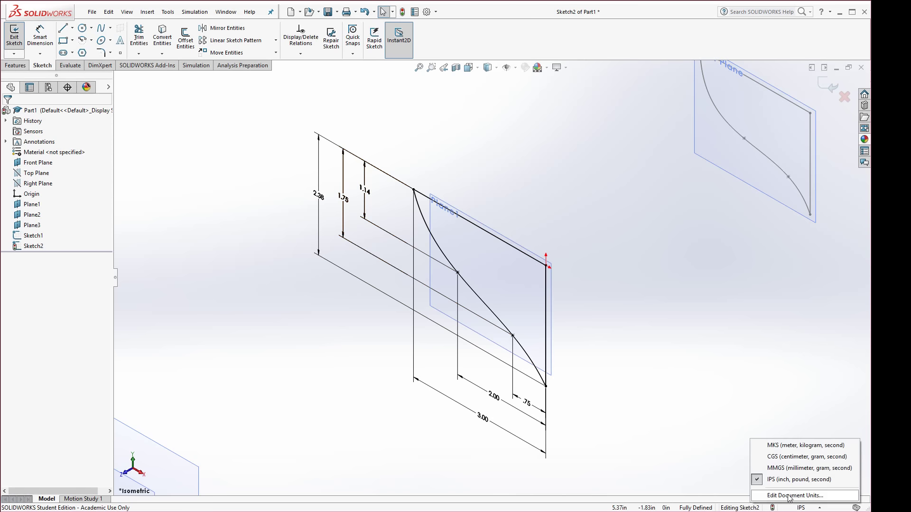
left_click(788, 496)
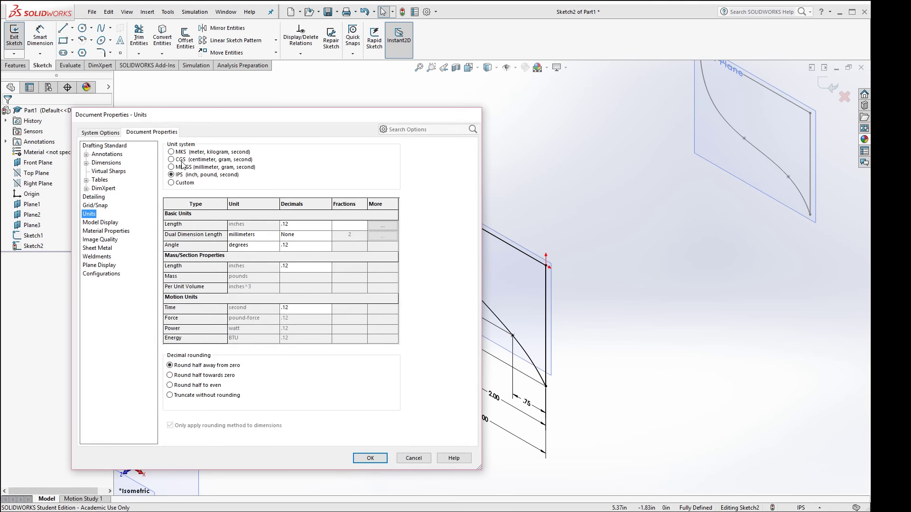
left_click(326, 225)
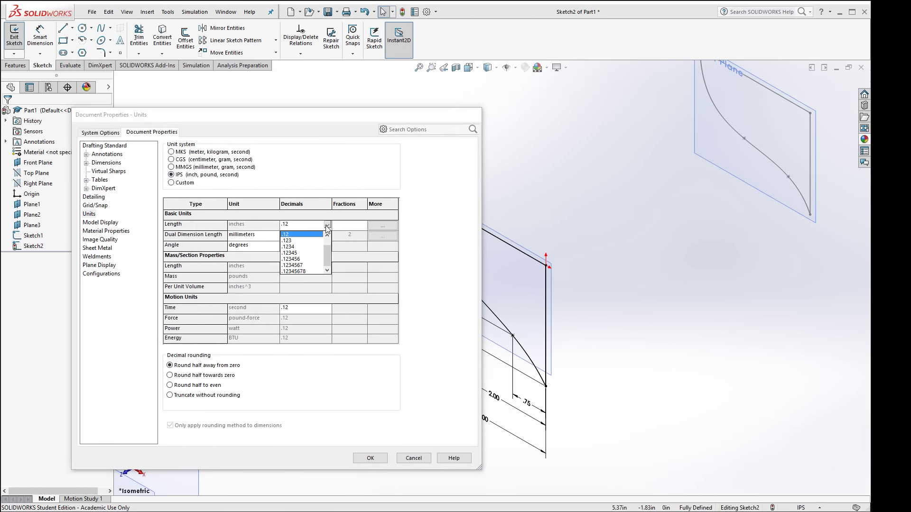
left_click(292, 242)
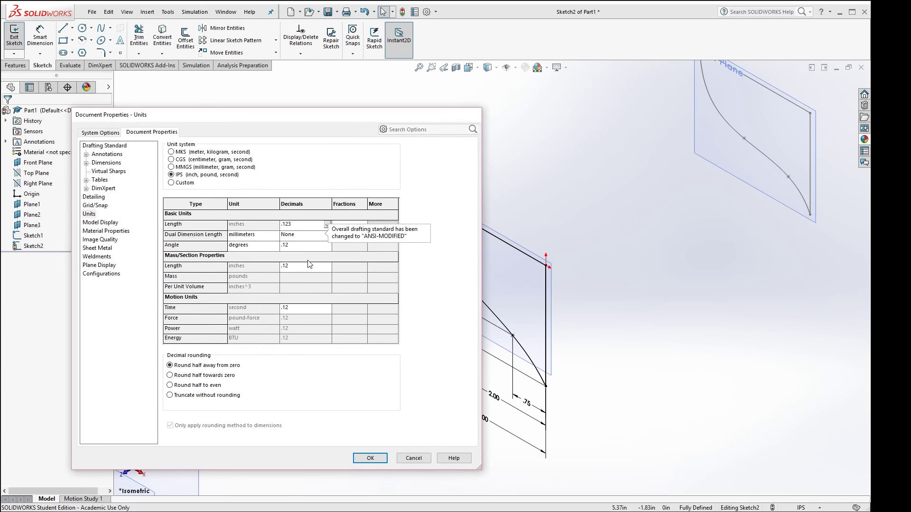
left_click(370, 457)
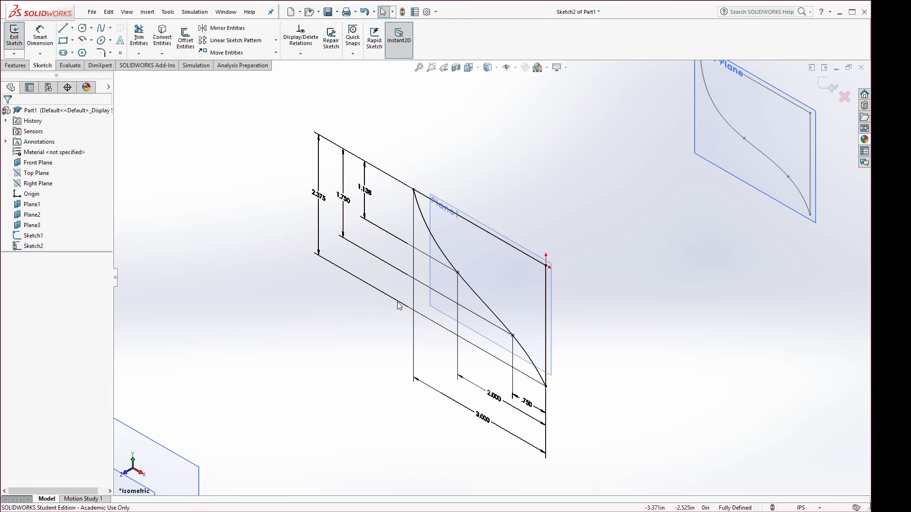
left_click(13, 42)
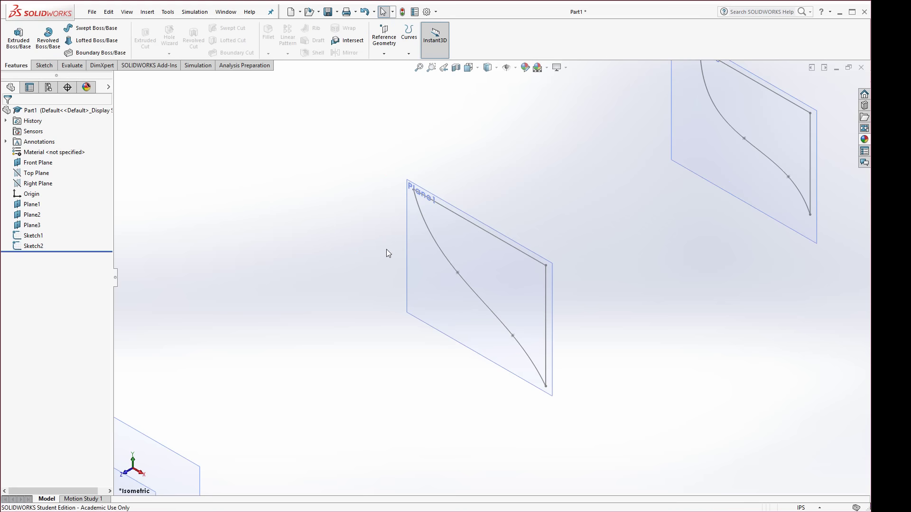
Paste the copied profile sketch onto Plane2.
scroll(387, 253, "up", 2)
scroll(389, 257, "up", 3)
scroll(416, 317, "down", 3)
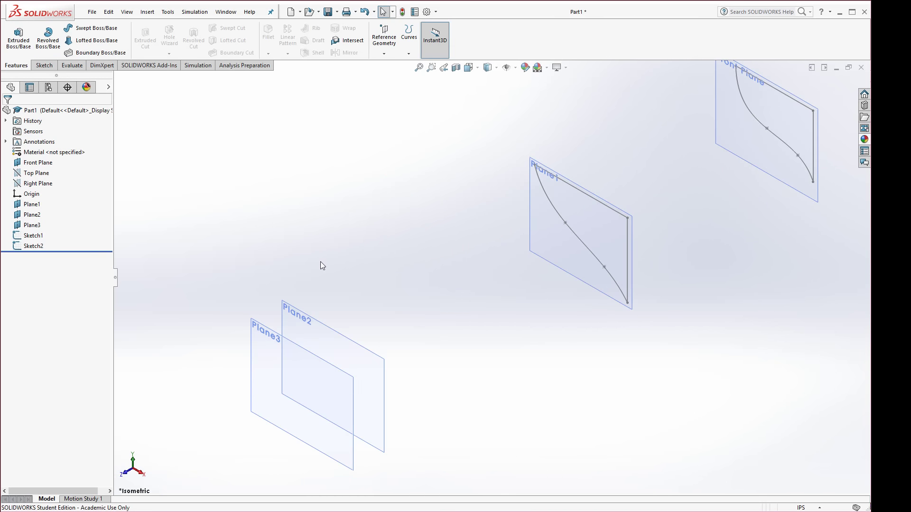
left_click(331, 329)
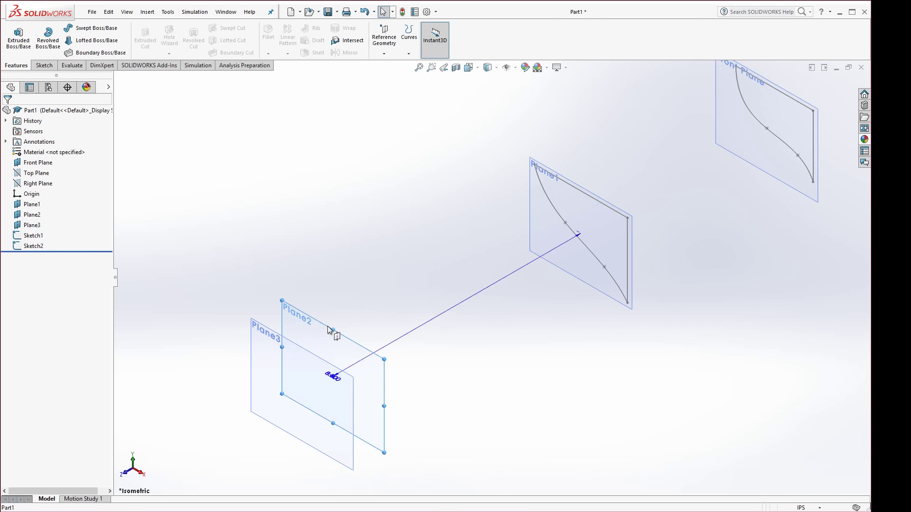
left_click(109, 11)
left_click(129, 100)
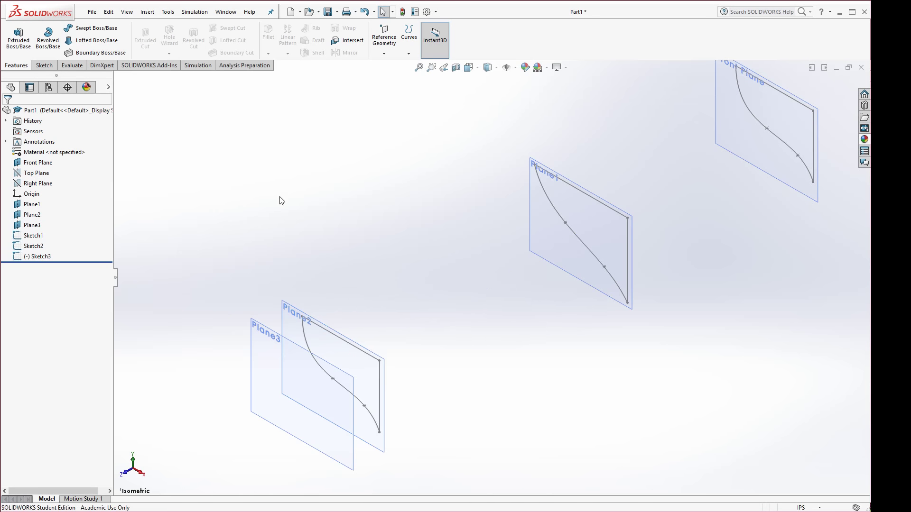
Edit Sketch3 on Plane2 and attach the corner where its horizontal and vertical lines meet to the origin with a coincident relation.
double_click(348, 350)
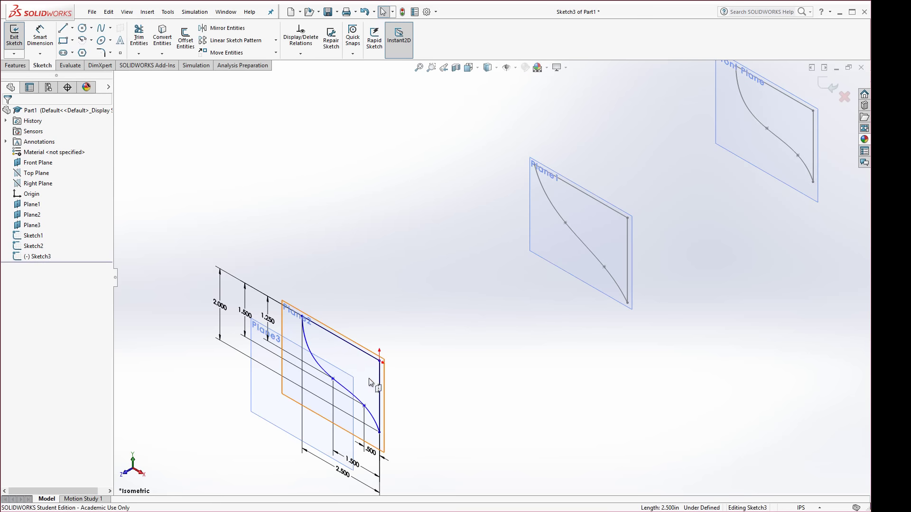
left_click(380, 361)
mouse_move(369, 371)
left_mouse_down()
mouse_move(204, 407)
mouse_move(273, 383)
mouse_move(383, 368)
left_mouse_up()
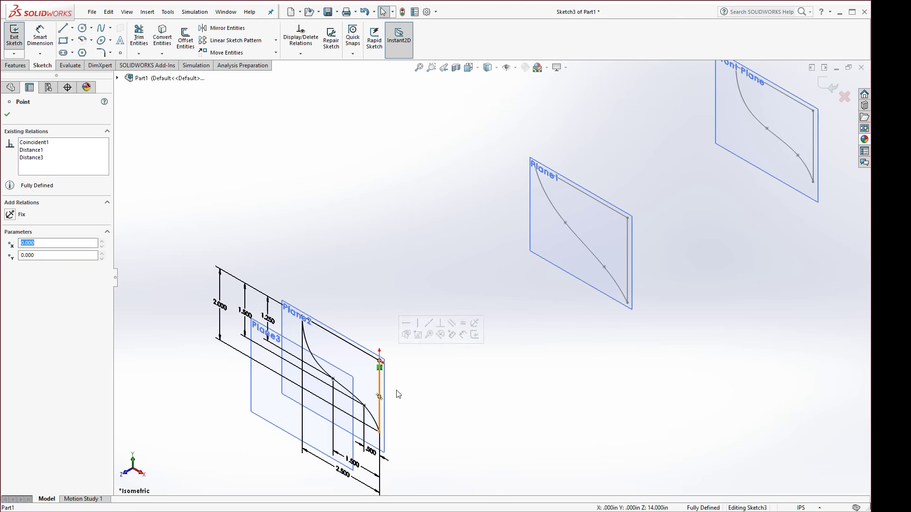
left_click(406, 396)
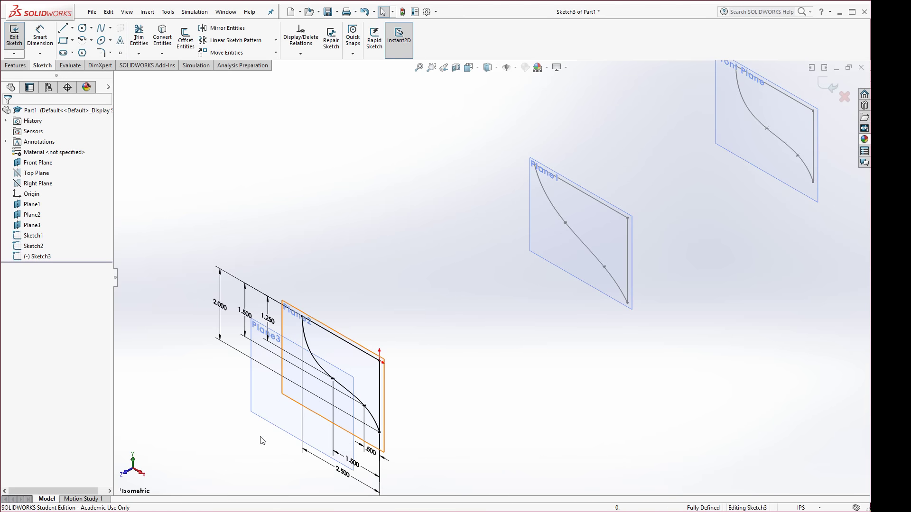
Look up the dimensions for Sketch 3 on Plane 2 in the PDF manual in the browser, then return to the SOLIDWORKS sketch.
scroll(279, 462, "down", 2)
scroll(274, 448, "down", 2)
scroll(273, 447, "down", 2)
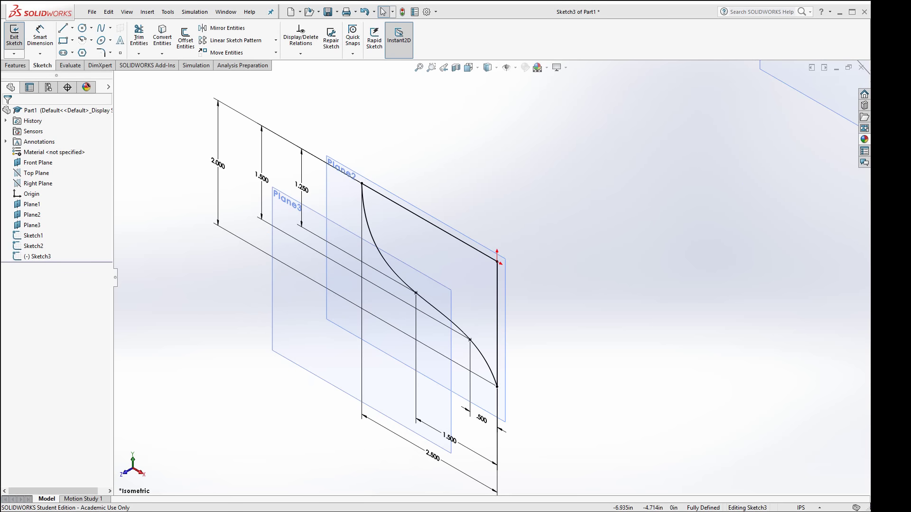
key("alt+Tab")
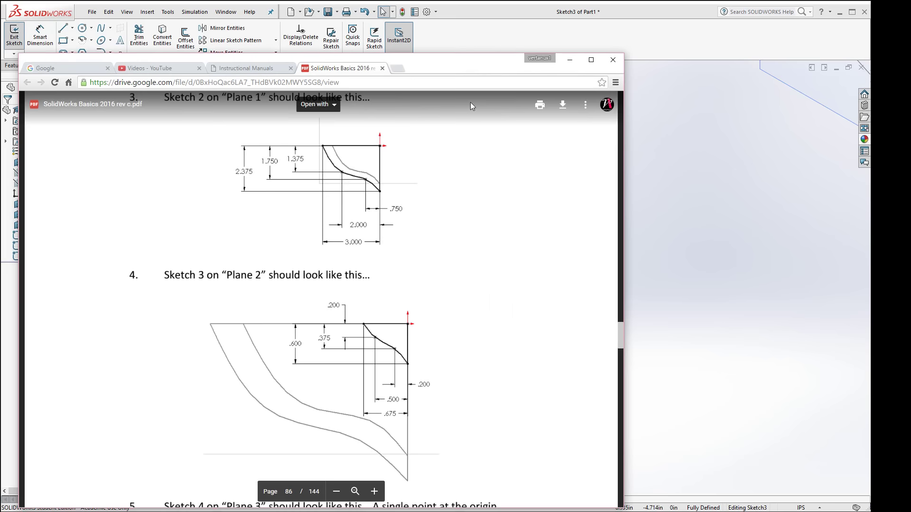
left_click_drag(477, 69, 0, 54)
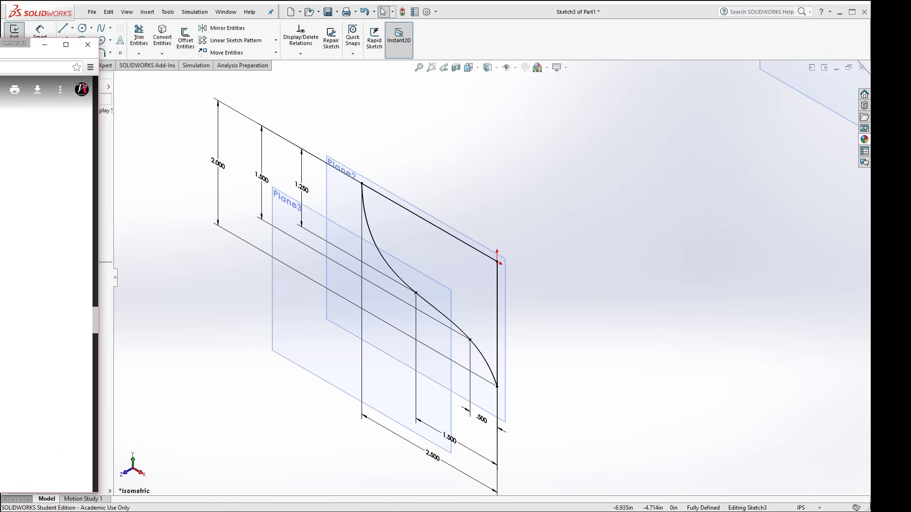
key("alt+Tab")
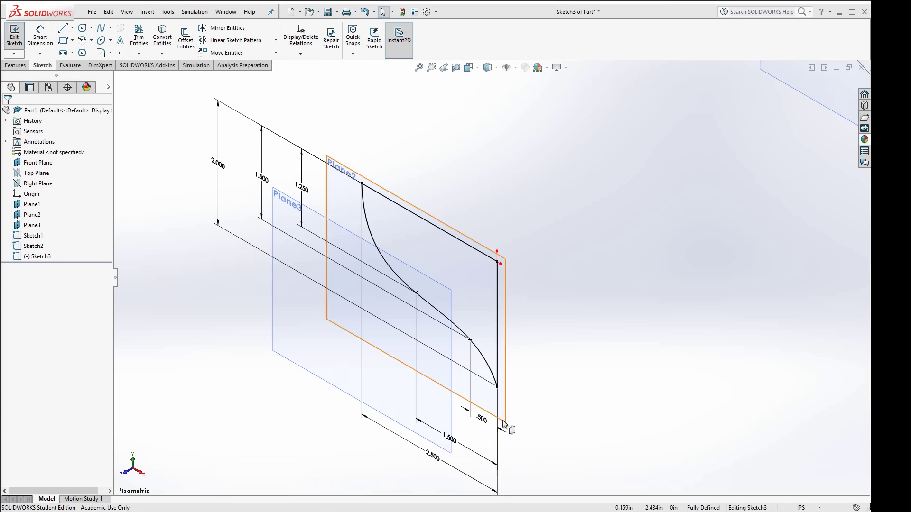
Set the profile's horizontal dimensions to 0.2 in for the lower interior spline point, 0.5 in for the upper one and 0.675 in overall.
double_click(482, 421)
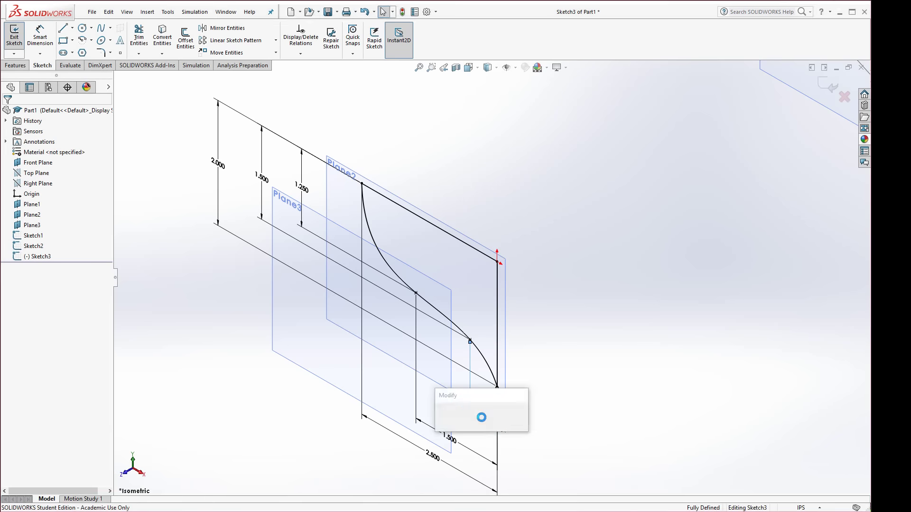
type("0.2")
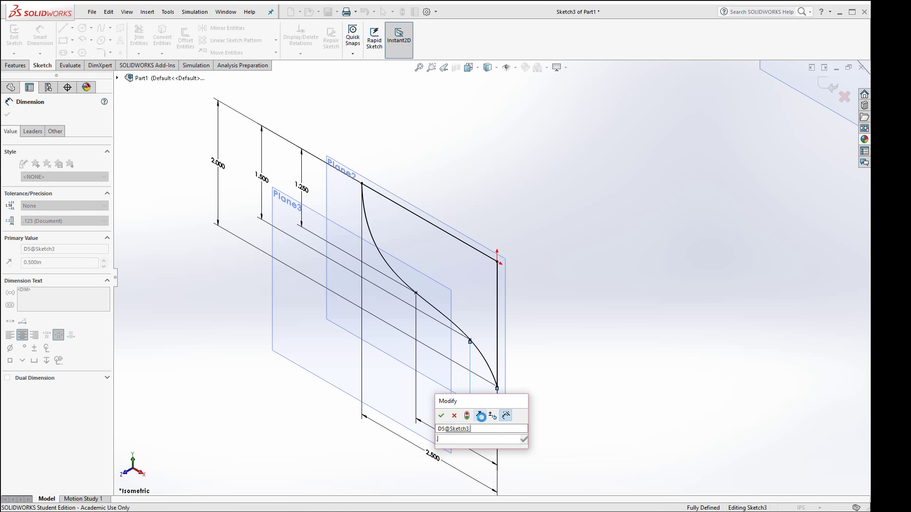
key("Return")
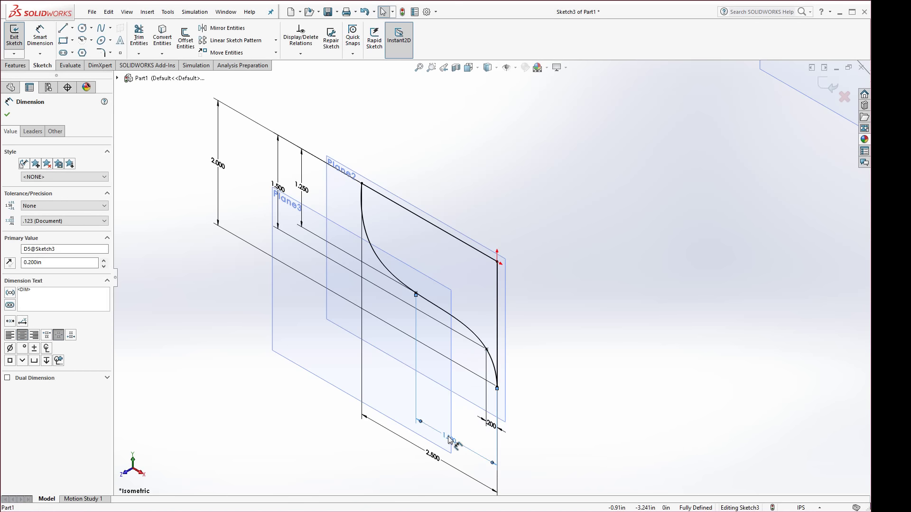
double_click(446, 439)
type("0.5")
key("Return")
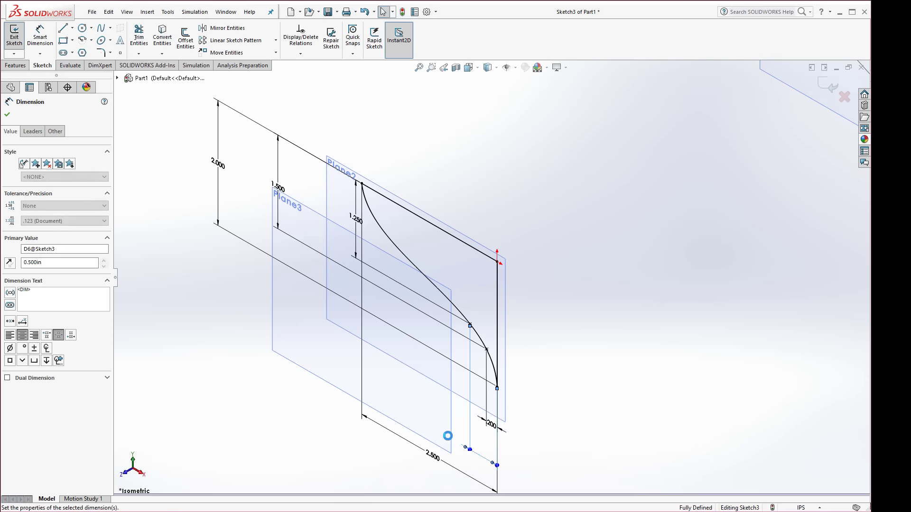
double_click(437, 460)
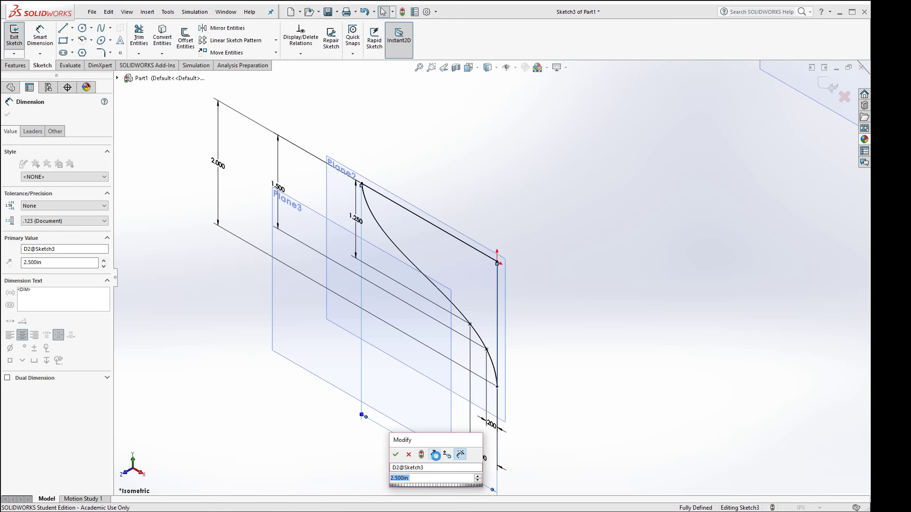
type(".675")
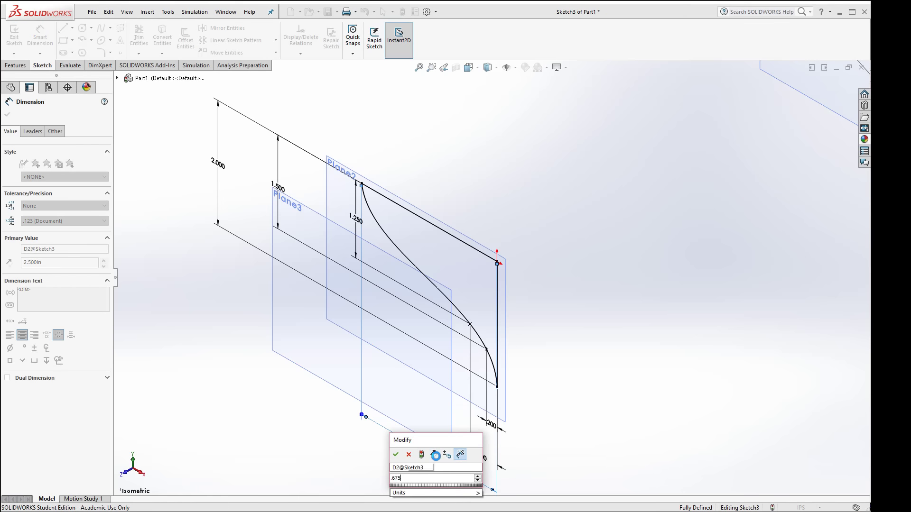
key("Return")
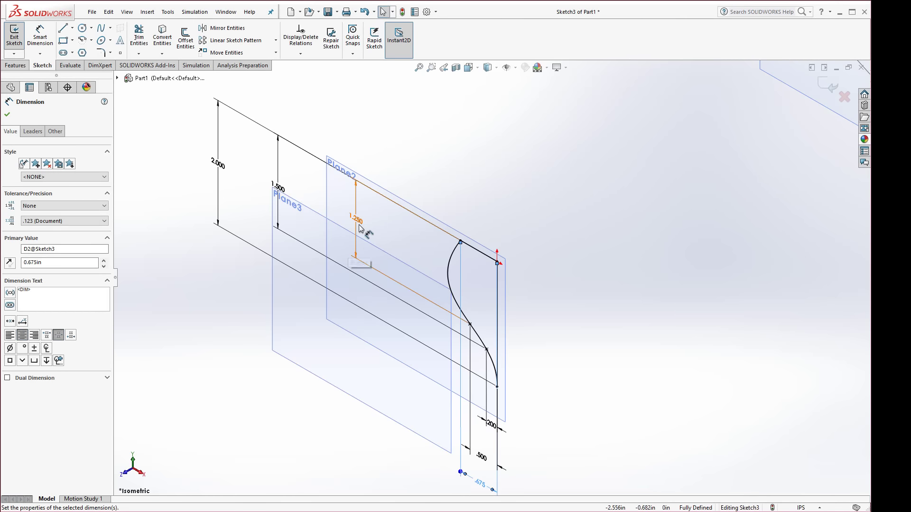
Set the profile's vertical dimensions to 0.2 in for the upper interior spline point, 0.375 in for the lower one and 0.6 in overall.
double_click(360, 228)
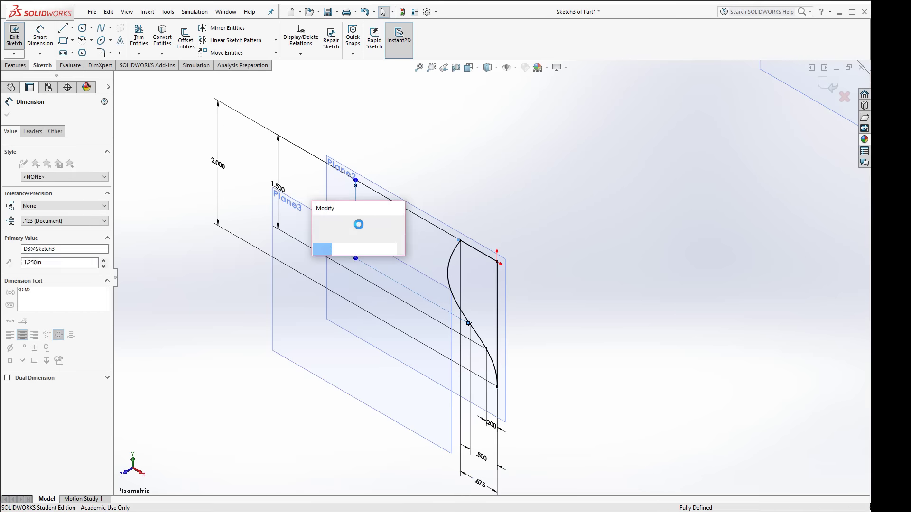
type(".2")
key("Return")
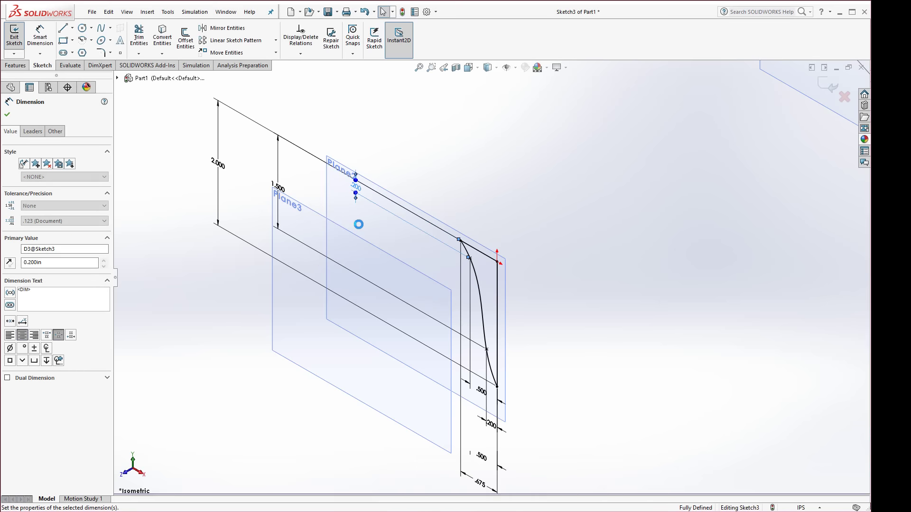
double_click(283, 192)
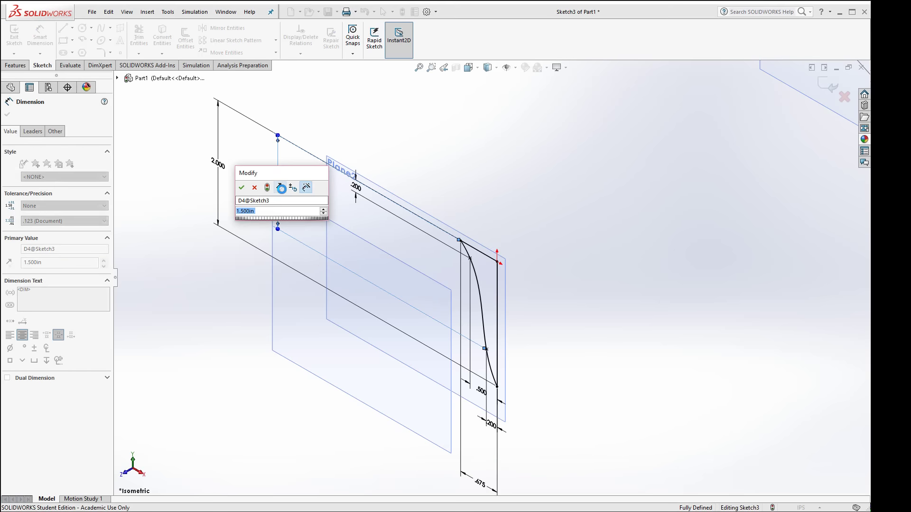
type(".375")
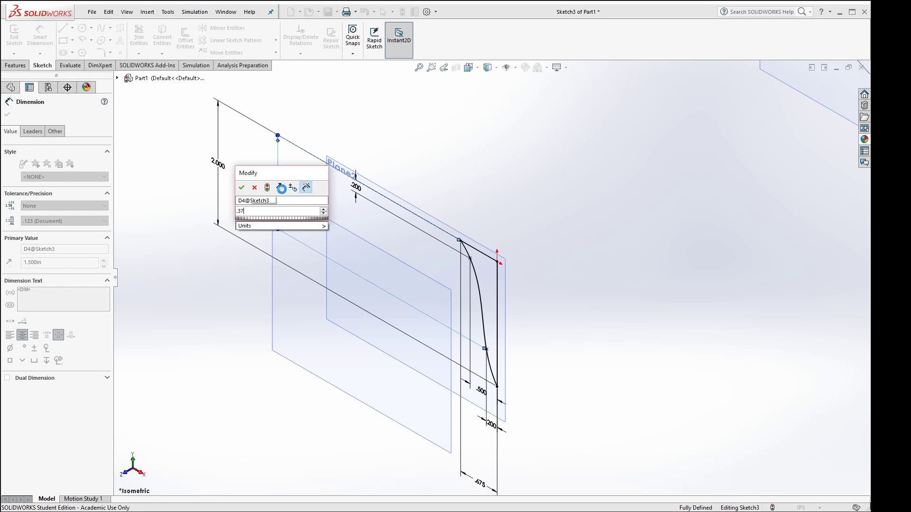
key("Return")
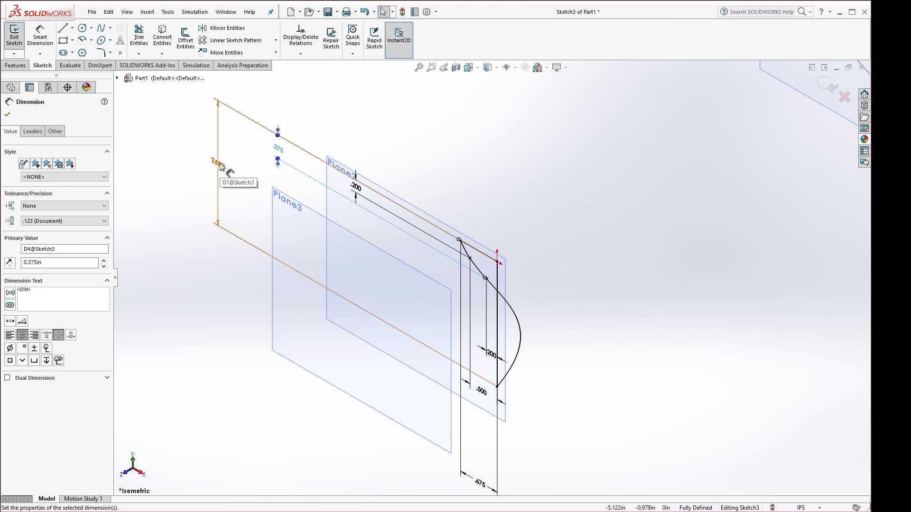
double_click(220, 165)
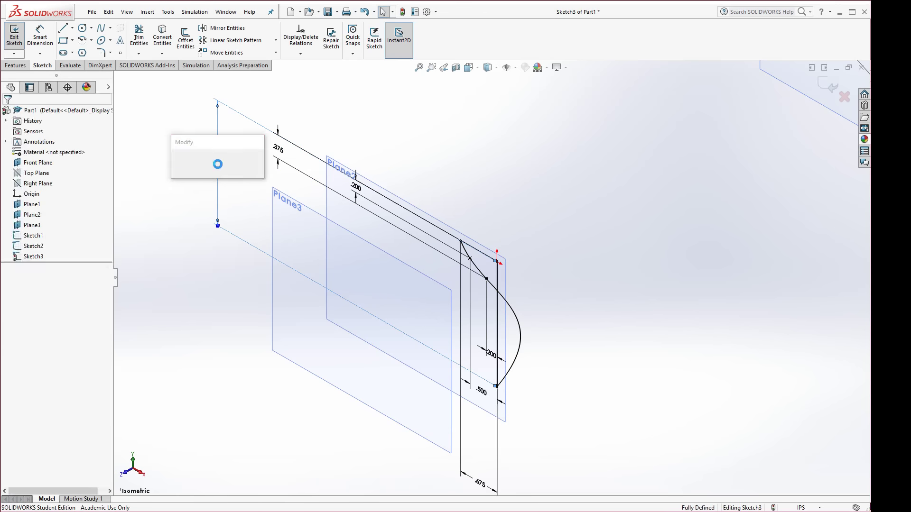
type(".6")
key("Return")
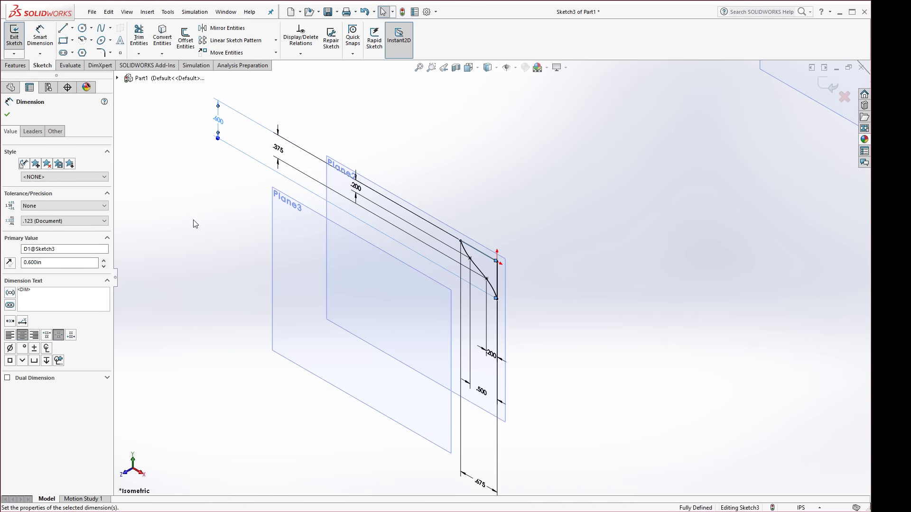
Check the shape of the resized profile on Plane2 and exit Sketch3.
left_click(582, 311)
scroll(479, 273, "down", 5)
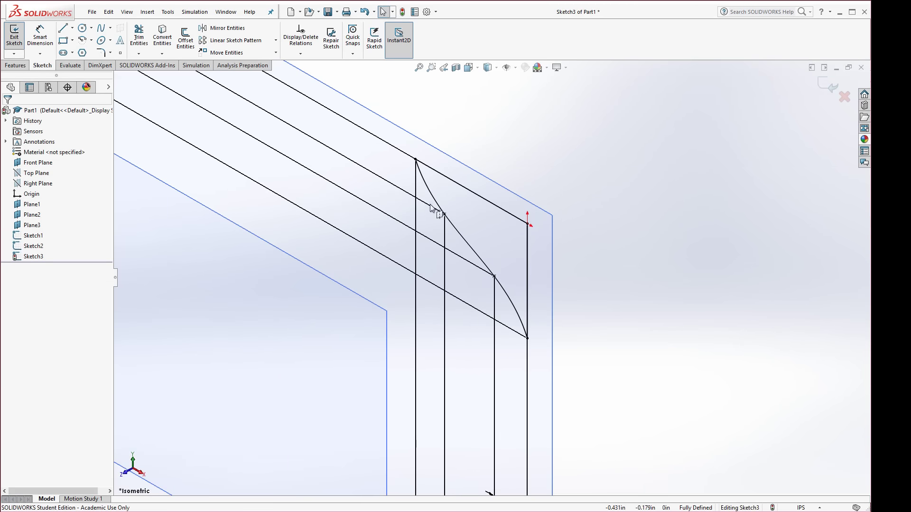
key("f")
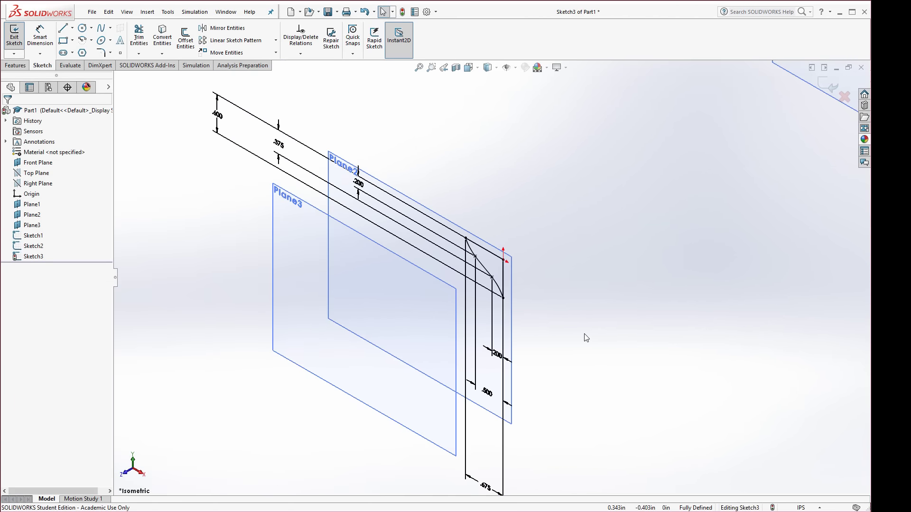
left_click(403, 13)
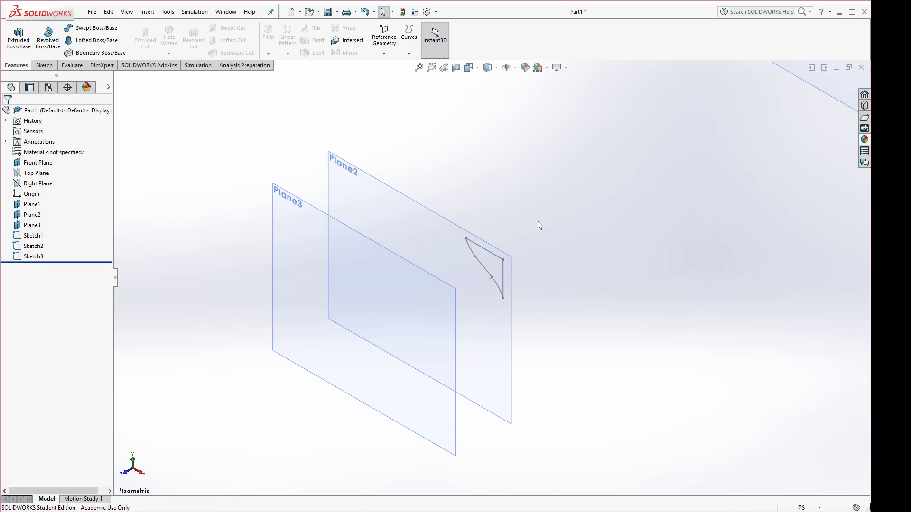
key("f")
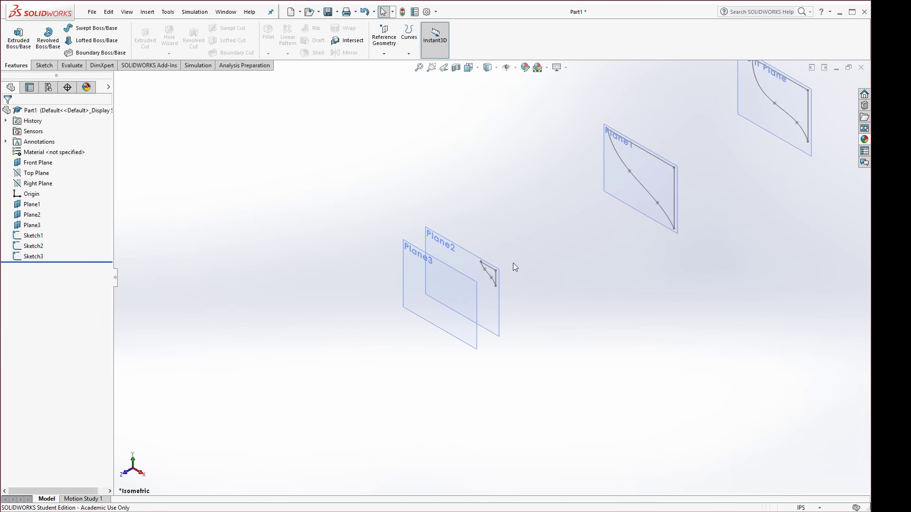
scroll(400, 283, "down", 3)
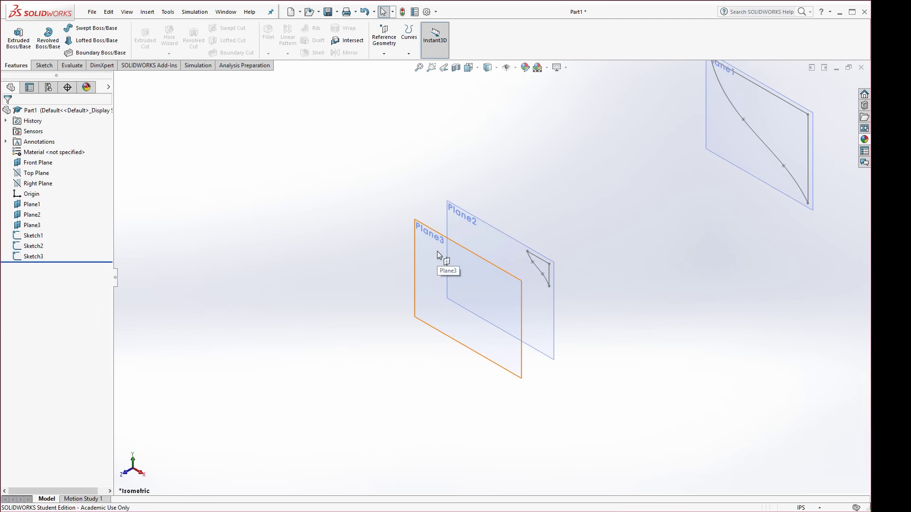
Sketch a single point at the origin on Plane3 and exit the sketch.
left_click(424, 230)
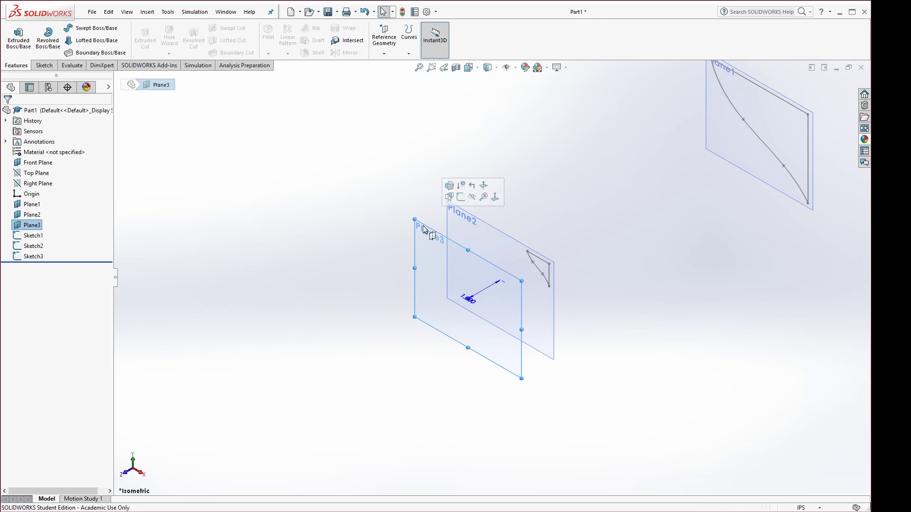
left_click(461, 197)
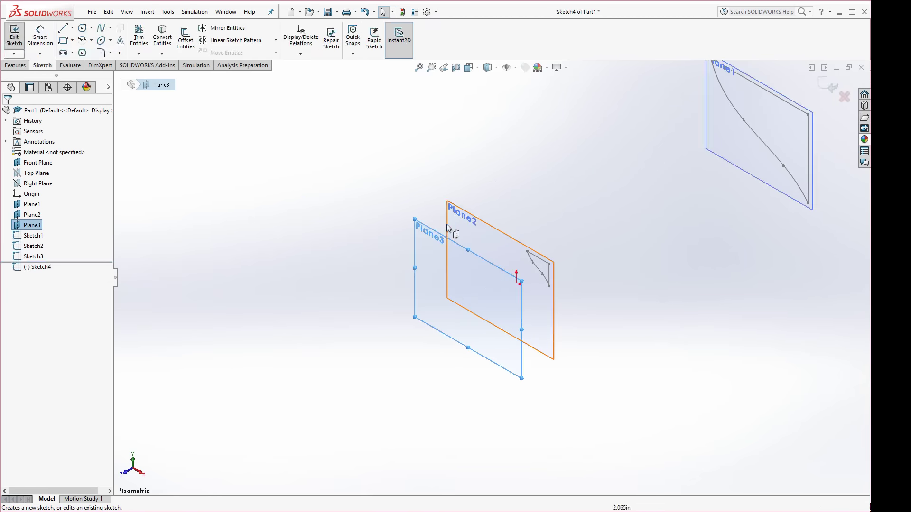
scroll(521, 288, "down", 3)
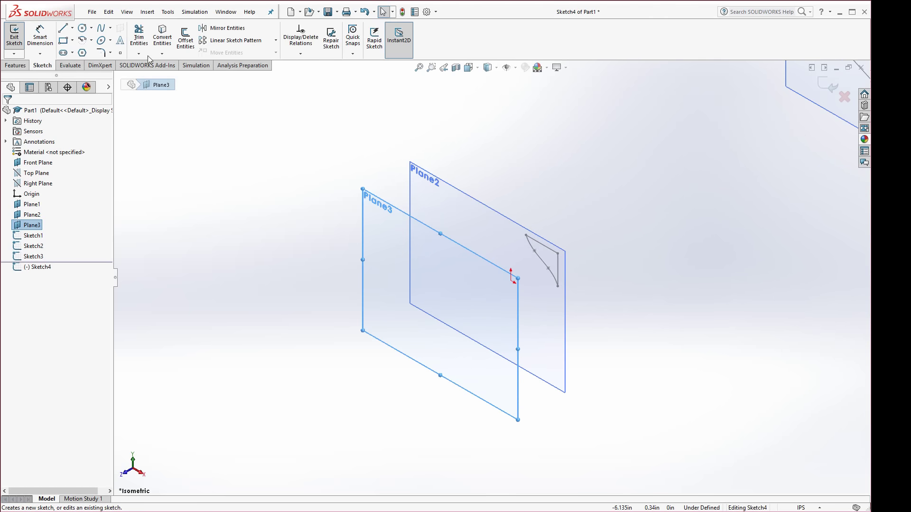
left_click(120, 53)
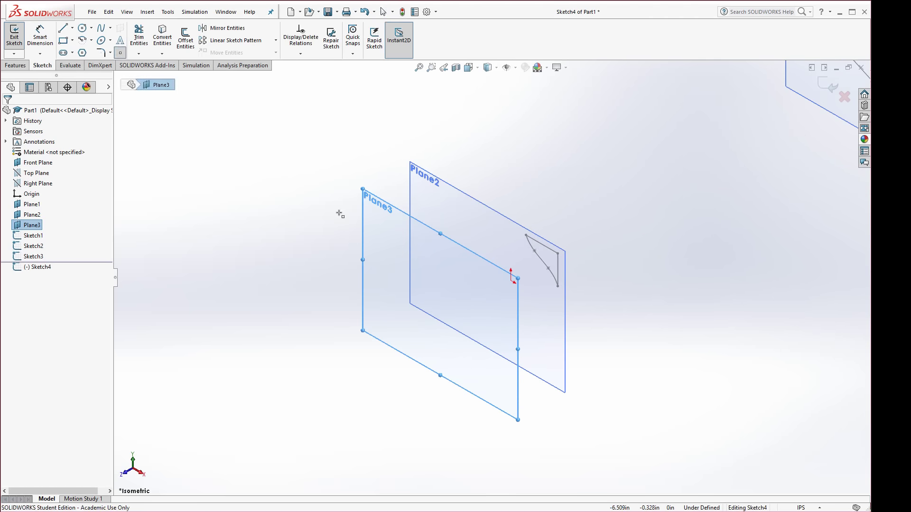
left_click(511, 281)
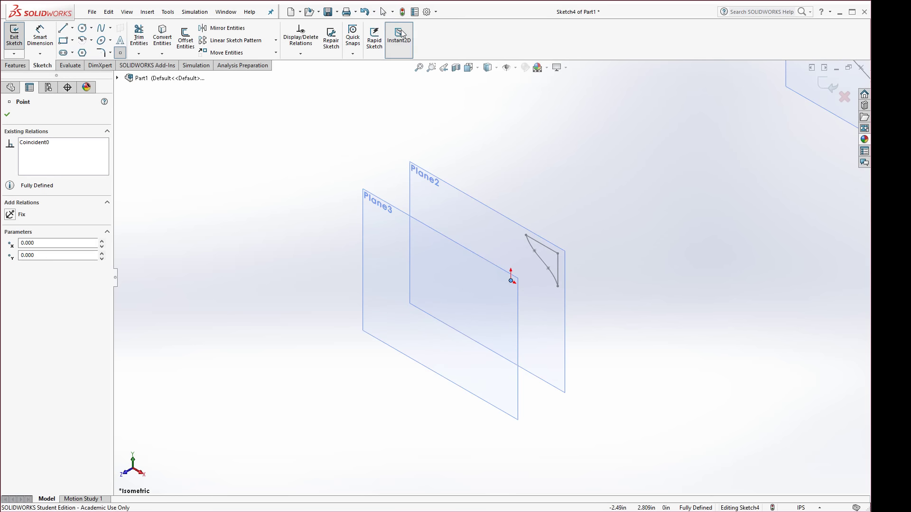
key("ctrl+b")
scroll(285, 236, "up", 5)
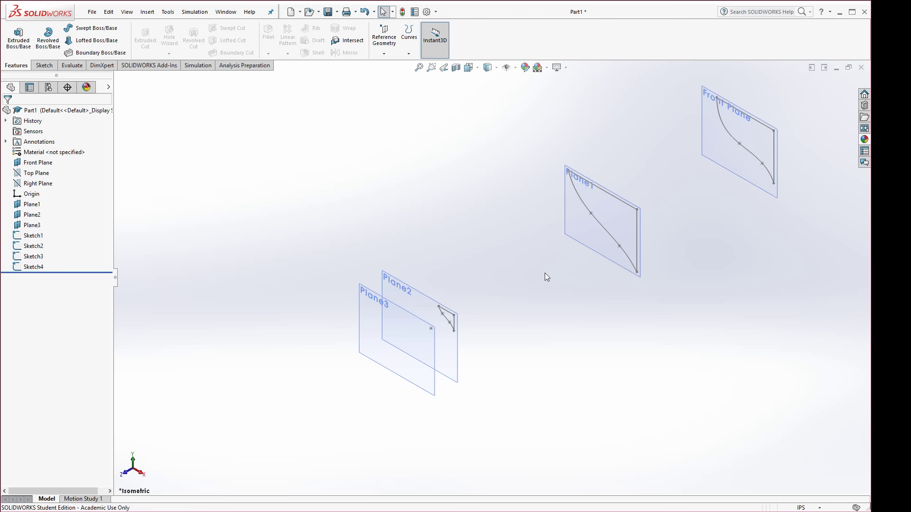
Edit the sketch plane of Sketch3, moving the small profile from Plane2 to Plane3.
scroll(457, 305, "down", 5)
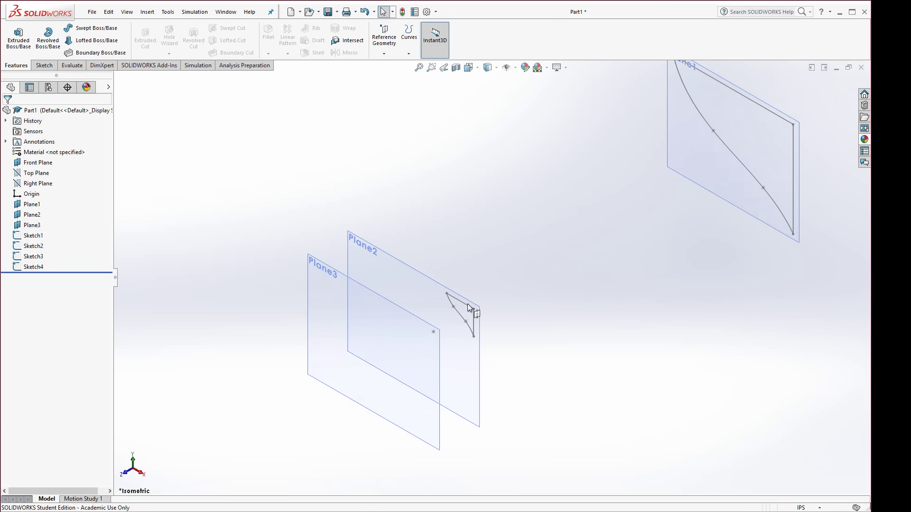
scroll(472, 314, "down", 3)
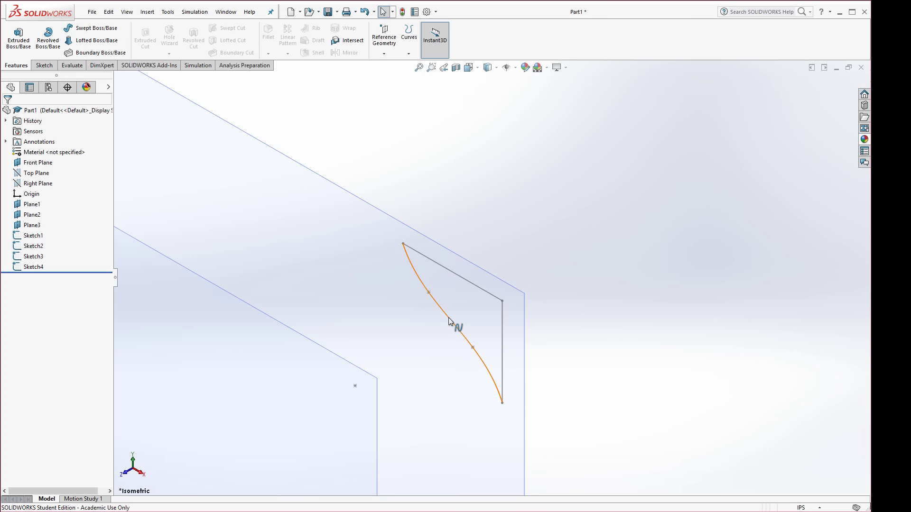
right_click(449, 321)
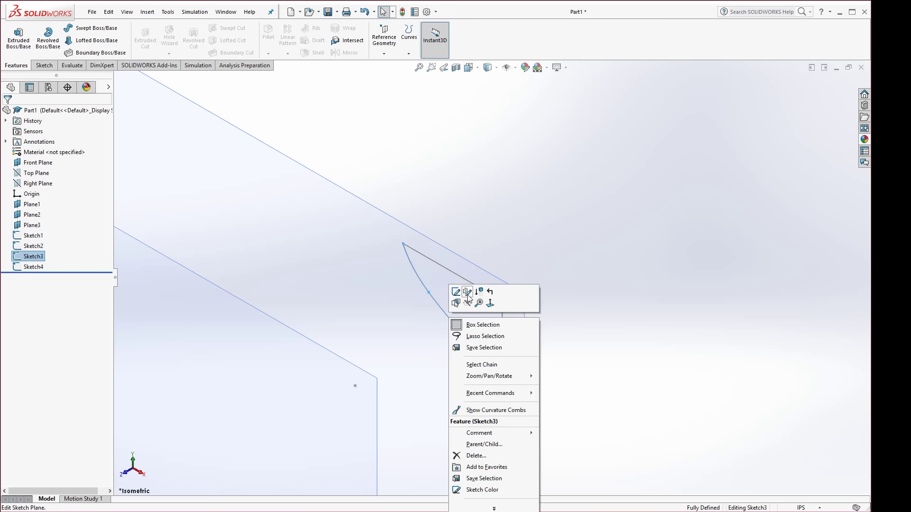
left_click(468, 295)
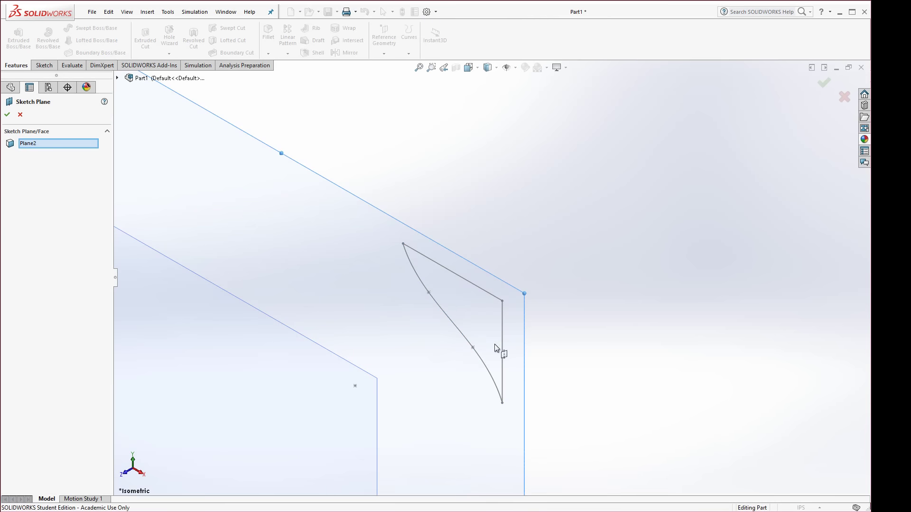
scroll(272, 418, "down", 1)
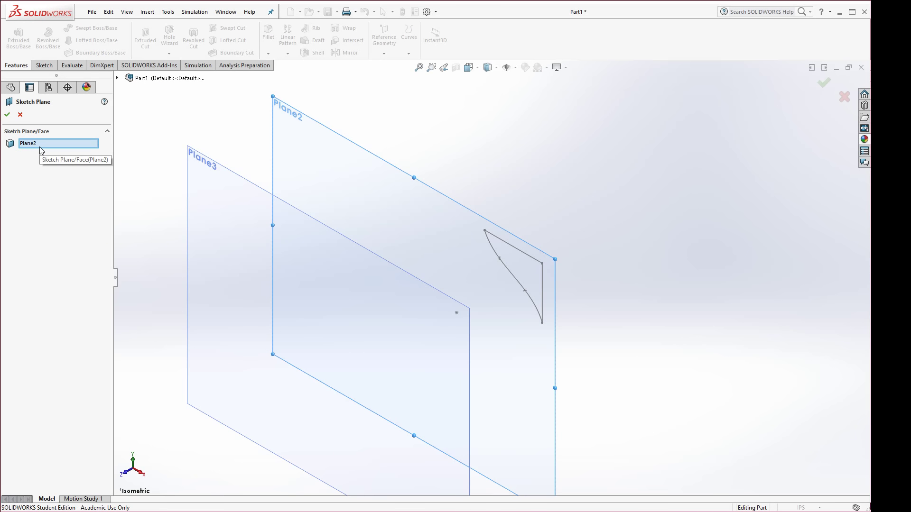
left_click(227, 172)
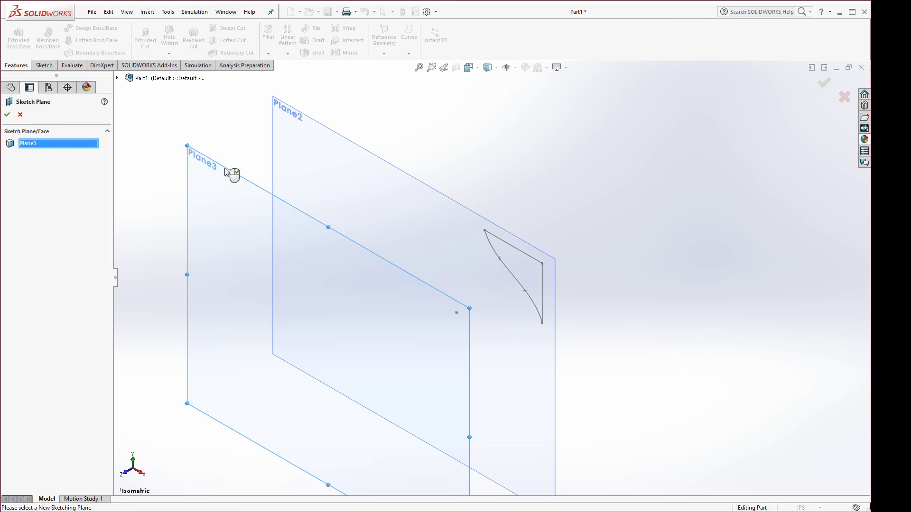
right_click(227, 172)
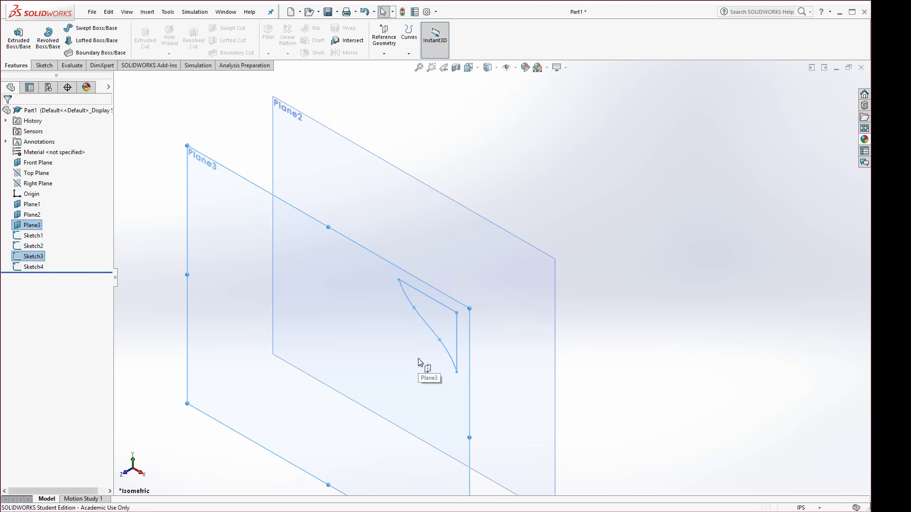
Undo the sketch plane change of the small profile.
left_click(37, 267)
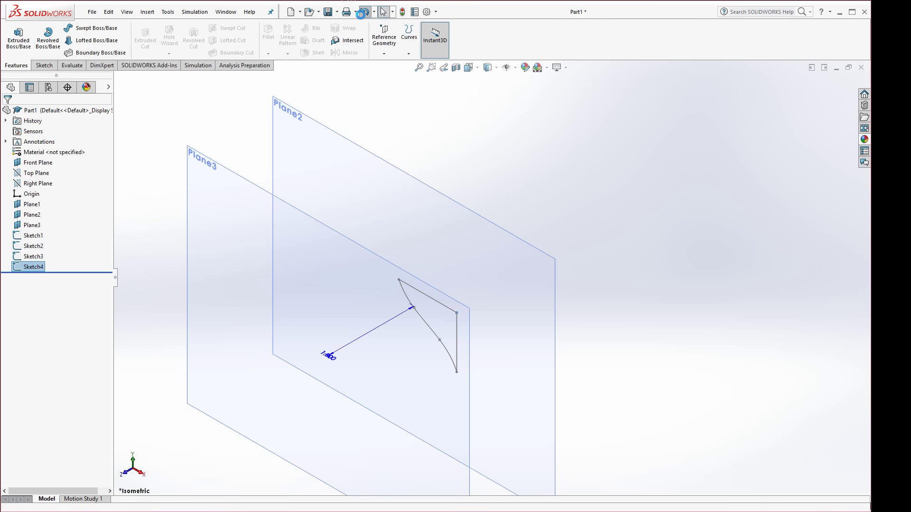
left_click(364, 12)
scroll(232, 271, "up", 5)
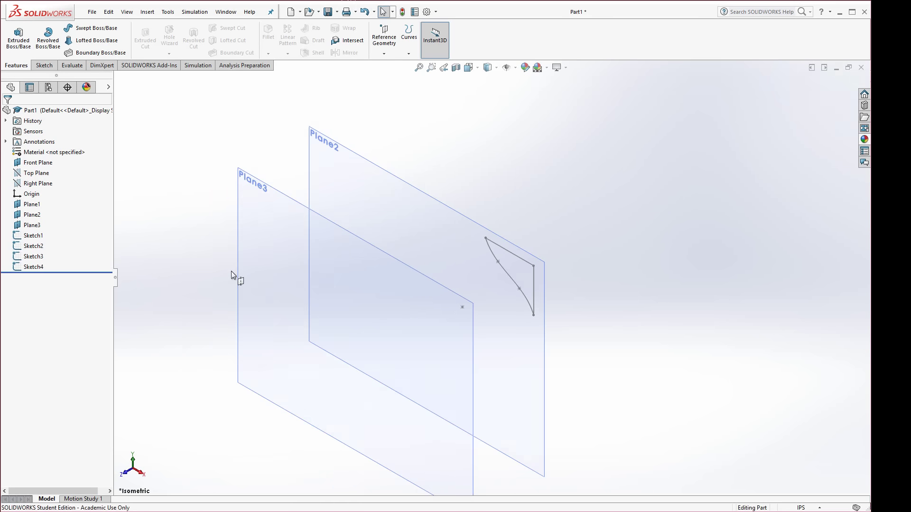
Fit all the profiles in the view and hide the reference planes.
key("f")
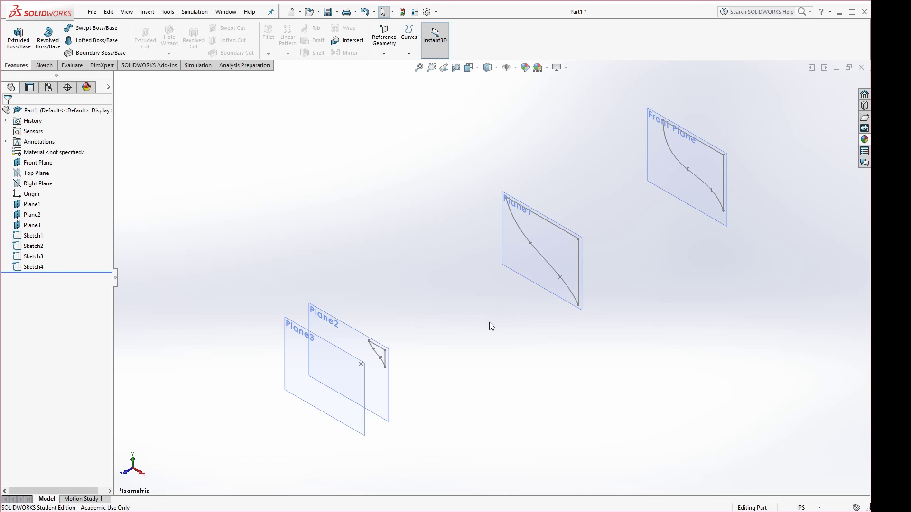
scroll(491, 326, "down", 2)
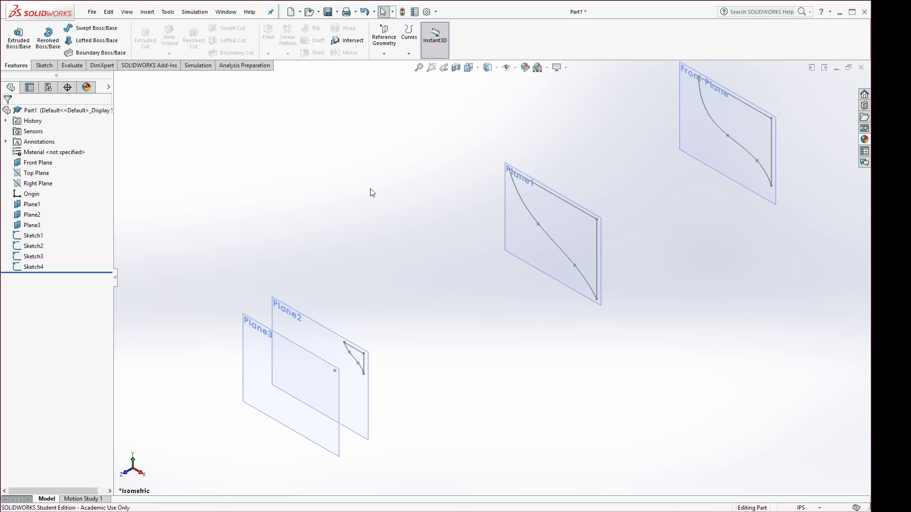
left_click(125, 13)
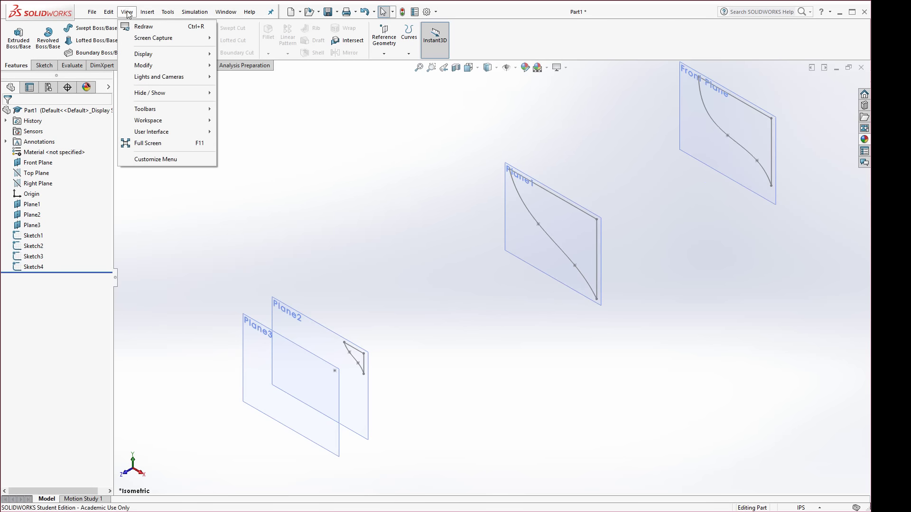
mouse_move(143, 54)
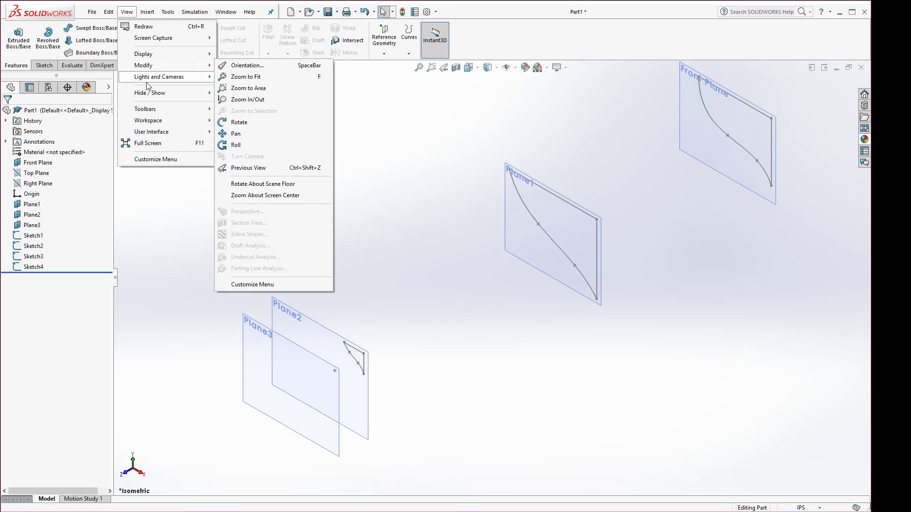
mouse_move(173, 94)
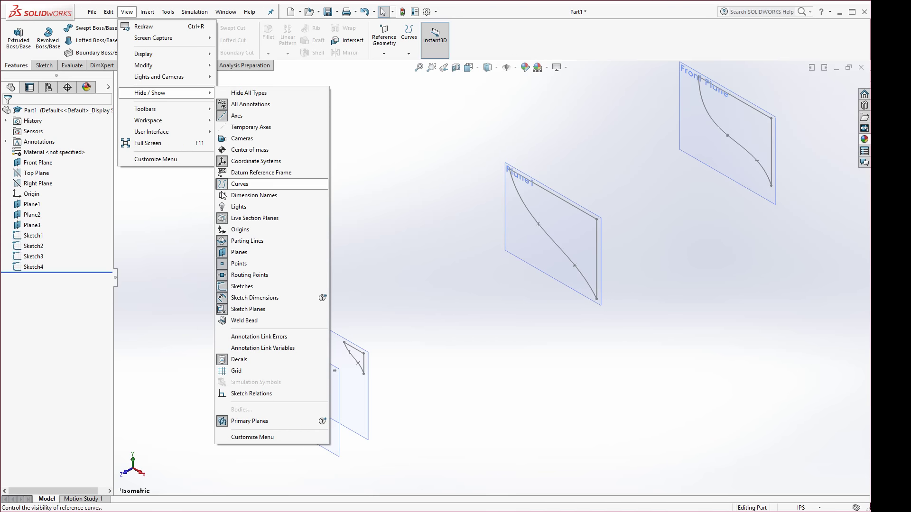
left_click(226, 252)
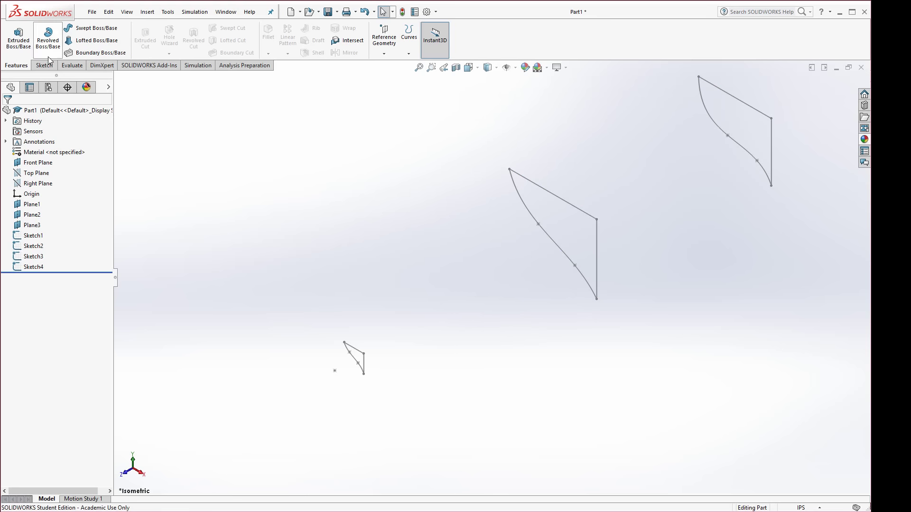
Start a loft through Sketch1, Sketch2, Sketch3 and the Sketch4 point, moving Sketch2's connector to its upper outer corner to remove the twist.
left_click(73, 46)
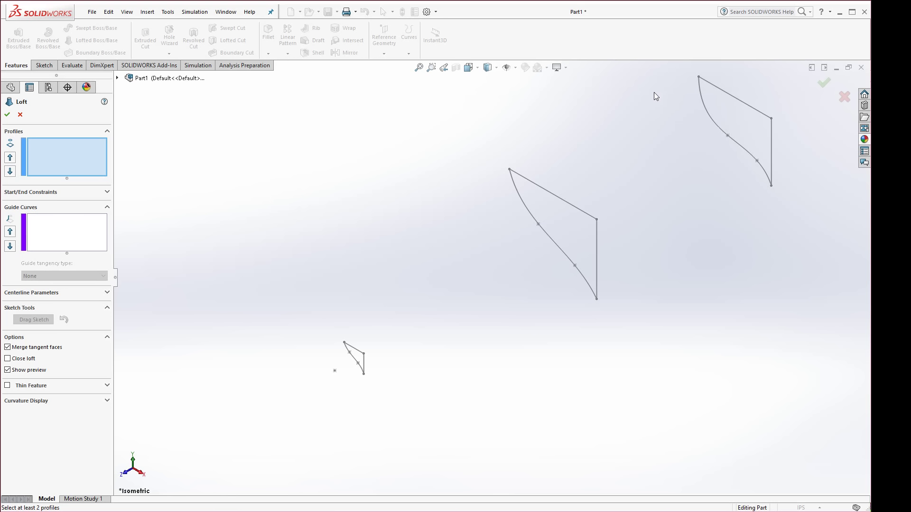
left_click(704, 84)
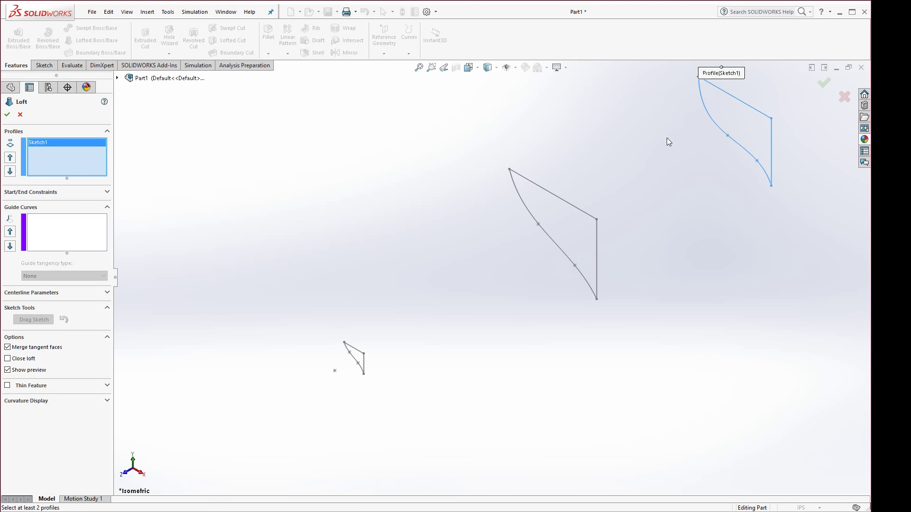
left_click(596, 291)
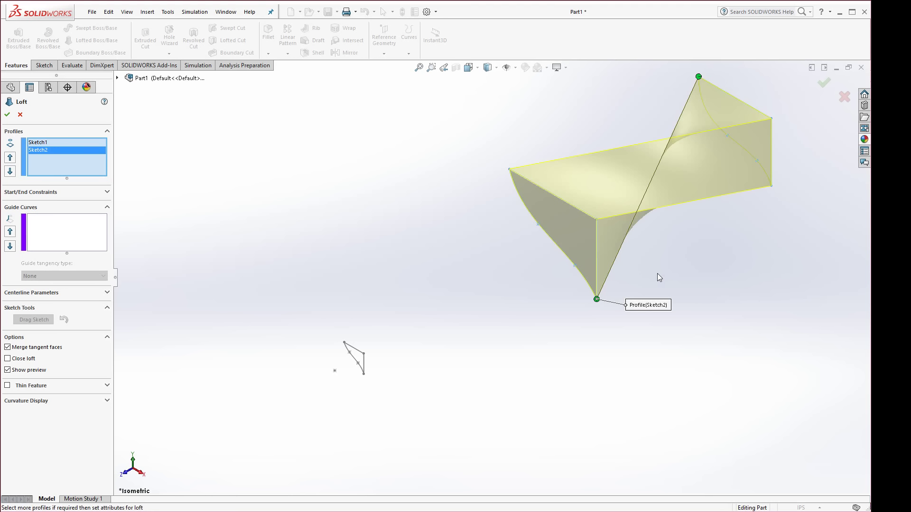
left_click_drag(596, 303, 512, 171)
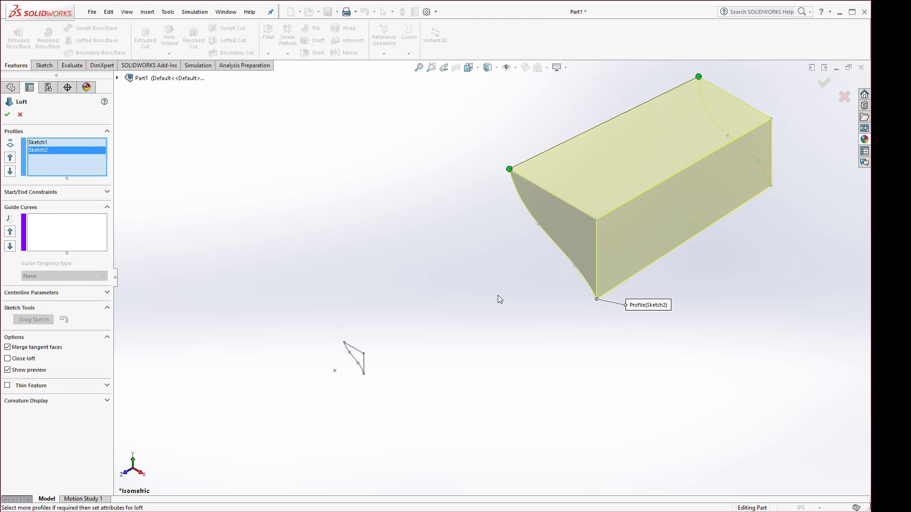
left_click(348, 348)
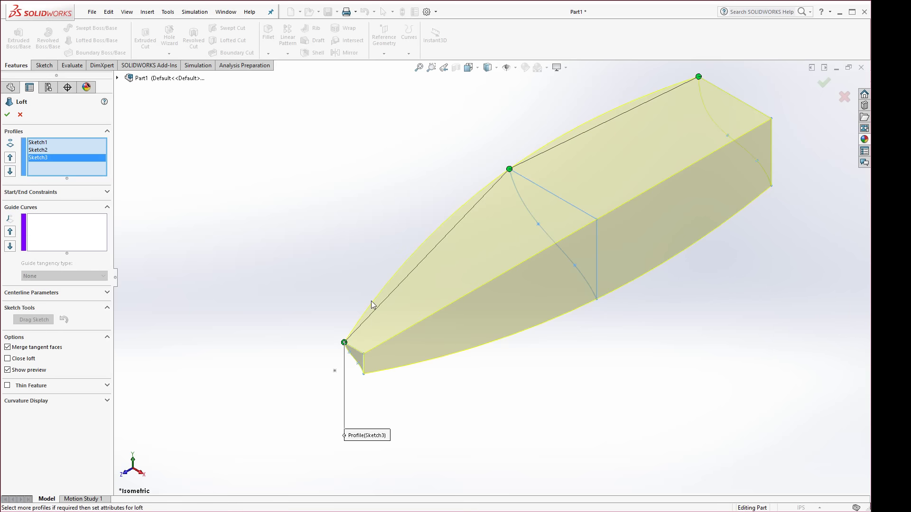
left_click(335, 371)
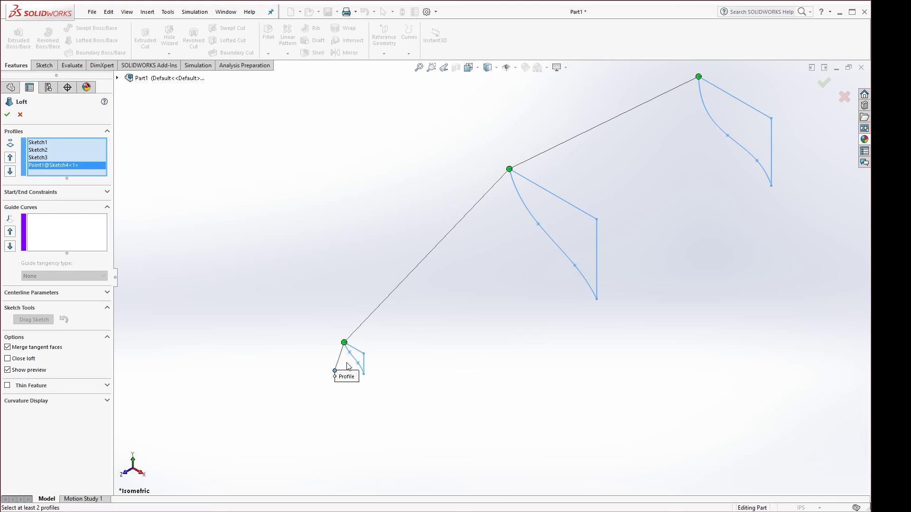
Set the loft's end constraint to None and create the half hull.
left_click(107, 192)
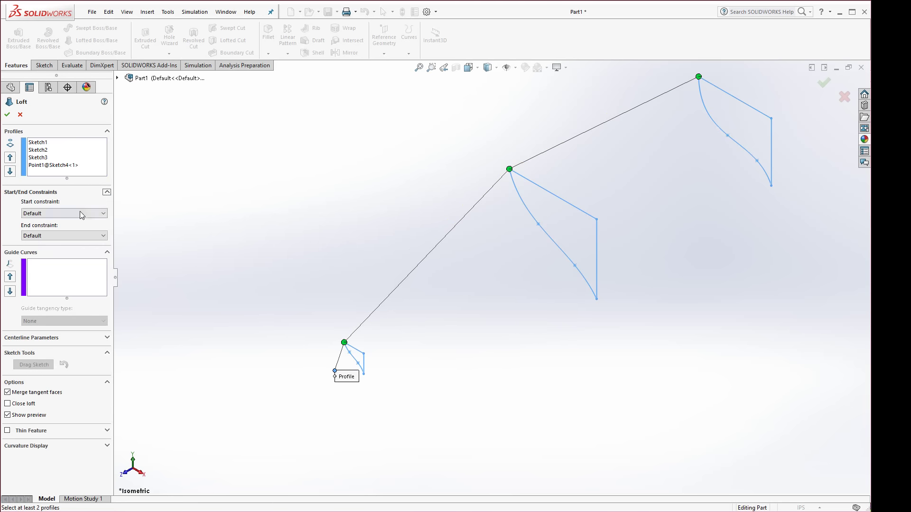
left_click(74, 236)
left_click(52, 247)
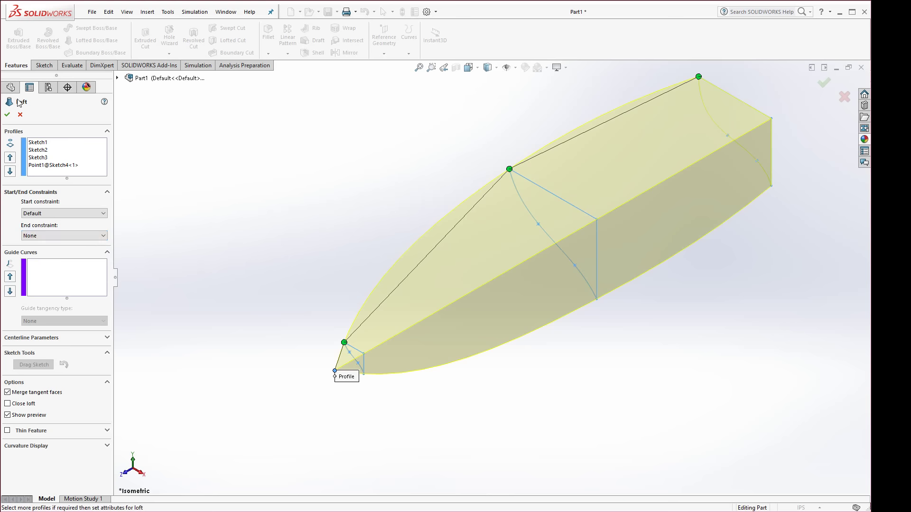
left_click(7, 114)
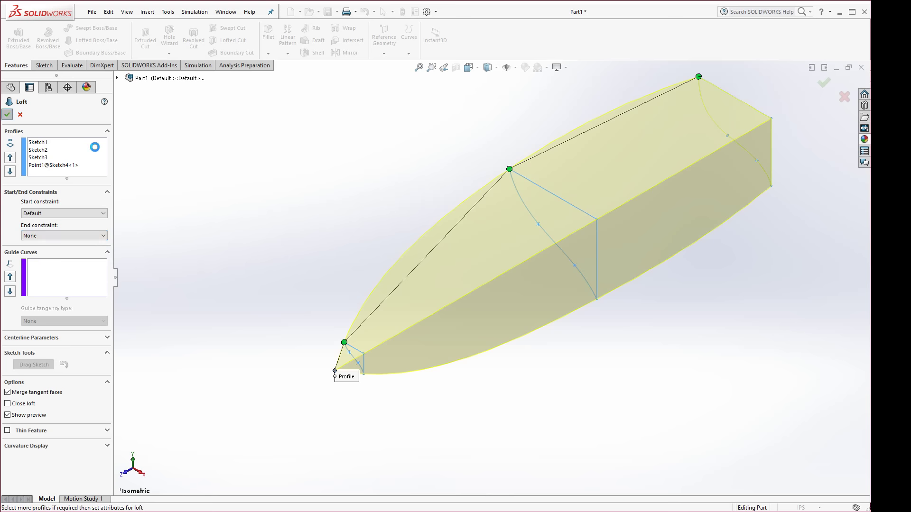
Mirror the lofted half hull about its flat centerline face to complete the hull.
left_click(286, 155)
middle_click_drag(311, 175, 442, 208)
key("space")
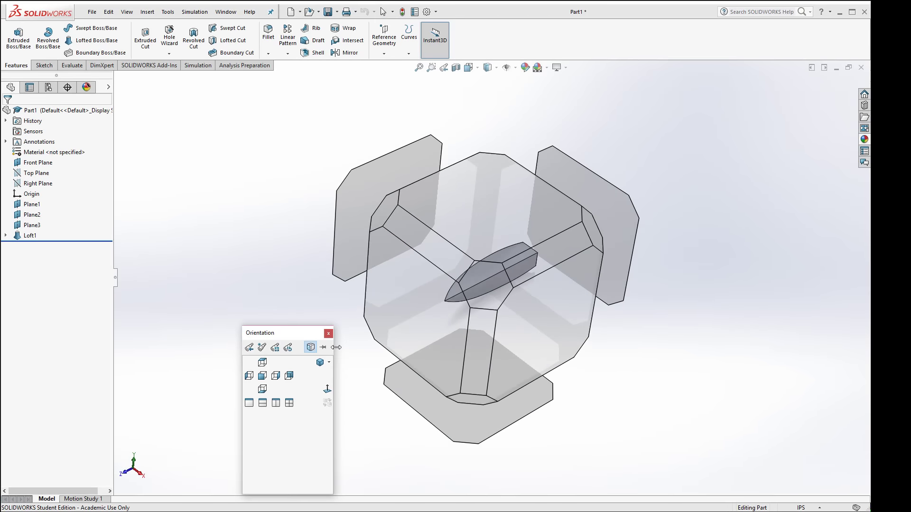
left_click(397, 334)
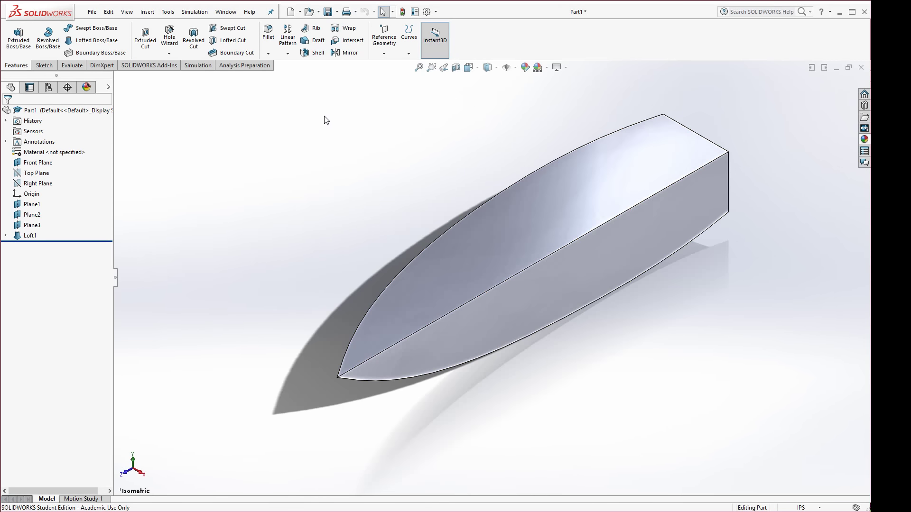
left_click(343, 53)
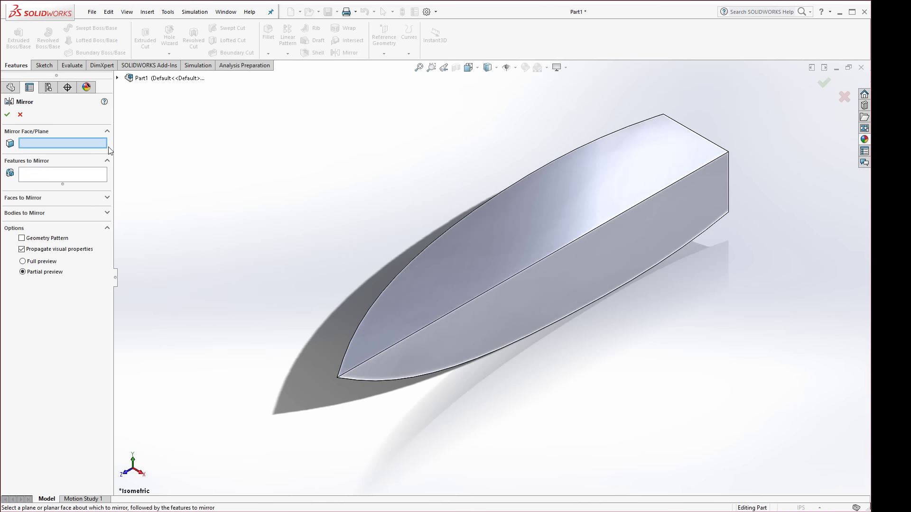
left_click(567, 290)
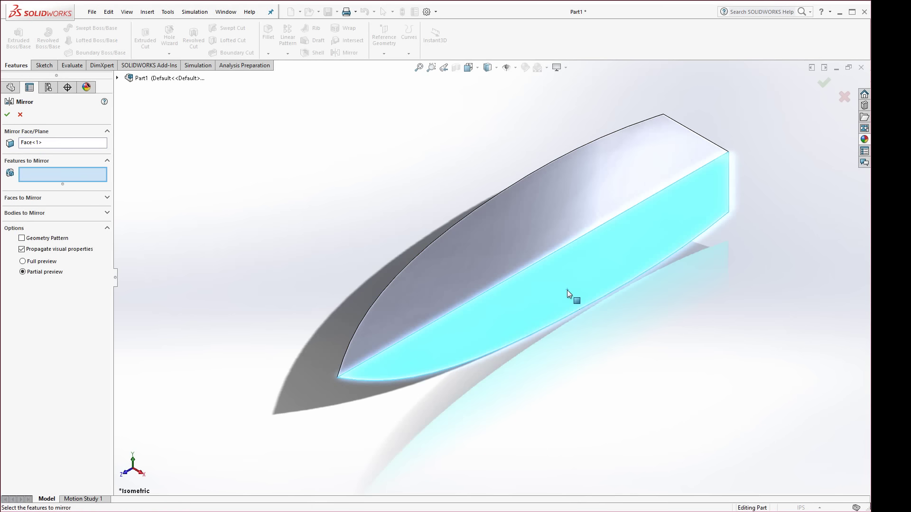
left_click(531, 213)
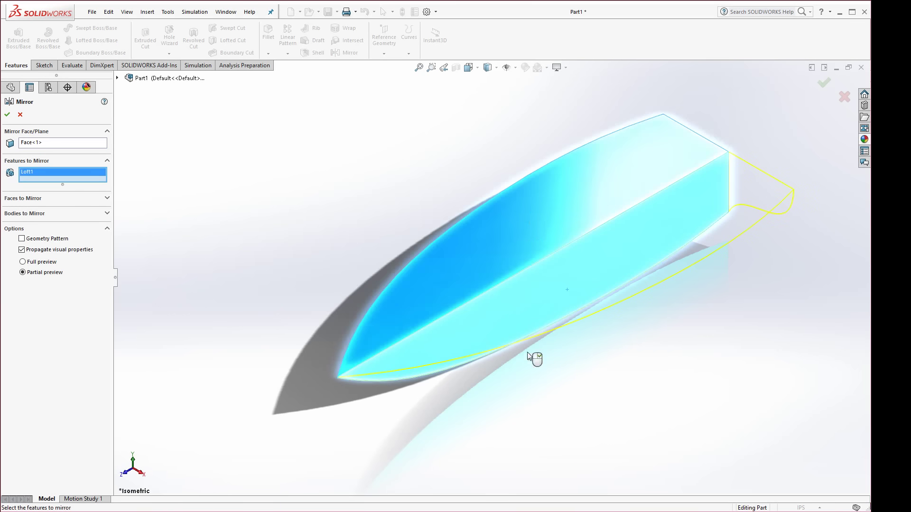
middle_click_drag(528, 354, 533, 324)
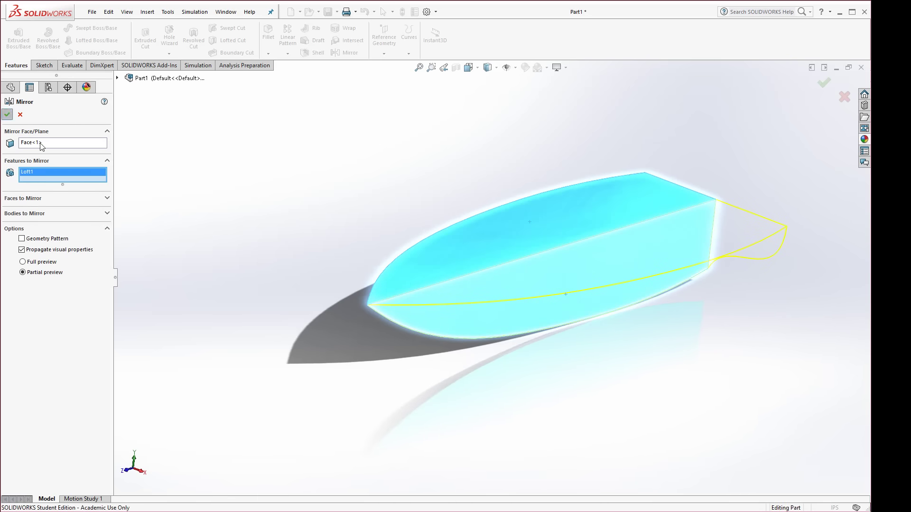
key("Return")
middle_click_drag(433, 252, 514, 244)
middle_click_drag(508, 335, 574, 333)
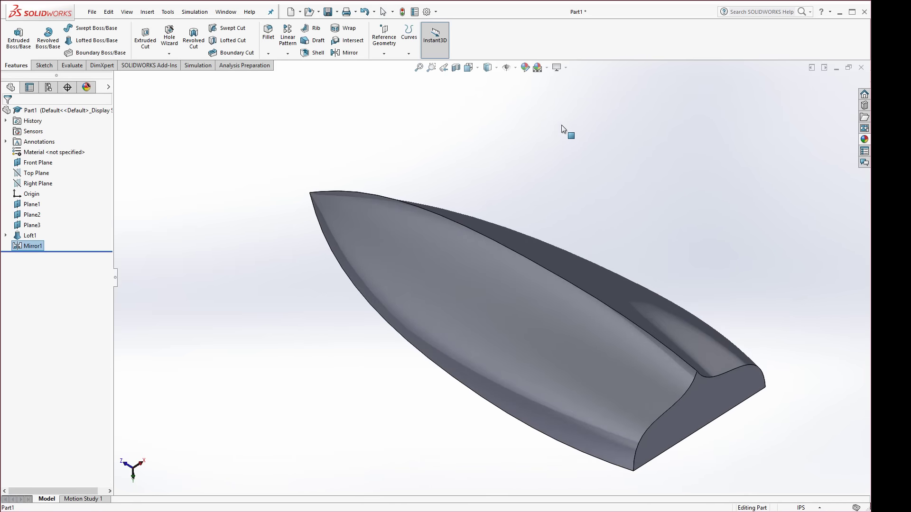
Change the scene background to Plain White.
left_click(567, 67)
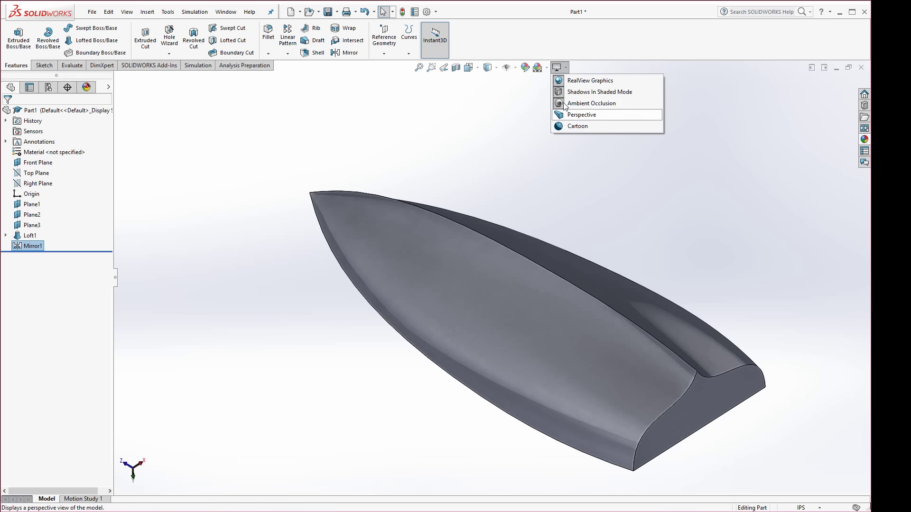
left_click(488, 125)
left_click(547, 69)
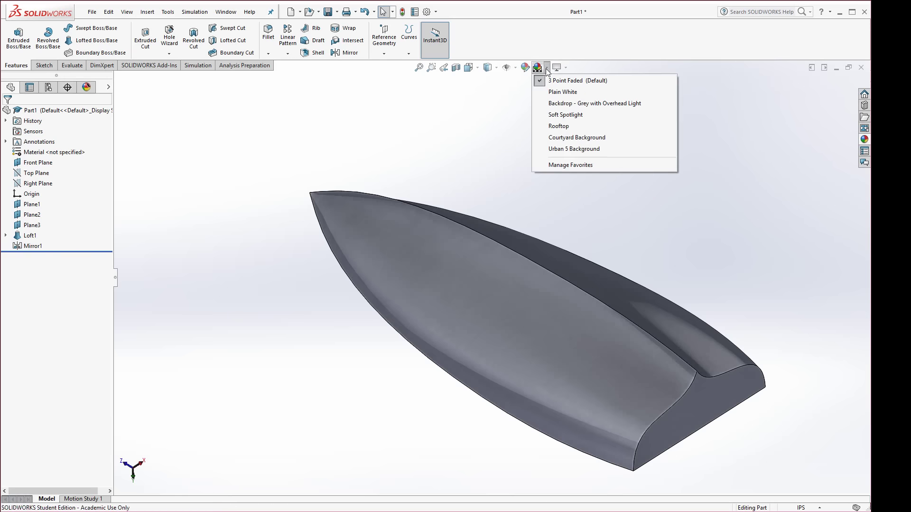
left_click(540, 93)
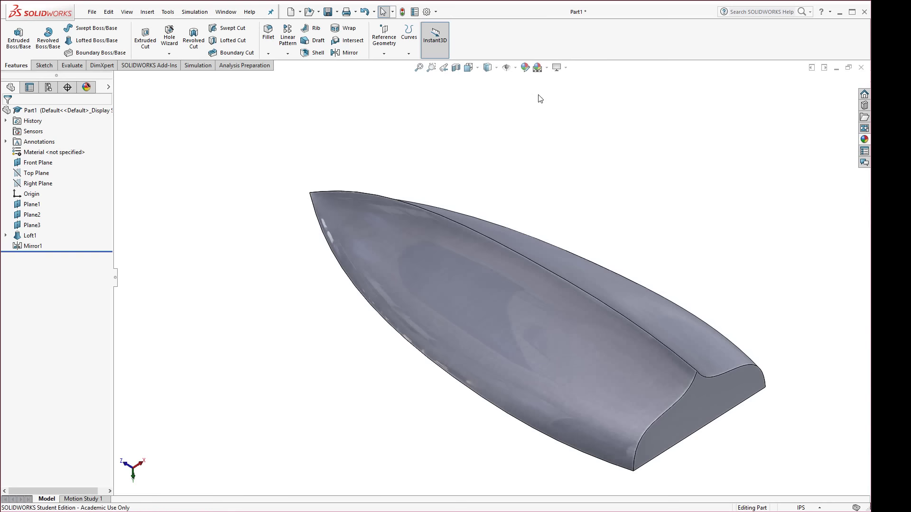
Try the Rooftop scene behind the hull and switch back to Plain White.
left_click(547, 68)
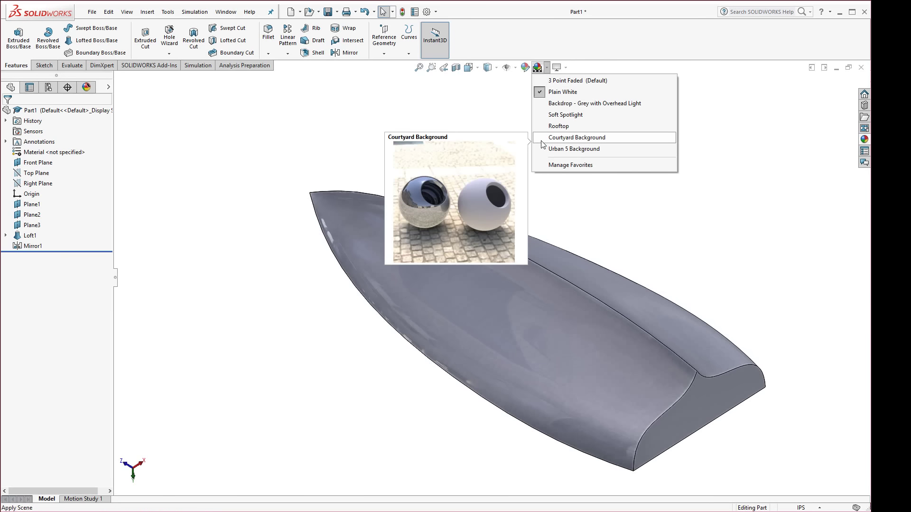
left_click(558, 126)
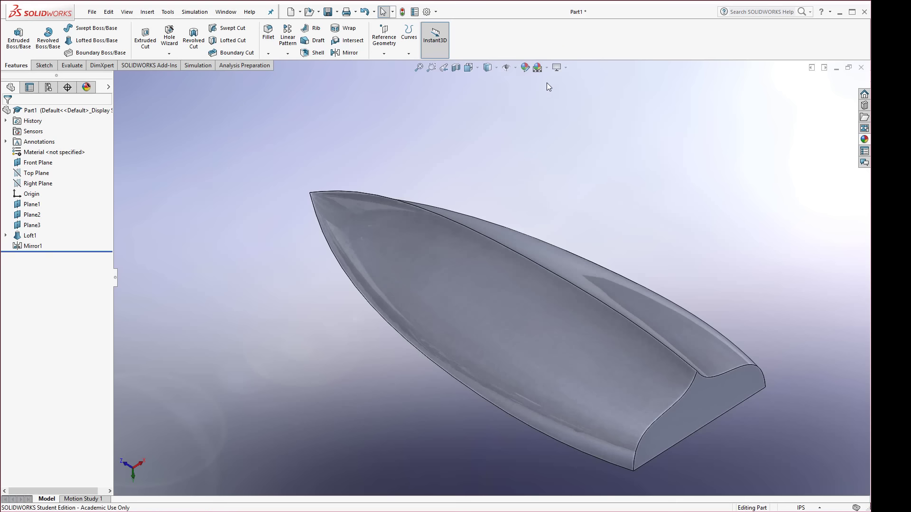
left_click(546, 67)
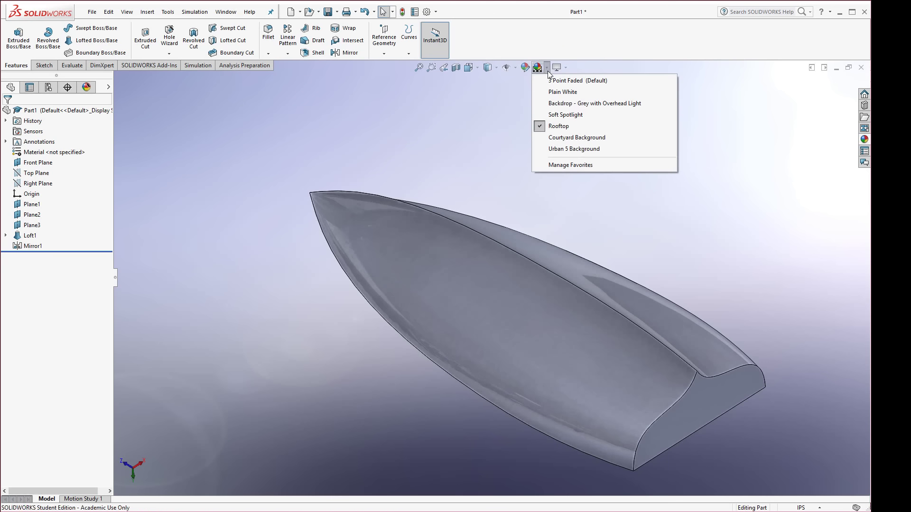
left_click(543, 97)
Inspect the hull's surface continuity with Zebra Stripes from several angles and turn the stripes off.
mouse_move(458, 174)
middle_mouse_down()
mouse_move(465, 237)
mouse_move(463, 173)
middle_mouse_up()
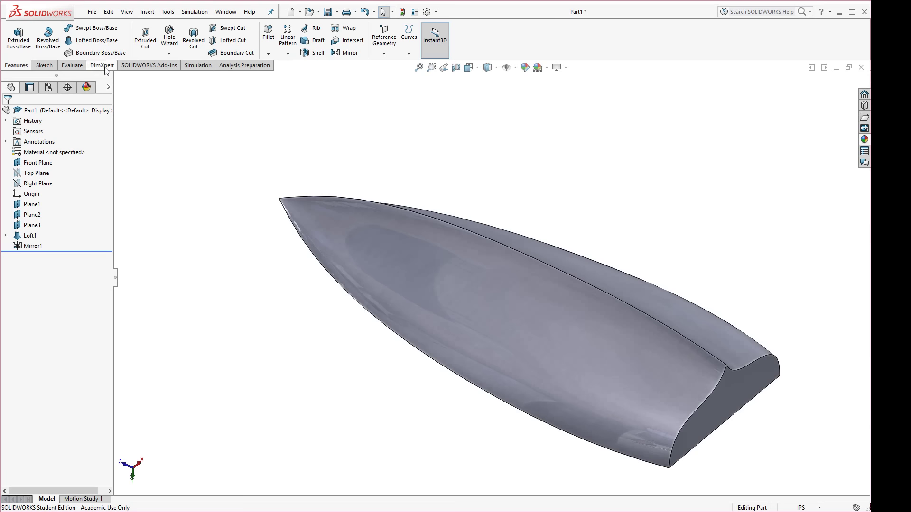
left_click(73, 67)
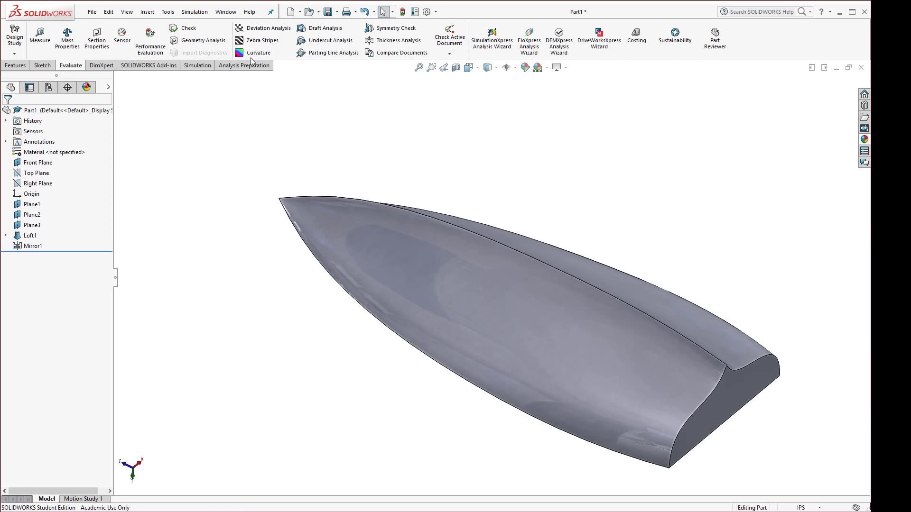
left_click(261, 42)
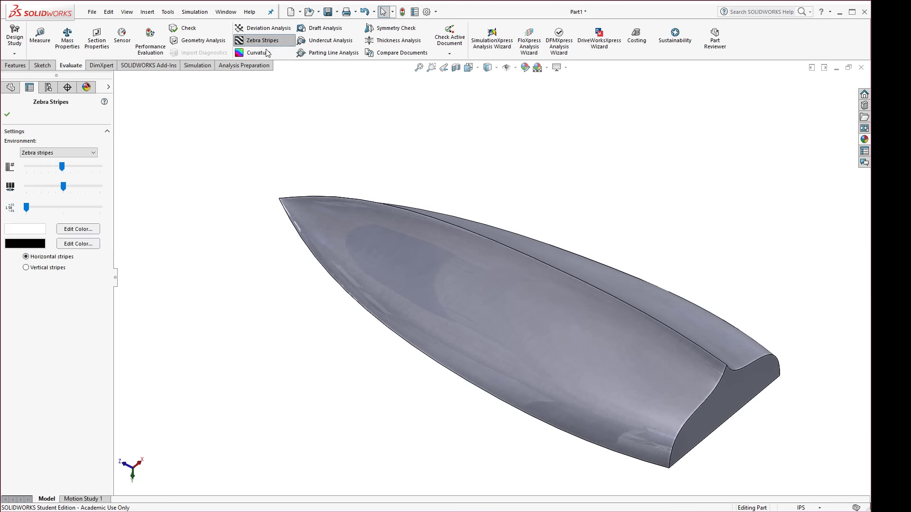
mouse_move(232, 144)
middle_mouse_down()
mouse_move(208, 240)
mouse_move(213, 155)
mouse_move(223, 157)
middle_mouse_up()
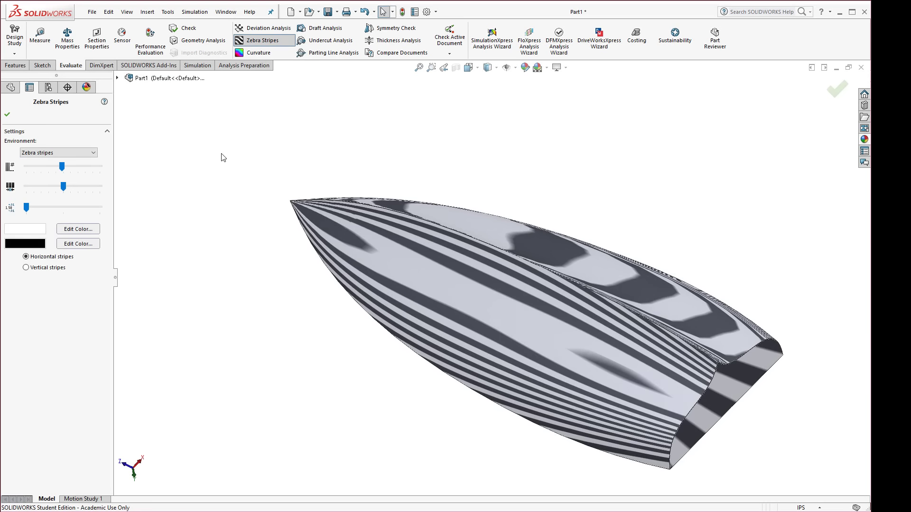
middle_click_drag(220, 217, 245, 233)
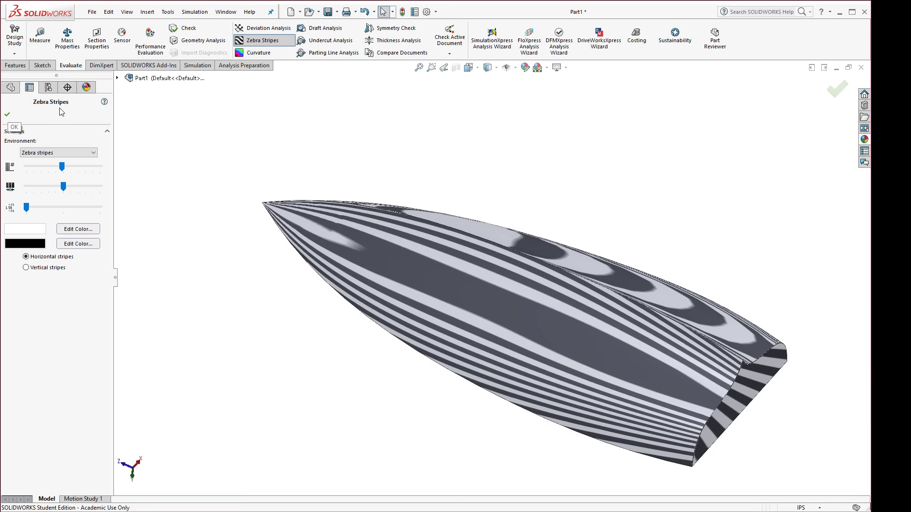
key("Return")
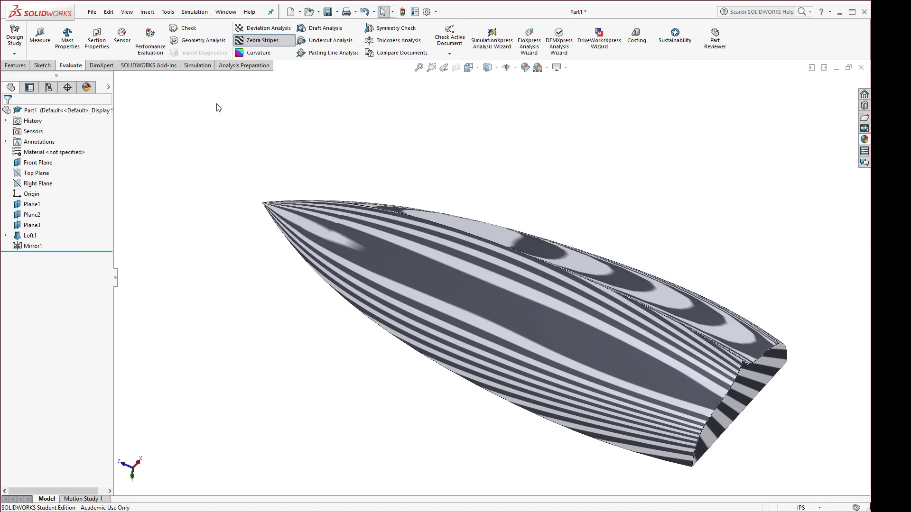
left_click(255, 42)
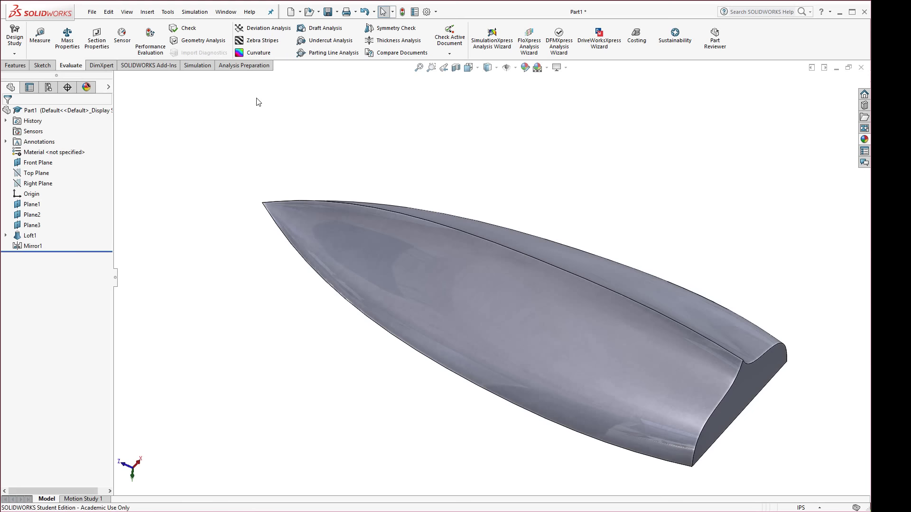
Examine the Curvature color display over the hull and its bow tip, and turn it off.
left_click(249, 53)
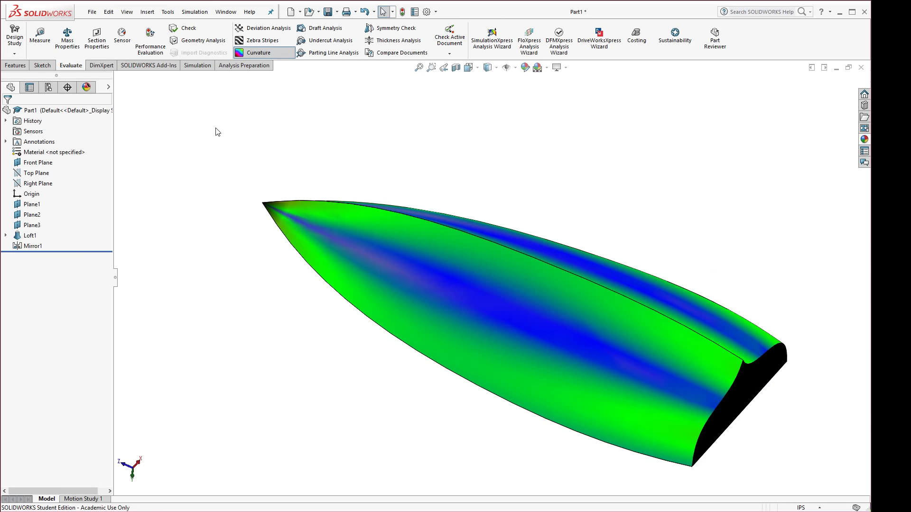
mouse_move(291, 163)
middle_mouse_down()
mouse_move(278, 192)
mouse_move(279, 149)
middle_mouse_up()
scroll(598, 356, "down", 2)
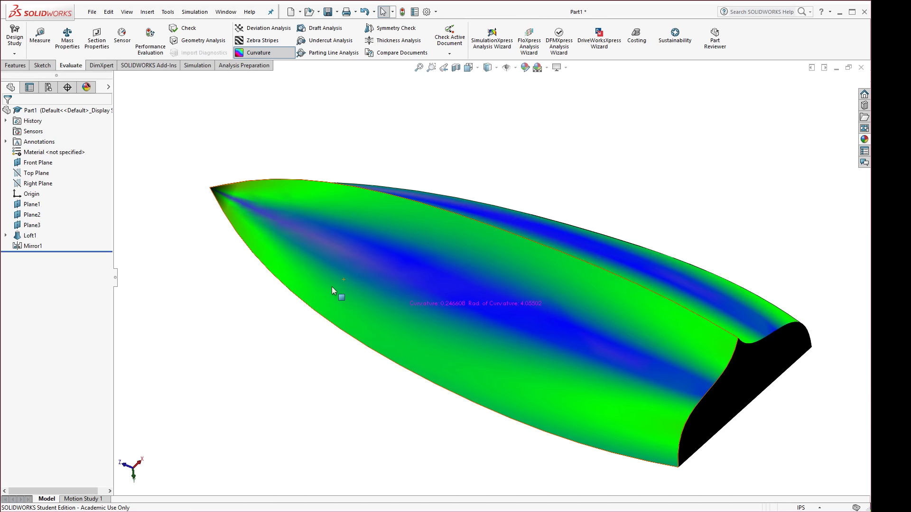
middle_click_drag(304, 274, 190, 177)
scroll(214, 195, "down", 3)
scroll(213, 196, "down", 2)
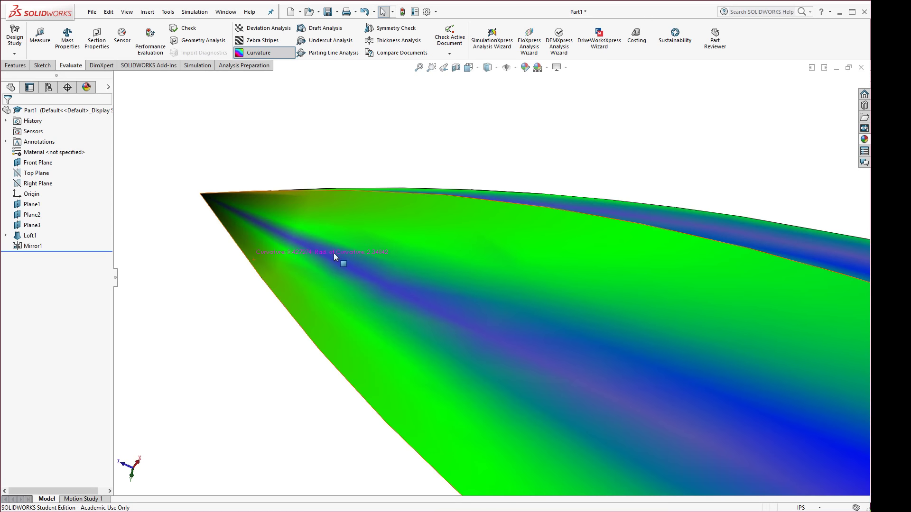
scroll(389, 258, "up", 4)
scroll(746, 393, "down", 3)
middle_click_drag(699, 374, 677, 358)
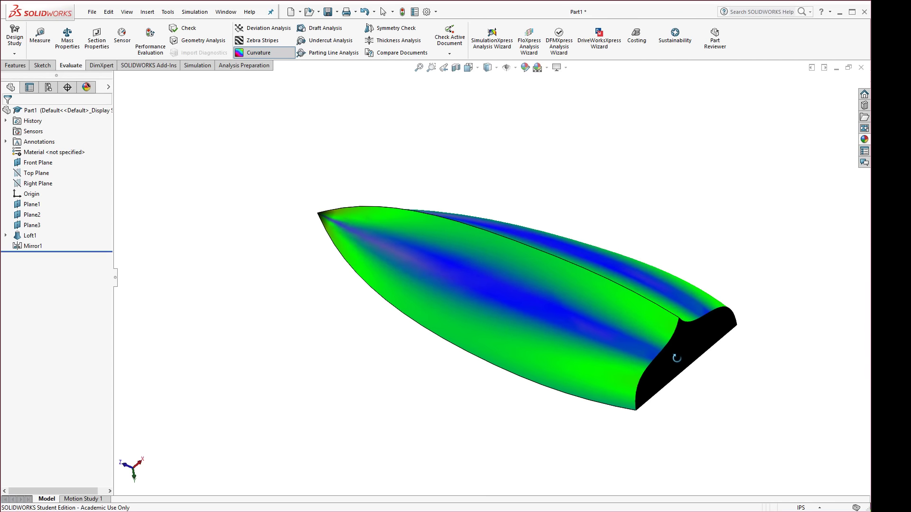
left_click(259, 53)
Try a 4 in width for the middle profile in Sketch2, rebuild the hull, and restore the width to 3 in.
middle_click_drag(323, 145, 509, 290)
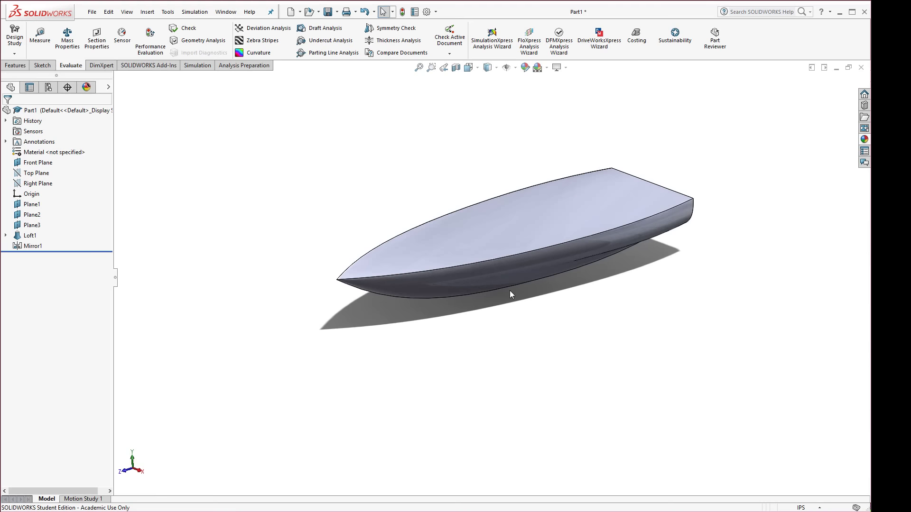
mouse_move(510, 290)
middle_mouse_down()
mouse_move(521, 315)
mouse_move(539, 224)
middle_mouse_up()
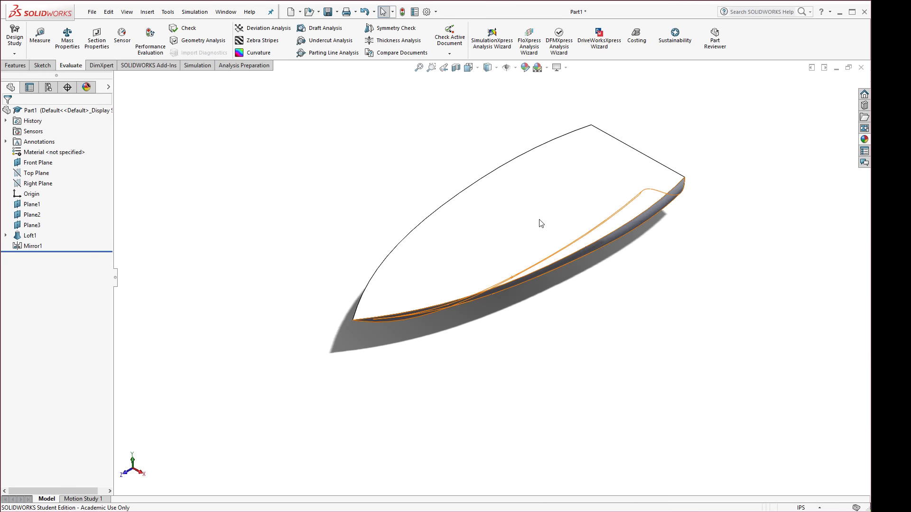
left_click(561, 210)
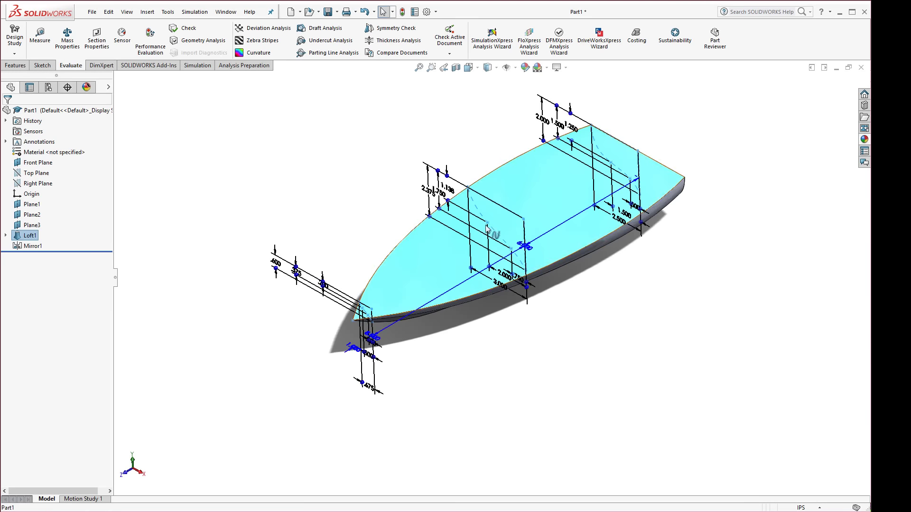
double_click(504, 291)
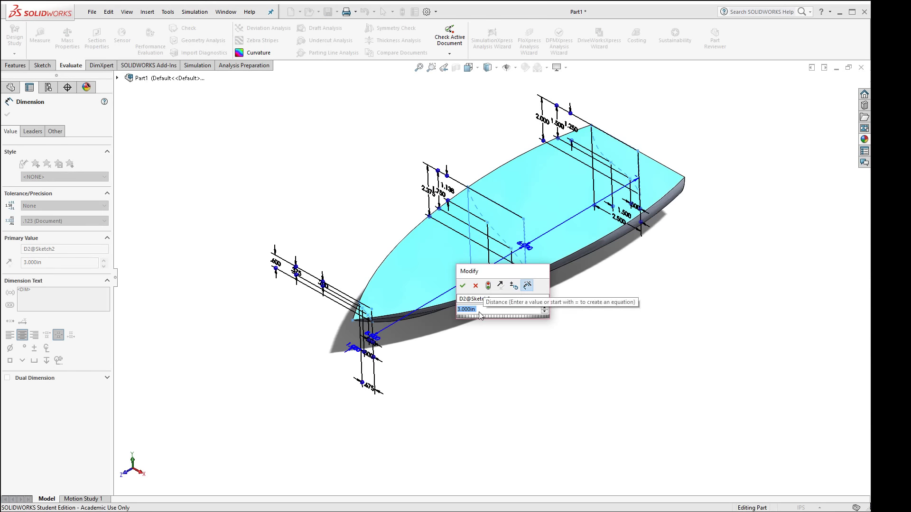
type("4")
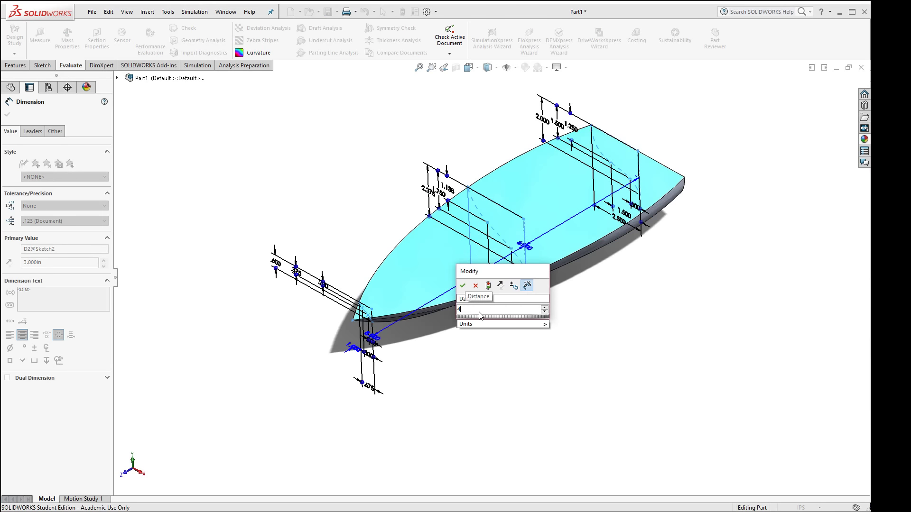
left_click(488, 286)
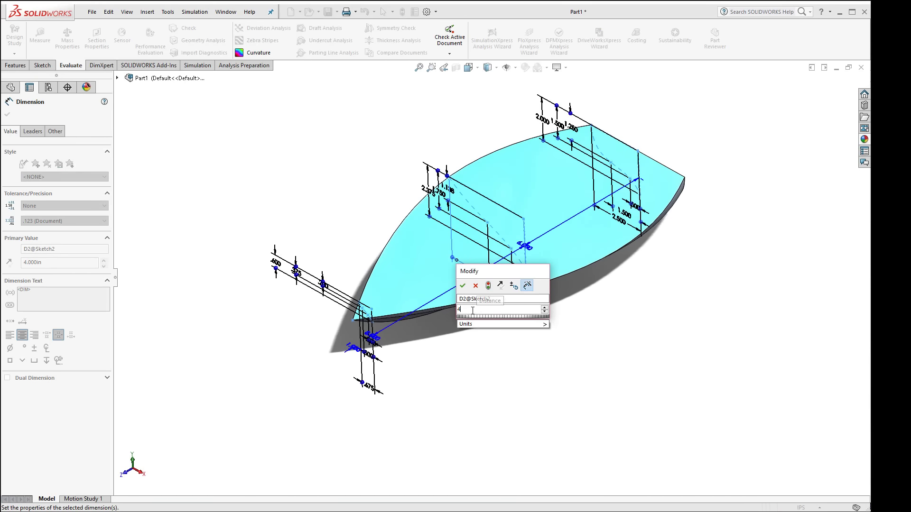
type("3")
left_click(484, 288)
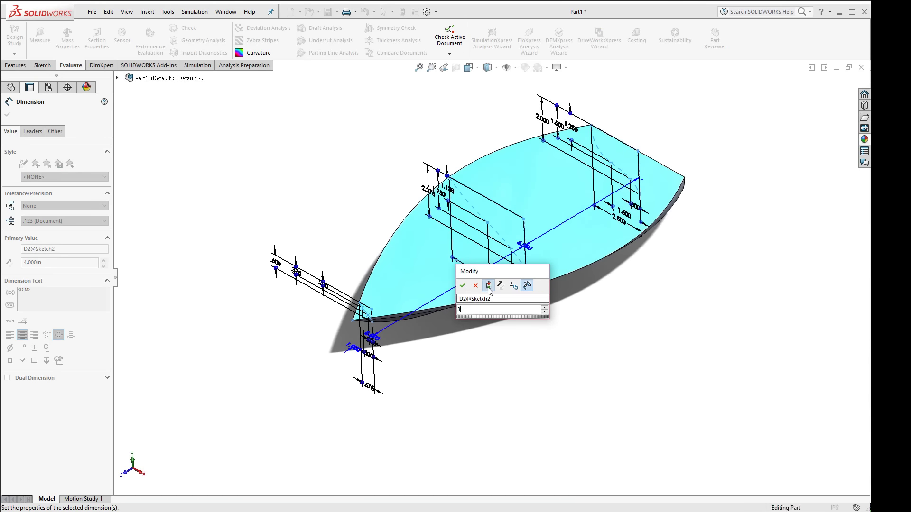
left_click(463, 285)
left_click(329, 177)
Show the loft's dimensions, move Plane1's offset dimension outside the hull, and clear the selection.
double_click(588, 223)
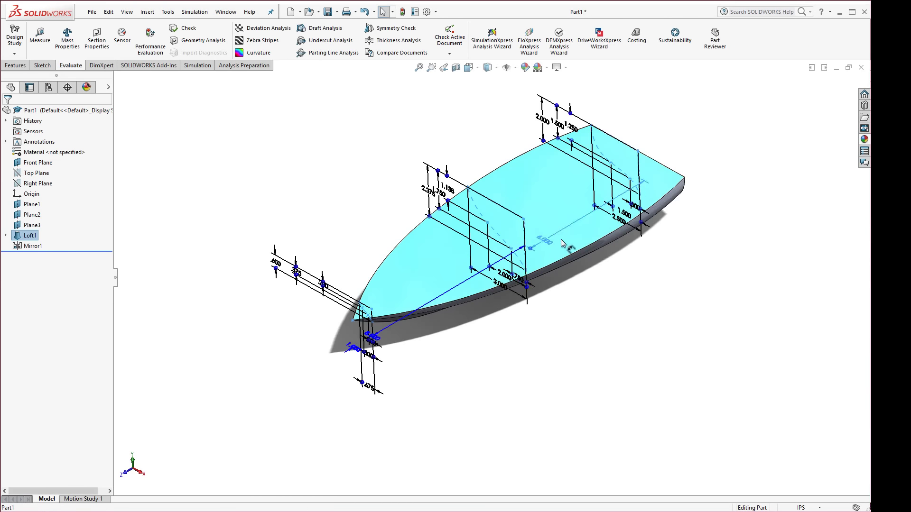
left_click(666, 276)
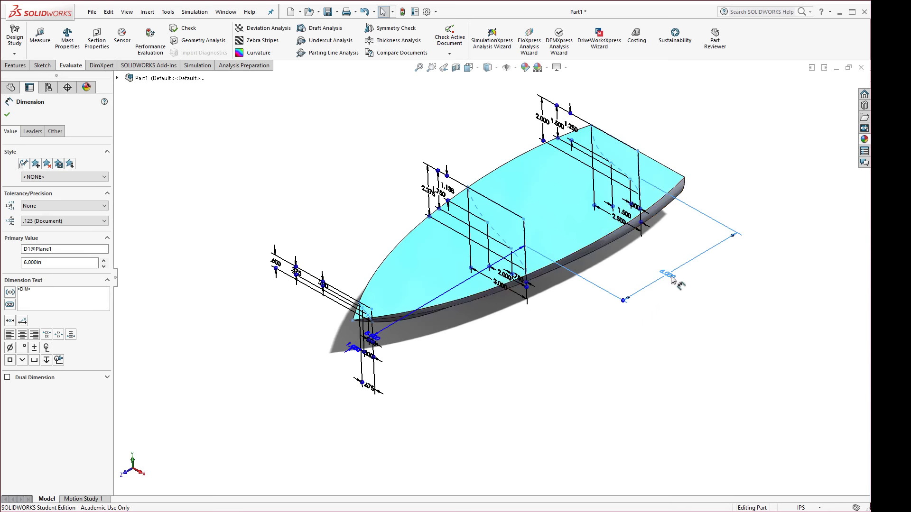
left_click(610, 352)
mouse_move(540, 324)
middle_mouse_down()
mouse_move(555, 205)
mouse_move(538, 296)
middle_mouse_up()
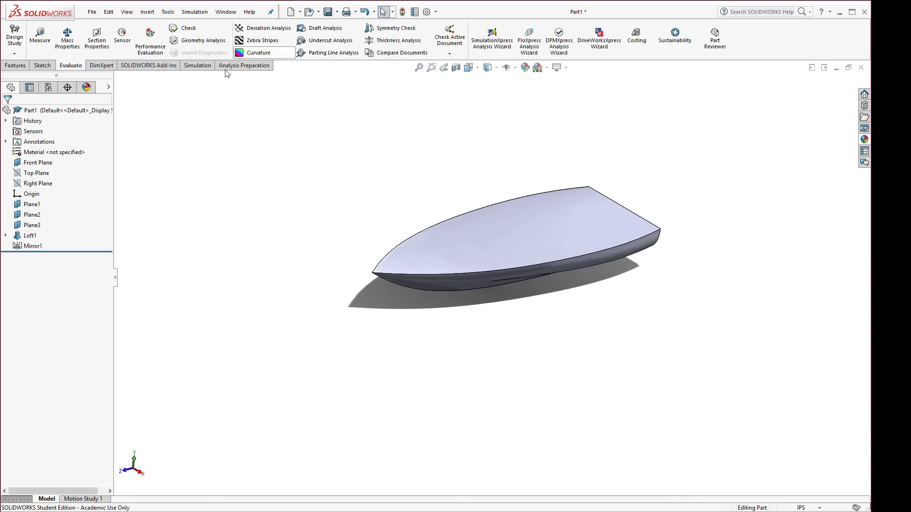
Select the mirrored curved side surface of the hull and view it from the side.
left_click(21, 67)
left_click(445, 46)
left_click(473, 283)
middle_click_drag(510, 320, 454, 307)
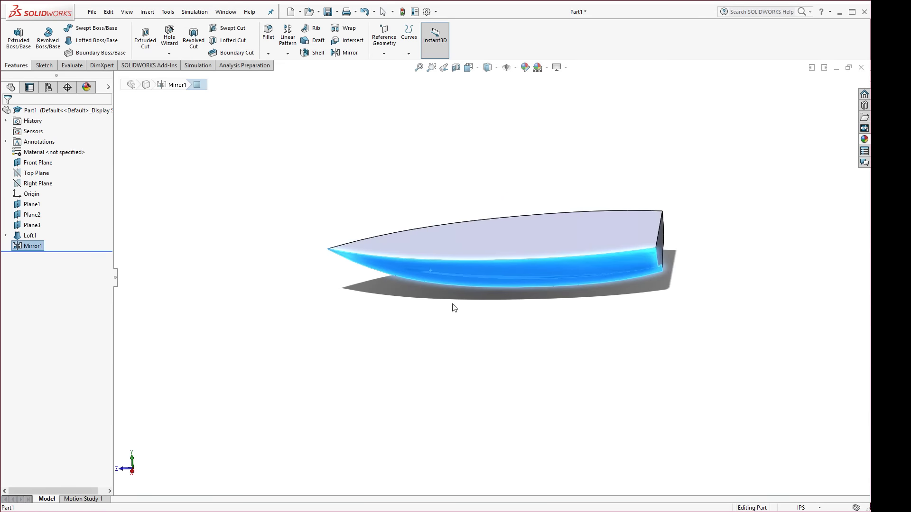
Start a sketch on the hull's flat top face and view it straight on.
left_click(543, 228)
left_click(545, 341)
middle_click_drag(543, 267, 512, 263)
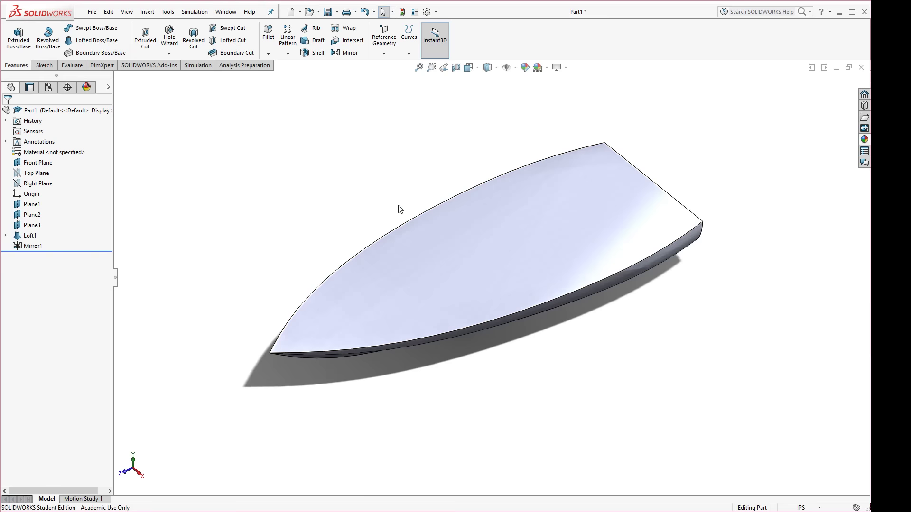
middle_click_drag(412, 197, 332, 190)
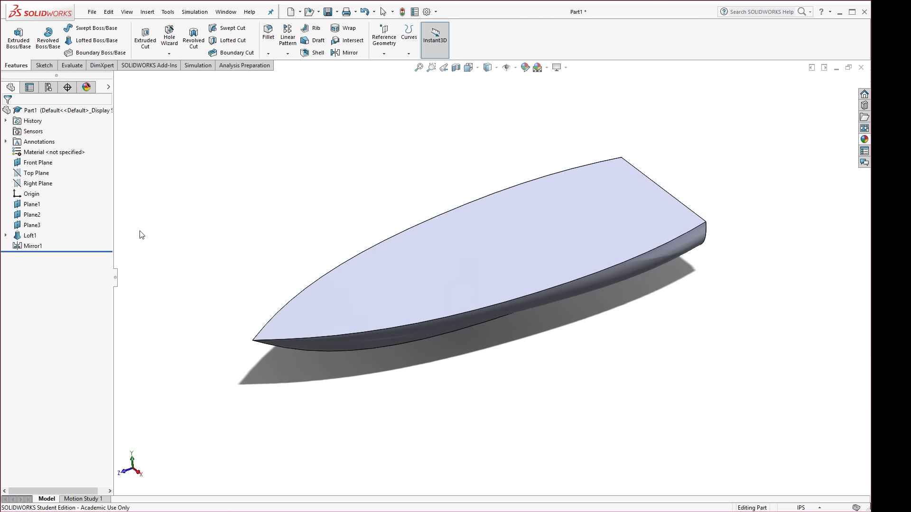
left_click(450, 270)
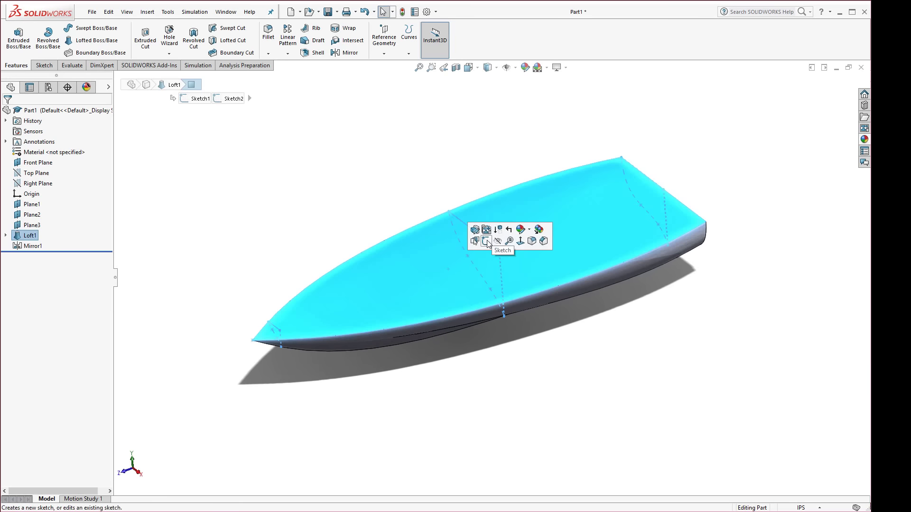
left_click(486, 242)
key("space")
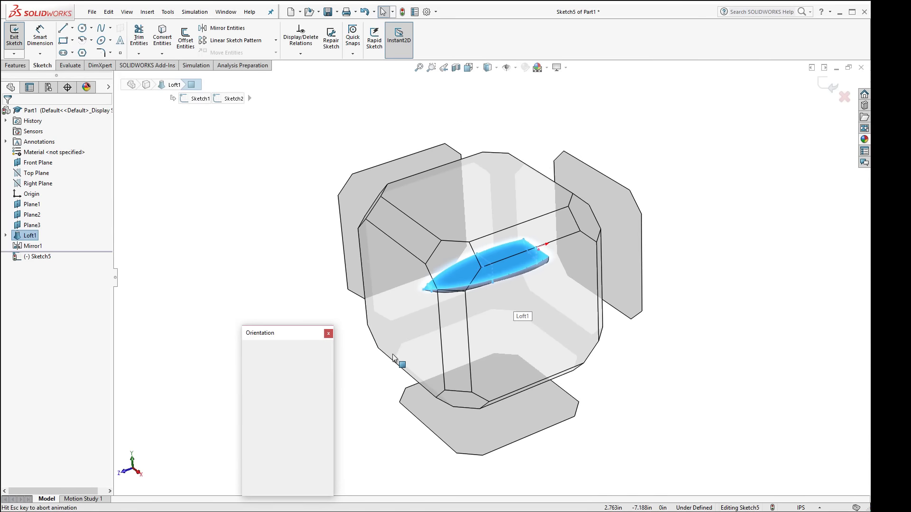
left_click(471, 207)
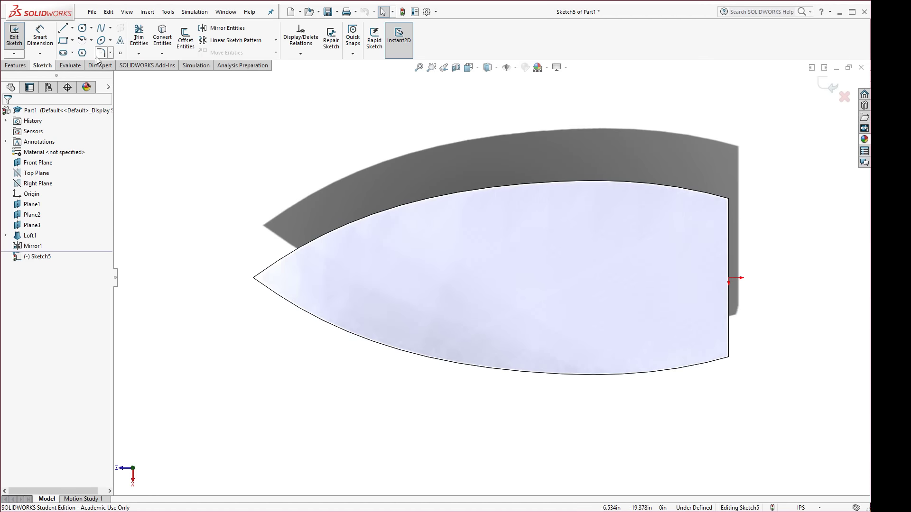
Offset the outline of the hull's top face inward by 1 in.
left_click(383, 249)
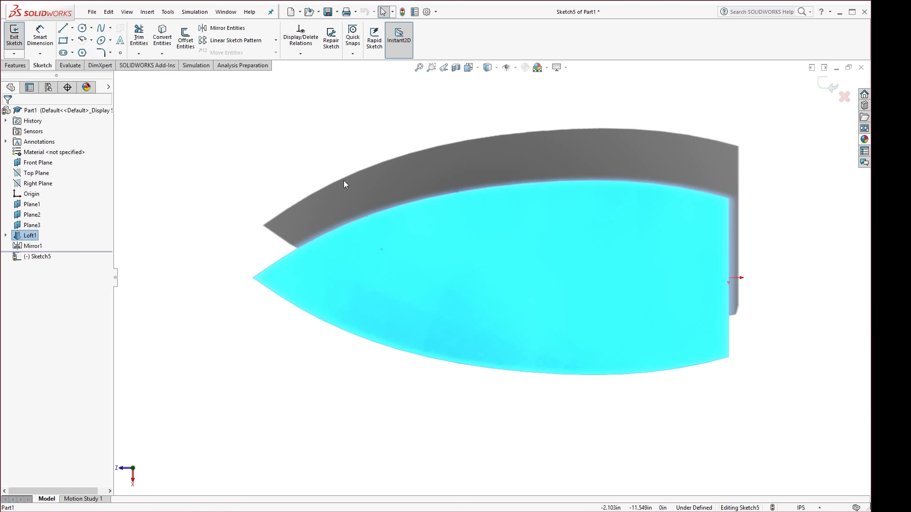
left_click(184, 49)
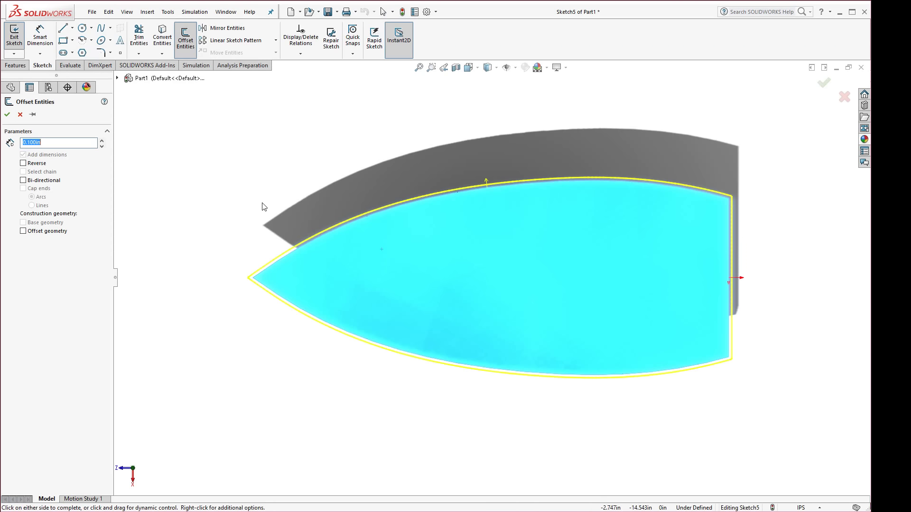
left_click(43, 164)
left_click(103, 141)
left_click(103, 142)
left_click(102, 142)
left_click(103, 142)
left_click(103, 142)
left_click(102, 142)
left_click(103, 142)
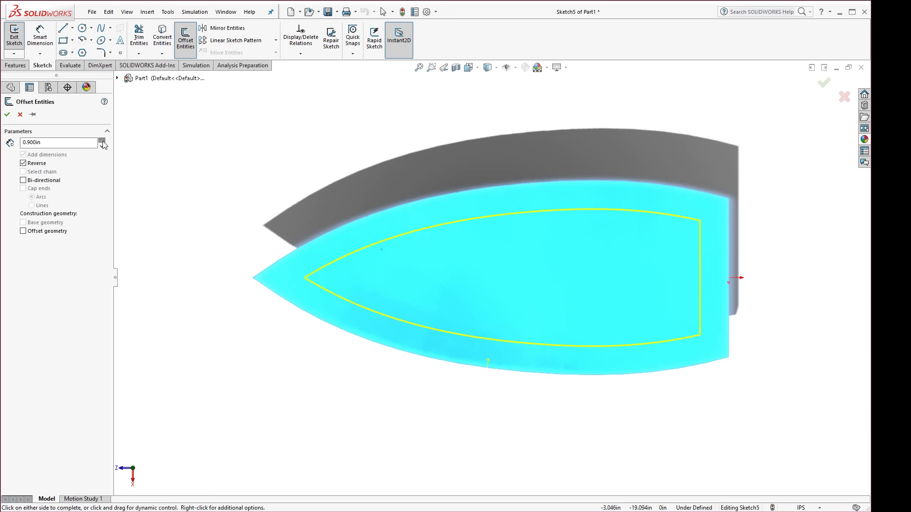
left_click(101, 141)
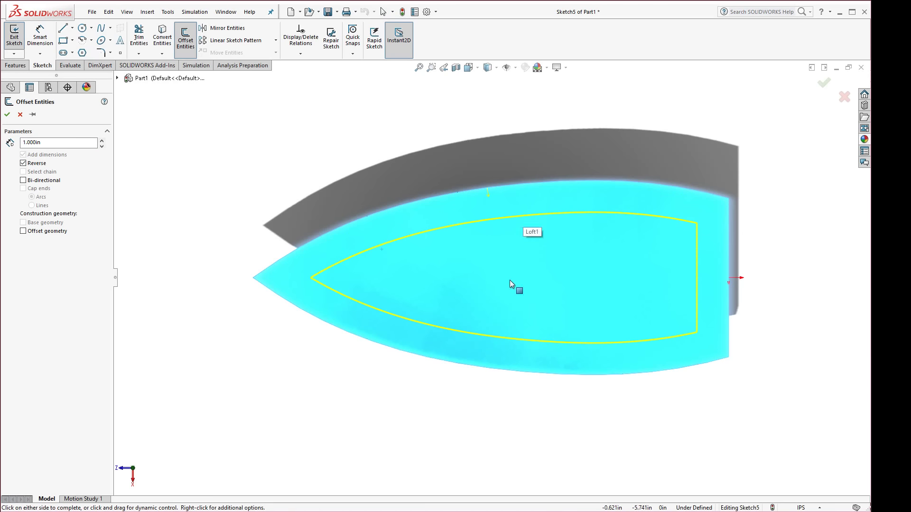
left_click(7, 115)
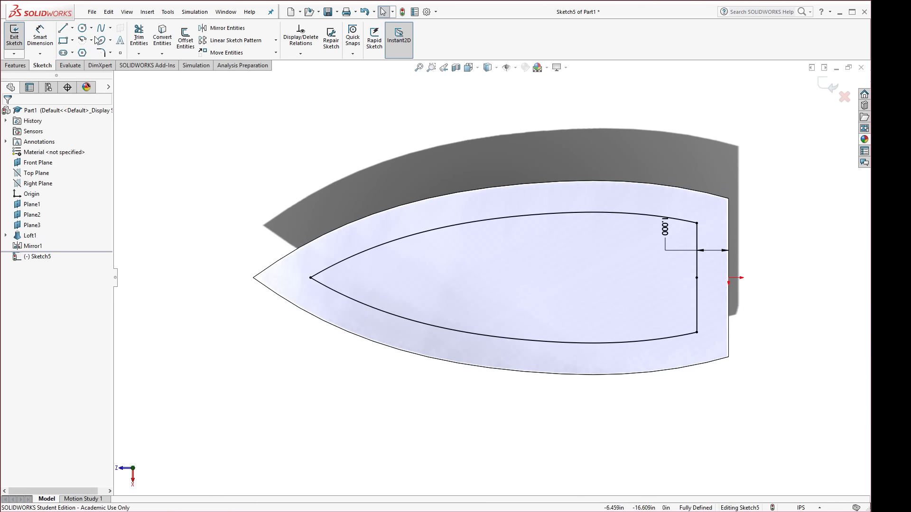
Sketch a circle of about 4.3 in radius centred on the midpoint of the offset outline's stern line.
left_click(82, 28)
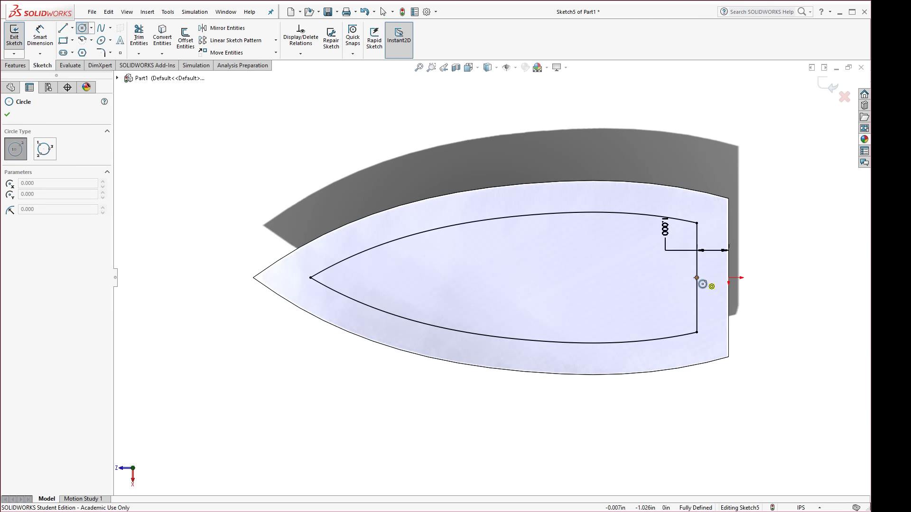
left_click(697, 278)
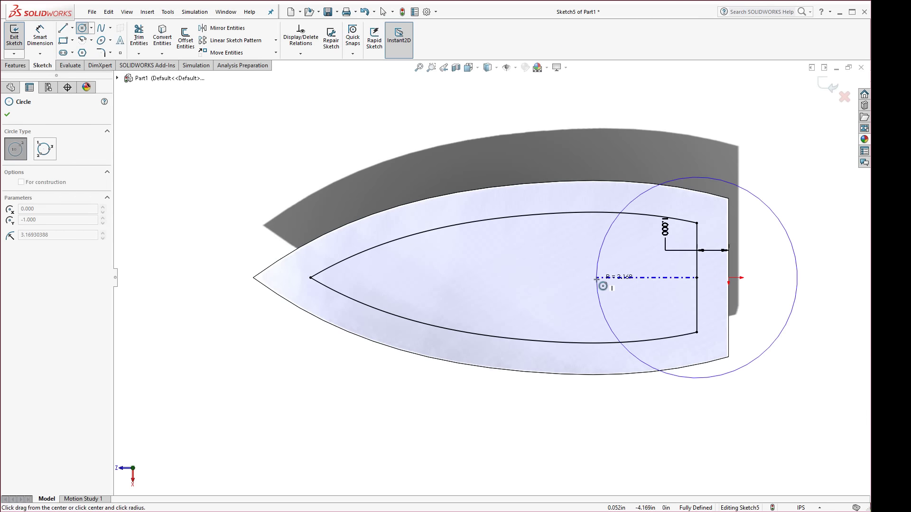
left_click(560, 279)
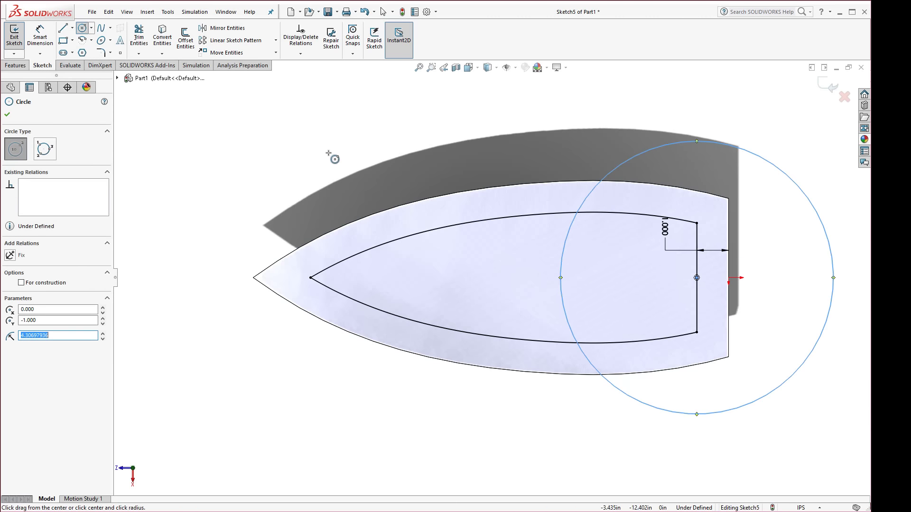
Power-trim the circle and the stern part of the offset outline, leaving a closed cabin profile with an inward-curving rear arc.
left_click(139, 36)
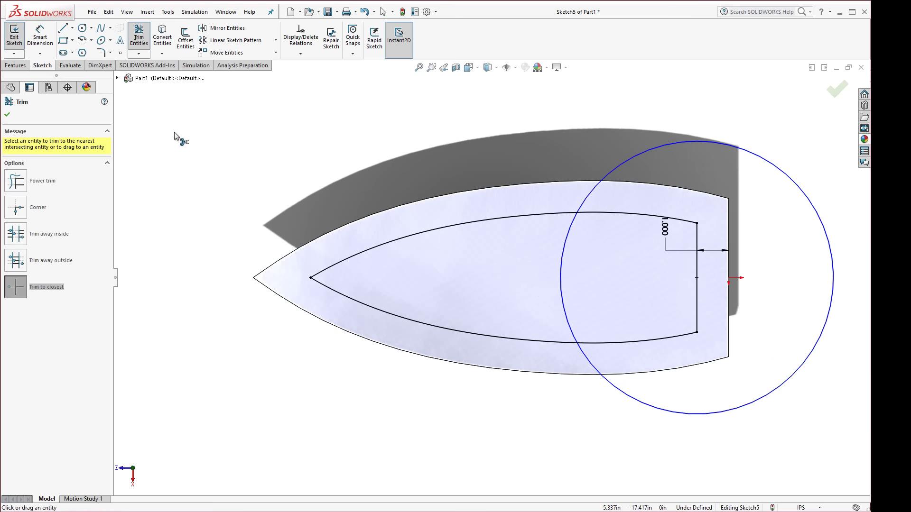
left_click(16, 180)
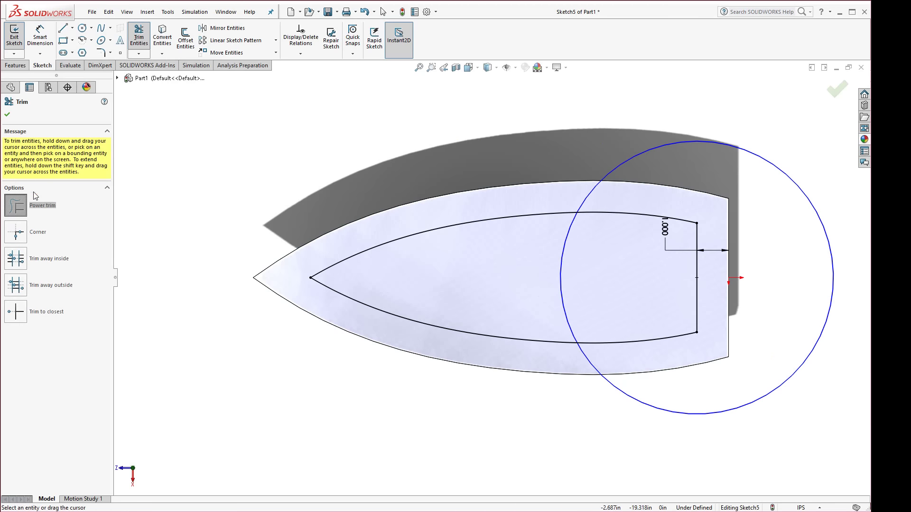
mouse_move(743, 134)
left_mouse_down()
mouse_move(688, 192)
mouse_move(705, 263)
mouse_move(698, 299)
mouse_move(658, 344)
mouse_move(695, 421)
left_mouse_up()
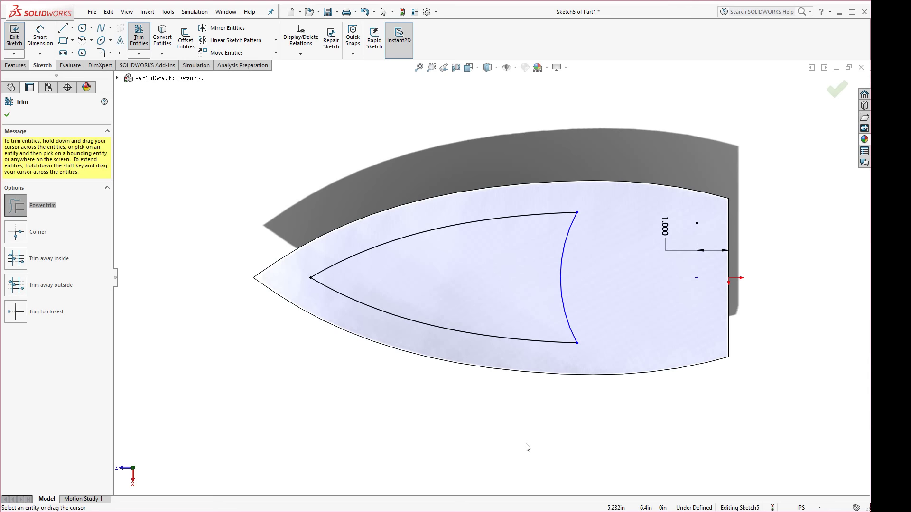
middle_click_drag(534, 361, 433, 309)
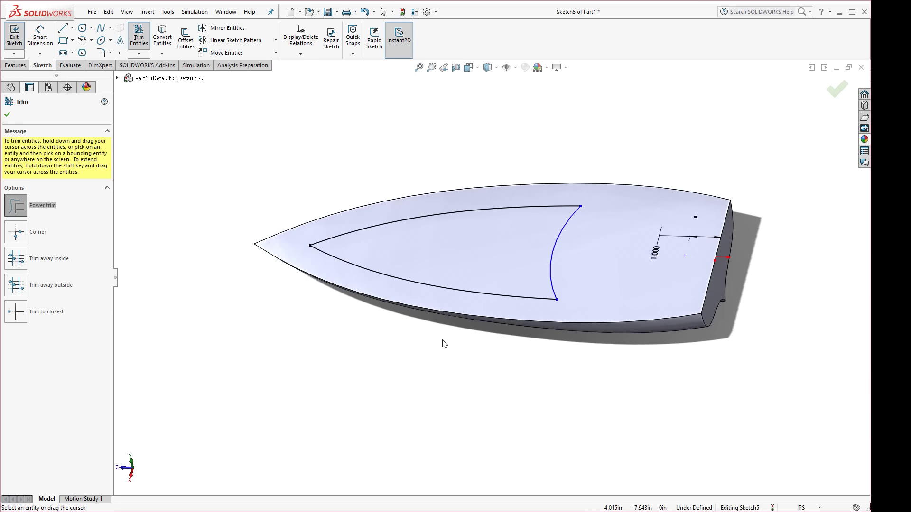
left_click(6, 116)
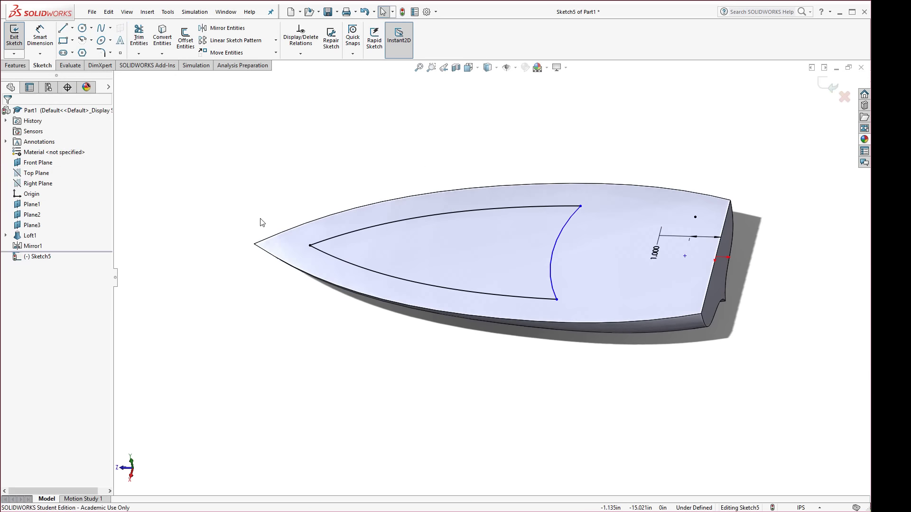
Extrude the cabin profile upward 1.23 in from the deck with a 21° inward draft.
left_click(20, 67)
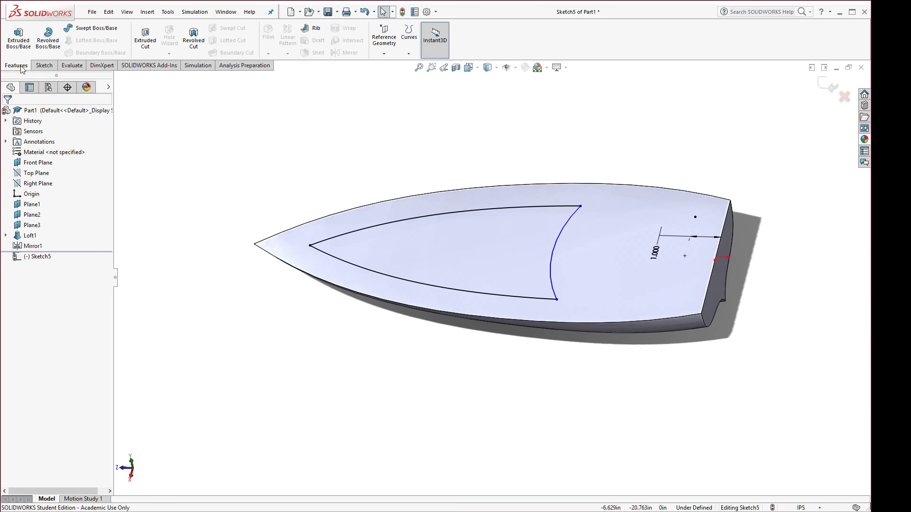
left_click(19, 41)
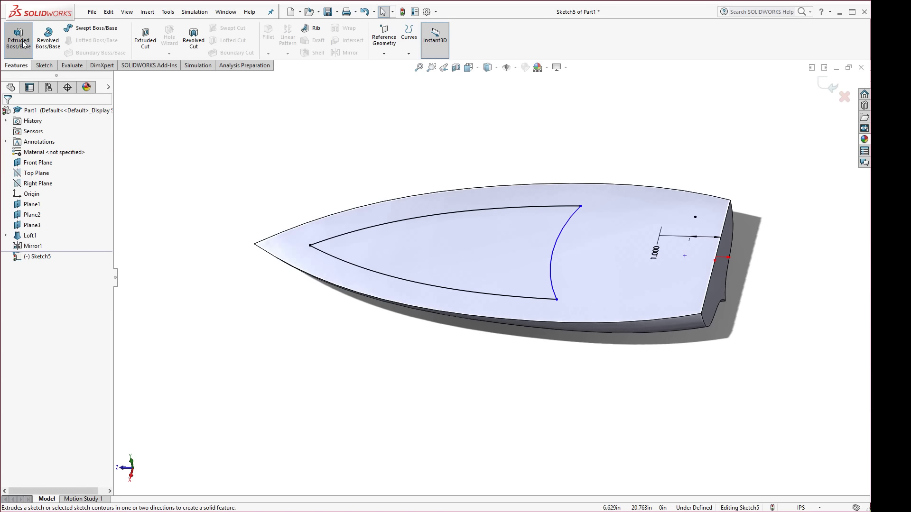
left_click_drag(440, 244, 429, 204)
middle_click_drag(320, 326, 289, 260)
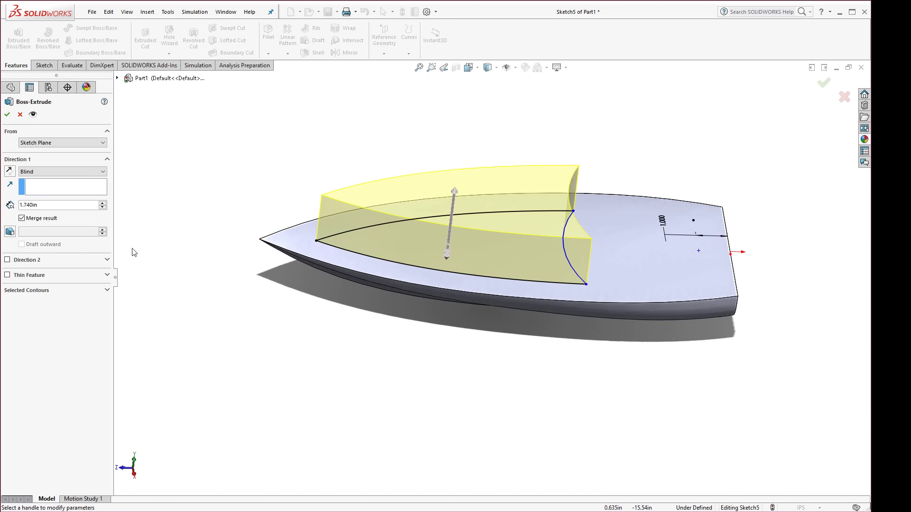
left_click(9, 232)
left_click_drag(102, 231, 103, 232)
left_click_drag(455, 191, 452, 218)
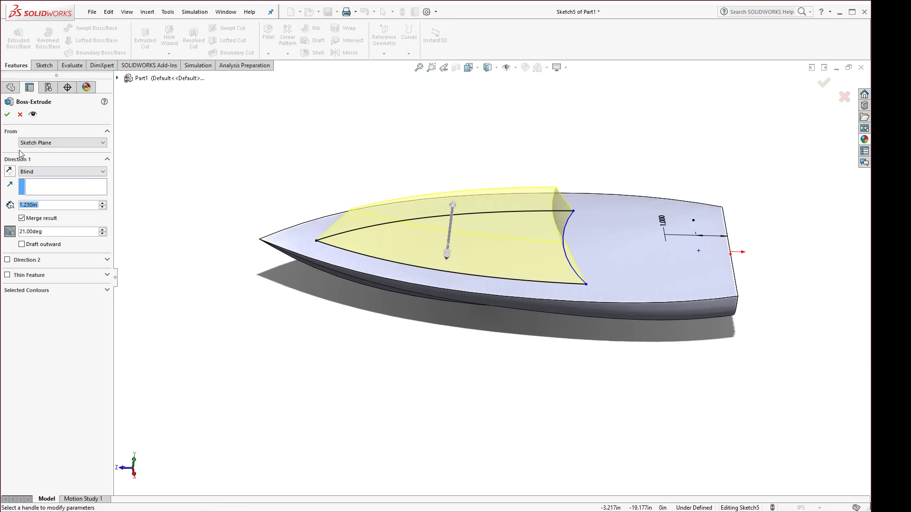
left_click(7, 114)
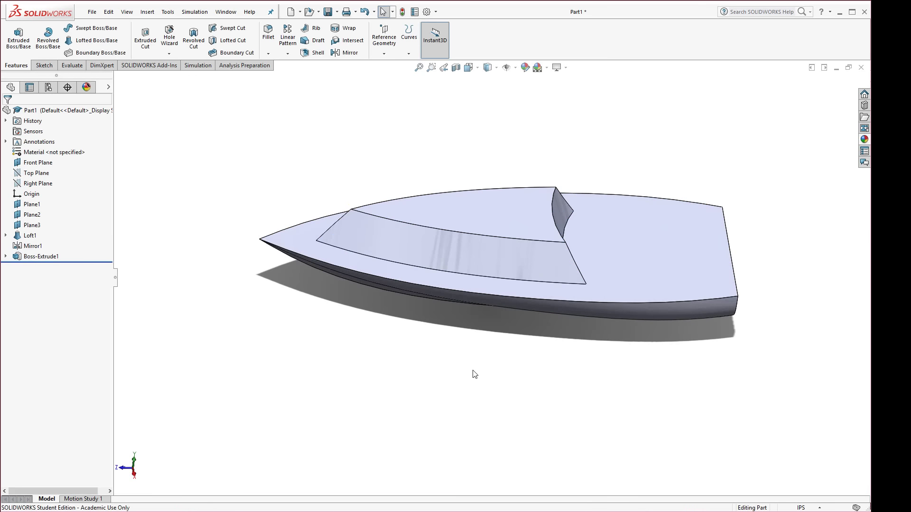
Start a new sketch on the deck face behind the cabin.
middle_click_drag(463, 310, 589, 307)
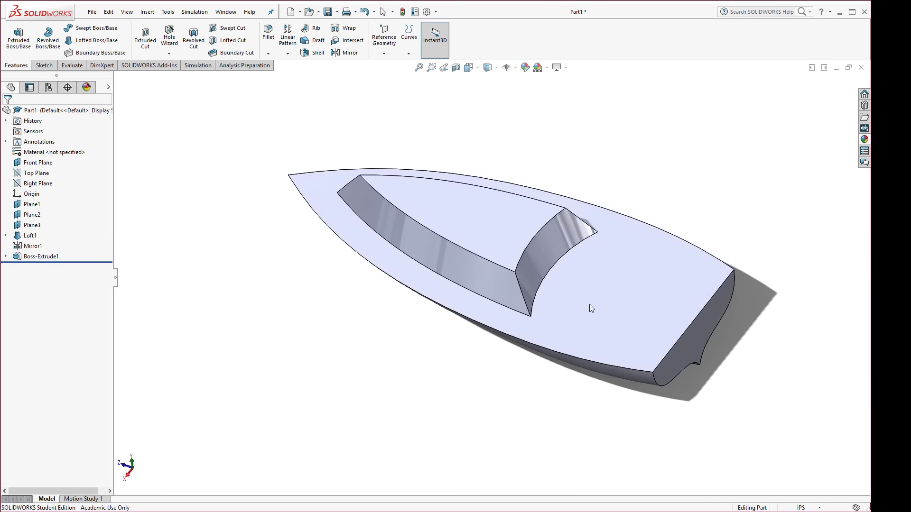
left_click(604, 288)
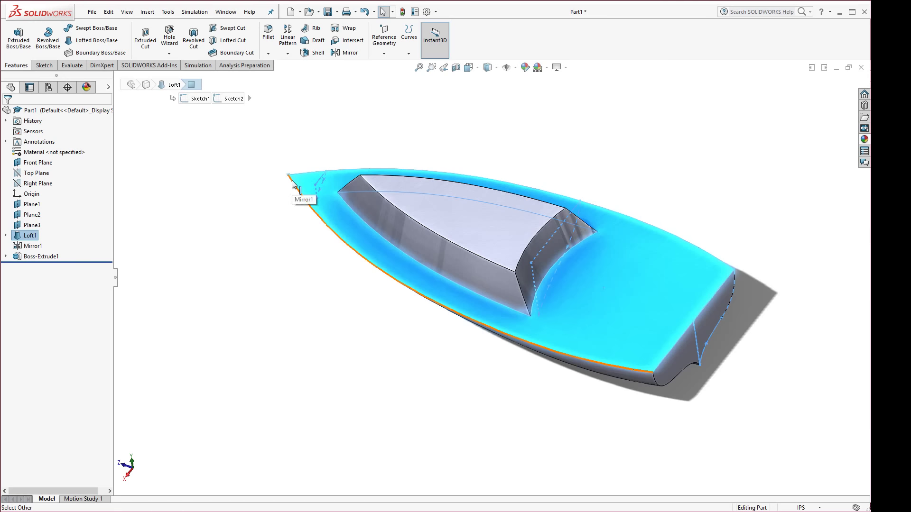
left_click(568, 265)
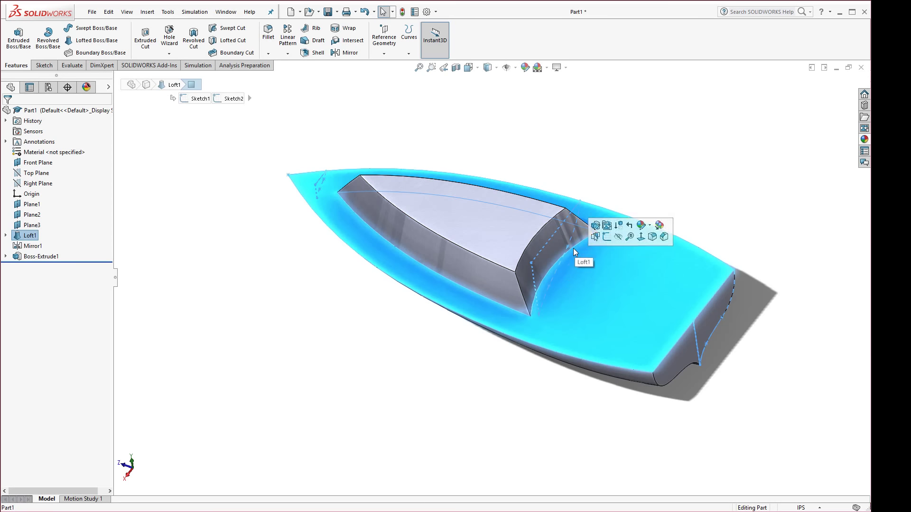
left_click(575, 250)
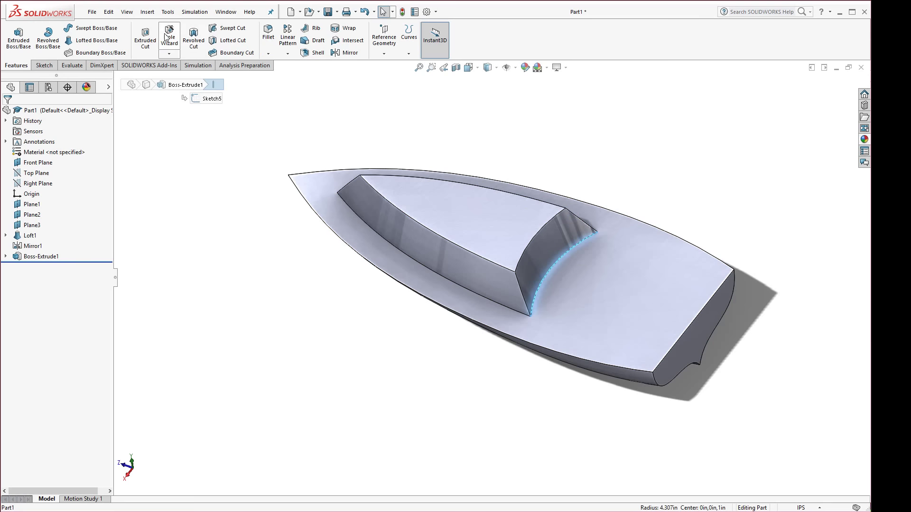
left_click(44, 65)
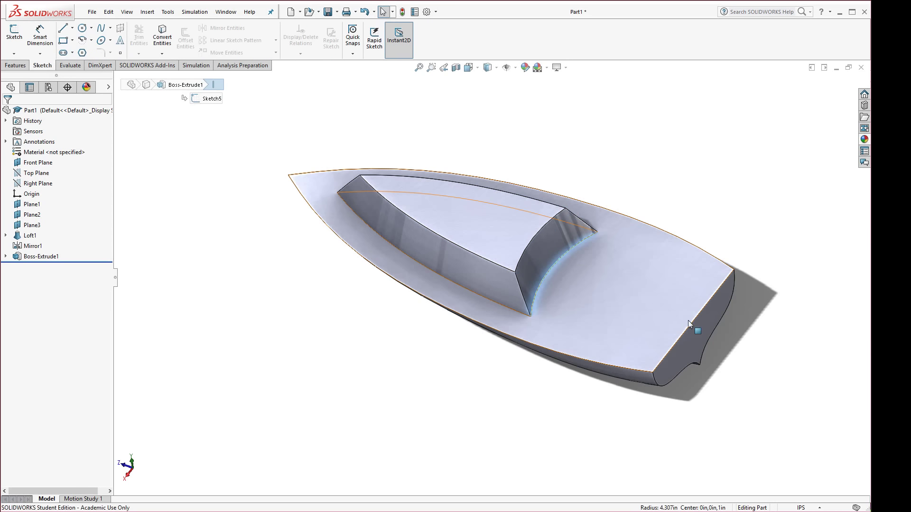
left_click(648, 286)
left_click(685, 258)
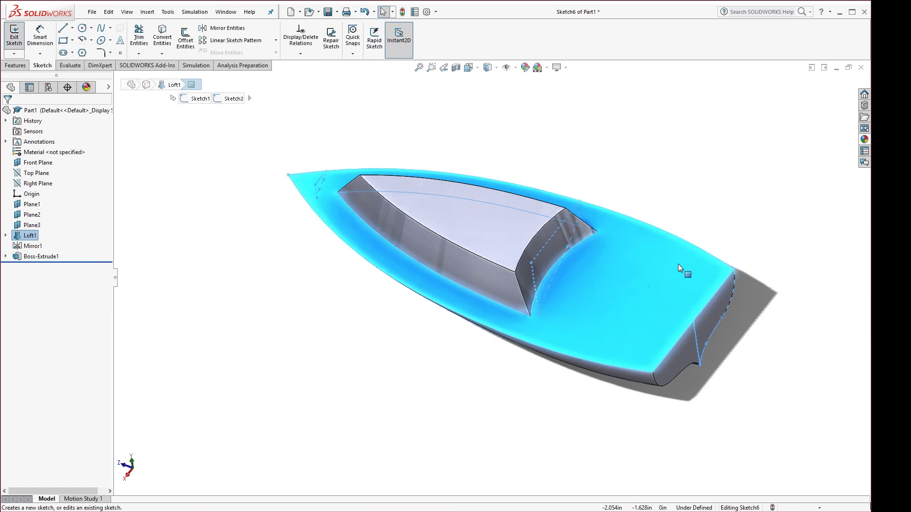
Convert the cabin's curved rear base edge into the sketch and view the deck straight on.
left_click(573, 246)
left_click(162, 37)
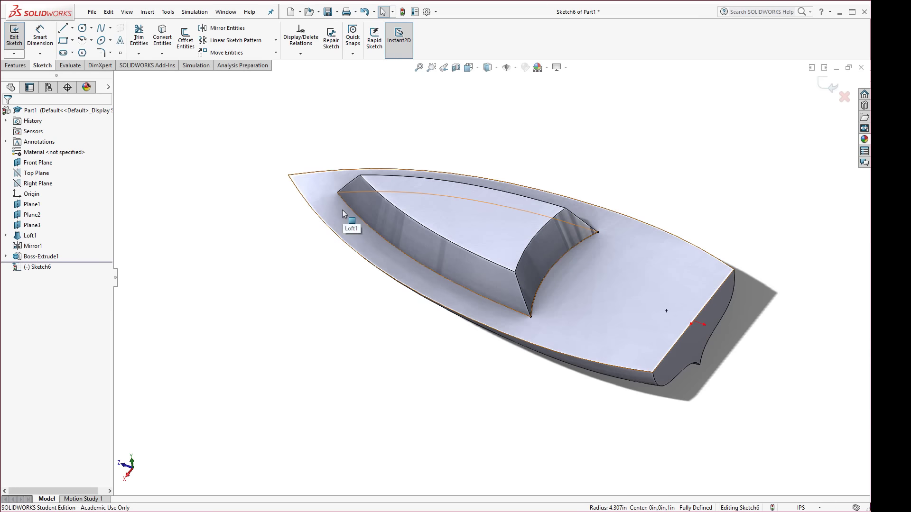
key("space")
left_click(517, 219)
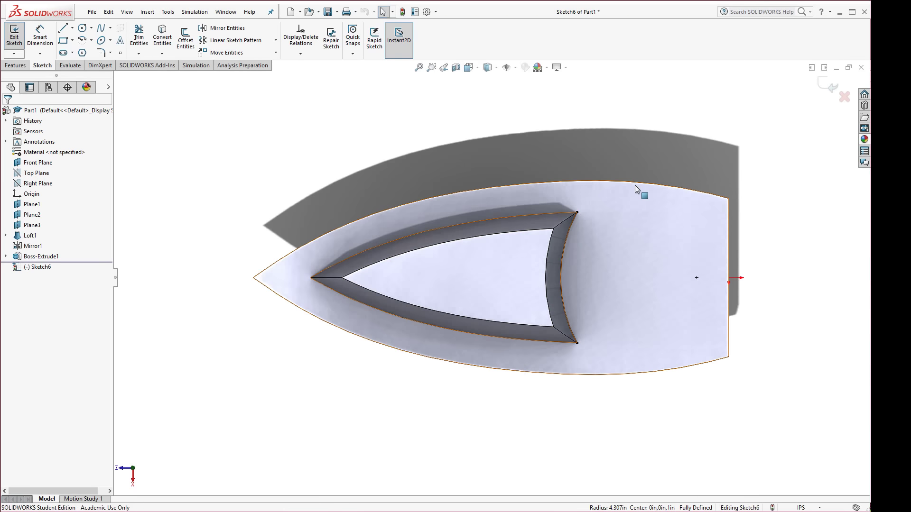
Sketch half of the cockpit outline from the cabin's rear corner to the boat's centreline, plus a construction line about 4.5 in long forward from the stern.
left_click(63, 29)
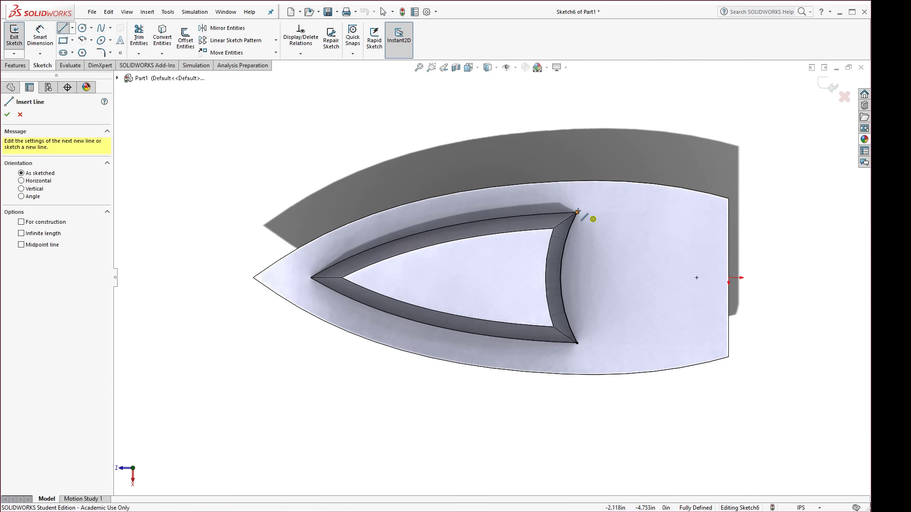
left_click(592, 212)
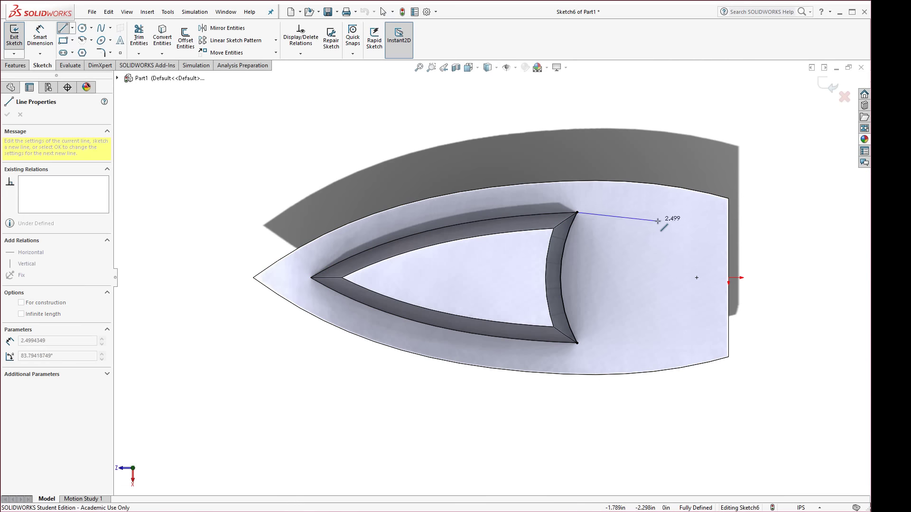
left_click(686, 218)
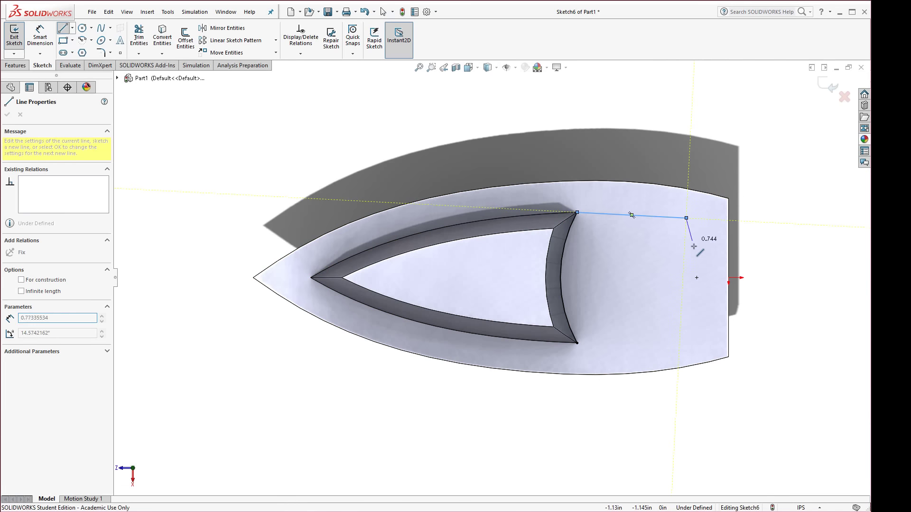
left_click(686, 278)
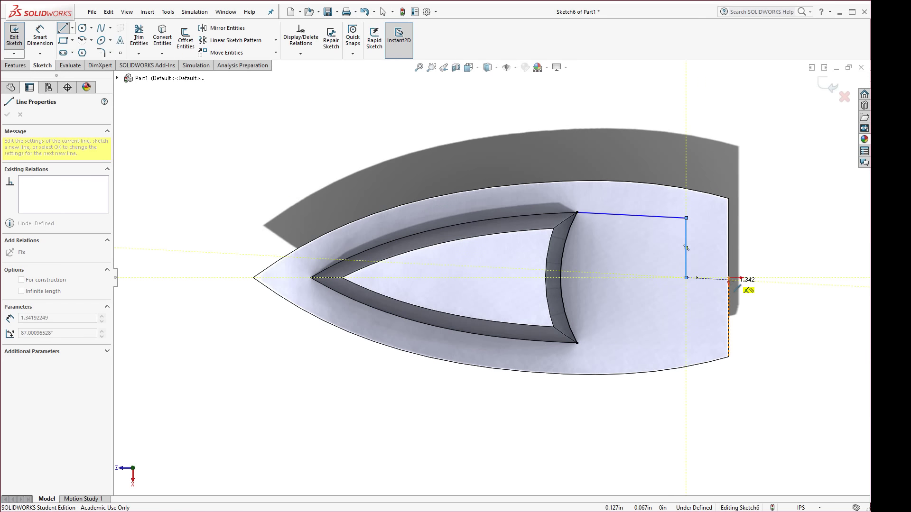
left_click(729, 278)
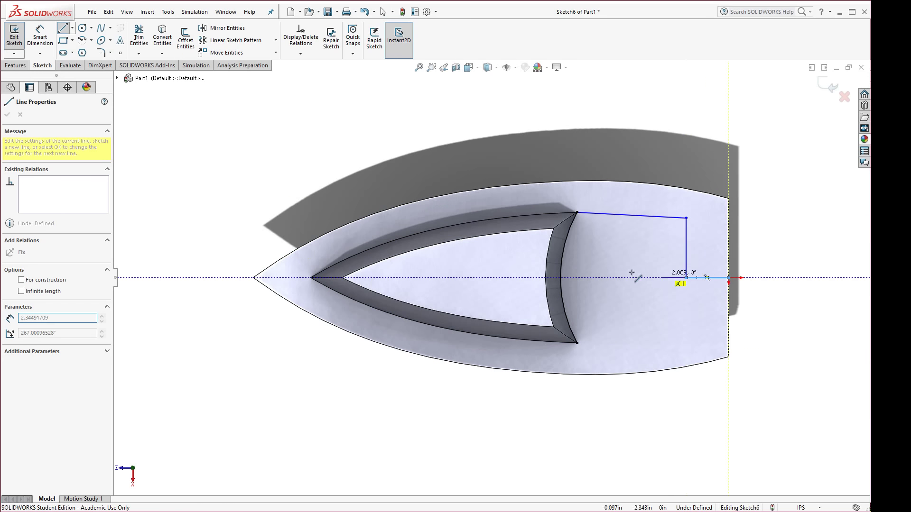
left_click(586, 278)
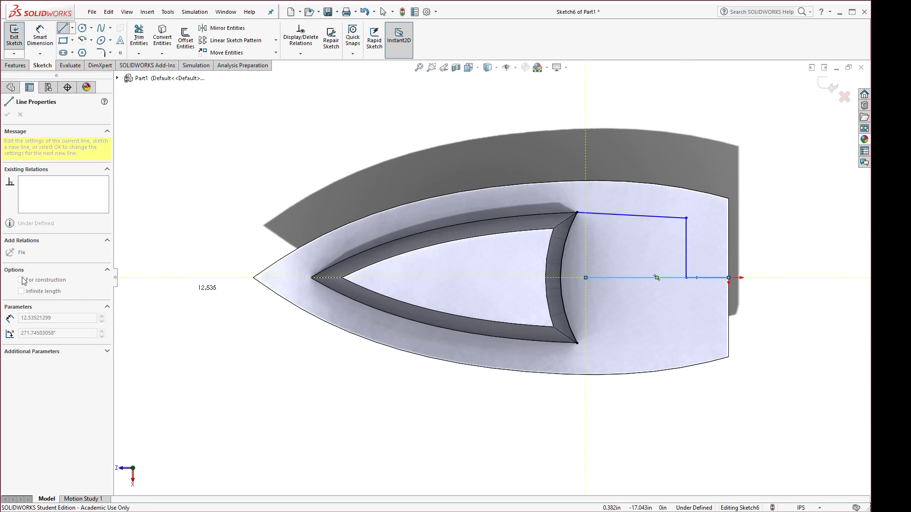
key("Escape")
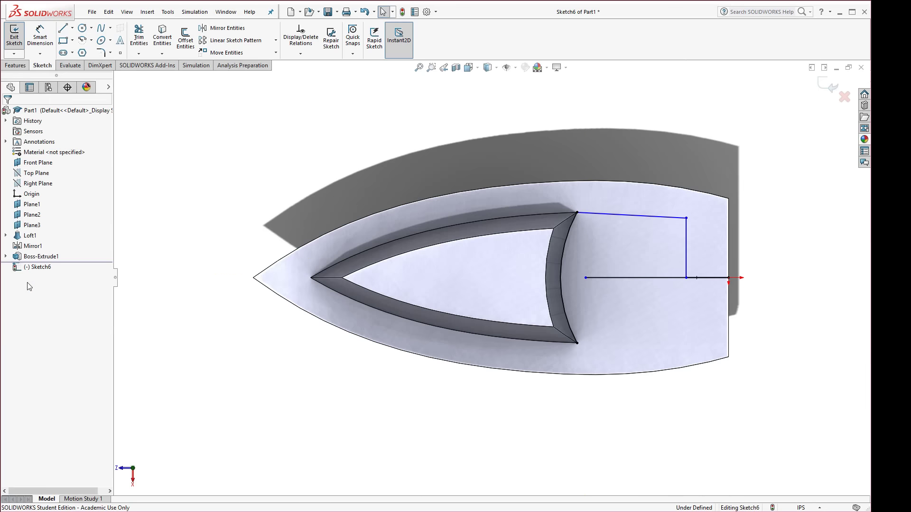
left_click(652, 277)
left_click(677, 251)
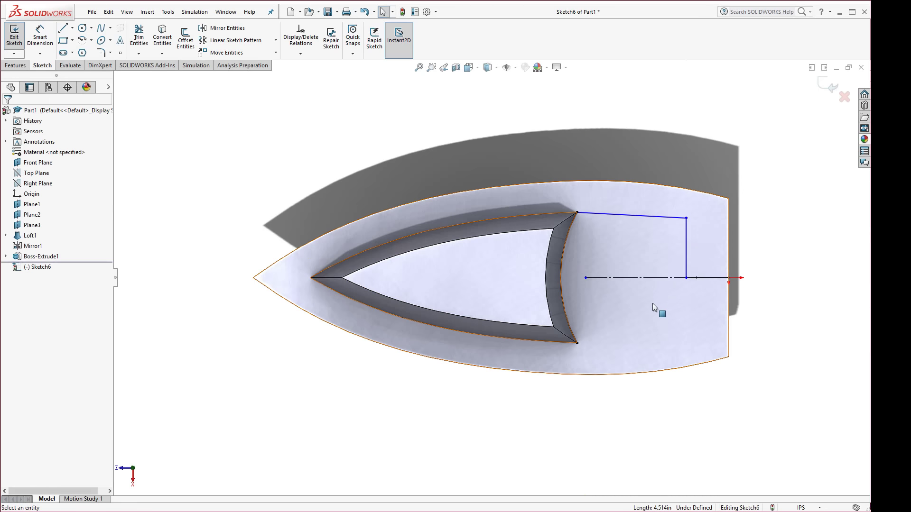
Mirror the half cockpit outline about the construction line and delete the short solid centreline segment near the stern.
left_click_drag(794, 191, 576, 294)
left_click(548, 117)
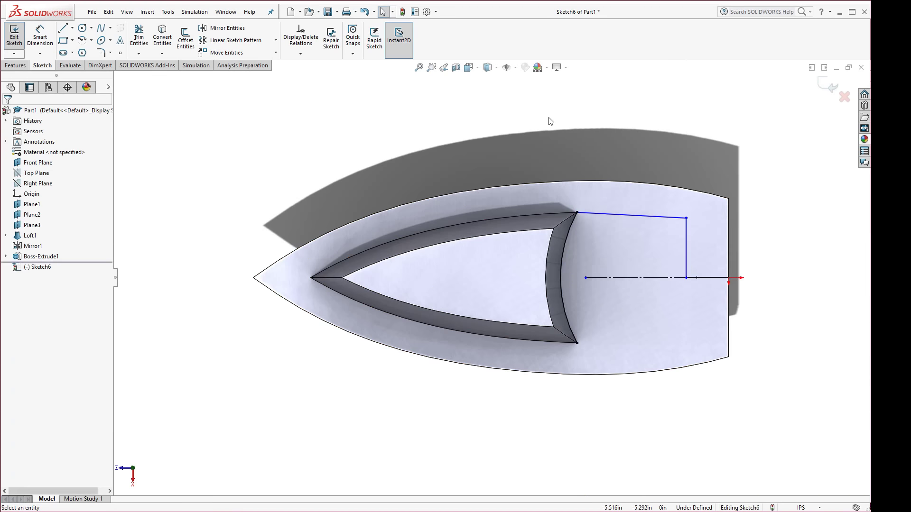
left_click_drag(582, 178, 759, 298)
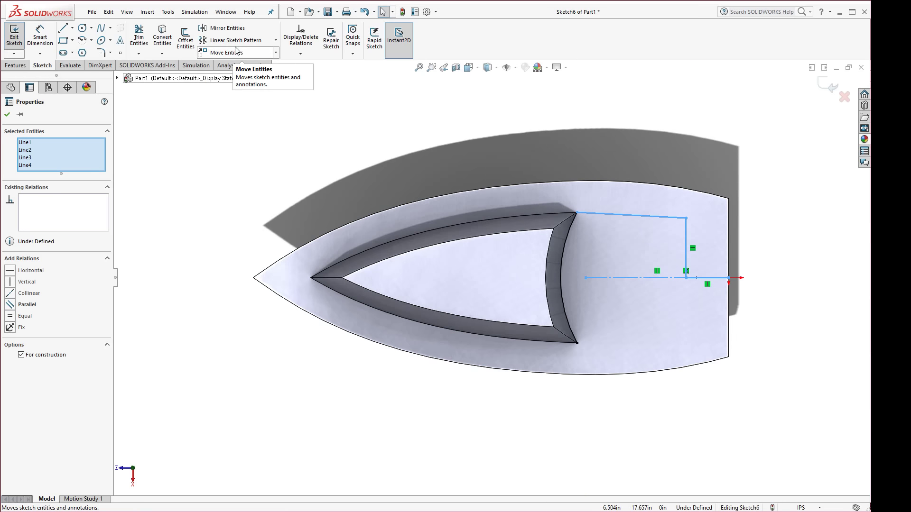
key("Escape")
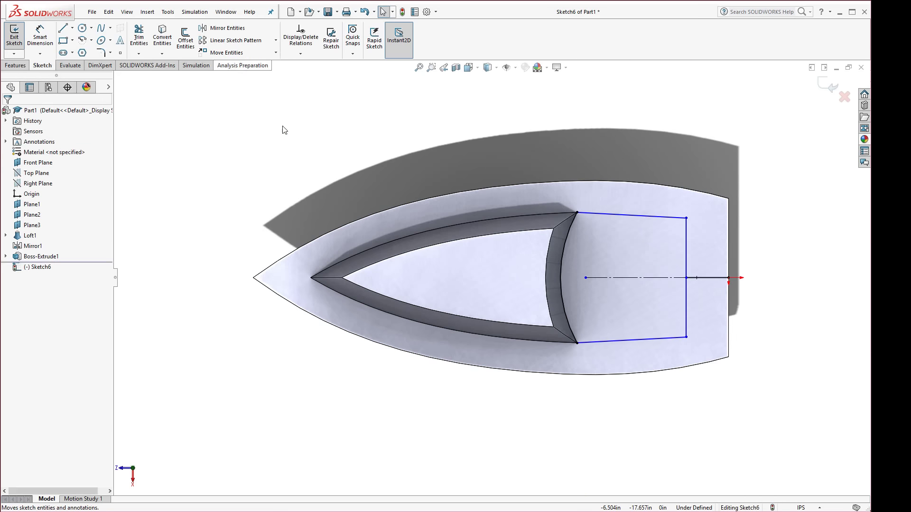
left_click(708, 279)
key("Escape")
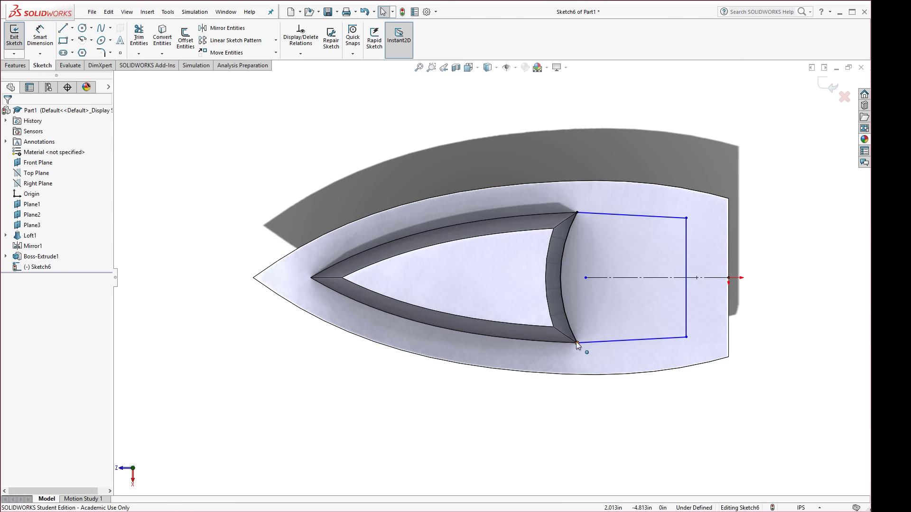
Cut the cockpit region behind the cabin 0.75 in deep into the deck with a 21° inward draft.
scroll(577, 343, "down", 4)
scroll(577, 343, "up", 4)
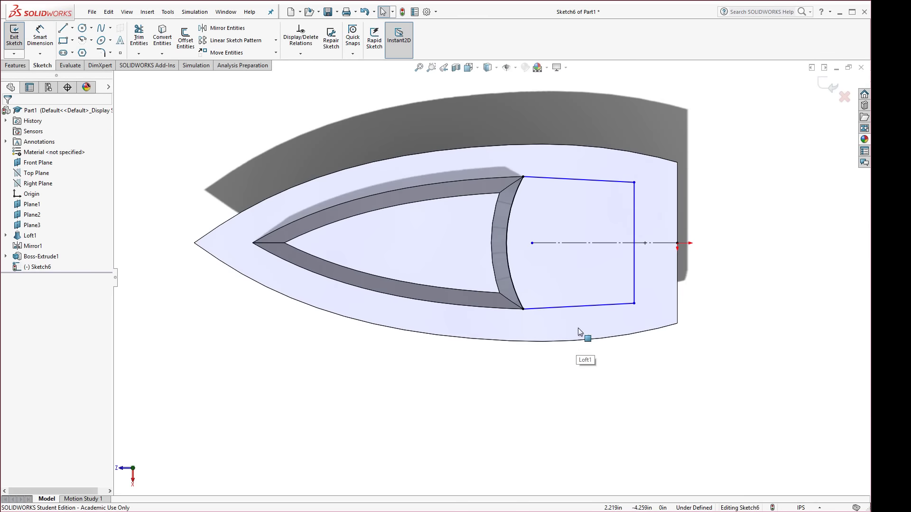
middle_click_drag(584, 332, 504, 230)
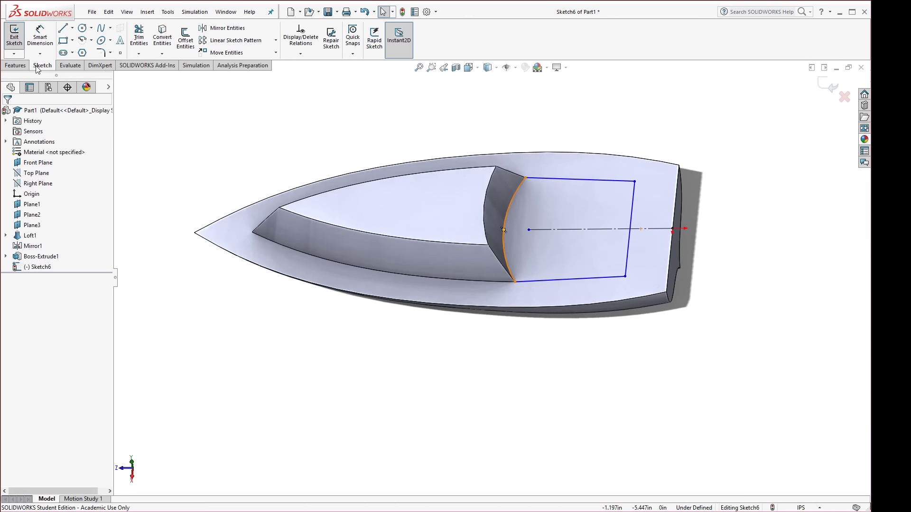
left_click(16, 65)
left_click(143, 39)
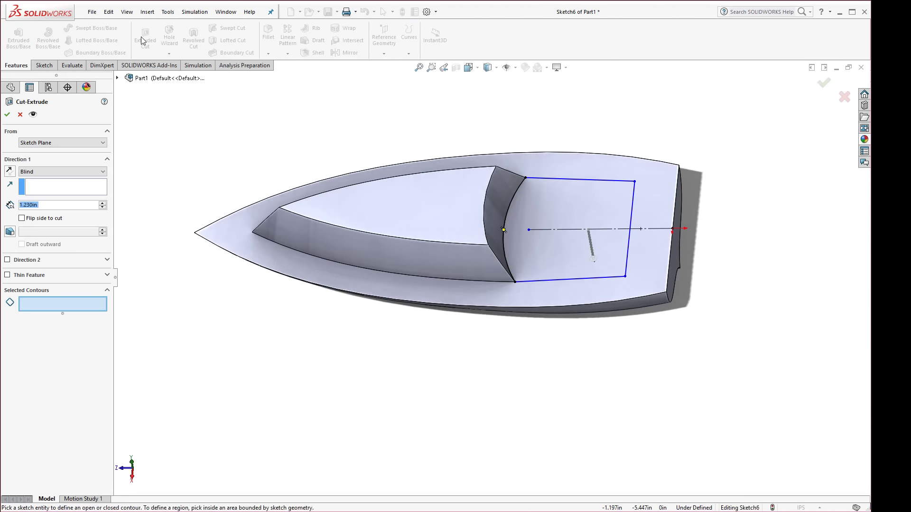
left_click(572, 262)
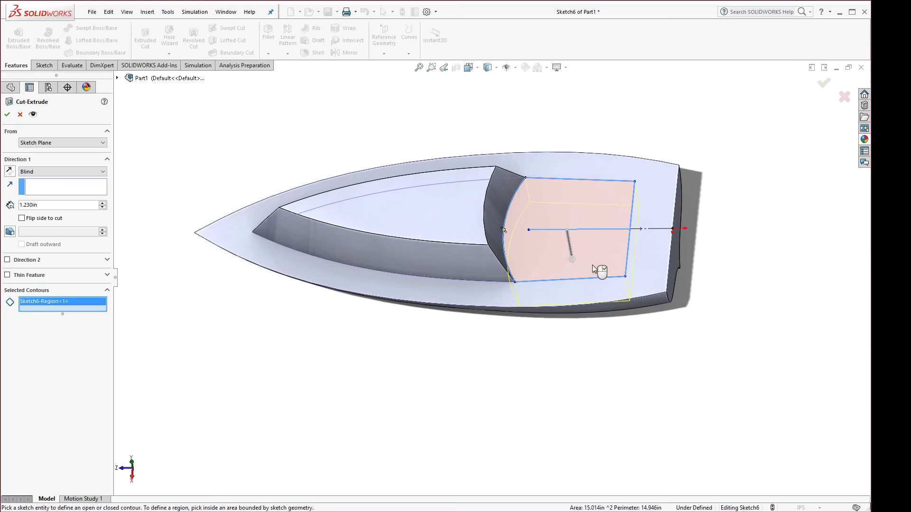
left_click_drag(573, 262, 573, 247)
middle_click_drag(574, 339, 573, 232)
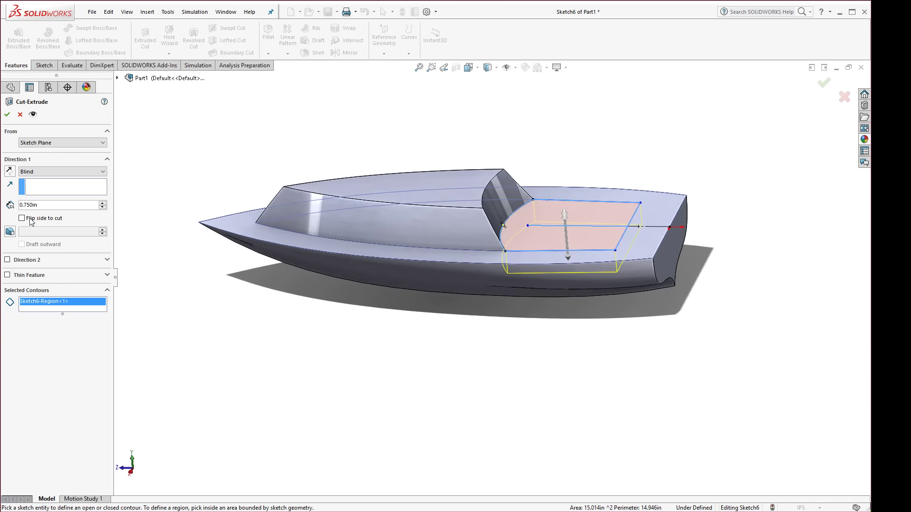
left_click(10, 231)
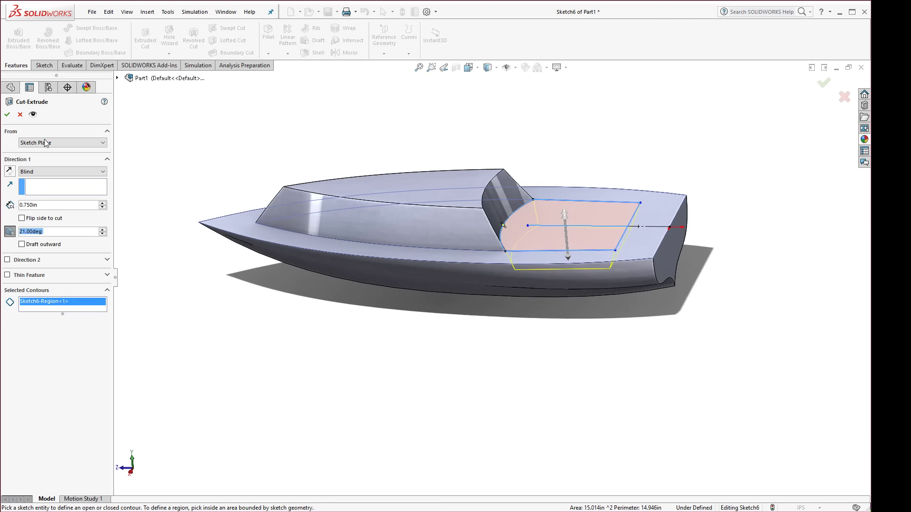
left_click(7, 114)
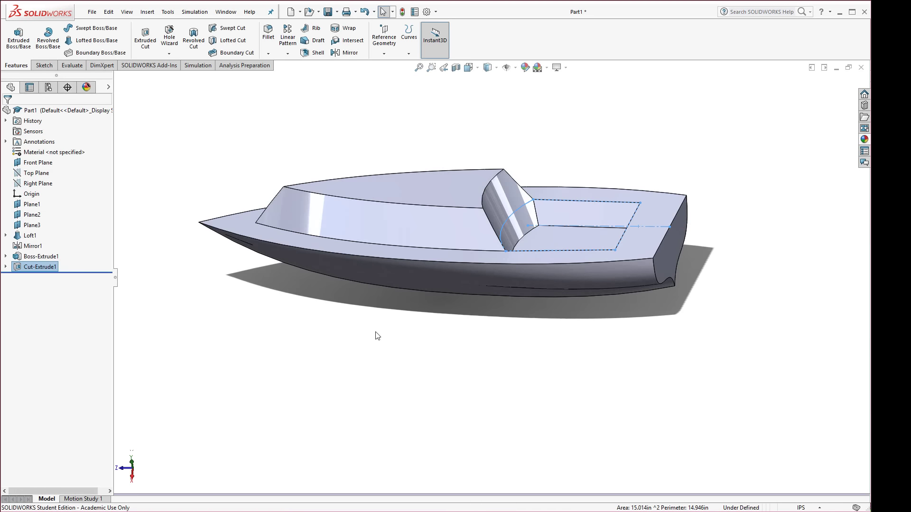
middle_click_drag(563, 264, 570, 295)
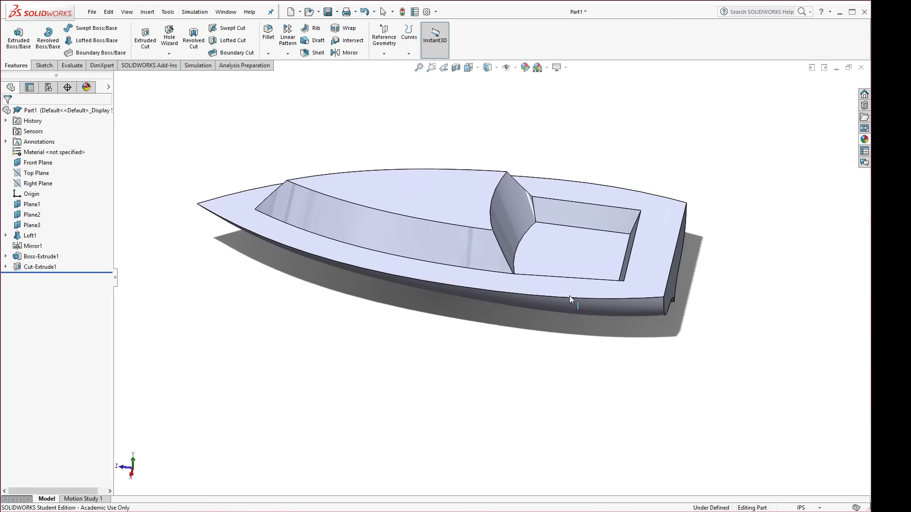
Start a new sketch on the Right Plane and view it straight on.
left_click(31, 183)
left_click(48, 177)
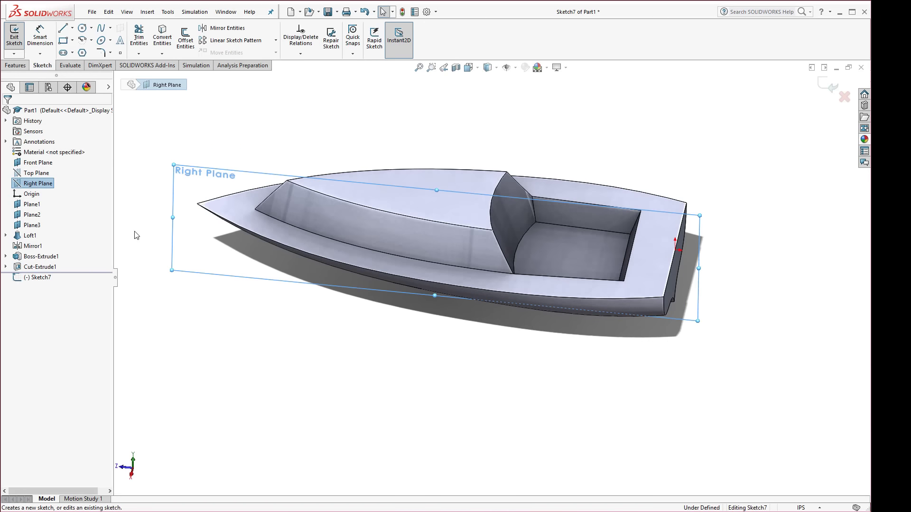
key("space")
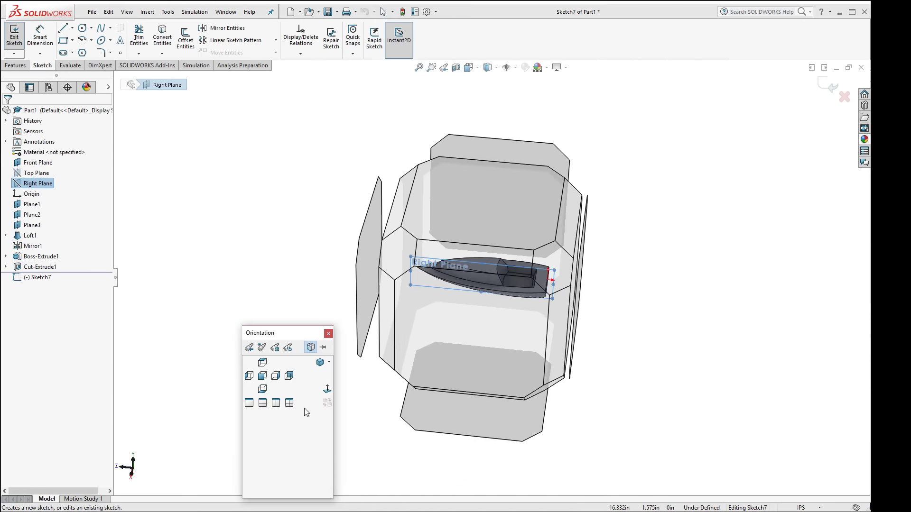
left_click(327, 390)
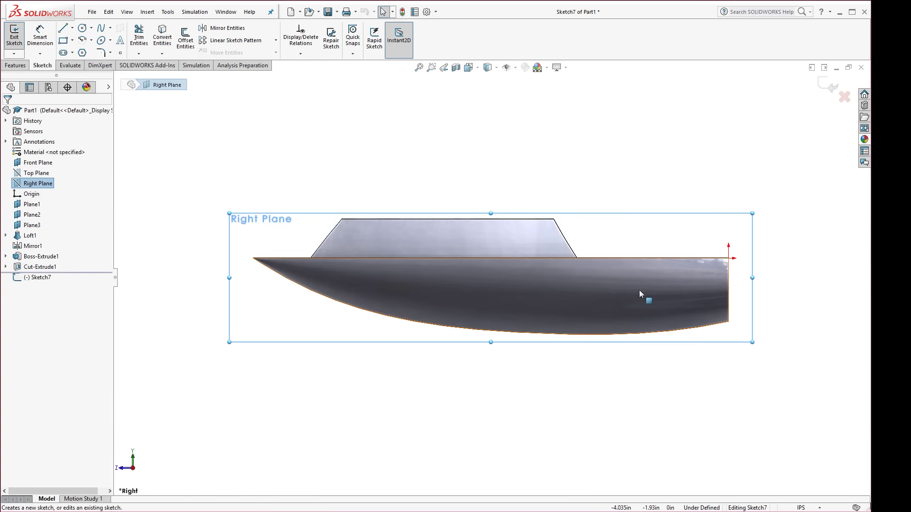
Sketch the rudder's outer edges from a tiller line about 1.4 in long above the stern, down behind the transom and around the slanted blade's rear.
left_click(64, 29)
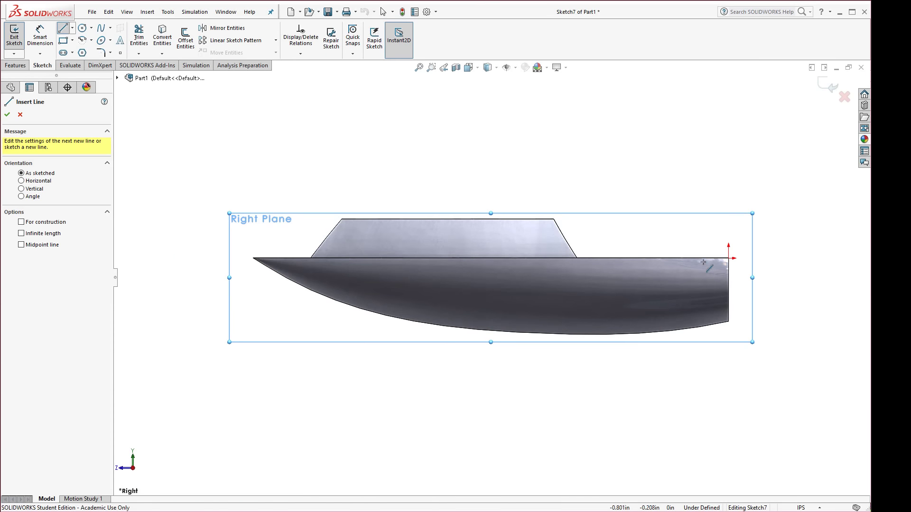
left_click(693, 249)
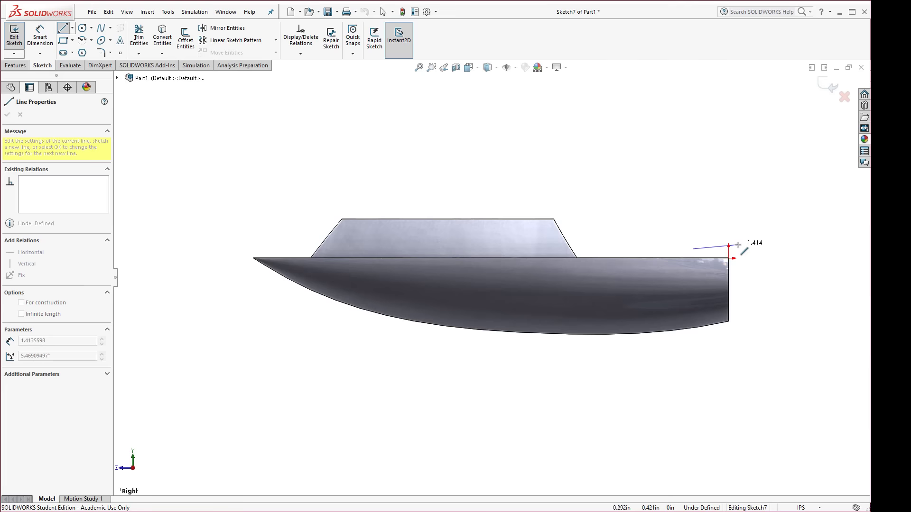
left_click(738, 245)
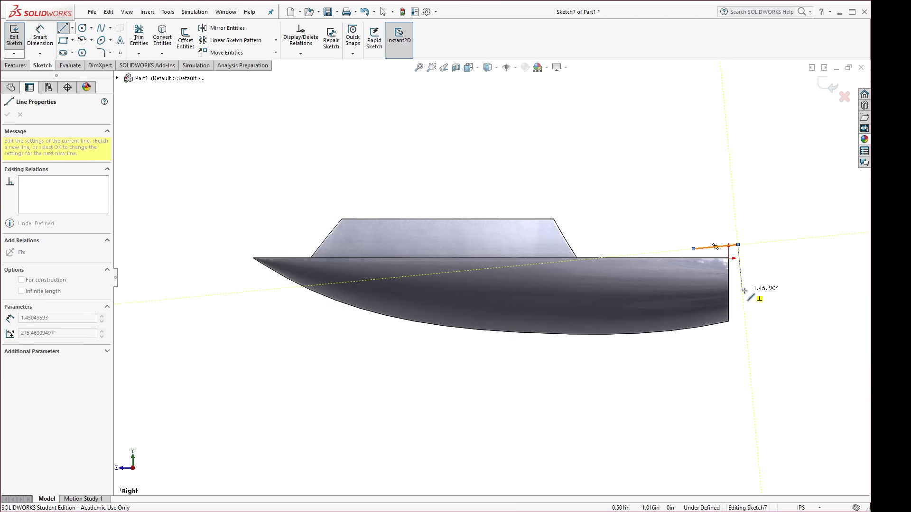
left_click(744, 319)
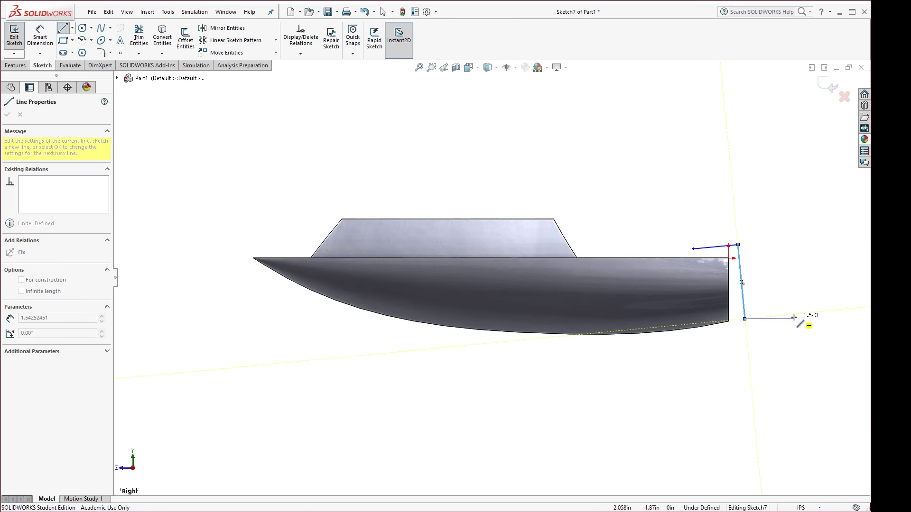
left_click(789, 334)
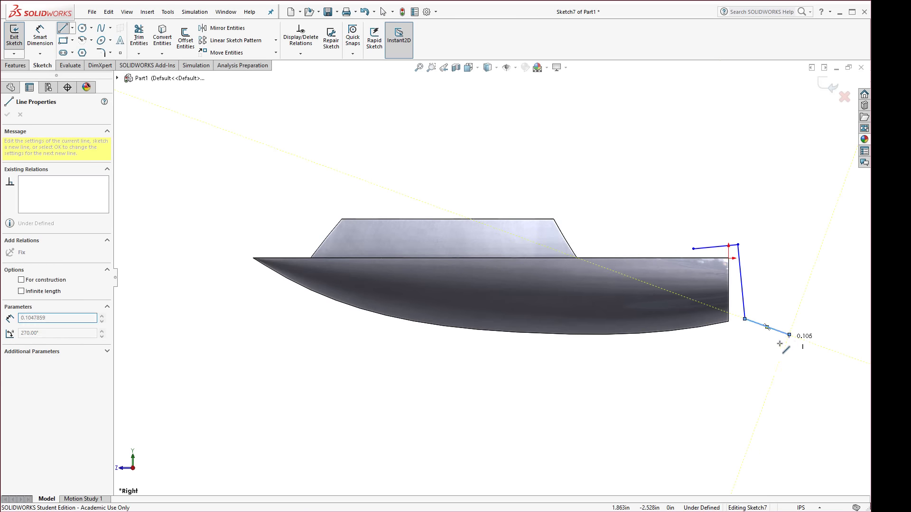
left_click(789, 369)
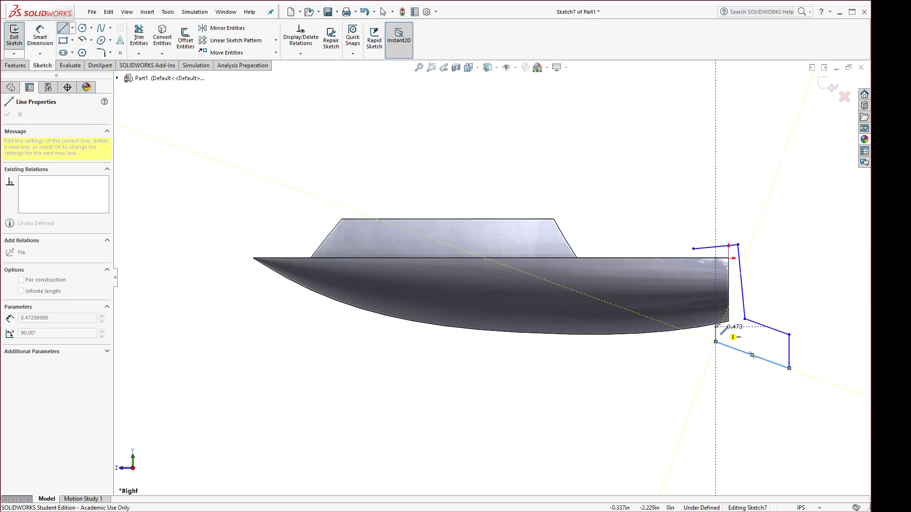
Close the rudder profile with a notched front edge under the hull, a line up along the transom and the tiller's horizontal underside.
left_click(716, 320)
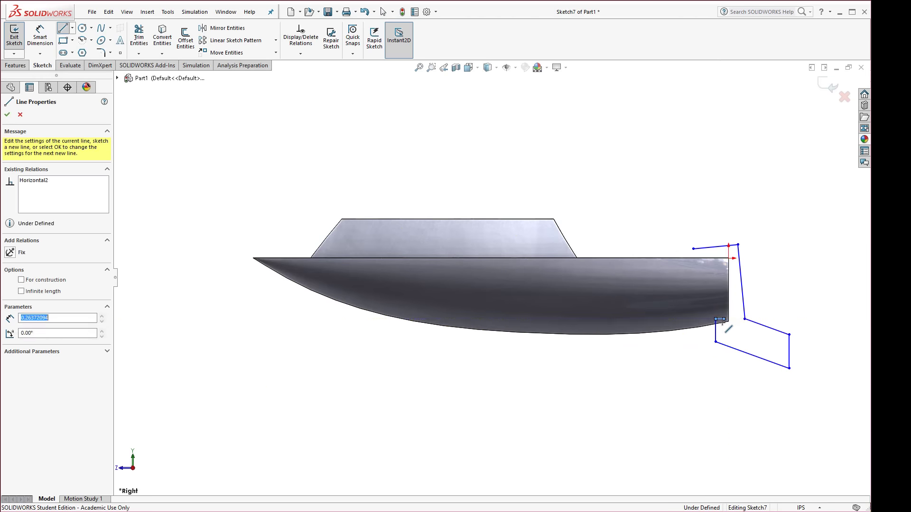
left_click(723, 319)
left_click(723, 330)
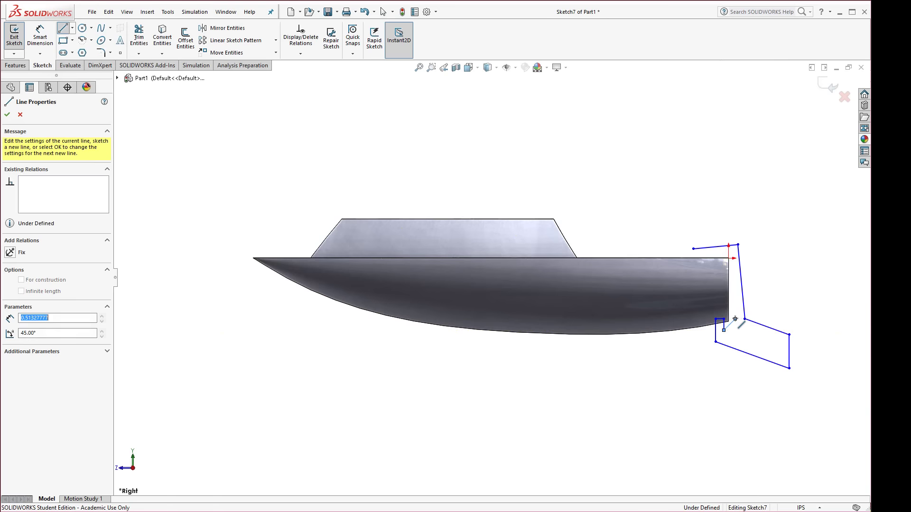
left_click(734, 319)
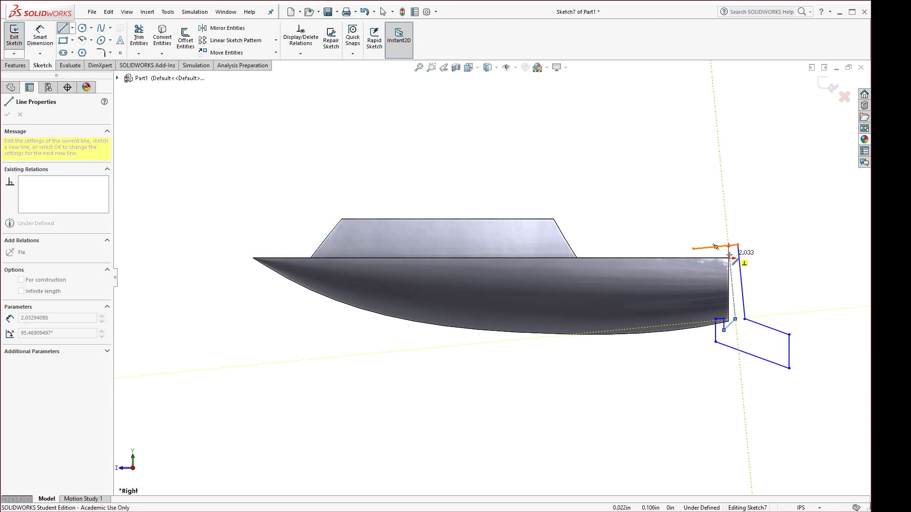
left_click(729, 255)
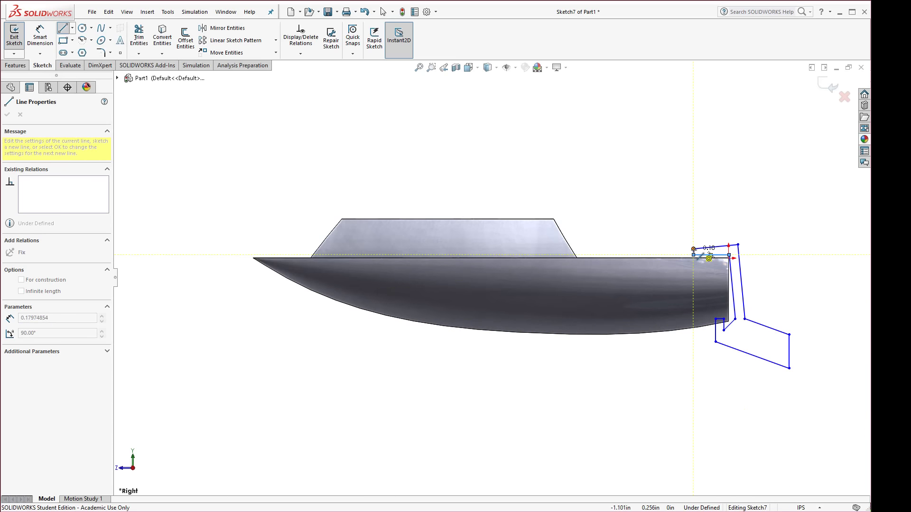
left_click(694, 255)
key("Escape")
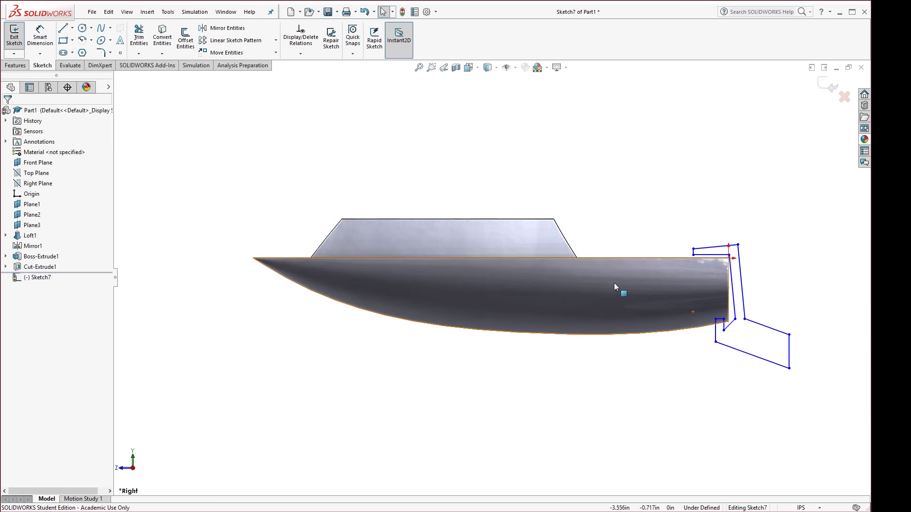
Extrude the rudder profile 0.1 in with the Mid Plane end condition, merged with the hull.
key("ctrl+7")
left_click(15, 65)
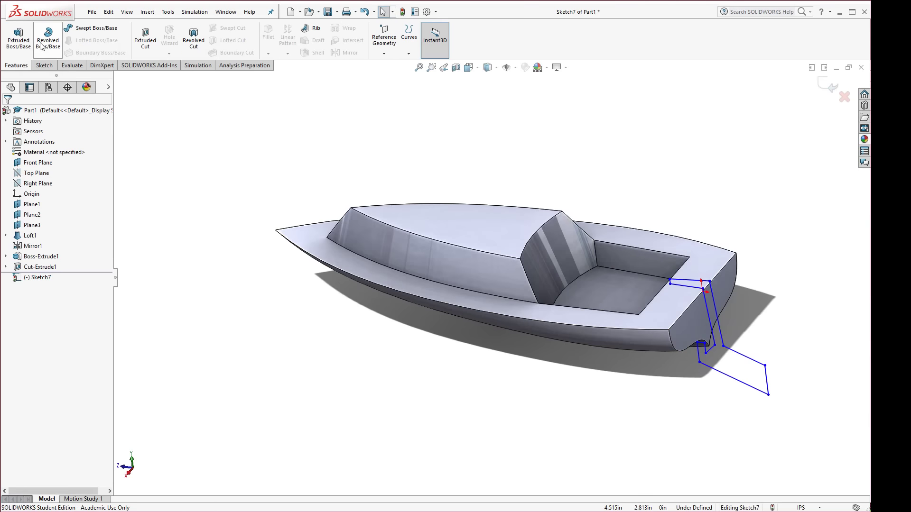
left_click(18, 38)
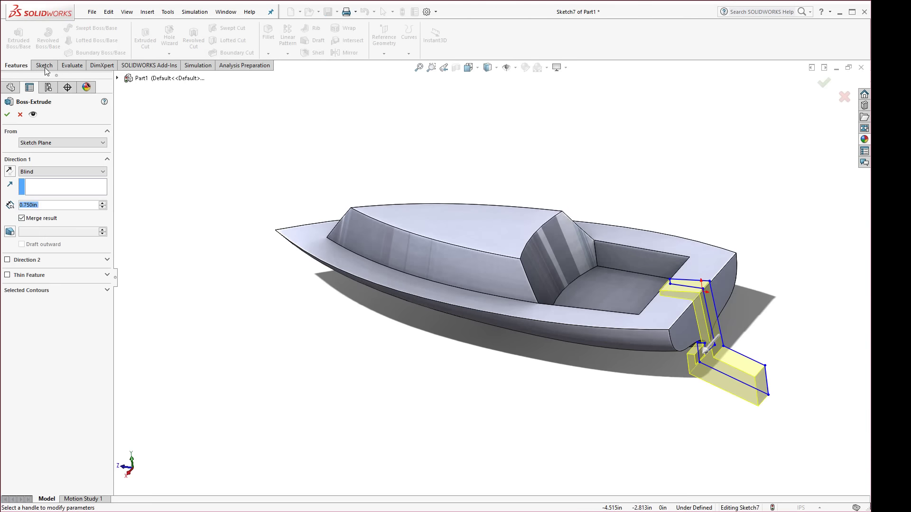
left_click(26, 171)
left_click(40, 220)
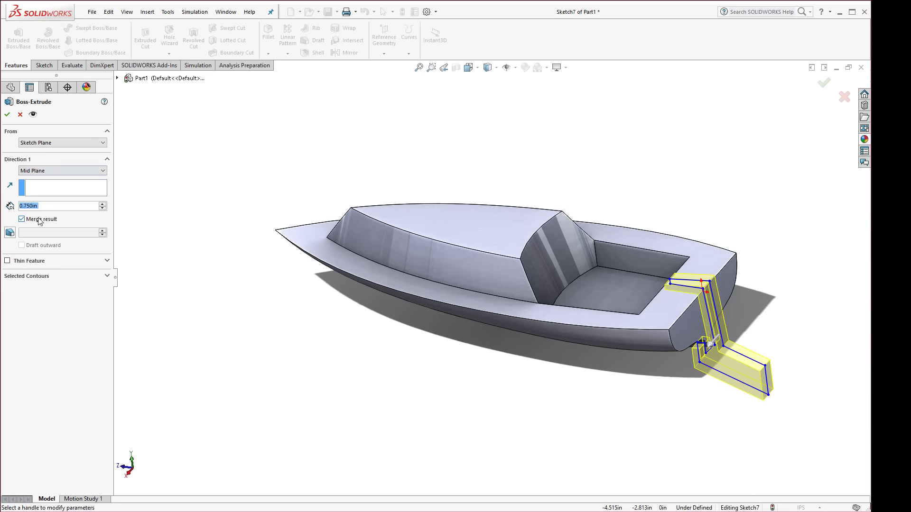
key("BackSpace")
type(".1")
key("Return")
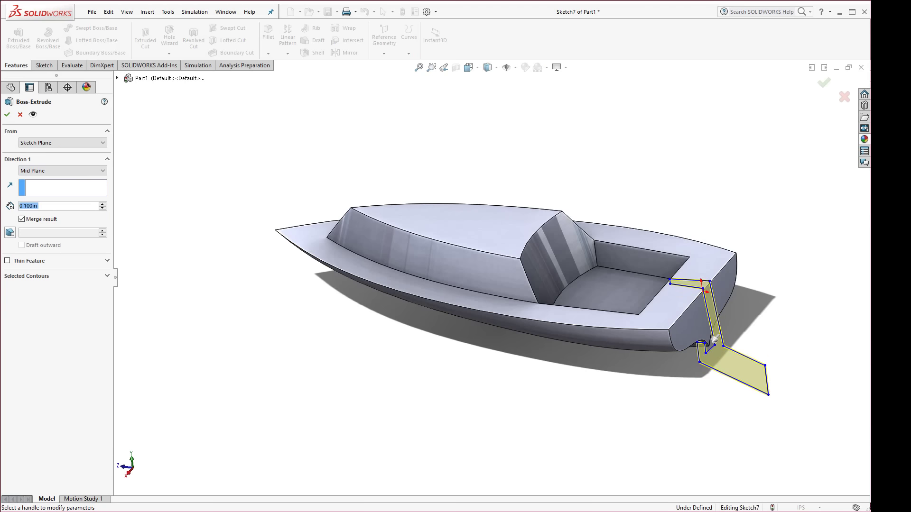
left_click(7, 115)
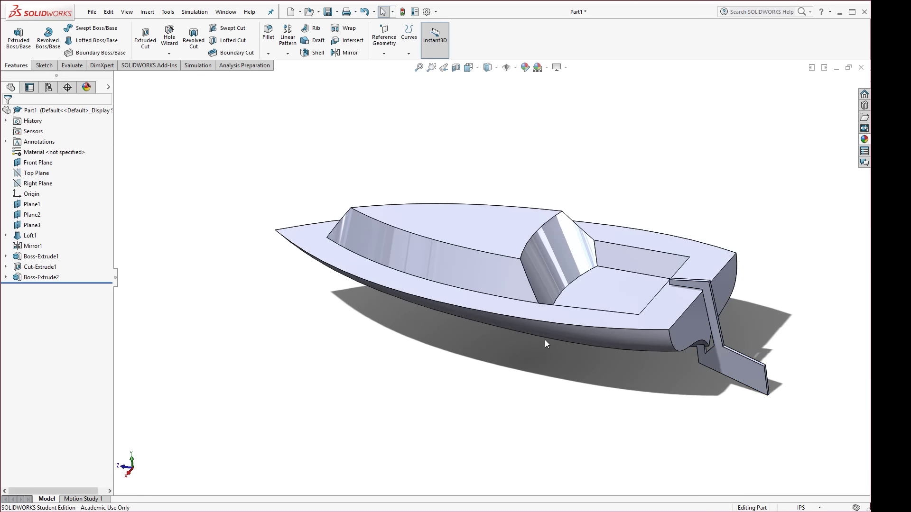
Sketch a mast circle of about 0.4 in radius on the cabin roof's centreline, about 7.1 in forward of the origin.
mouse_move(545, 339)
middle_mouse_down()
mouse_move(598, 283)
mouse_move(622, 388)
mouse_move(595, 363)
mouse_move(617, 351)
middle_mouse_up()
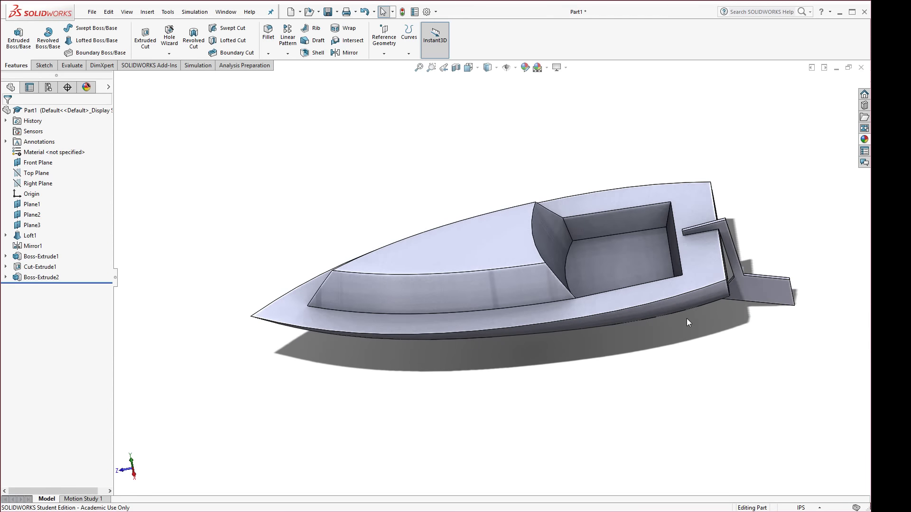
middle_click_drag(686, 313, 659, 241)
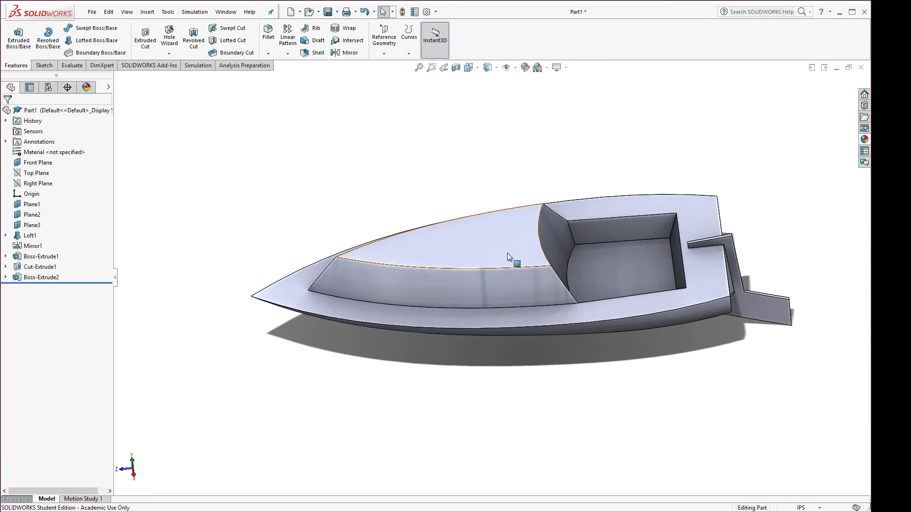
left_click(485, 249)
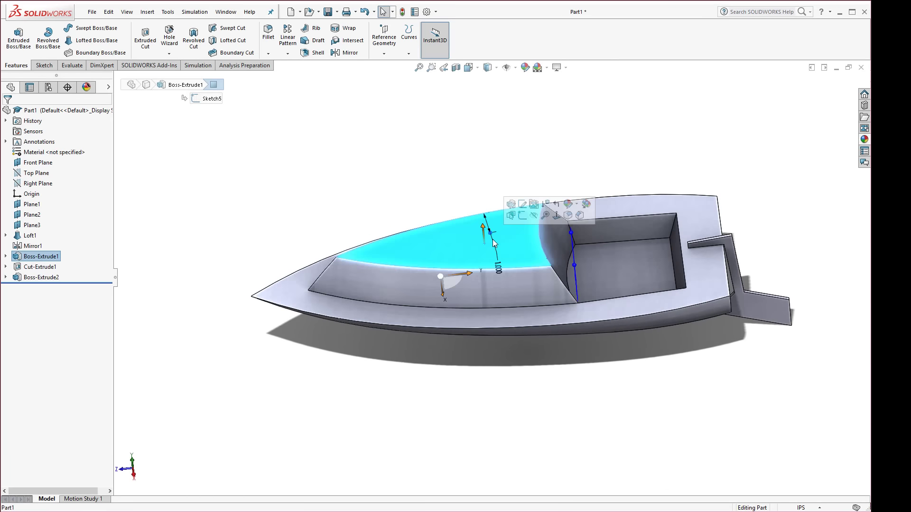
left_click(524, 216)
key("space")
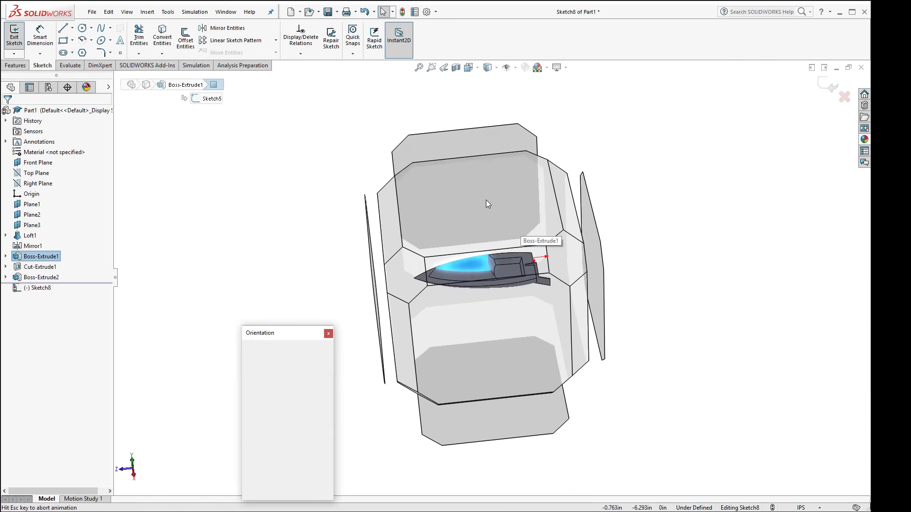
left_click(474, 203)
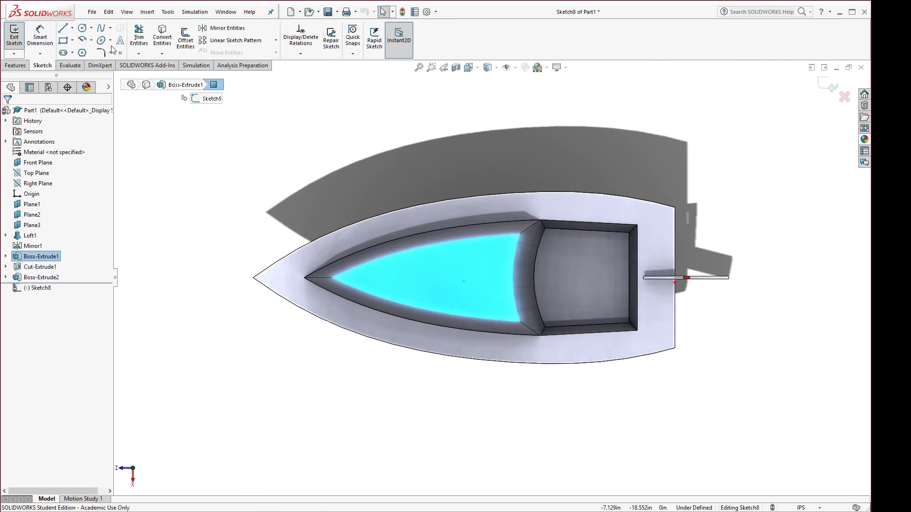
left_click(82, 29)
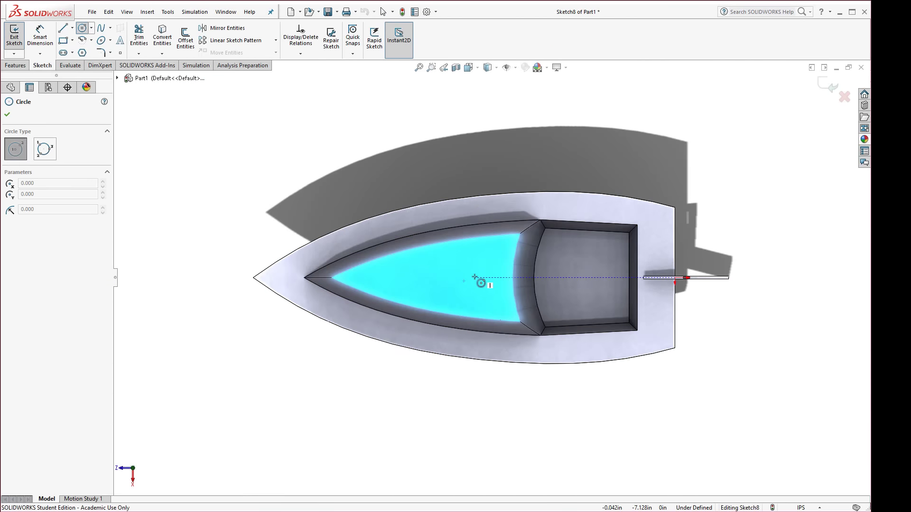
left_click(475, 277)
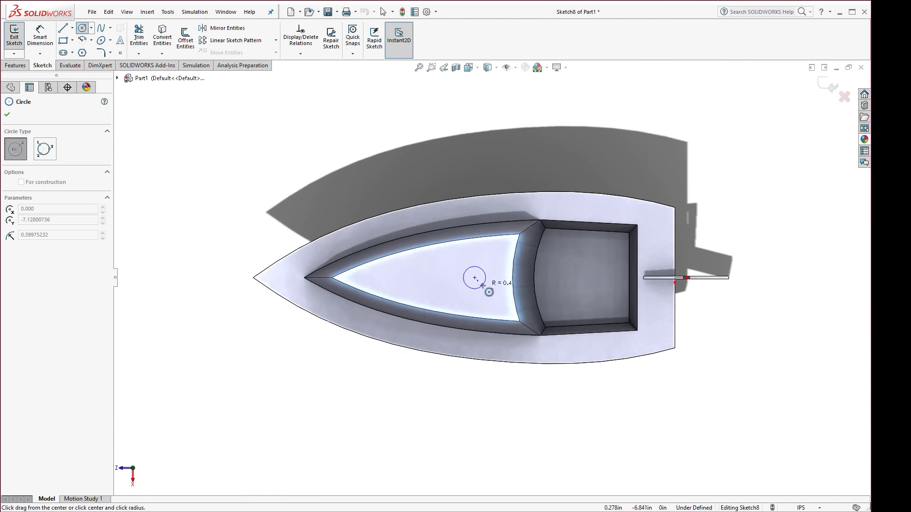
left_click(482, 285)
Start a blind Boss-Extrude of the mast circle and stretch it upward to about 14.41 in.
middle_click_drag(466, 368, 379, 266)
scroll(336, 210, "down", 3)
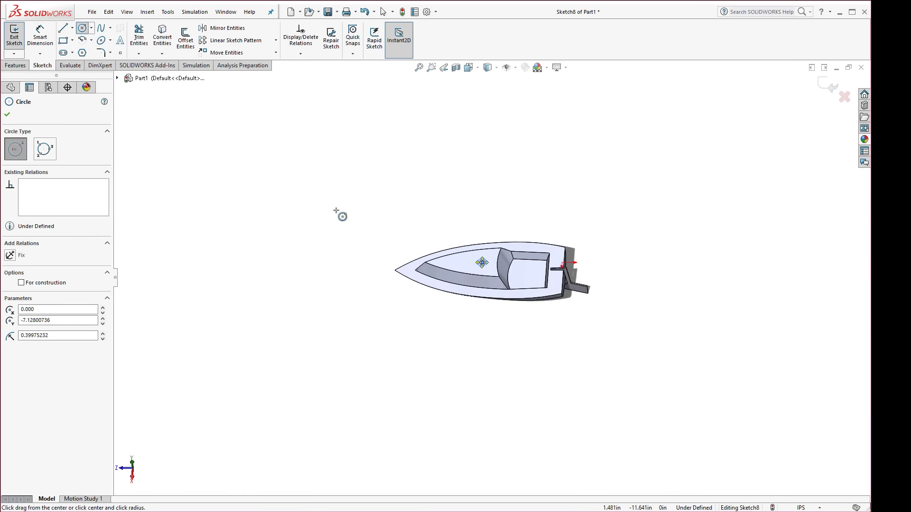
left_click(14, 65)
left_click(18, 37)
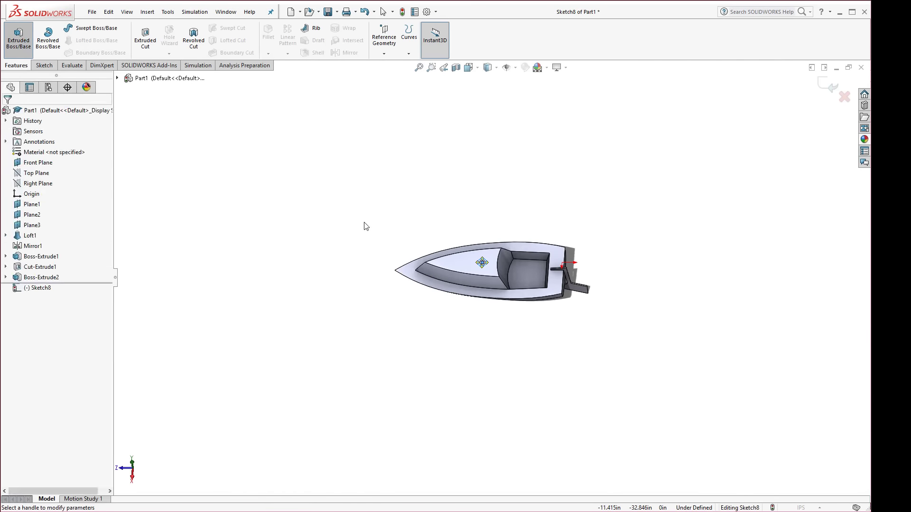
left_click_drag(481, 261, 464, 134)
middle_click_drag(464, 134, 521, 179)
middle_click_drag(519, 126, 482, 176)
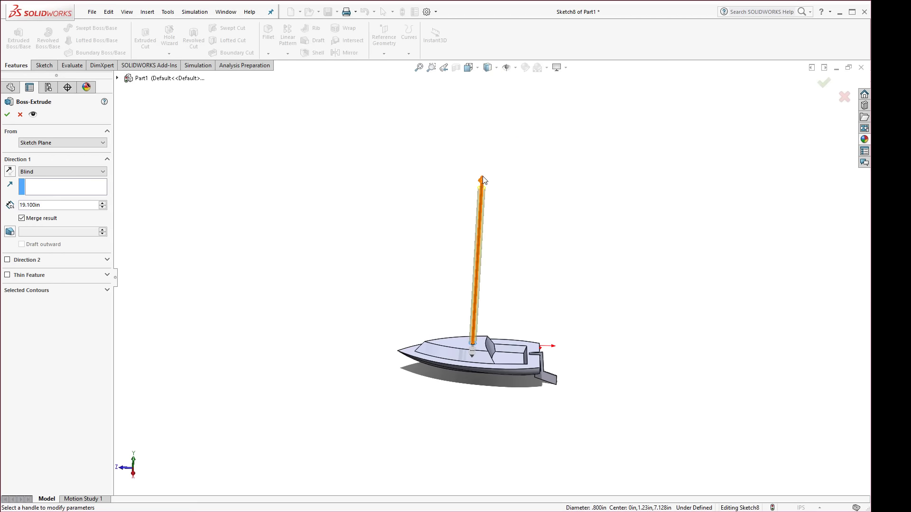
left_click(482, 182)
left_click_drag(491, 191, 501, 226)
scroll(487, 334, "down", 3)
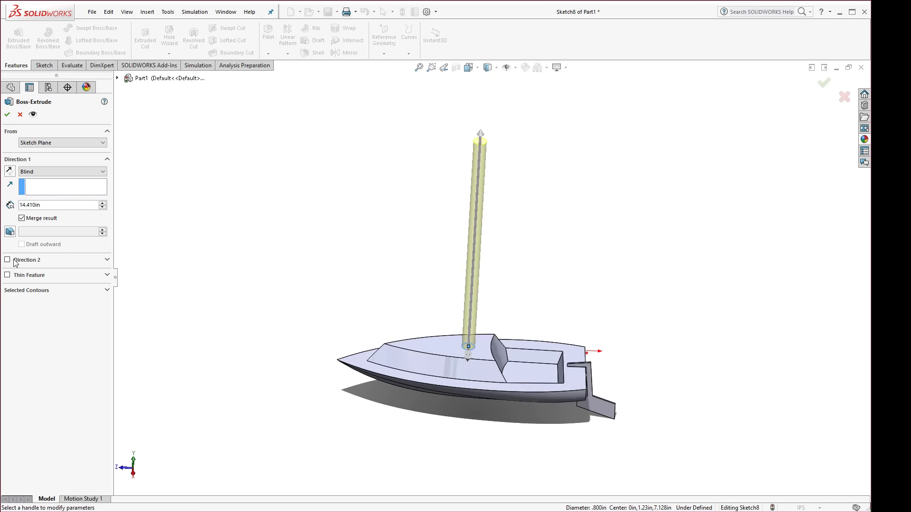
Taper the mast with a 0.5° inward draft and finish its extrusion.
left_click(10, 232)
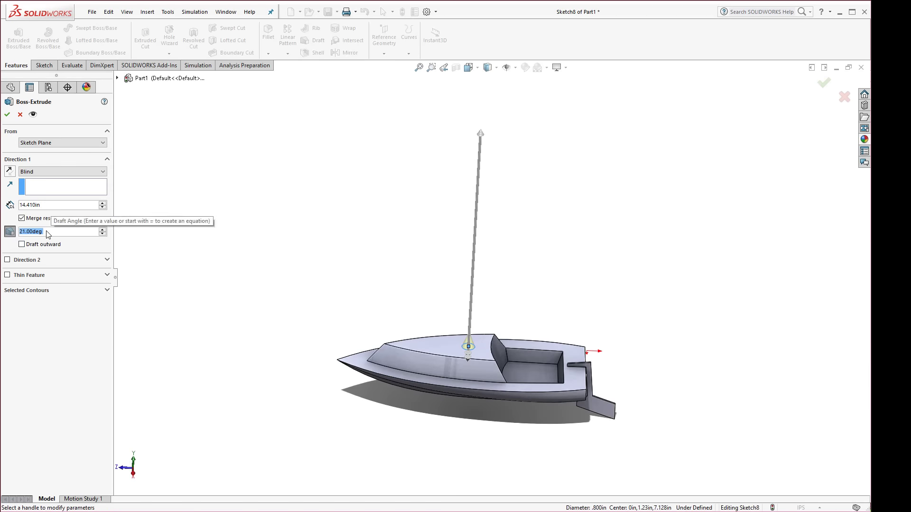
type("1")
key("Return")
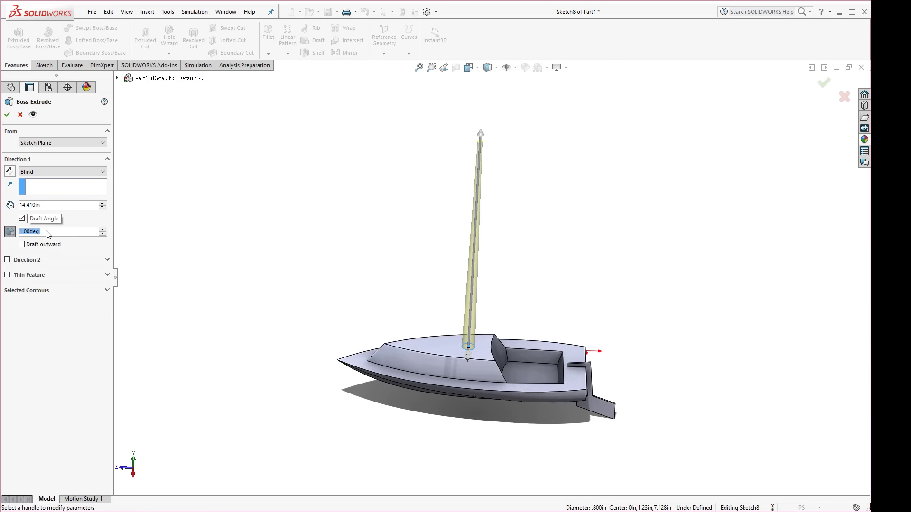
type("0.5")
key("Return")
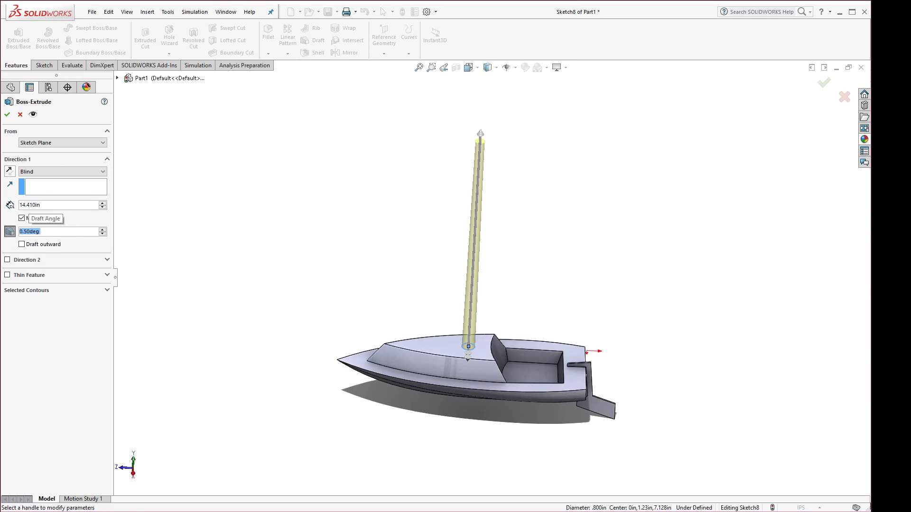
left_click(7, 116)
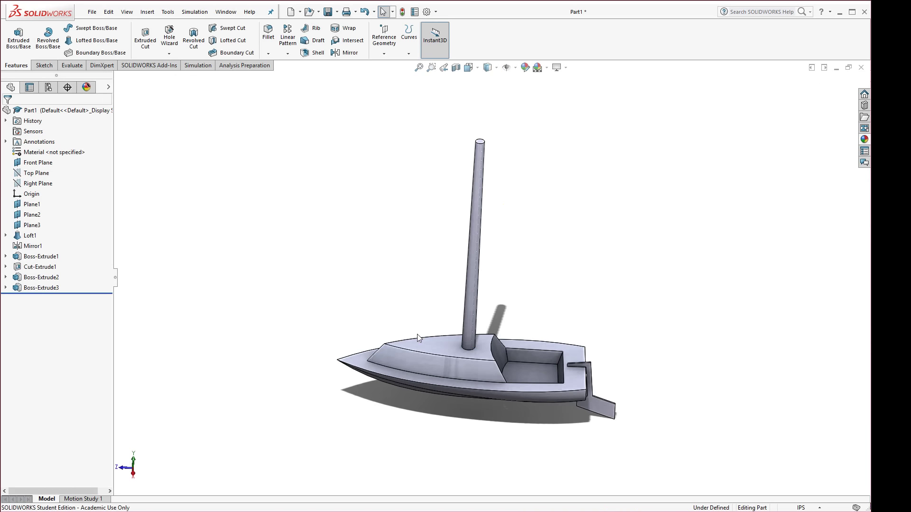
Sketch a closed tapered boom profile on the Right Plane, from the mast sternward, about 8.3 in long and 0.69 in tall at the mast.
left_click(36, 184)
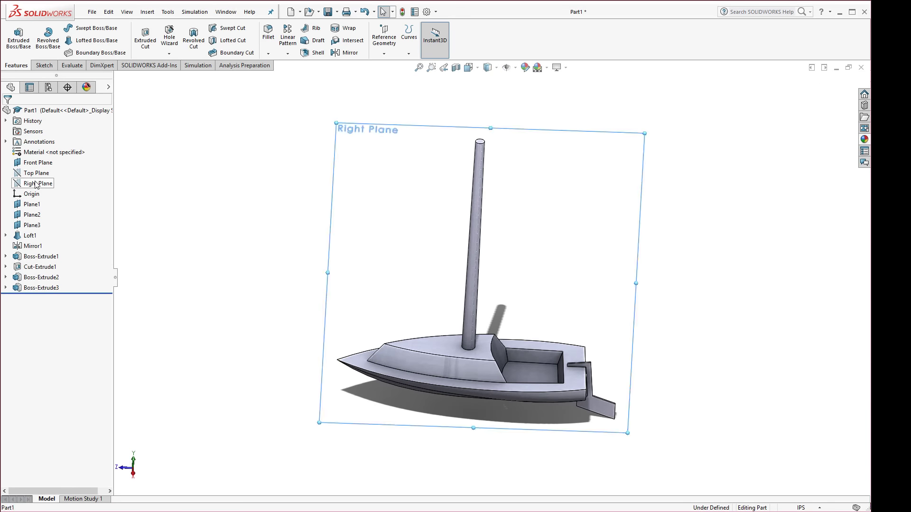
left_click(50, 167)
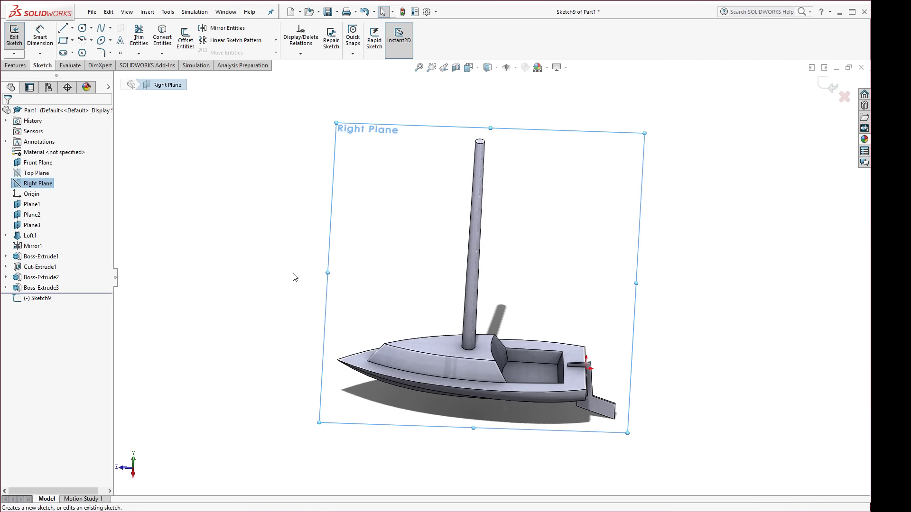
key("space")
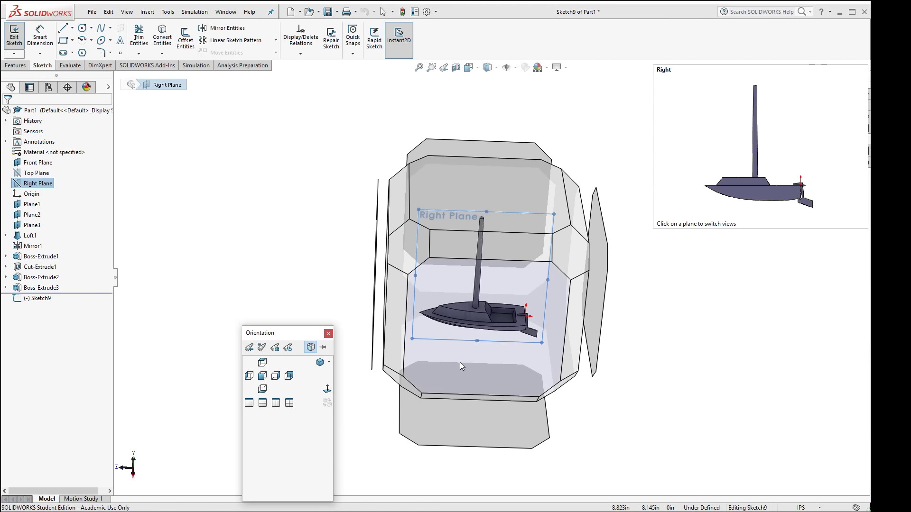
left_click(460, 362)
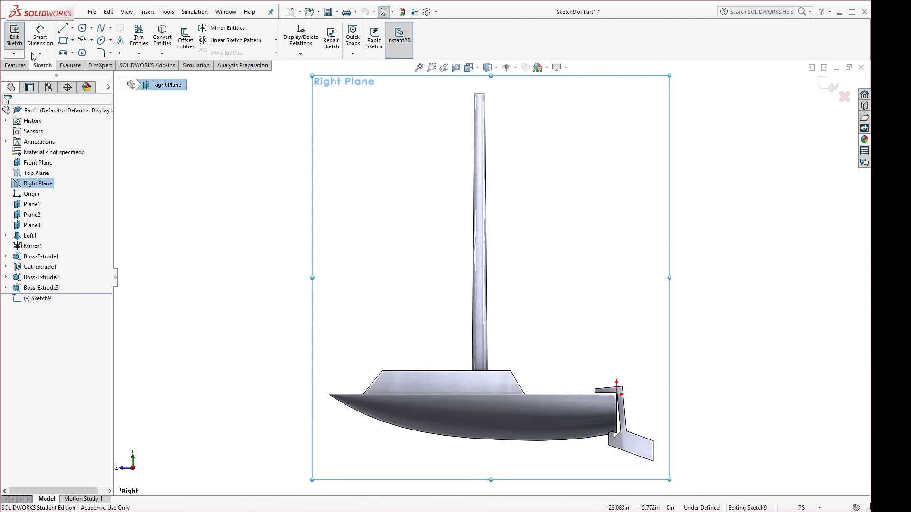
left_click(63, 32)
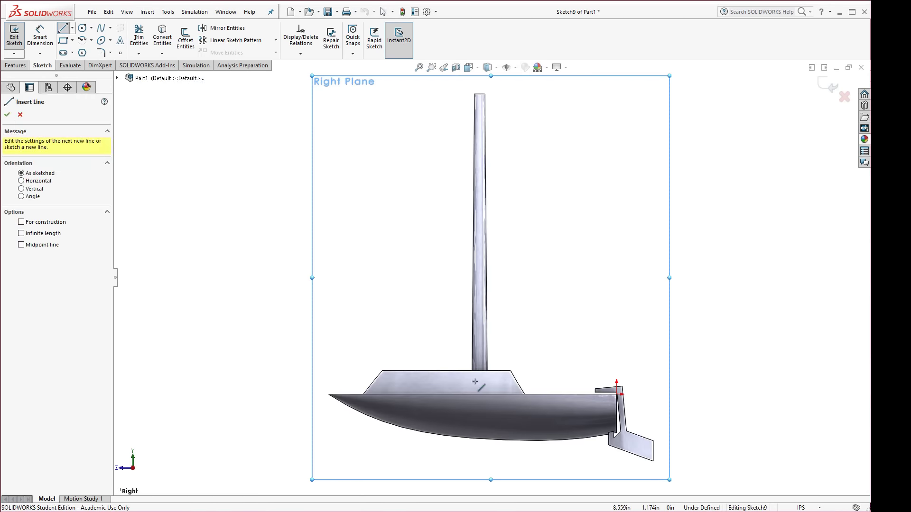
left_click(483, 343)
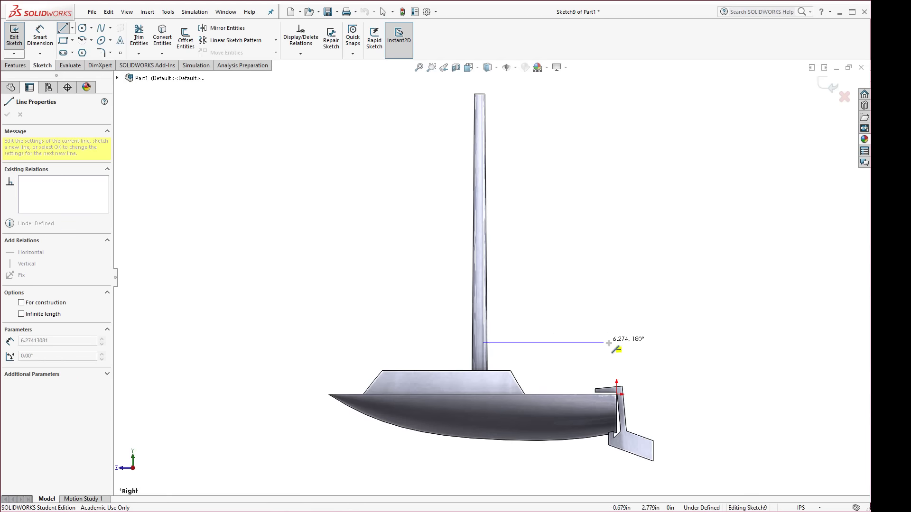
left_click(642, 343)
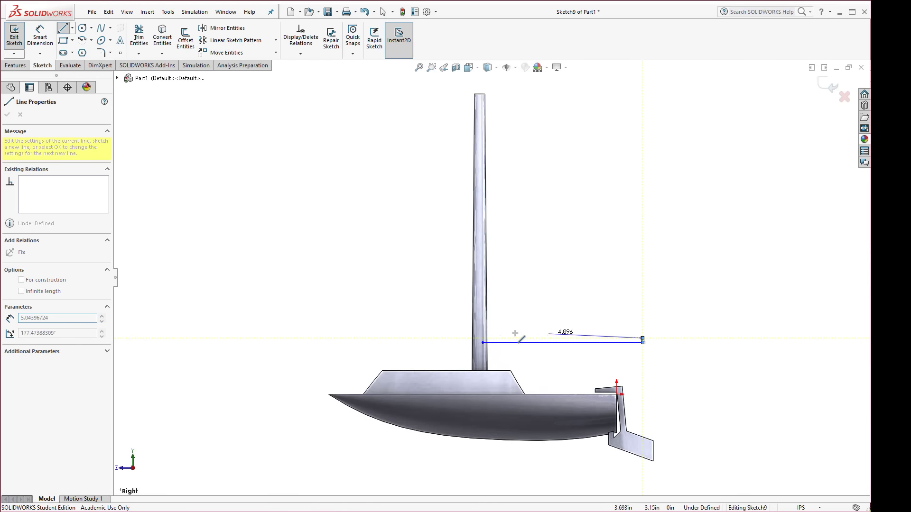
left_click(482, 329)
left_click(483, 343)
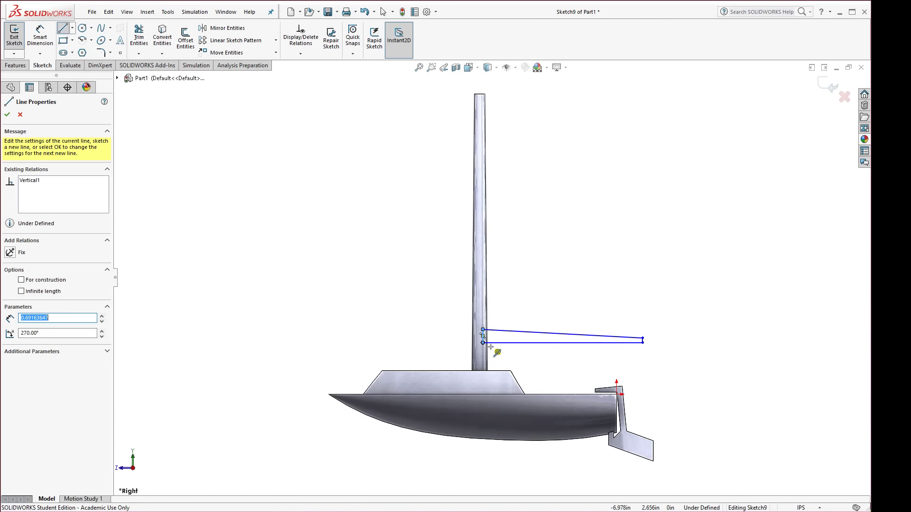
Finish the line chain and slim the boom profile by lowering its slanted upper line.
key("Escape")
scroll(546, 328, "down", 5)
left_click_drag(558, 314, 558, 321)
left_click(508, 406)
key("f")
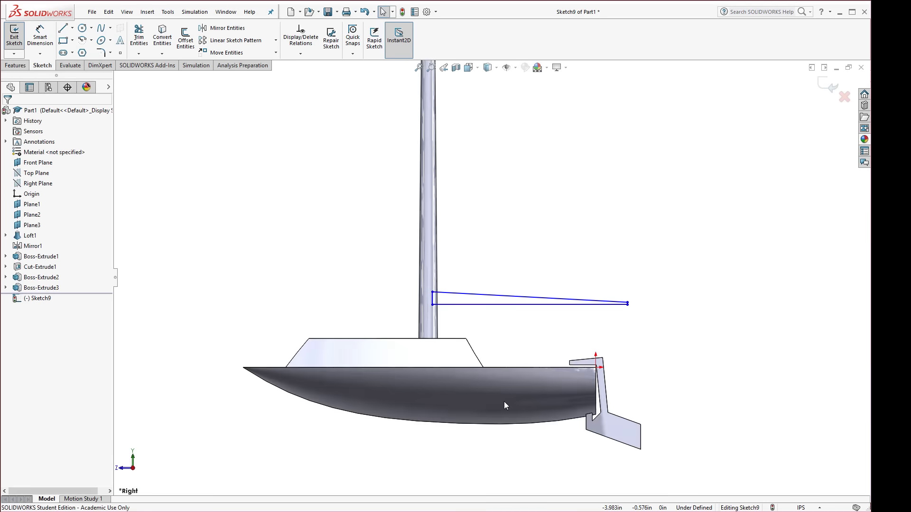
middle_click_drag(479, 343, 446, 378)
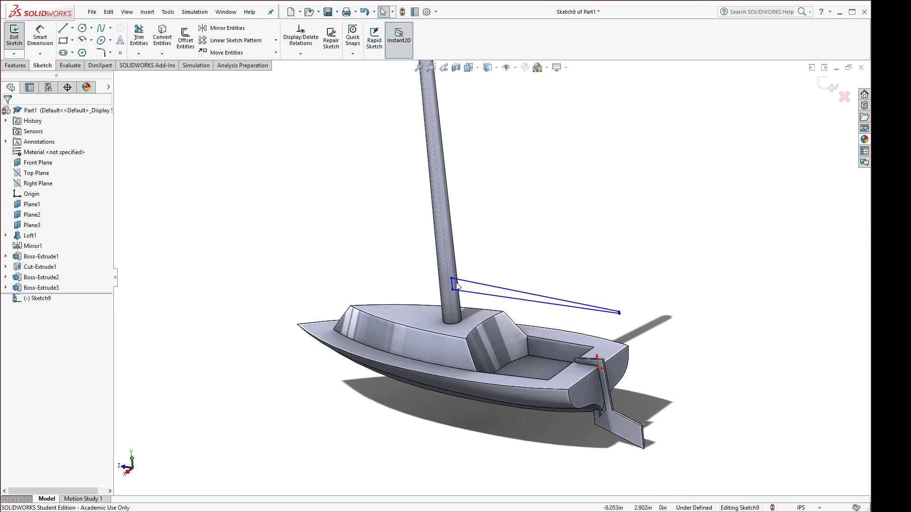
left_click(21, 65)
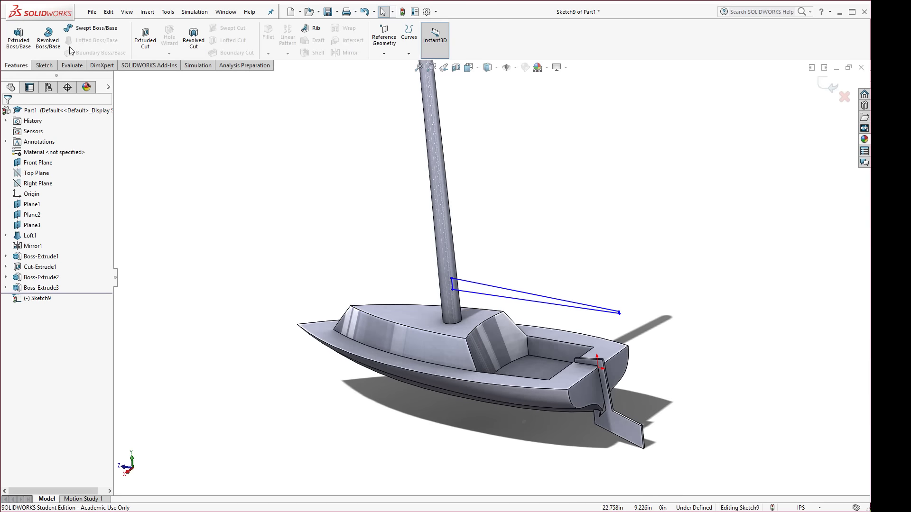
left_click(47, 40)
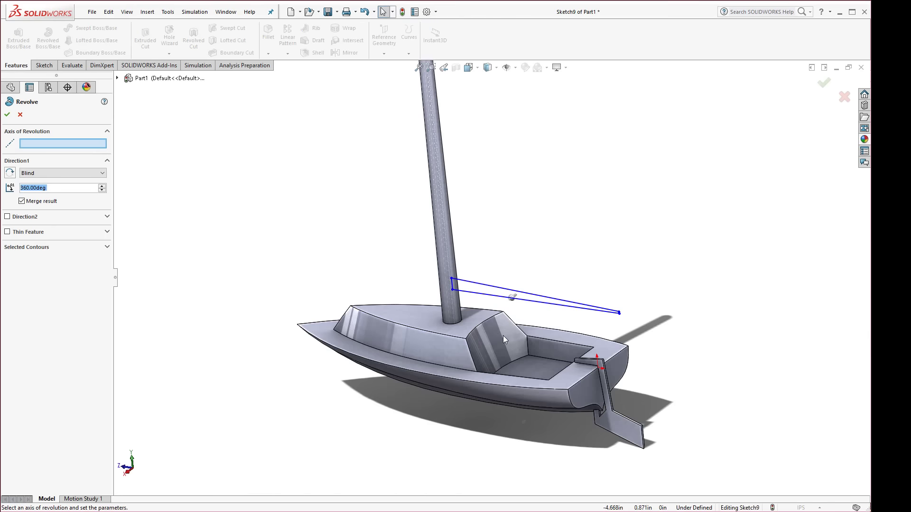
left_click(535, 304)
mouse_move(485, 323)
middle_mouse_down()
mouse_move(512, 309)
mouse_move(493, 317)
middle_mouse_up()
left_click(20, 116)
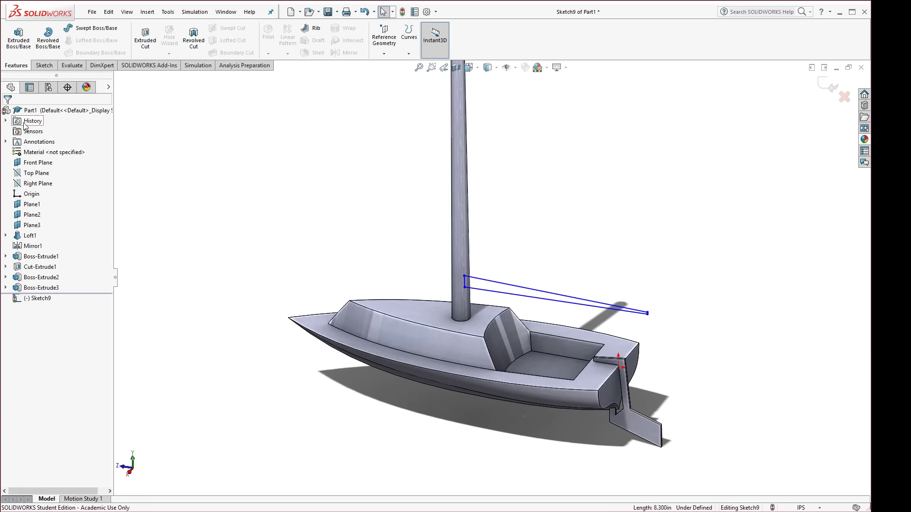
Start a Boss-Extrude of the tapered boom profile with a Mid Plane end condition and a depth of 0.05 in.
left_click(15, 51)
left_click(42, 171)
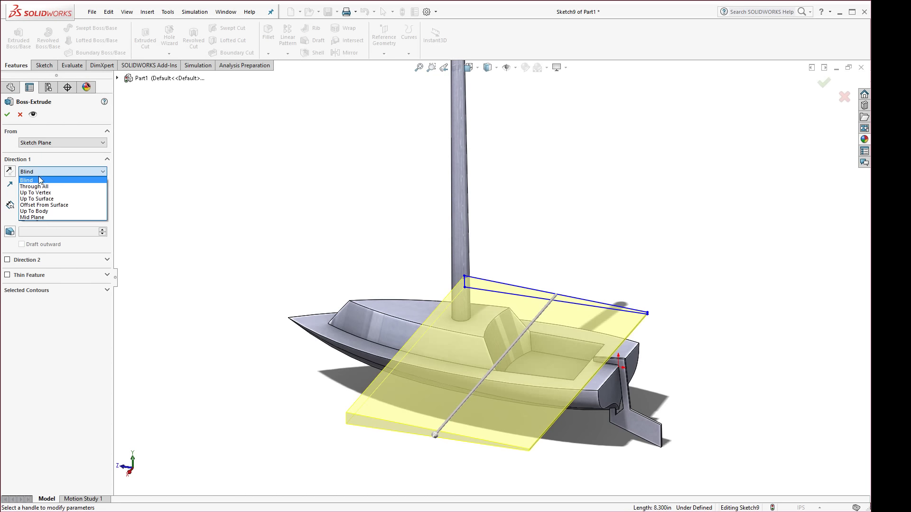
left_click(34, 221)
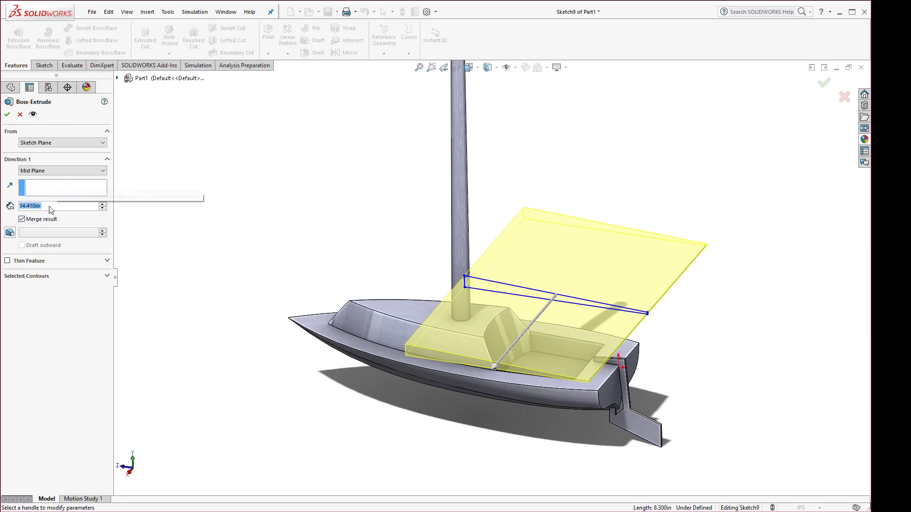
type(".0")
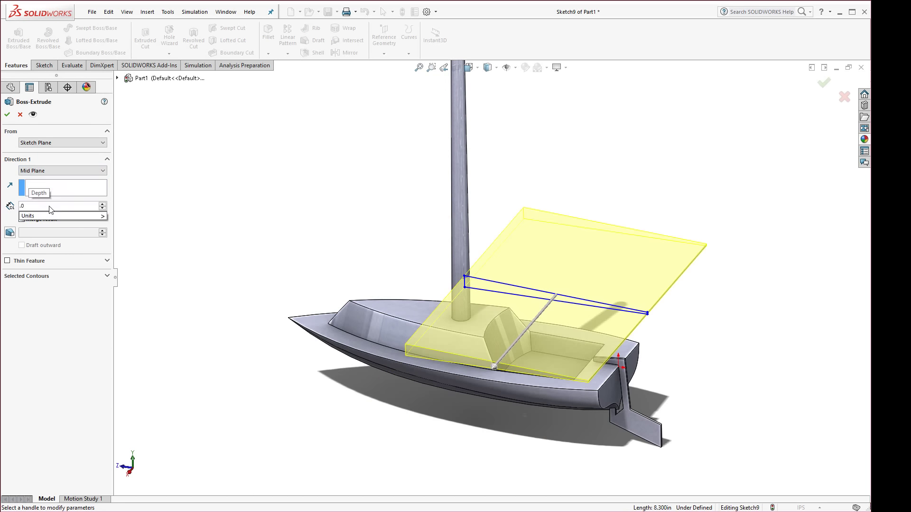
type("5")
key("Return")
Thicken the boom to 0.125 in, keep it merged with the body, and finish the extrusion.
middle_click_drag(365, 287, 421, 261)
scroll(421, 260, "up", 3)
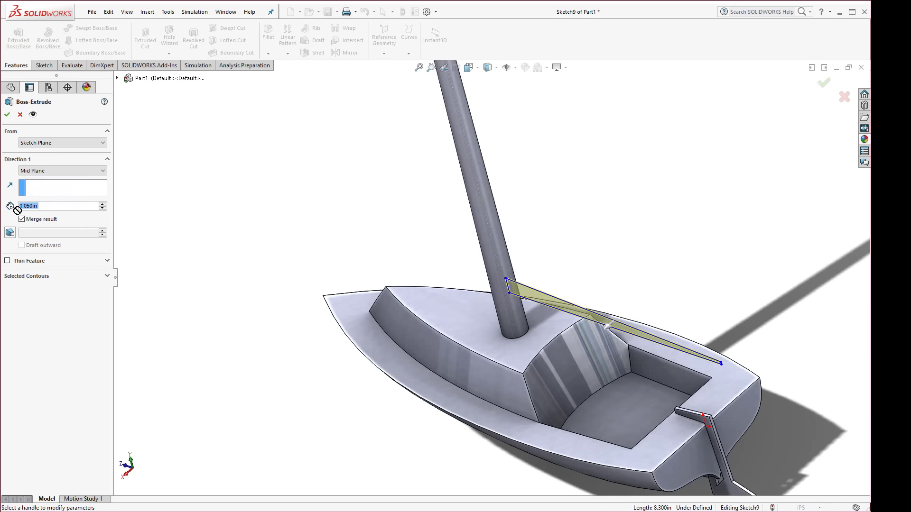
type(".125")
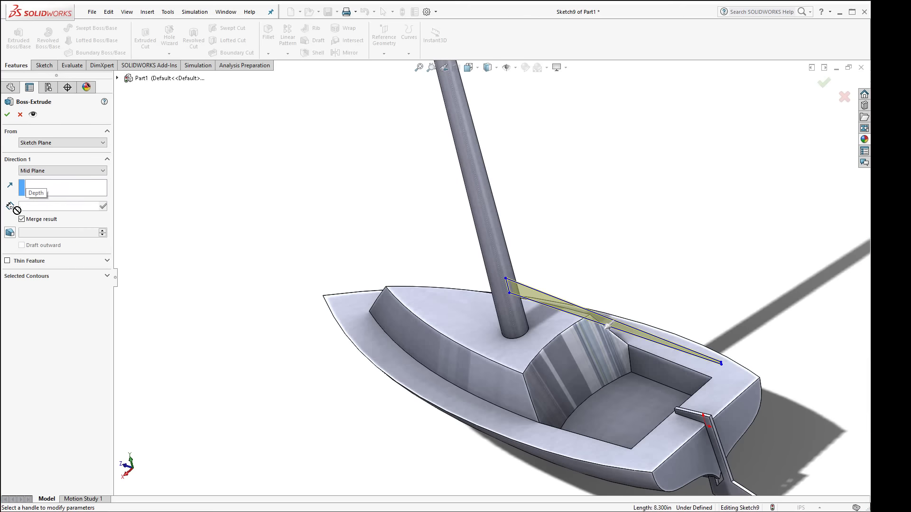
key("Return")
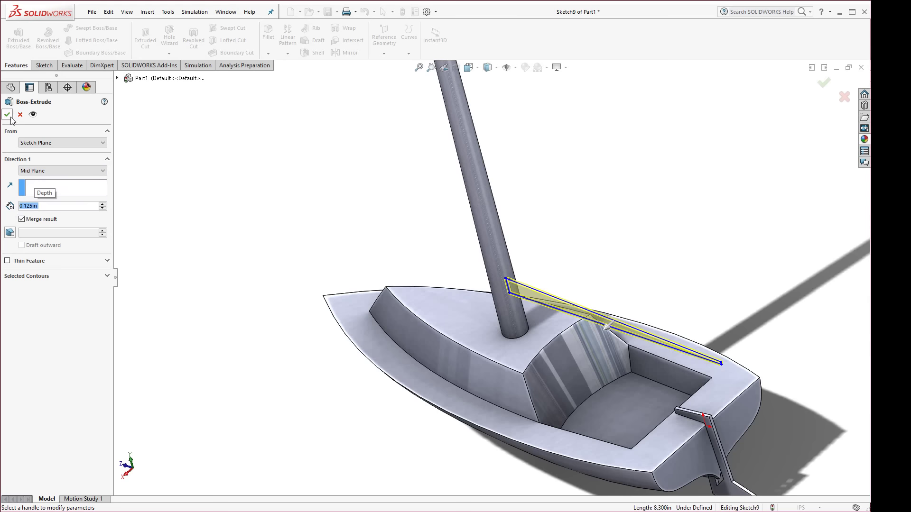
left_click(7, 114)
key("f")
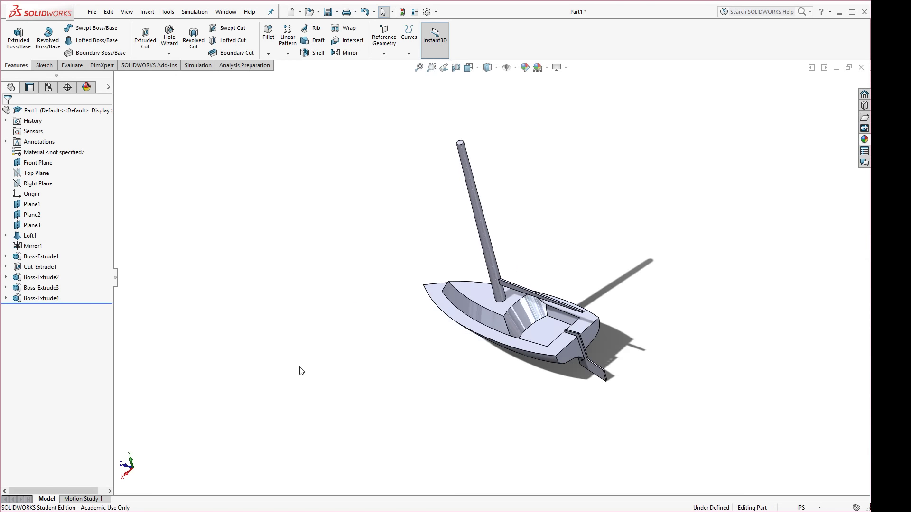
middle_click_drag(302, 371, 402, 370)
scroll(522, 204, "down", 3)
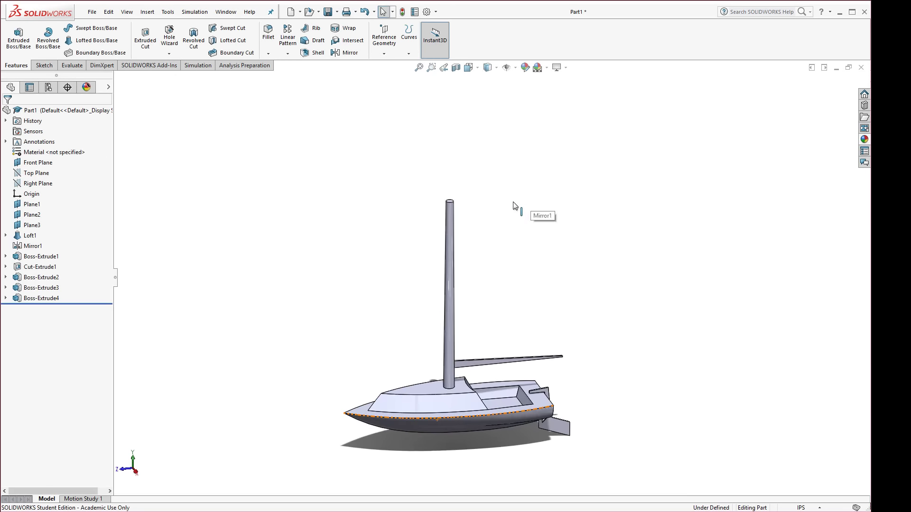
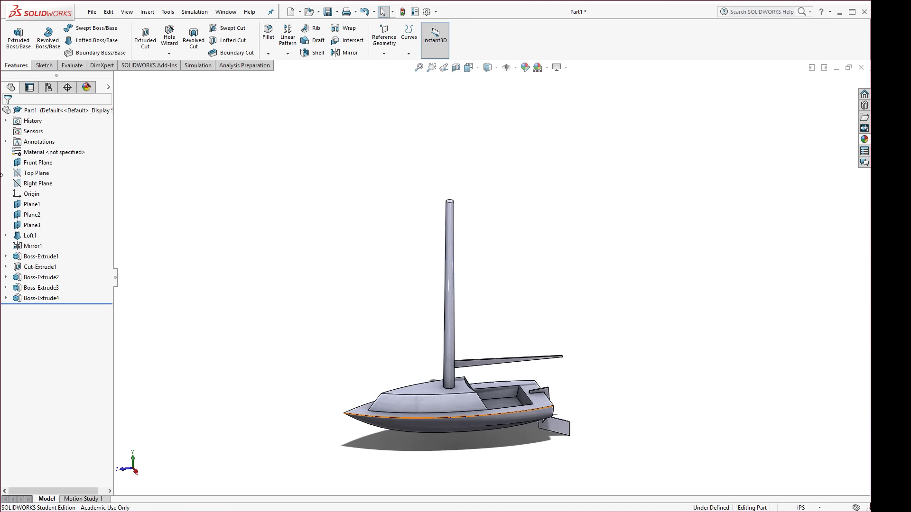
On the Front Plane, sketch a three-point spline about 17.3 in long, bulging sideways from masthead to boom height, with wireframe display on.
left_click(33, 163)
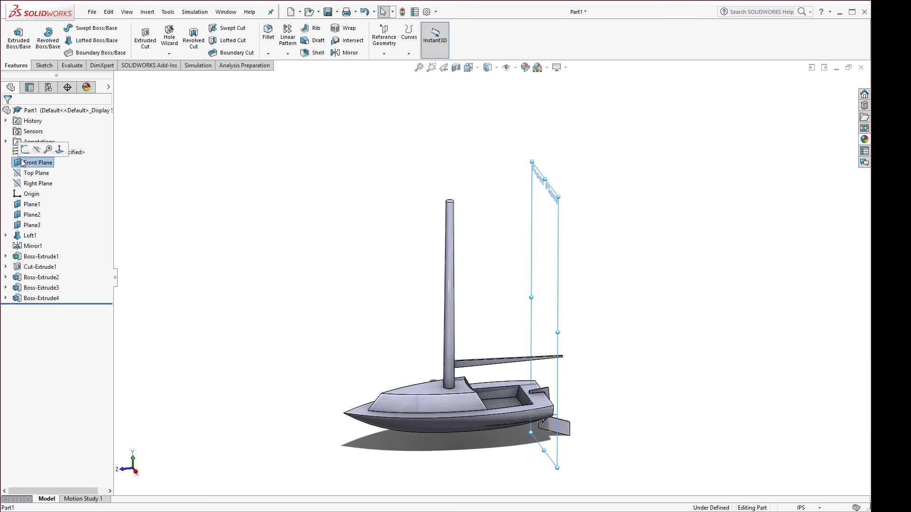
left_click(25, 151)
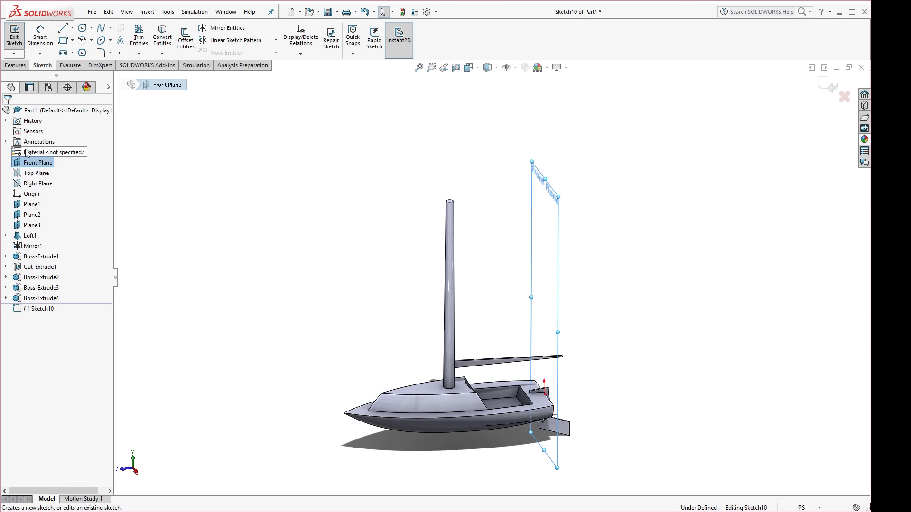
key("space")
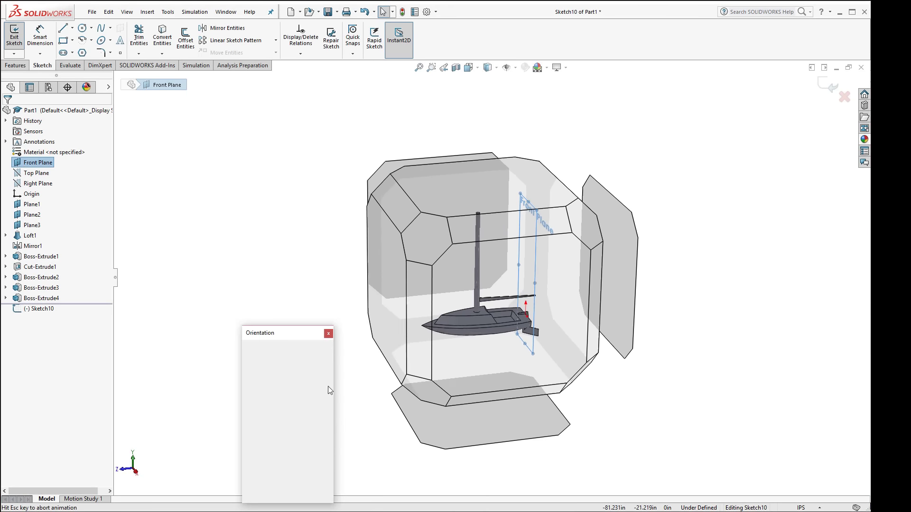
left_click(263, 377)
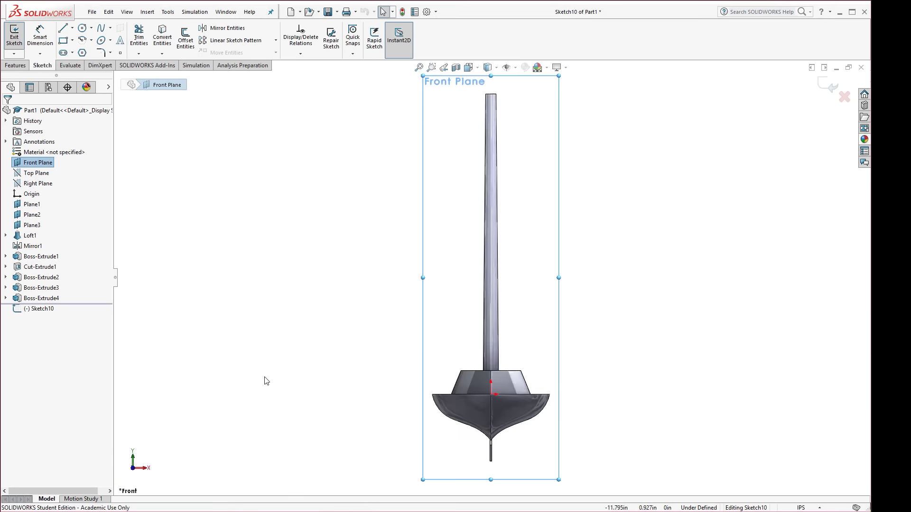
left_click(100, 30)
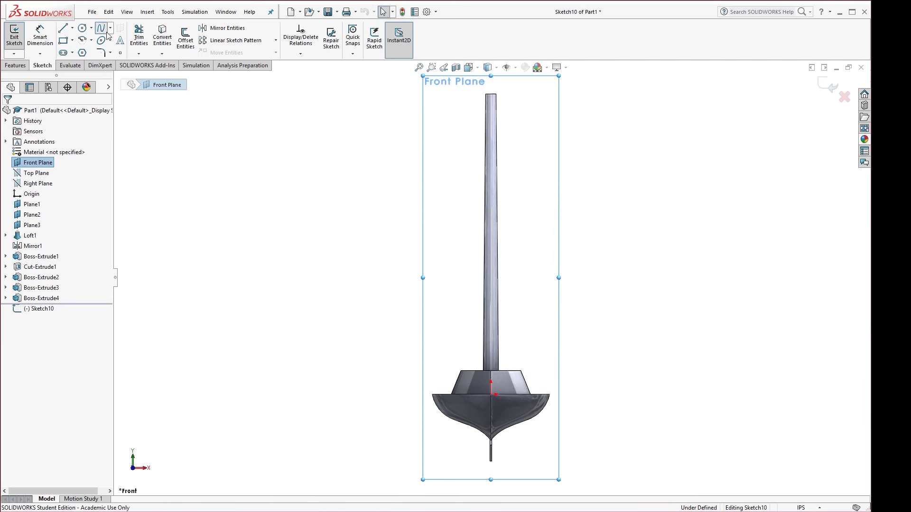
left_click(492, 98)
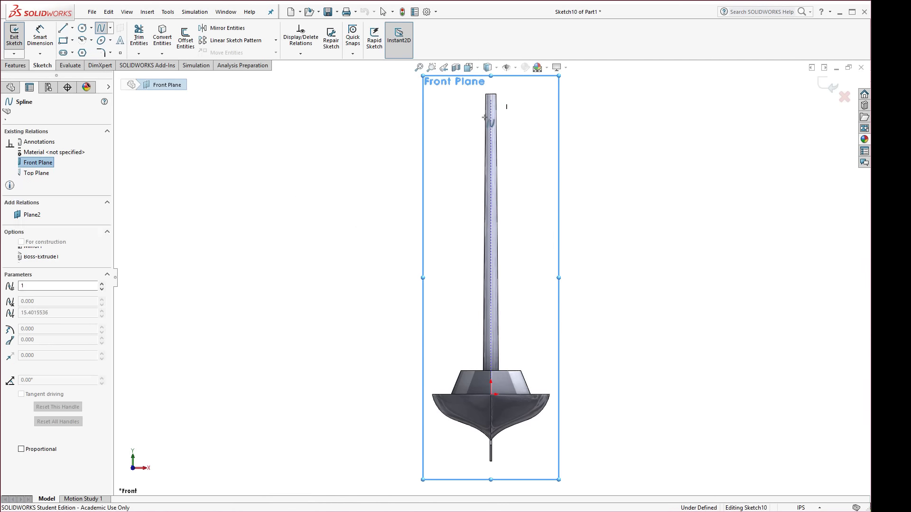
left_click(411, 304)
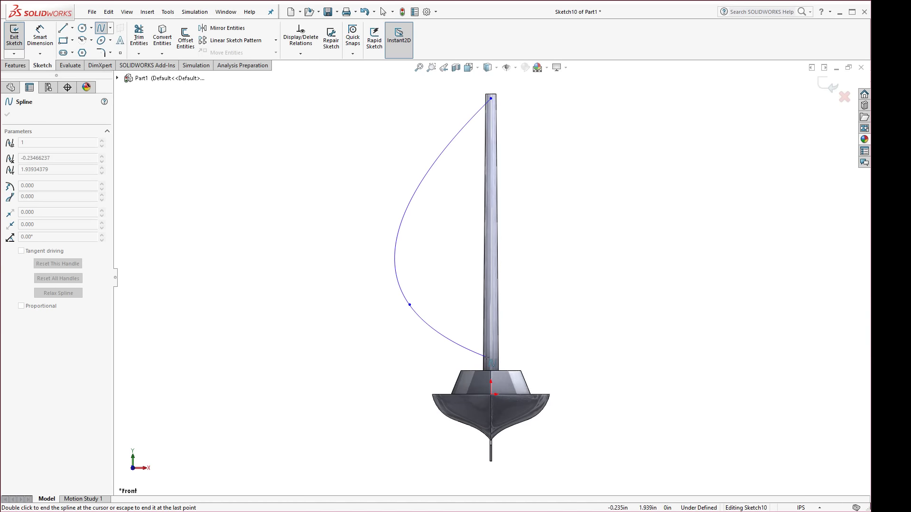
left_click(495, 69)
left_click(489, 135)
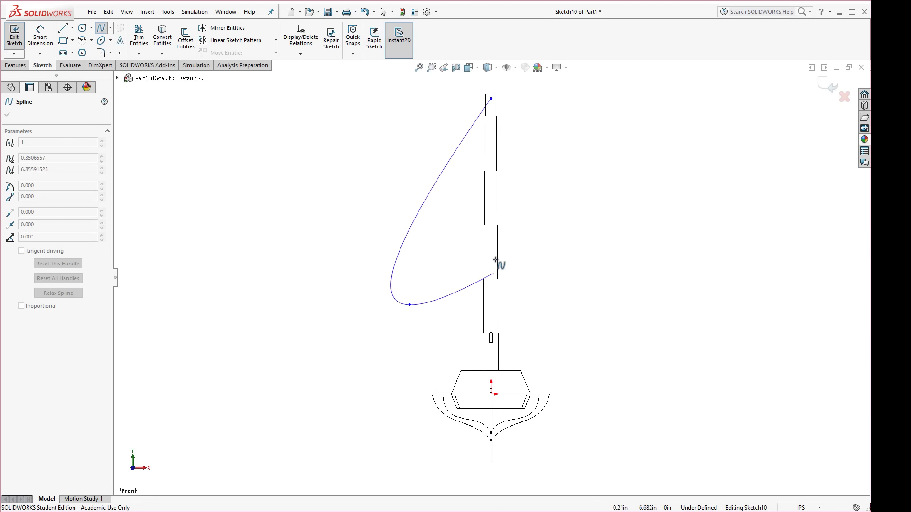
left_click(490, 338)
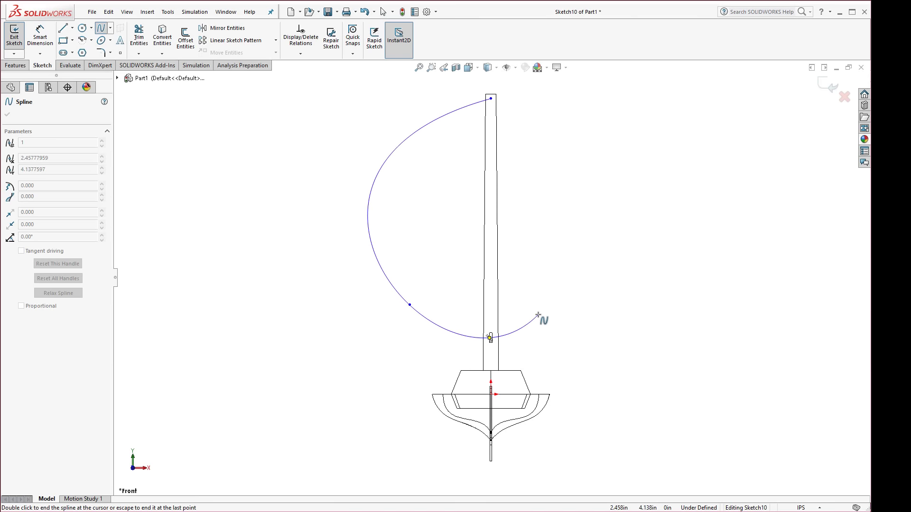
key("Escape")
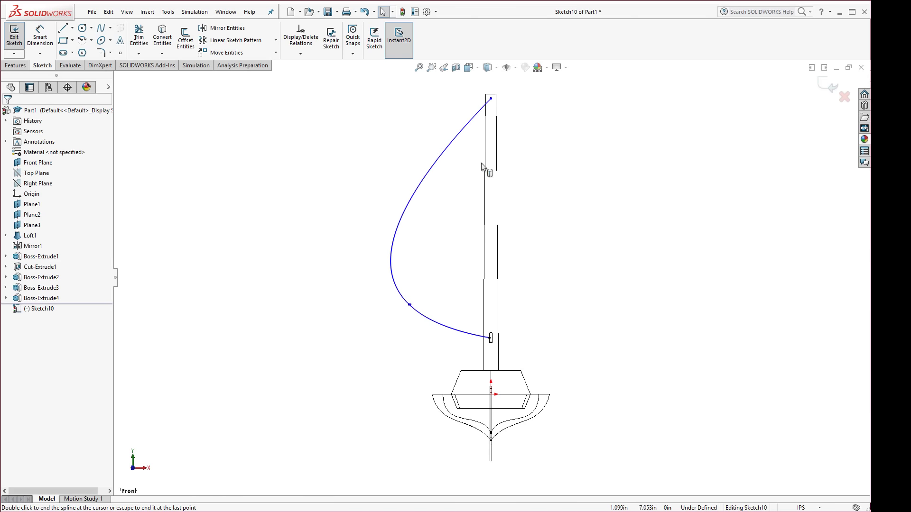
left_click(403, 12)
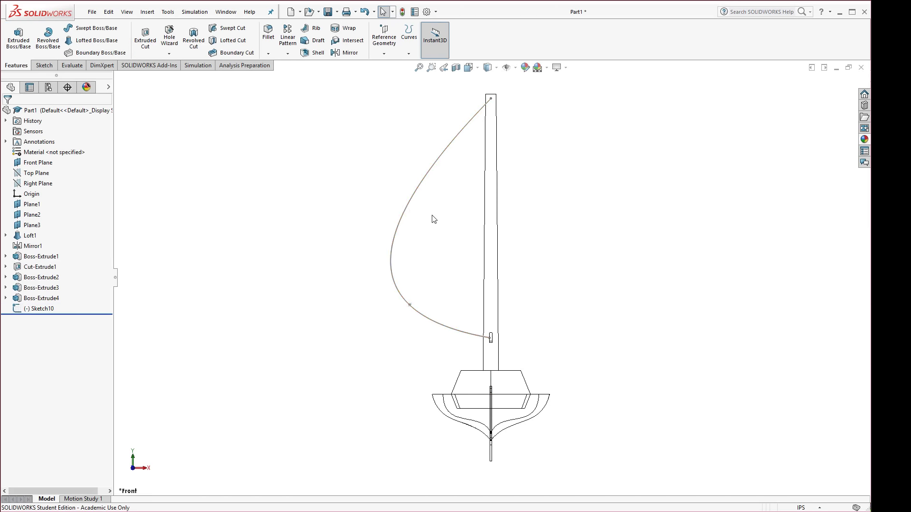
On the Right Plane, sketch a sternward-bowed spline from the masthead through about (-4.9, 6) in to the boom's mast end.
middle_click_drag(365, 229, 332, 294)
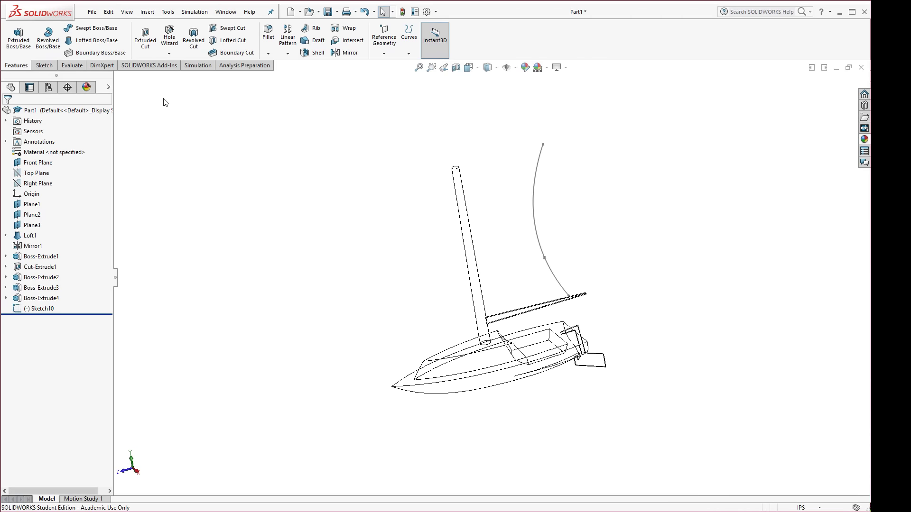
left_click(31, 183)
left_click(35, 171)
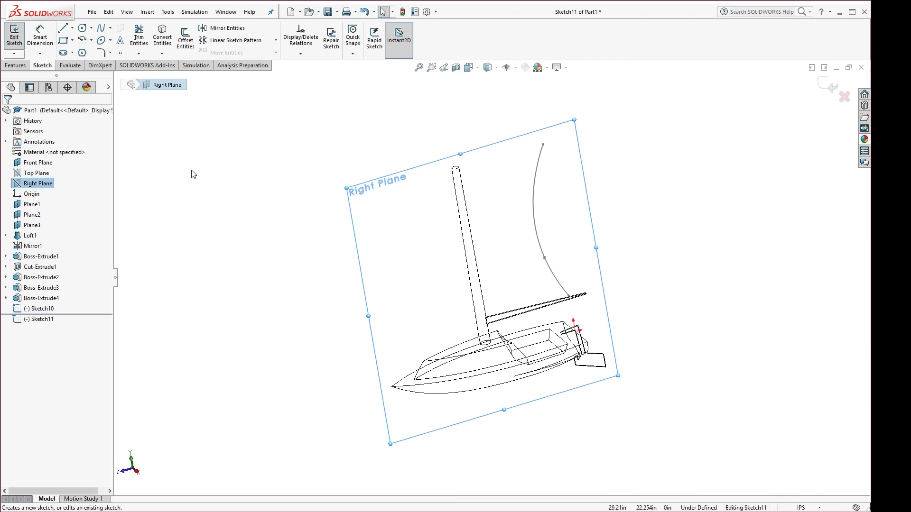
key("space")
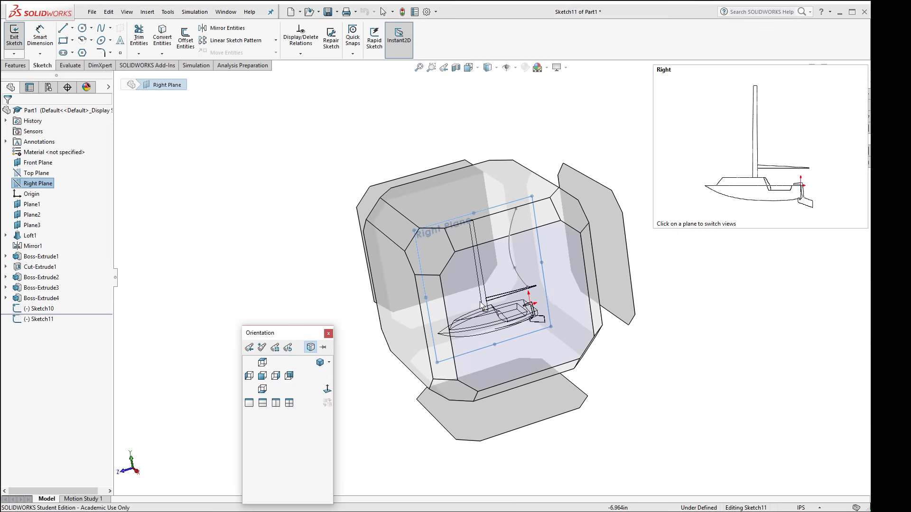
left_click(469, 297)
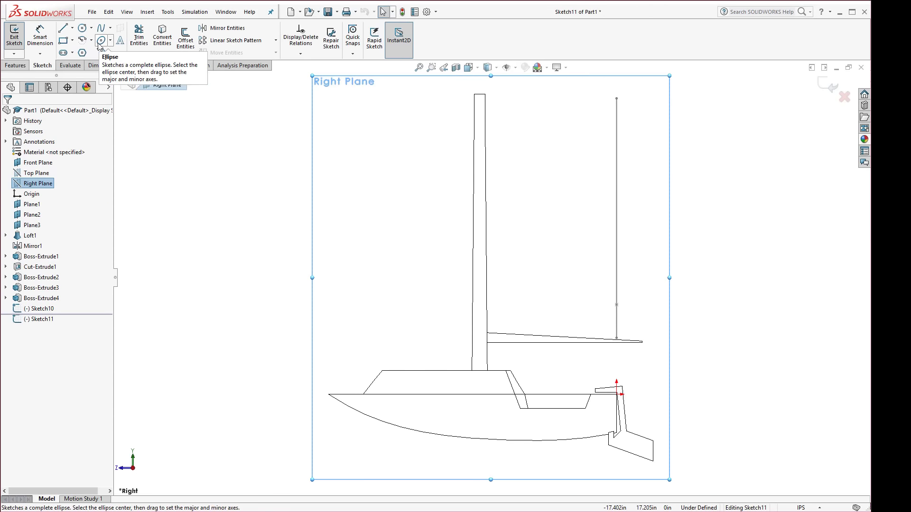
left_click(101, 28)
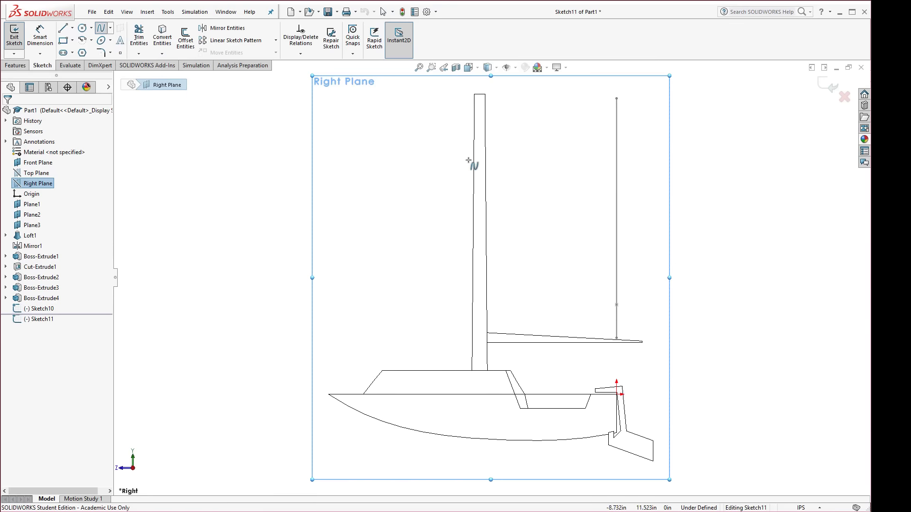
left_click(482, 97)
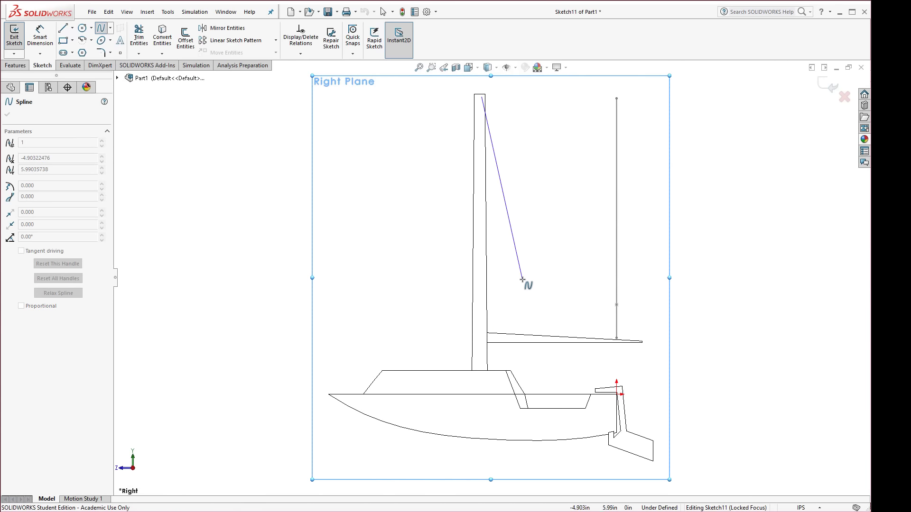
left_click(522, 280)
left_click(488, 338)
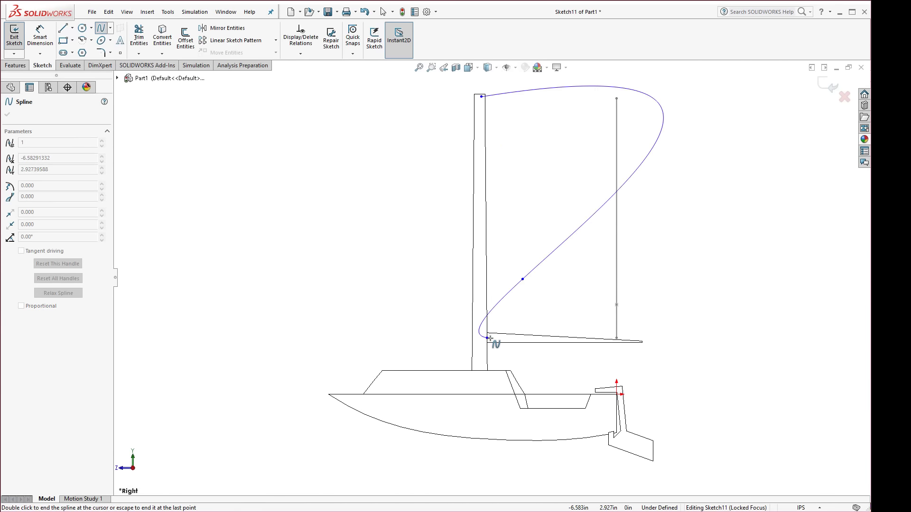
double_click(489, 338)
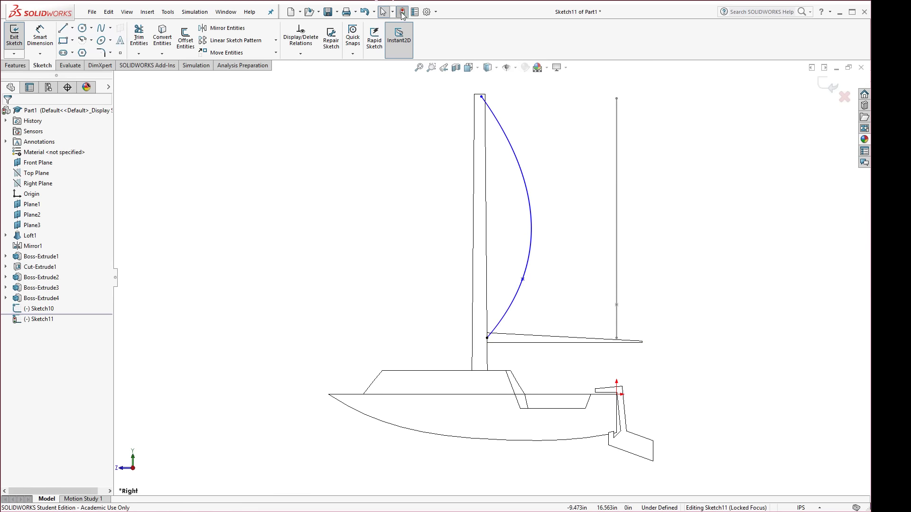
left_click(402, 15)
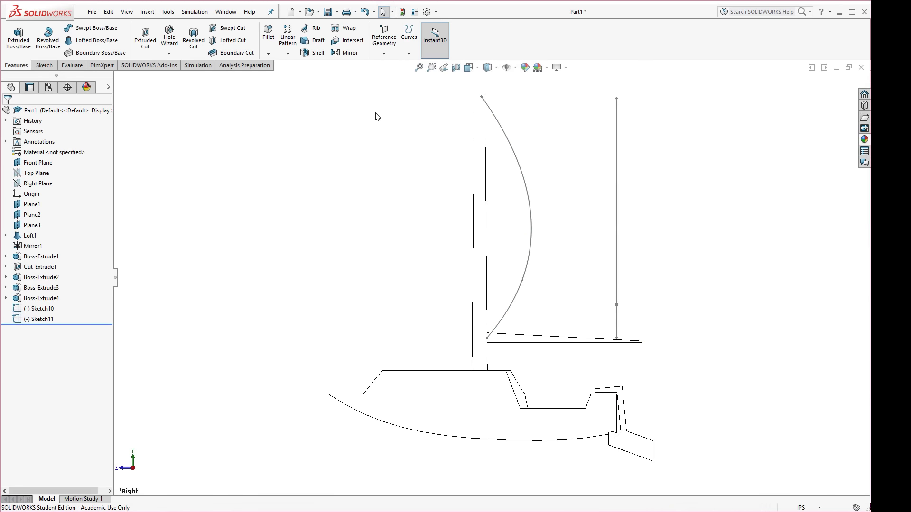
Start a Projected Curve from the front-view and side-view splines.
left_click(617, 207)
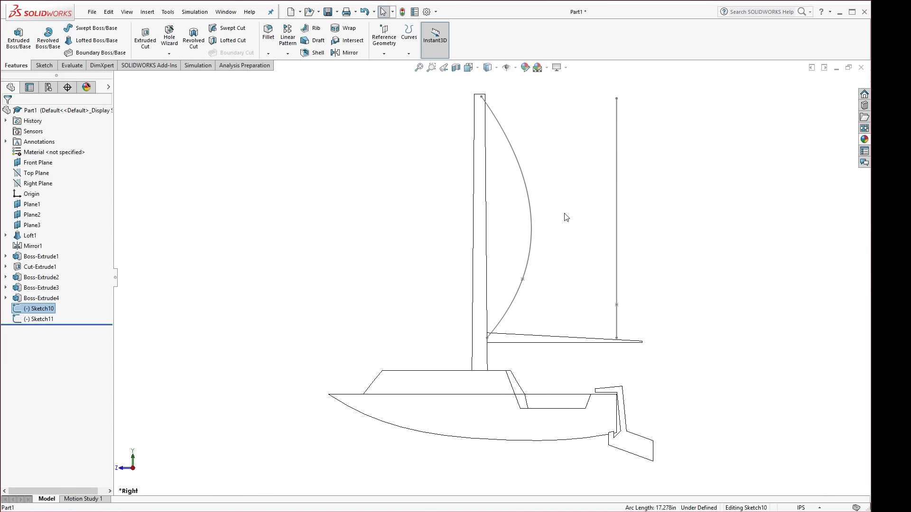
left_click(529, 204, "ctrl")
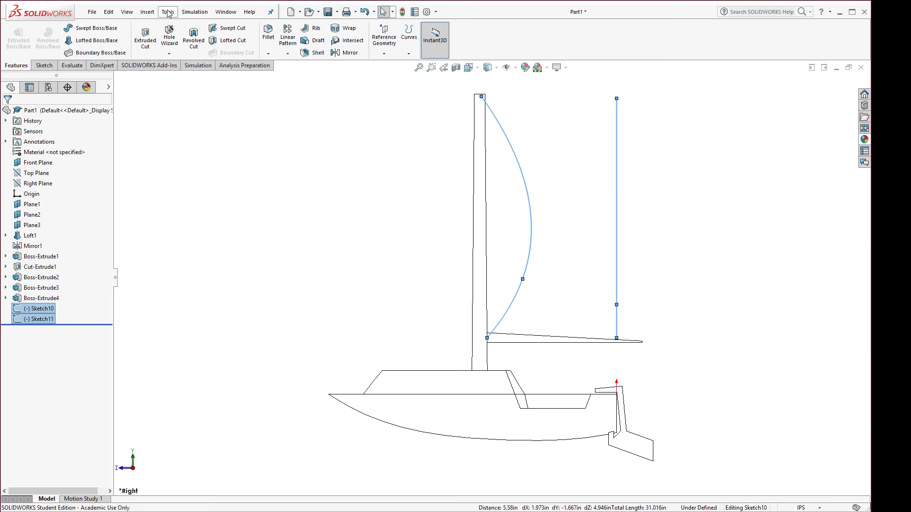
left_click(147, 12)
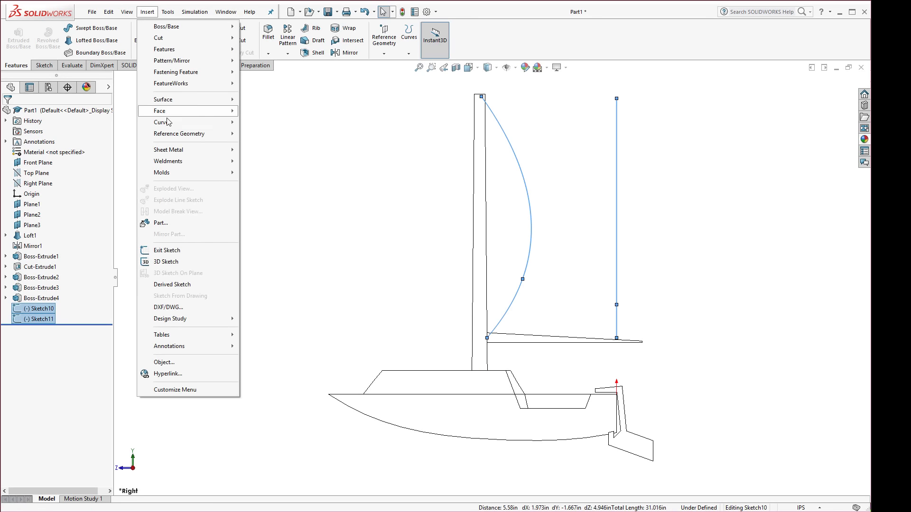
mouse_move(170, 125)
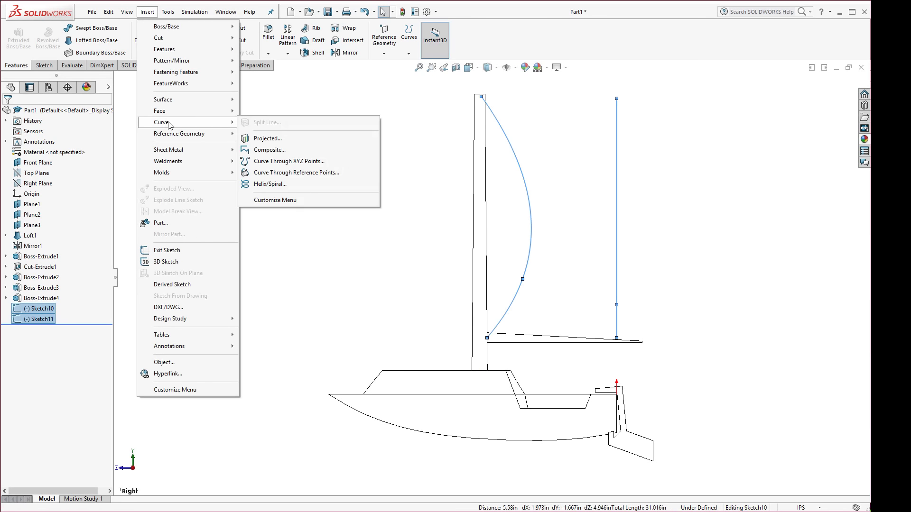
left_click(260, 139)
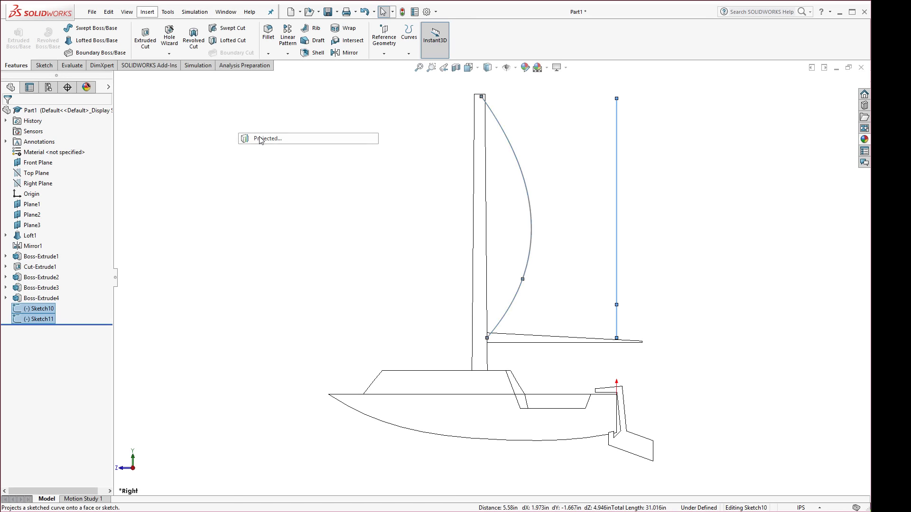
Create a projected curve from Sketch10 and Sketch11 using the sketch on sketch projection type.
middle_click_drag(243, 139, 413, 302)
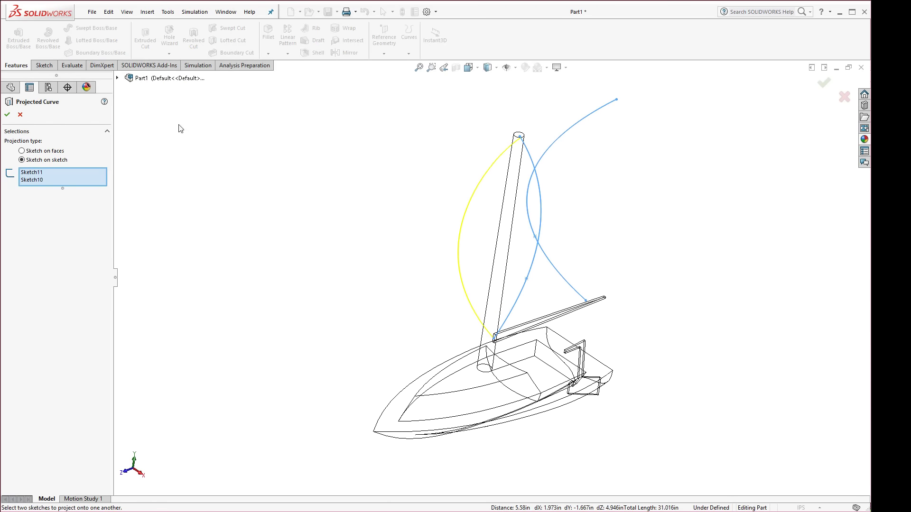
left_click(7, 115)
left_click(238, 194)
middle_click_drag(238, 195, 403, 233)
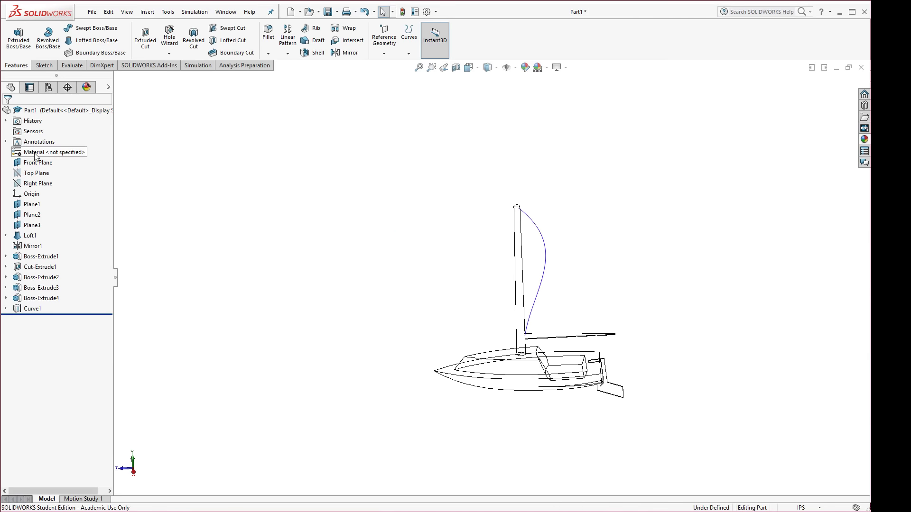
Sketch a three-point spline on the Right Plane from the mast top, bulging outward, to the aft end of the boom.
left_click(33, 183)
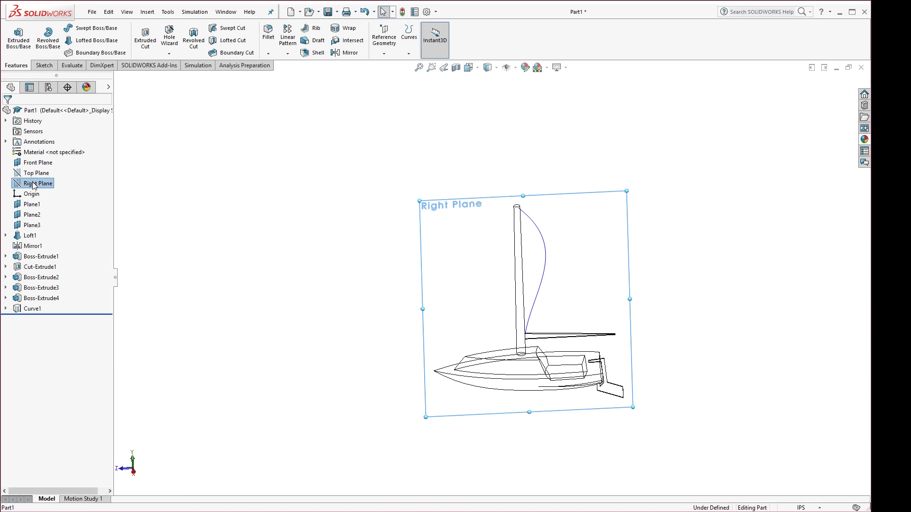
left_click(42, 173)
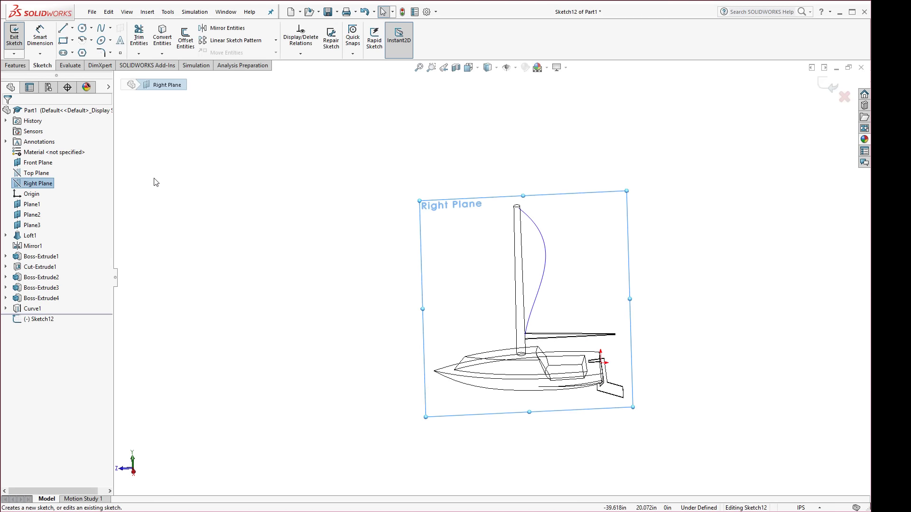
key("space")
left_click(470, 363)
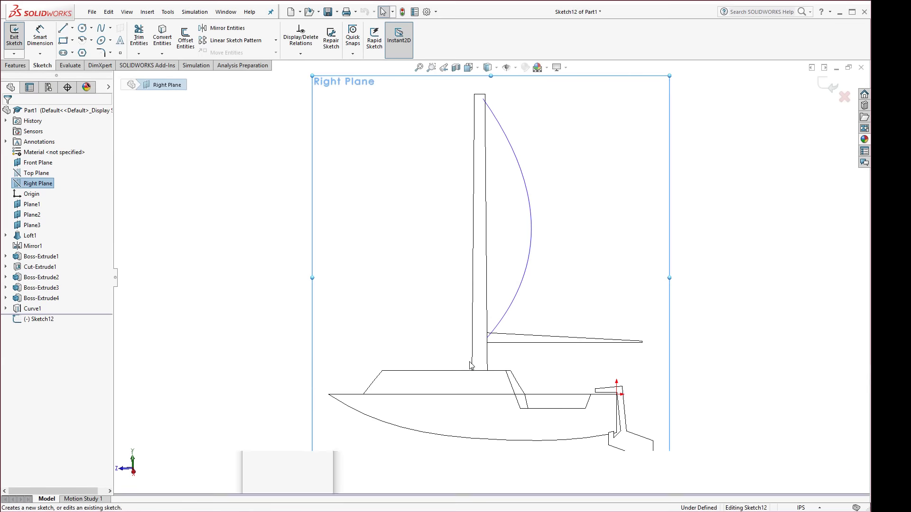
left_click(100, 29)
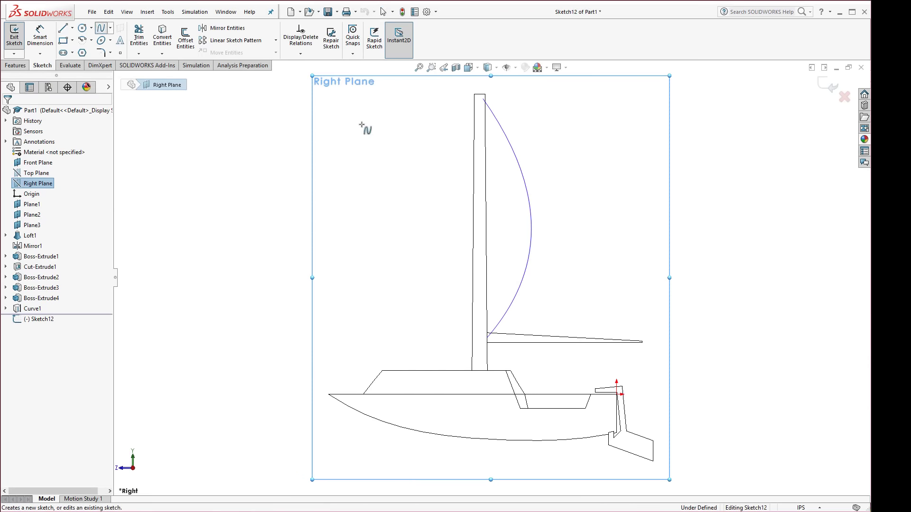
left_click(485, 98)
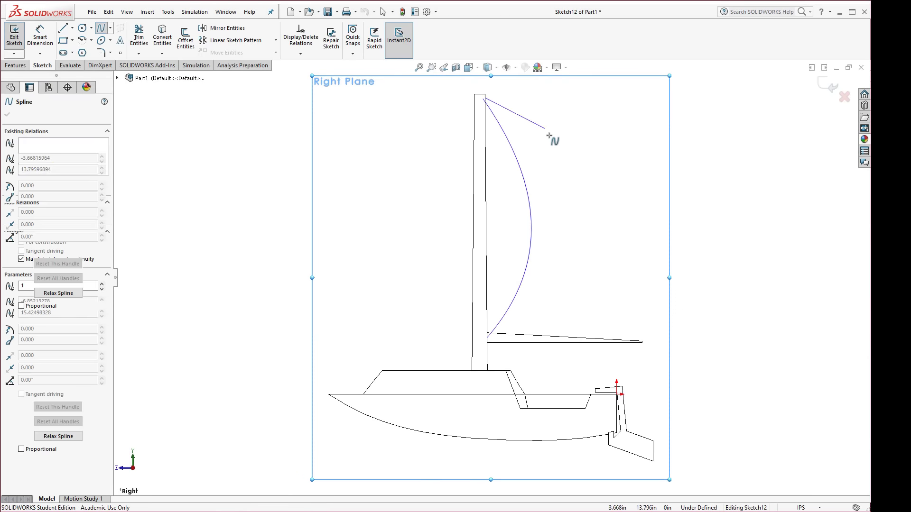
left_click(651, 225)
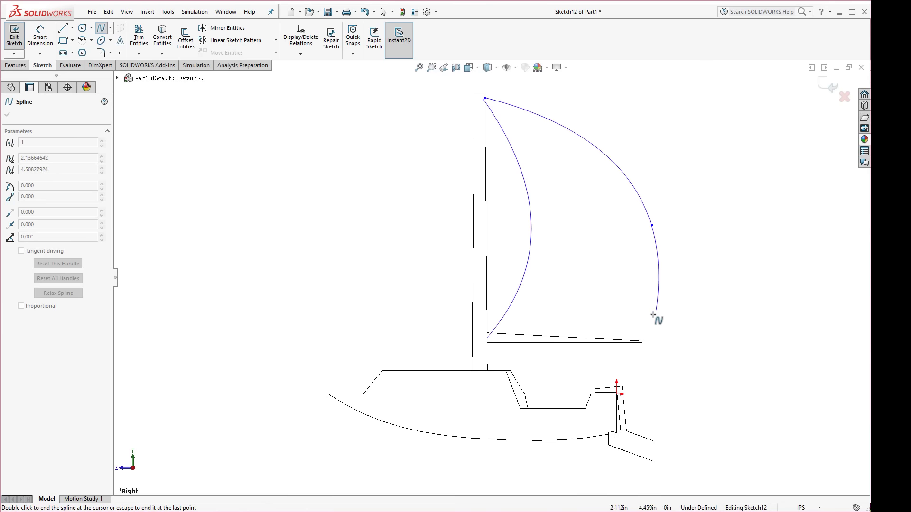
double_click(641, 338)
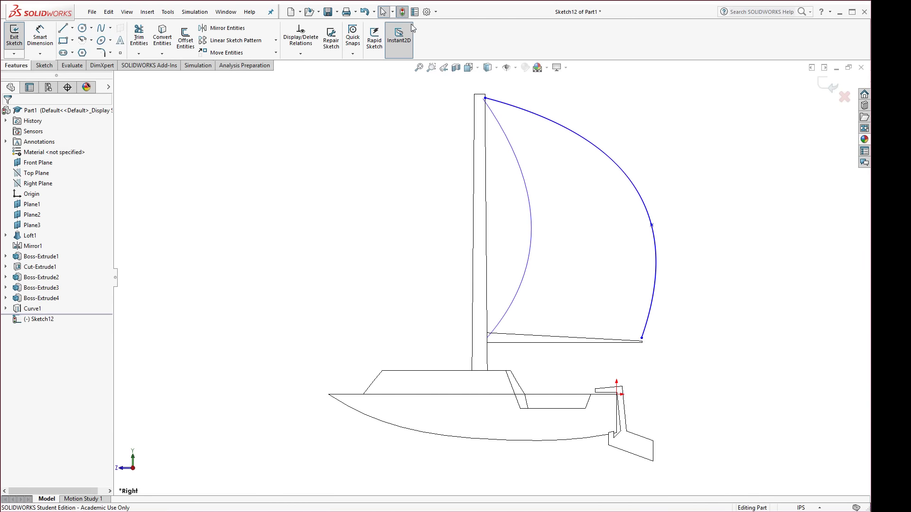
left_click(402, 11)
Make the Surfaces tools available and loft a sail surface between the projected curve and the outer spline sketch.
mouse_move(392, 152)
middle_mouse_down()
mouse_move(302, 230)
mouse_move(346, 219)
middle_mouse_up()
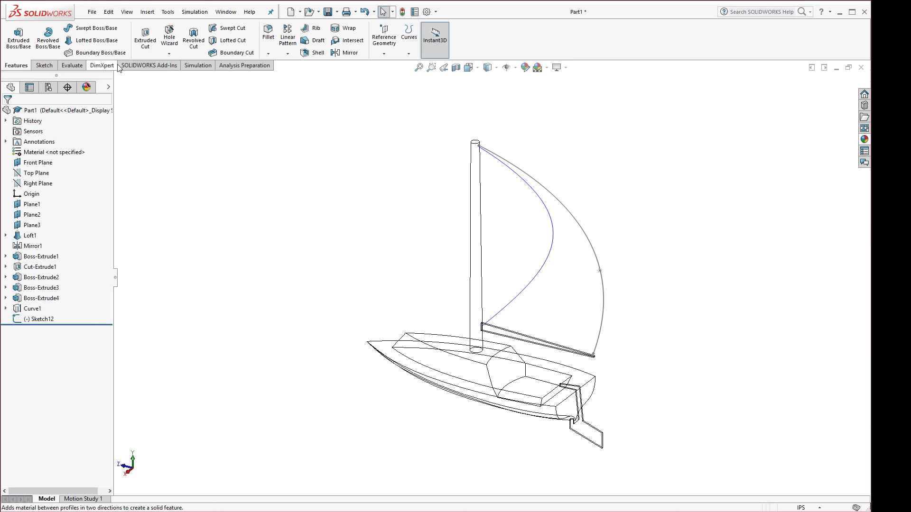
right_click(82, 69)
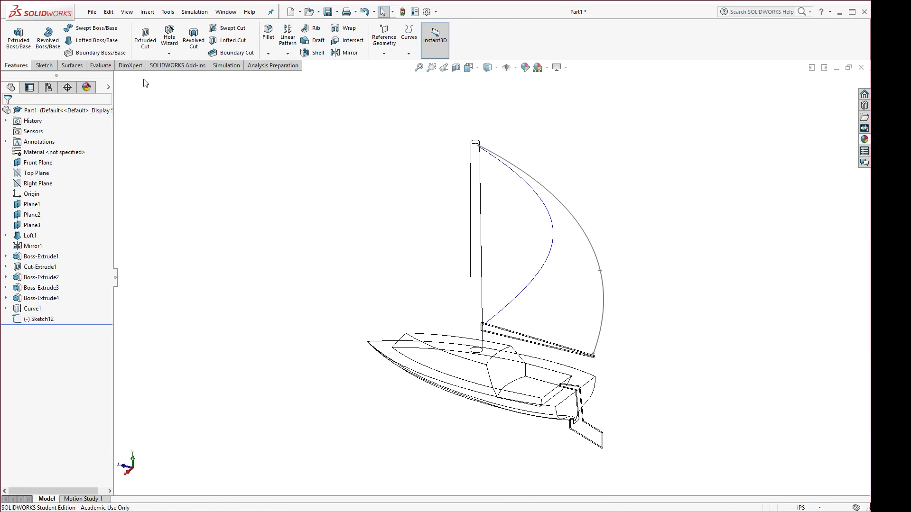
left_click(74, 66)
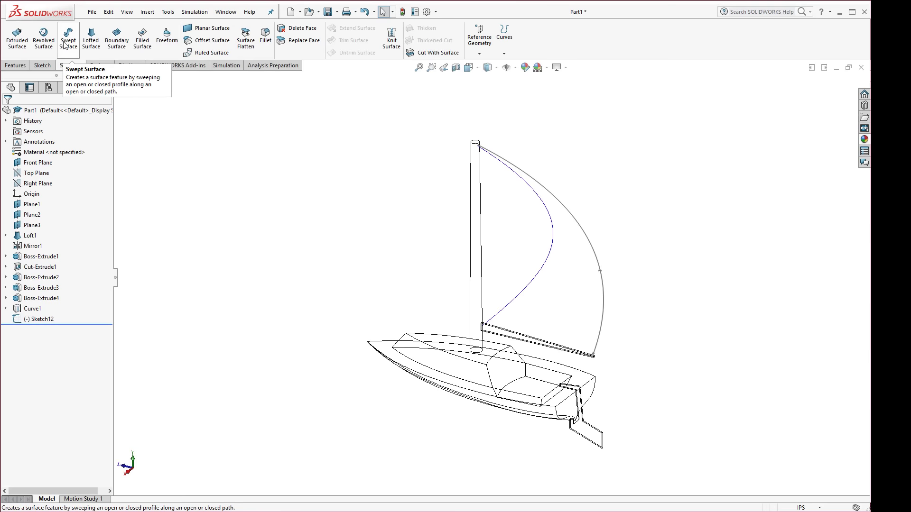
left_click(91, 41)
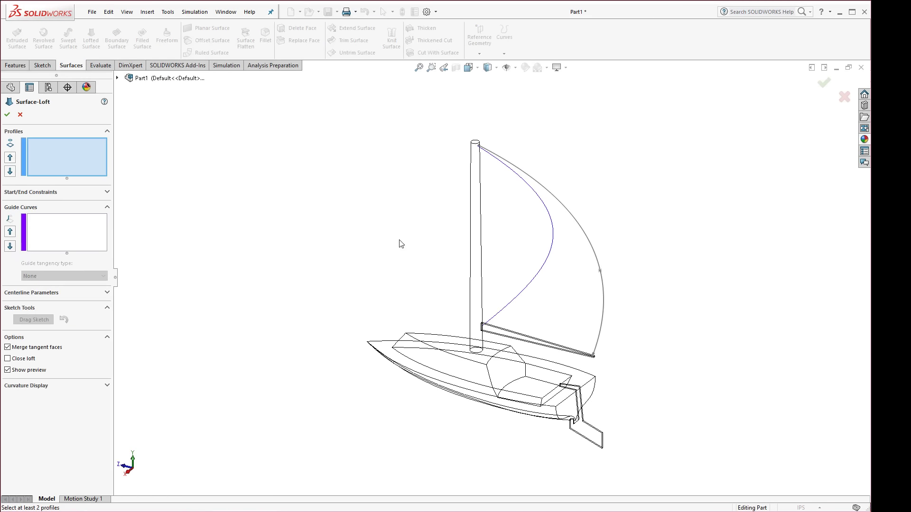
left_click(498, 317)
left_click(598, 350)
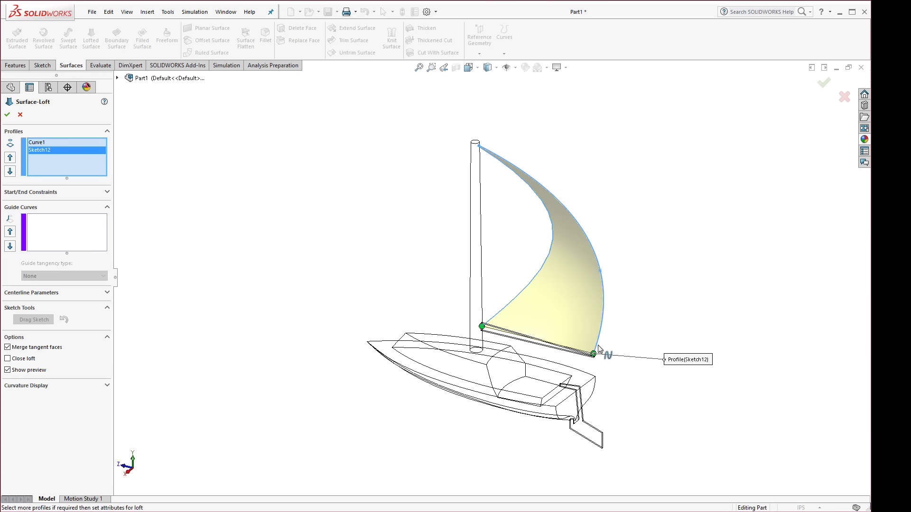
key("Return")
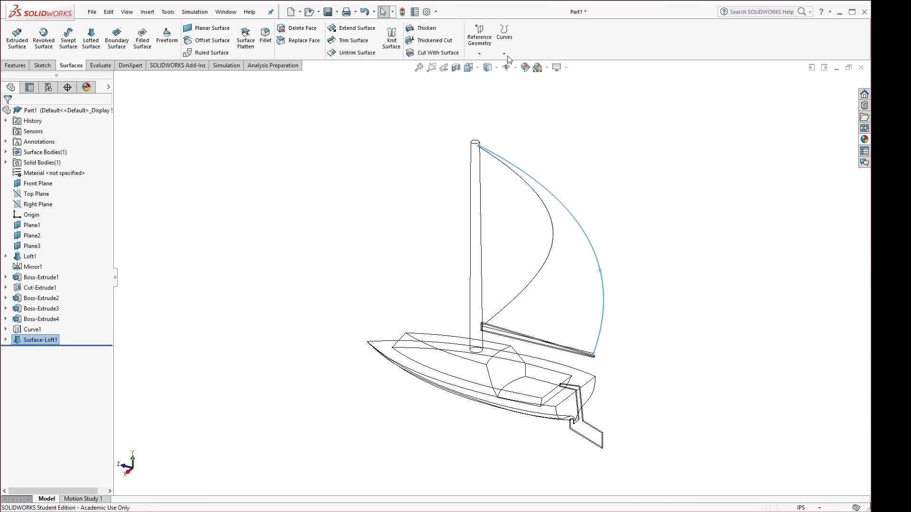
Set the display style to Shaded With Edges and inspect the sail and boat from the bow side.
left_click(495, 68)
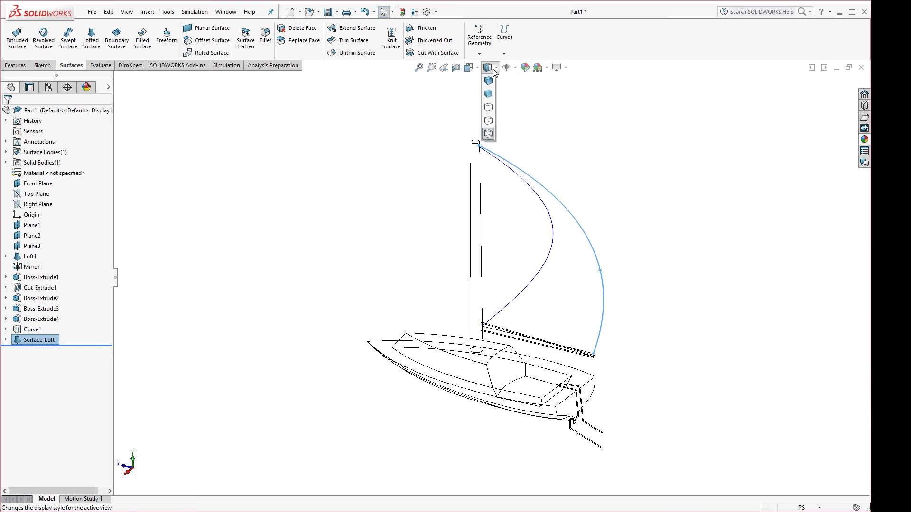
left_click(488, 81)
left_click(386, 224)
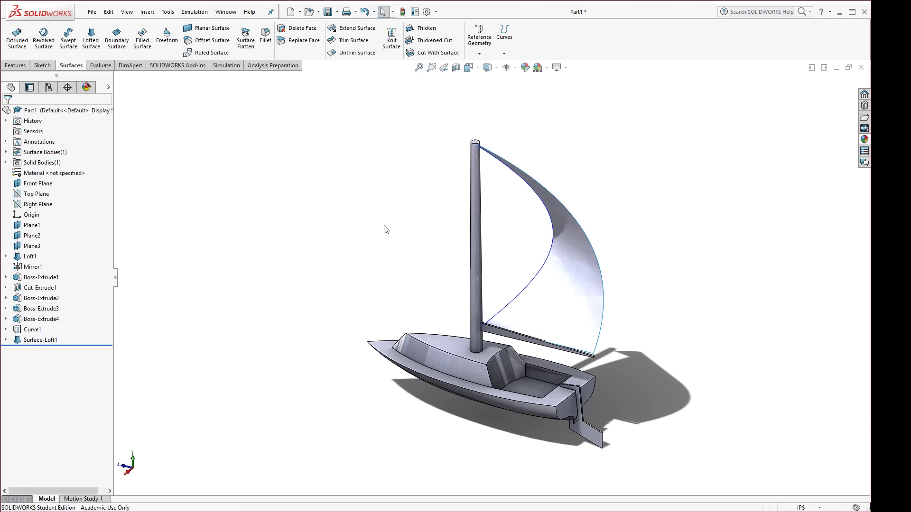
middle_click_drag(382, 227, 415, 278)
middle_click_drag(488, 302, 403, 285)
scroll(601, 403, "down", 3)
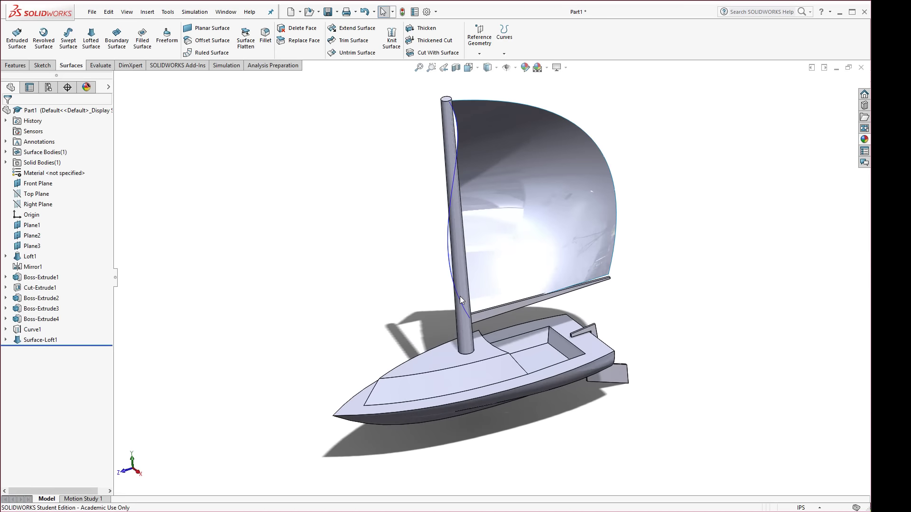
Hide the projected curve Curve1 along the sail's inner edge and fit the whole boat in view.
right_click(448, 263)
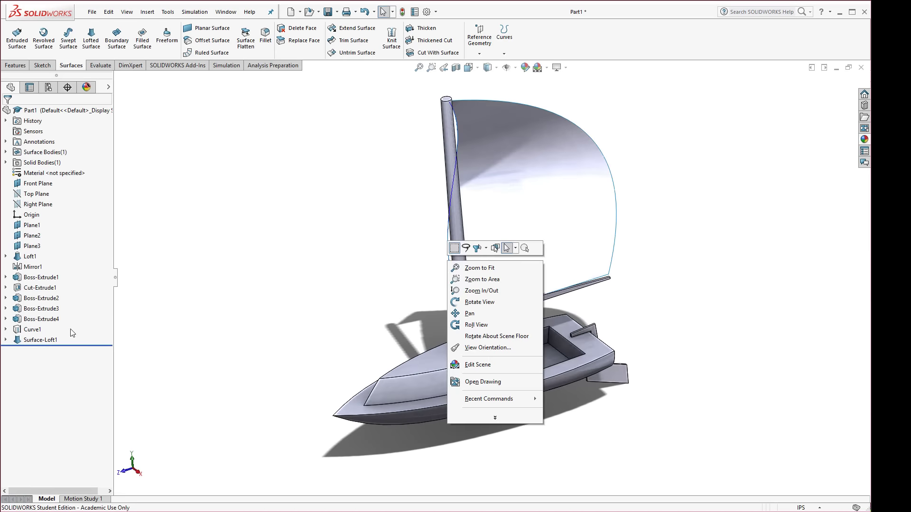
left_click(33, 330)
right_click(32, 329)
left_click(203, 315)
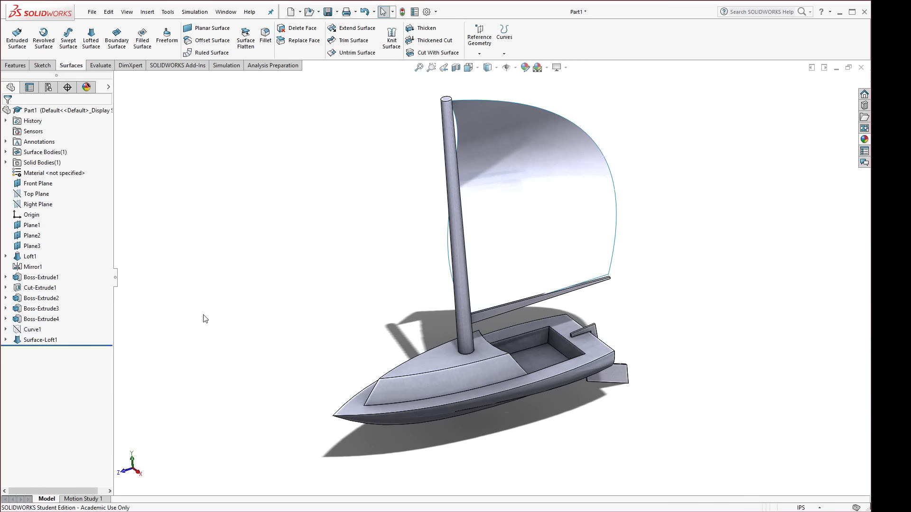
key("f")
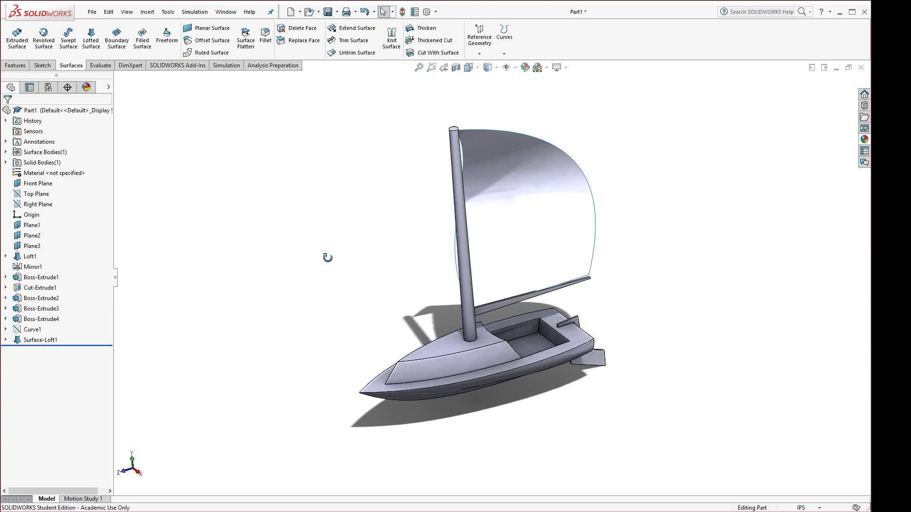
key("Right")
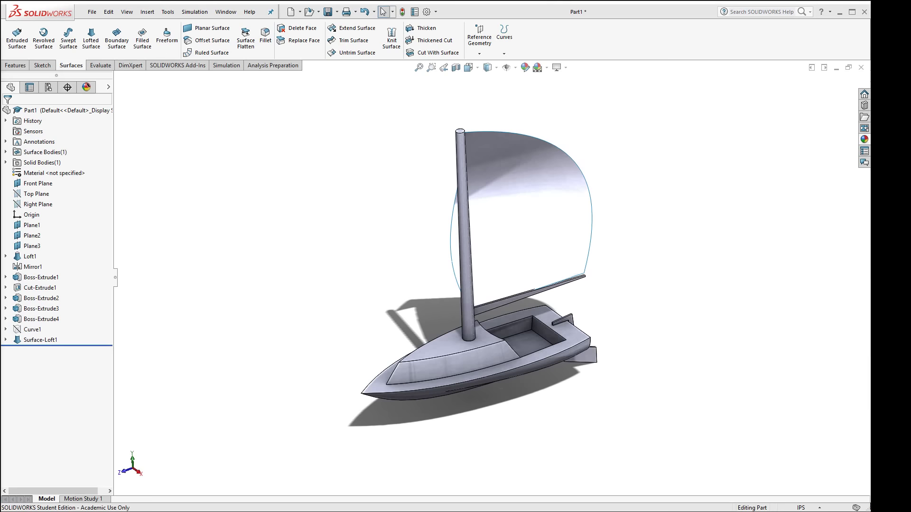
Switch to the browser and examine the L8 Smoke Detector Rear Bezel drawing on page 90 of the SolidWorks Basics PDF.
key("alt+Tab")
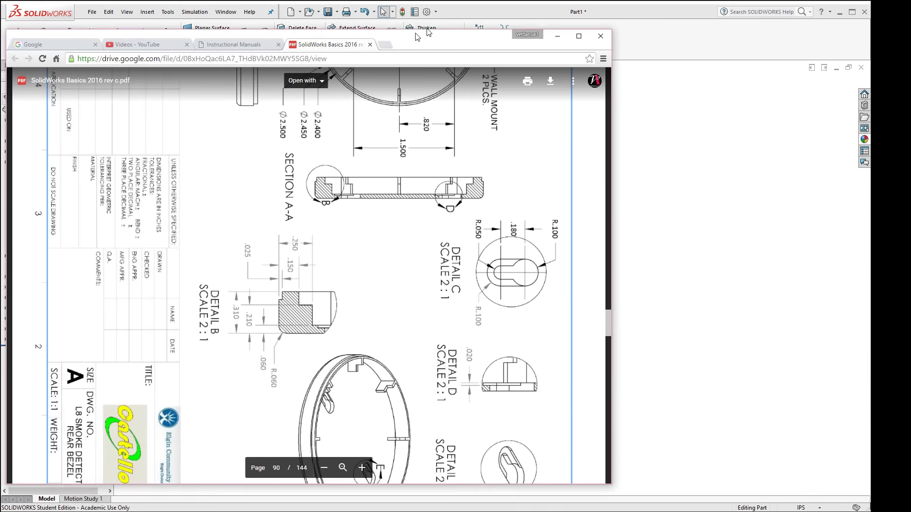
scroll(334, 309, "down", 5)
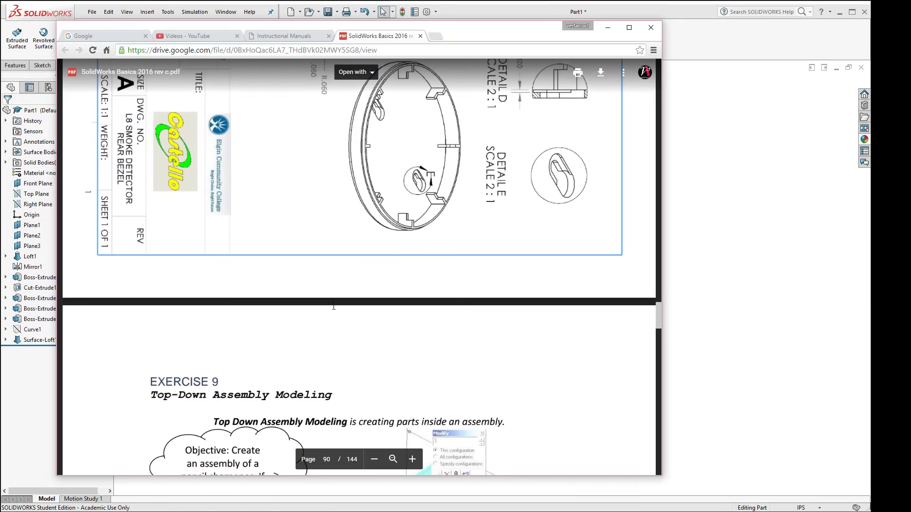
scroll(333, 308, "up", 3)
scroll(334, 306, "up", 4)
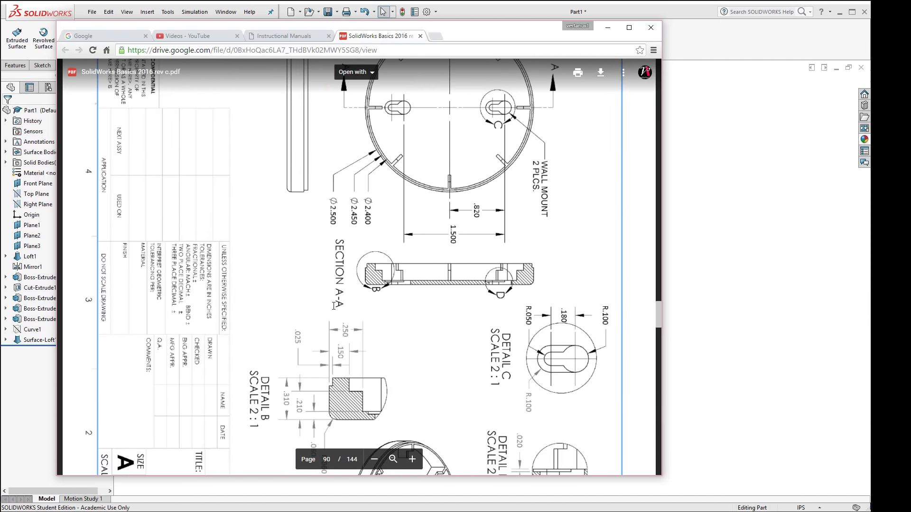
scroll(334, 306, "up", 5)
scroll(333, 305, "down", 4)
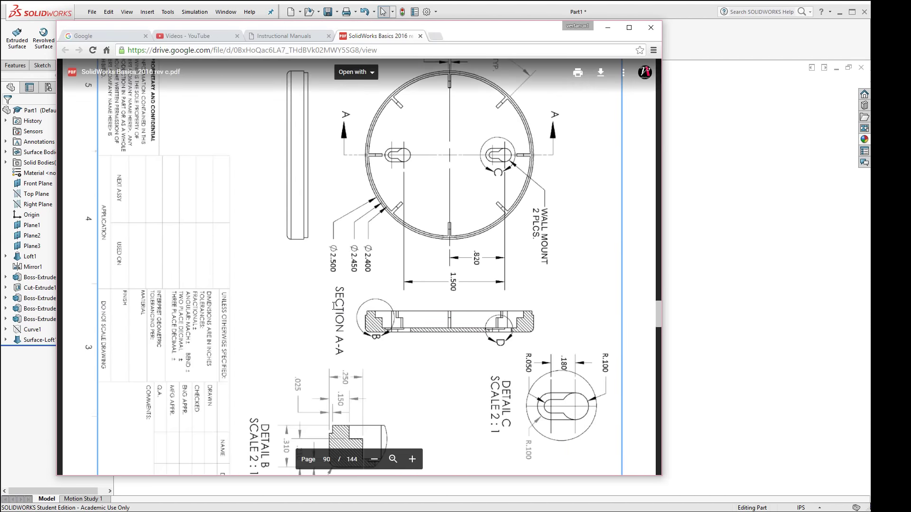
scroll(334, 306, "down", 2)
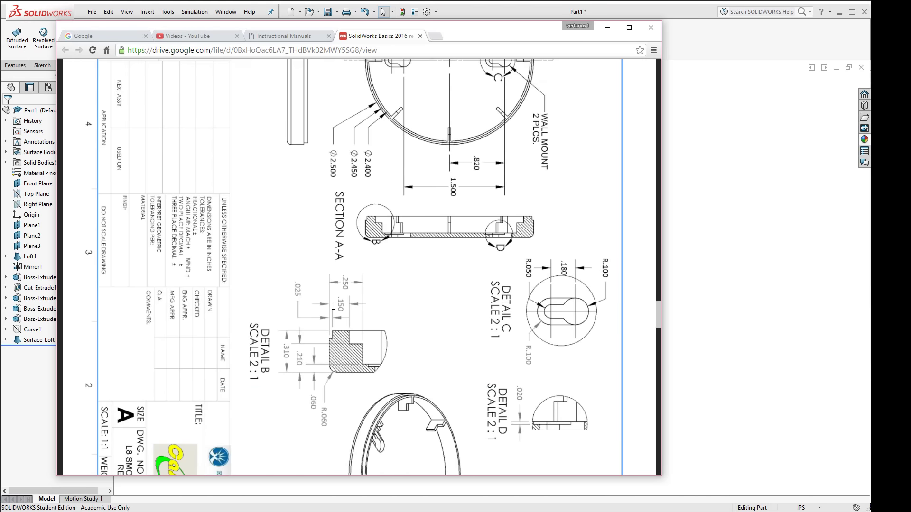
scroll(333, 306, "up", 4)
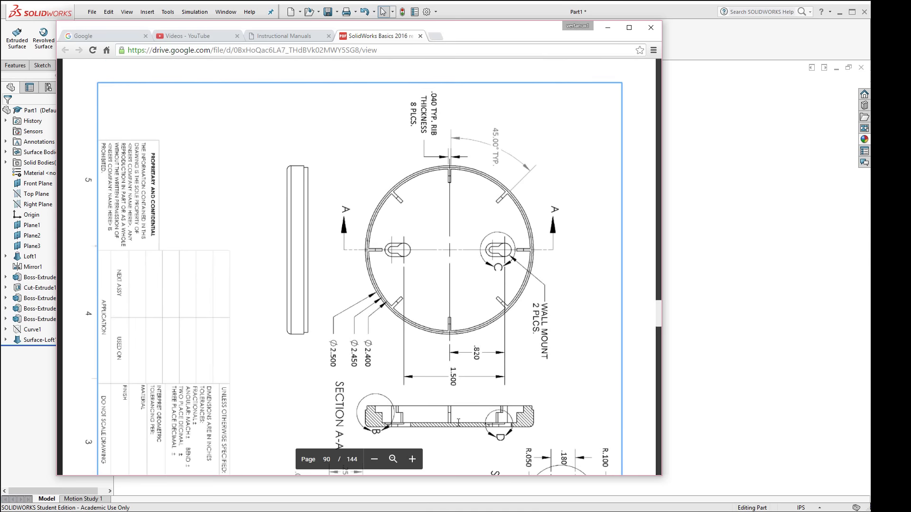
left_click(697, 327)
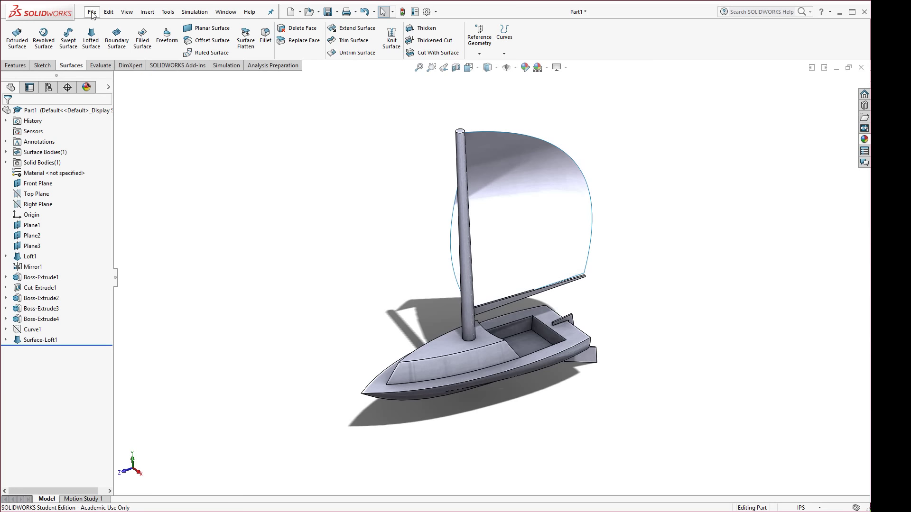
Create a new part document in SOLIDWORKS and start a sketch on the Top Plane.
left_click(290, 11)
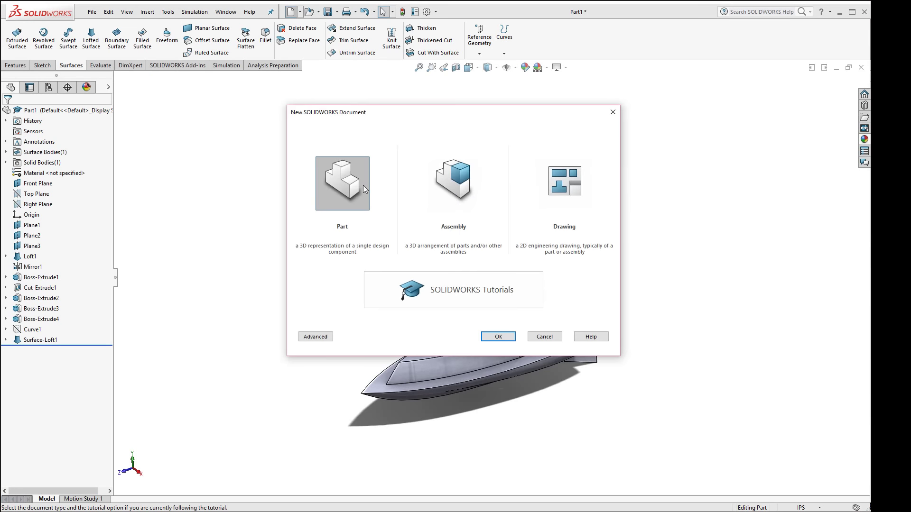
left_click(498, 335)
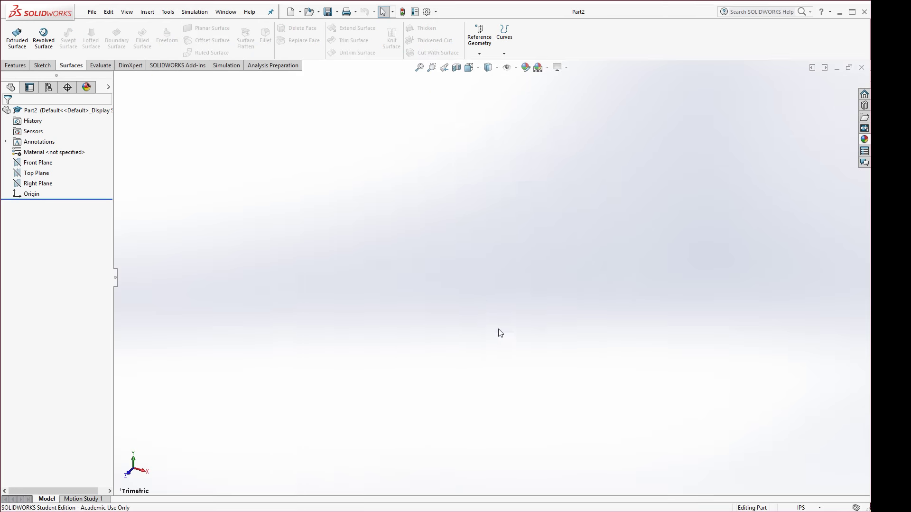
left_click(31, 173)
left_click(37, 161)
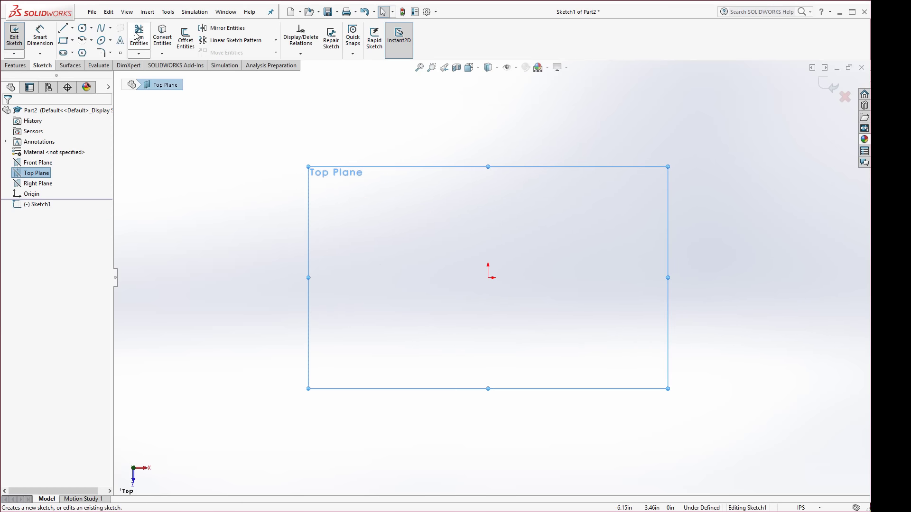
Sketch a circle about 6.53 in in diameter centred on the origin.
left_click(82, 28)
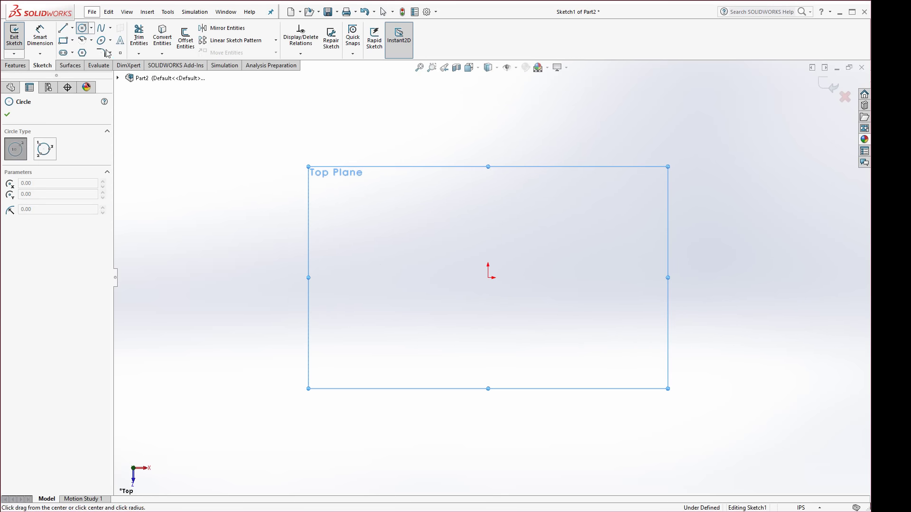
left_click(489, 278)
left_click(629, 188)
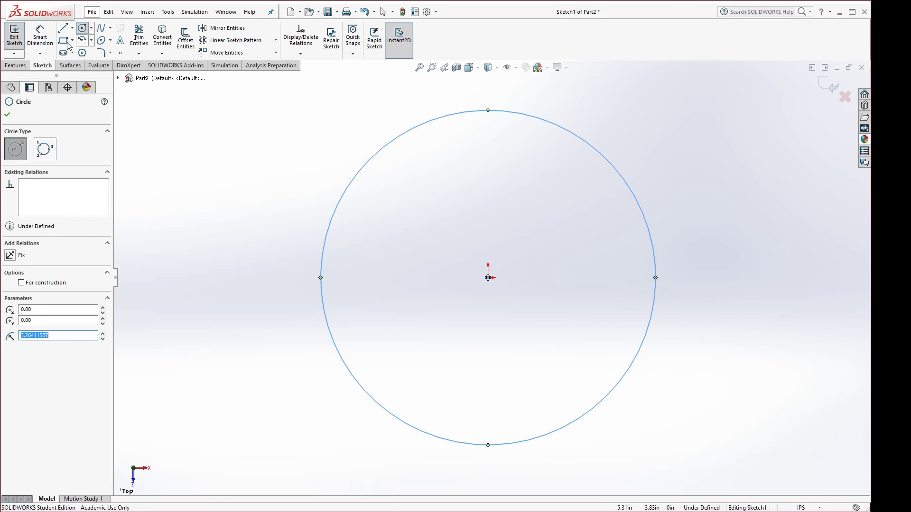
Dimension the circle's diameter as 2.5 in and start an extruded boss from the sketch.
left_click(48, 43)
left_click(596, 152)
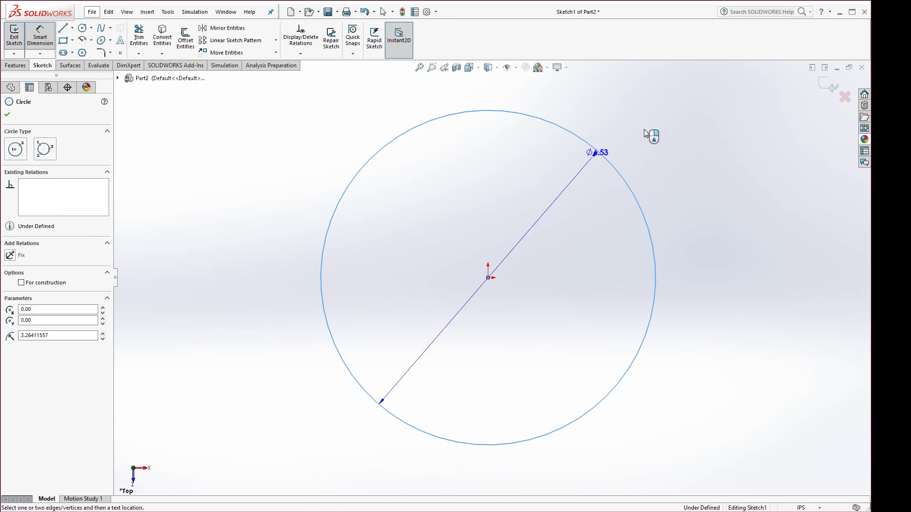
left_click(684, 92)
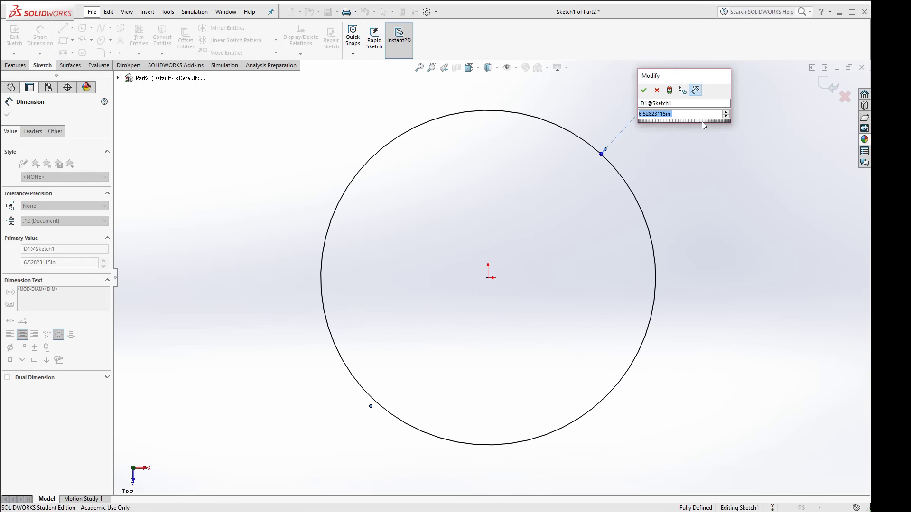
type("2.5")
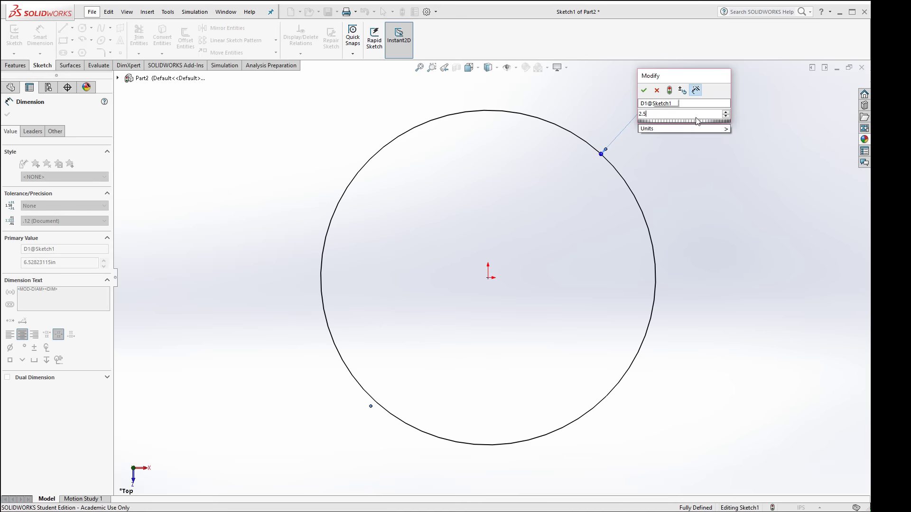
key("Return")
left_click(16, 65)
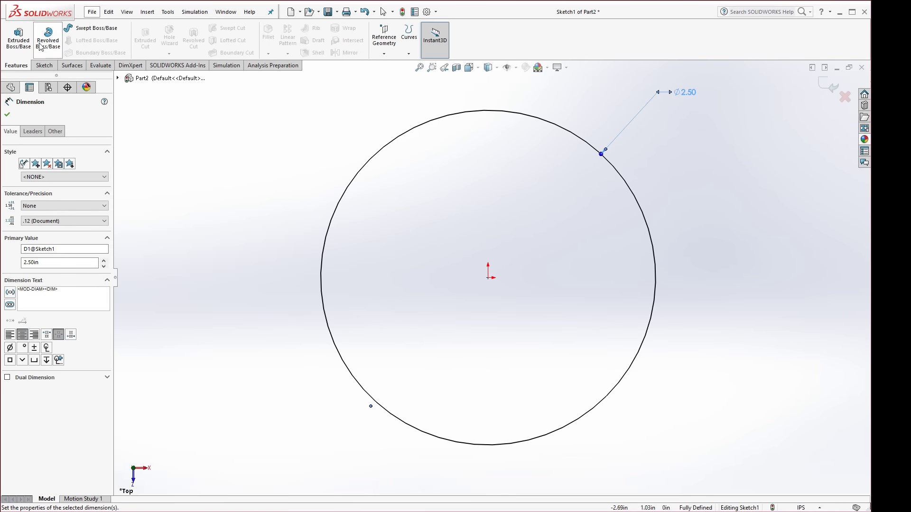
left_click(19, 38)
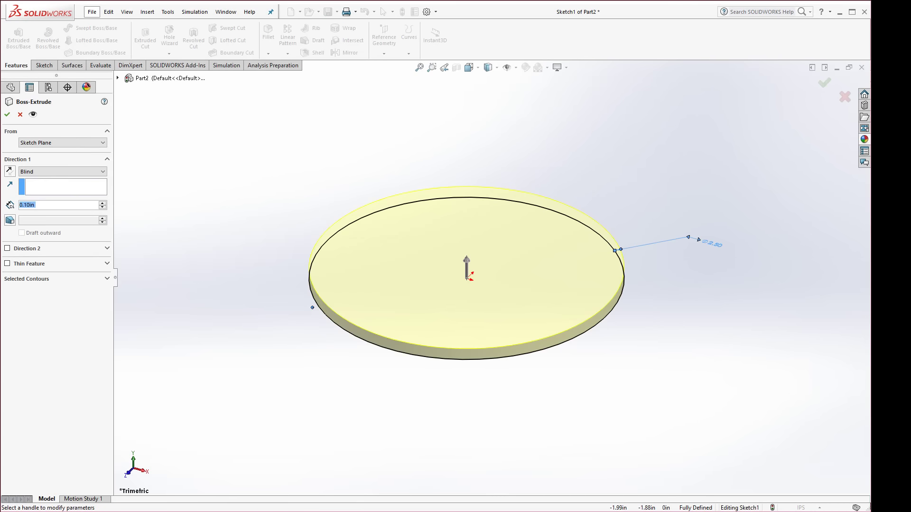
Switch to the browser and check the rear bezel drawing on page 90 of the PDF for the extrusion depth.
key("alt+Tab")
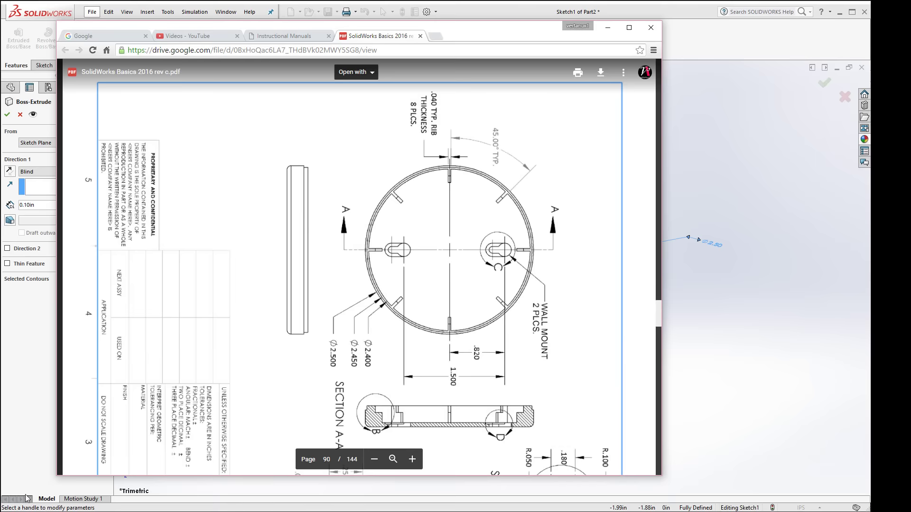
scroll(303, 382, "down", 6)
scroll(302, 382, "down", 10)
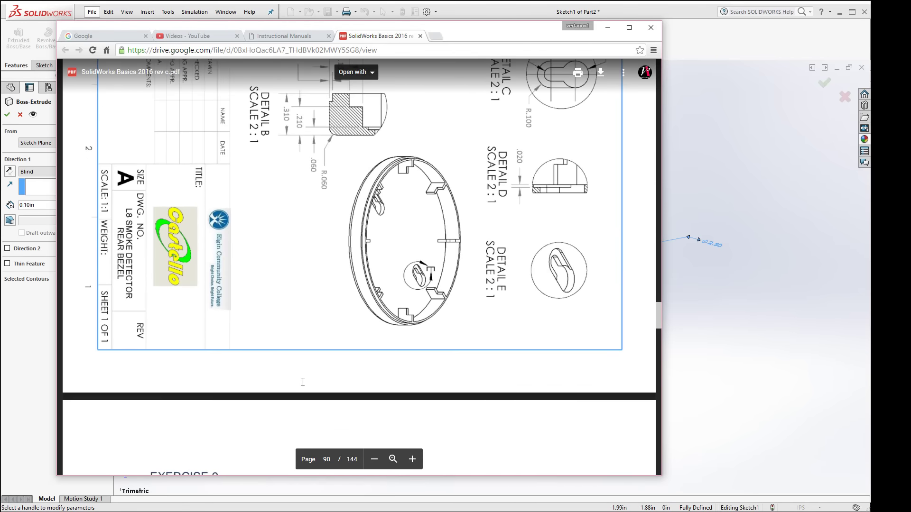
scroll(301, 382, "down", 8)
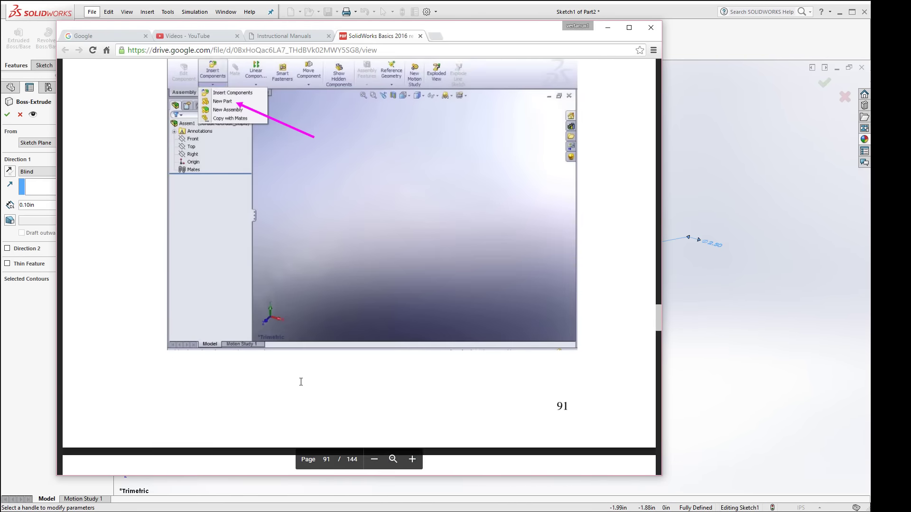
scroll(301, 382, "up", 13)
scroll(300, 382, "up", 8)
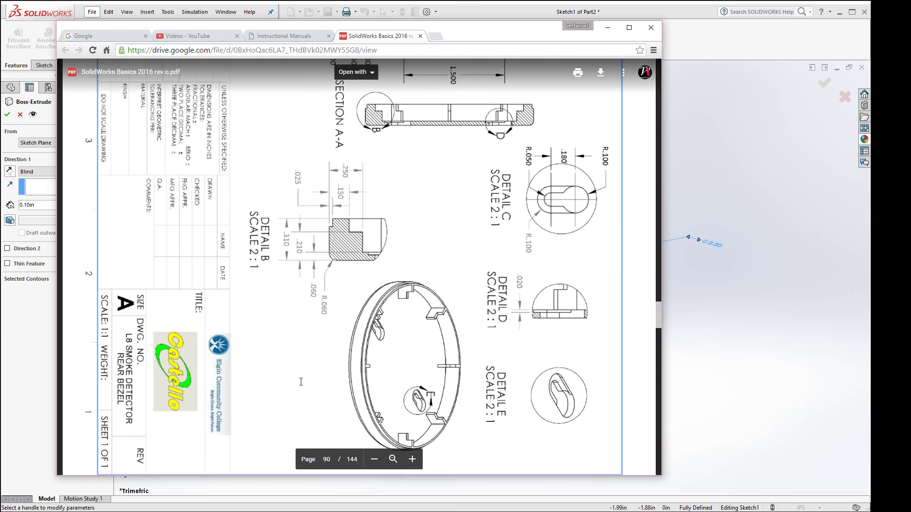
scroll(301, 381, "down", 3)
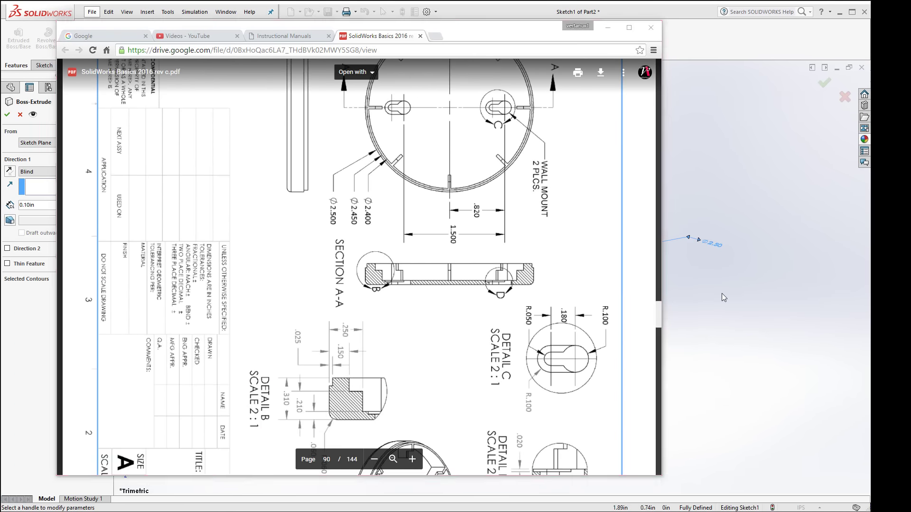
Return to SOLIDWORKS and extrude the circle to a blind depth of 0.25 in.
left_click(722, 293)
left_click(34, 205)
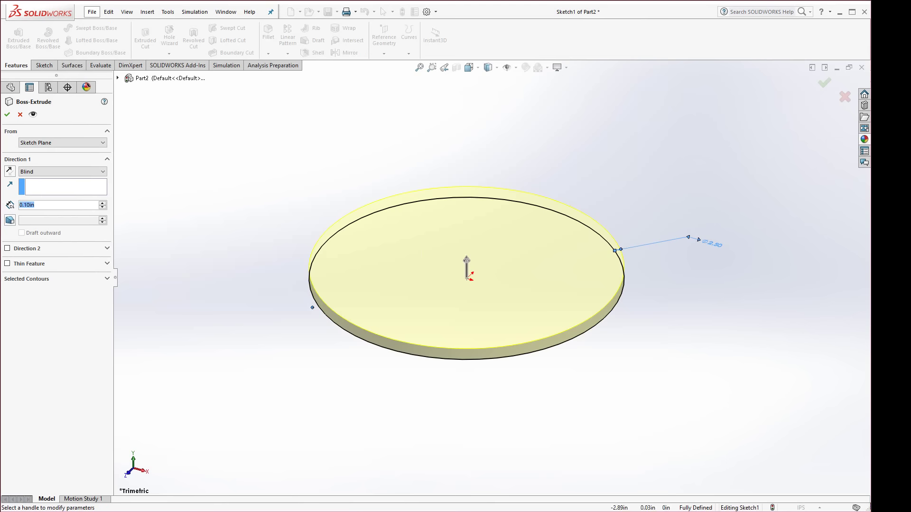
type("0.25")
key("Return")
left_click(7, 115)
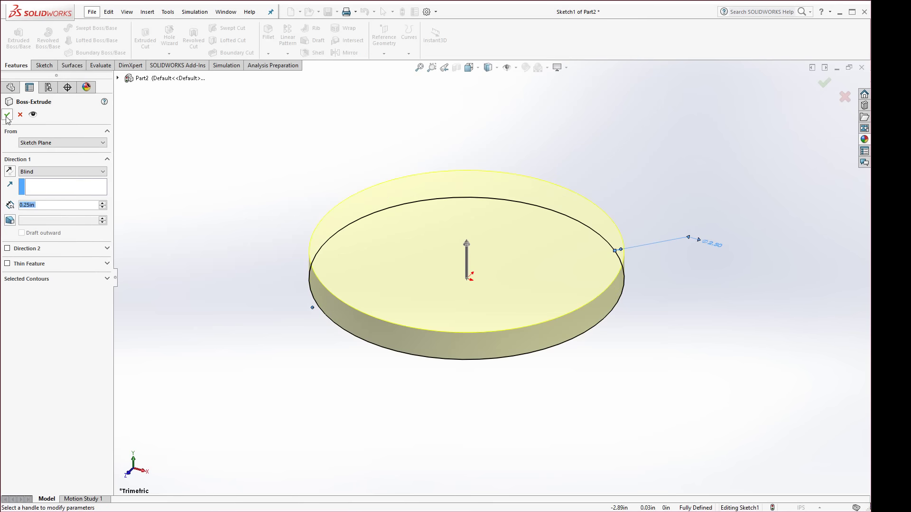
double_click(339, 326)
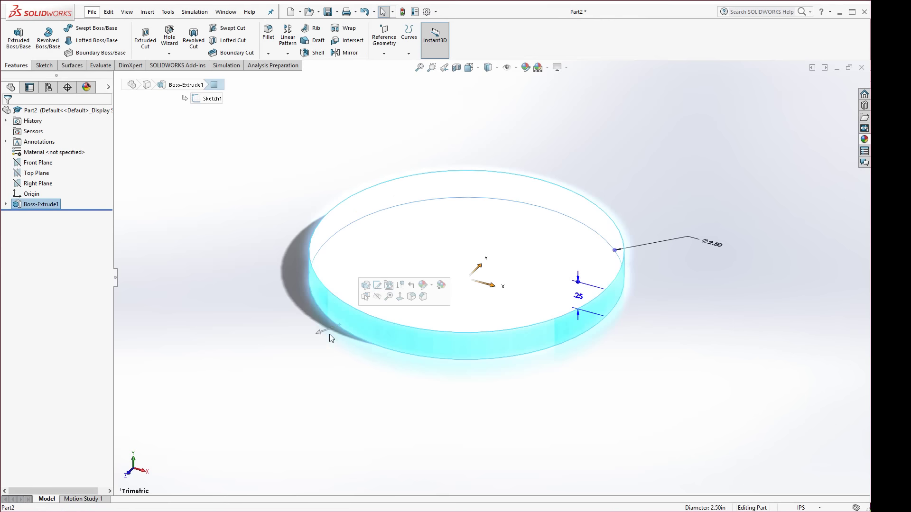
left_click(134, 314)
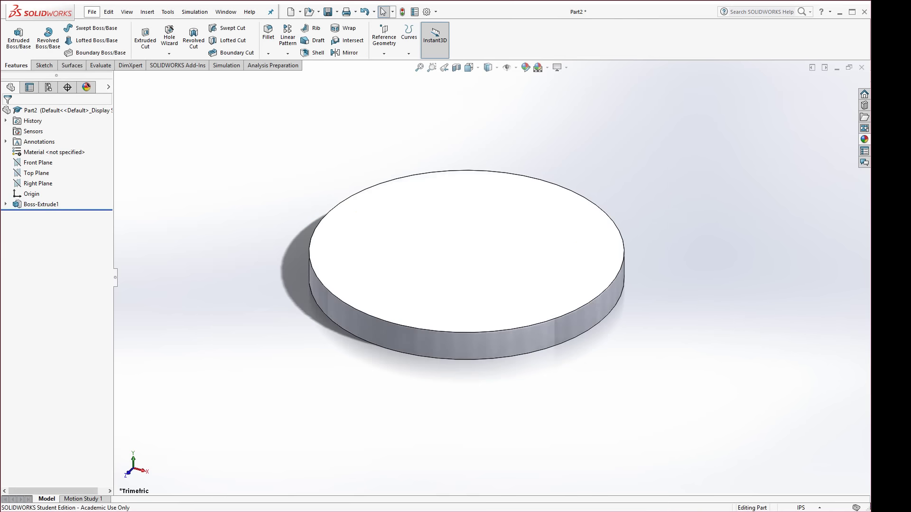
Consult Detail B in the browser's PDF drawing, return to SOLIDWORKS and fillet the disc's lower outer edge with a 0.06 in radius.
key("alt+Tab")
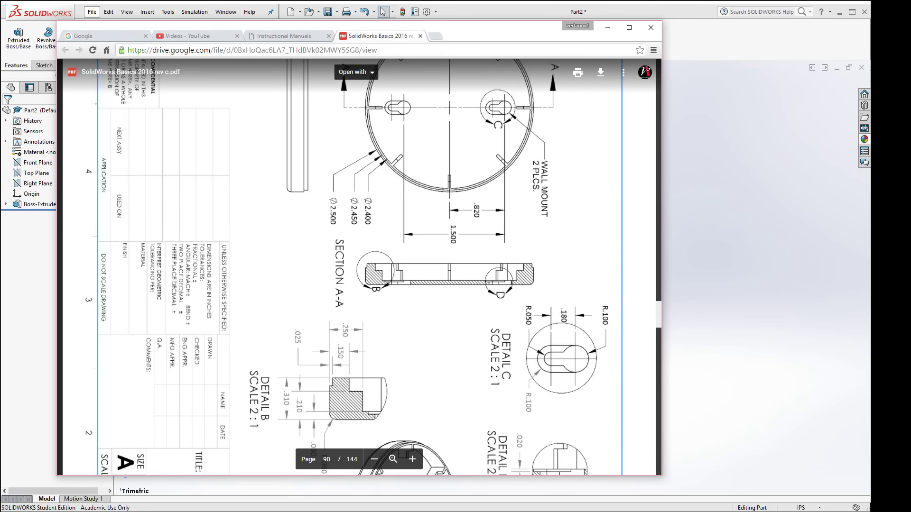
scroll(322, 366, "down", 2)
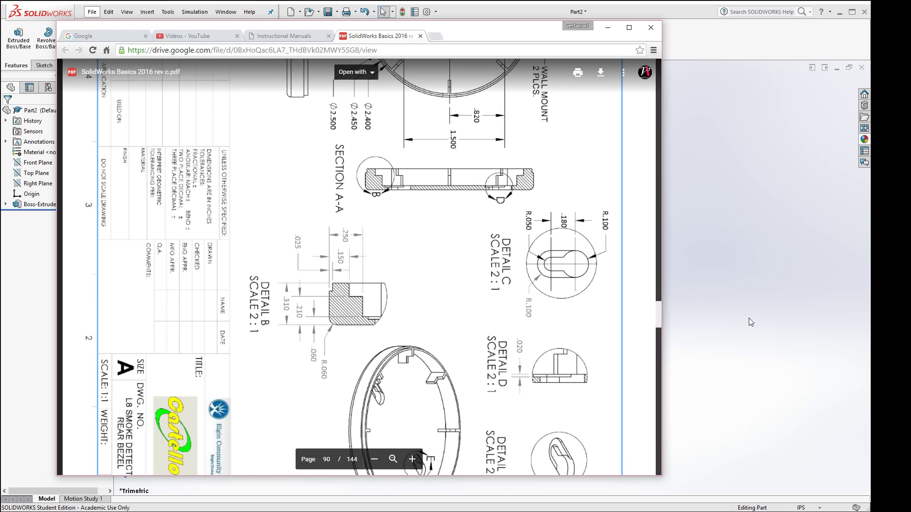
key("alt+Tab")
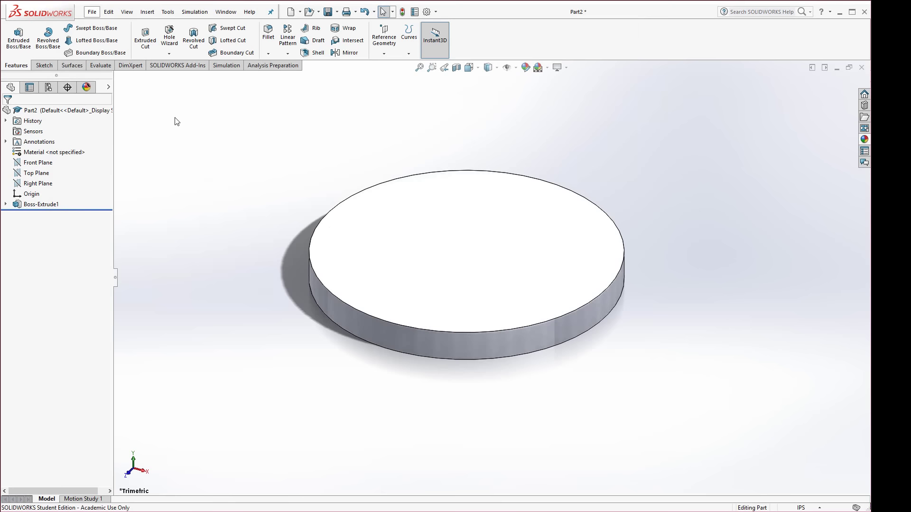
left_click(268, 32)
left_click(354, 337)
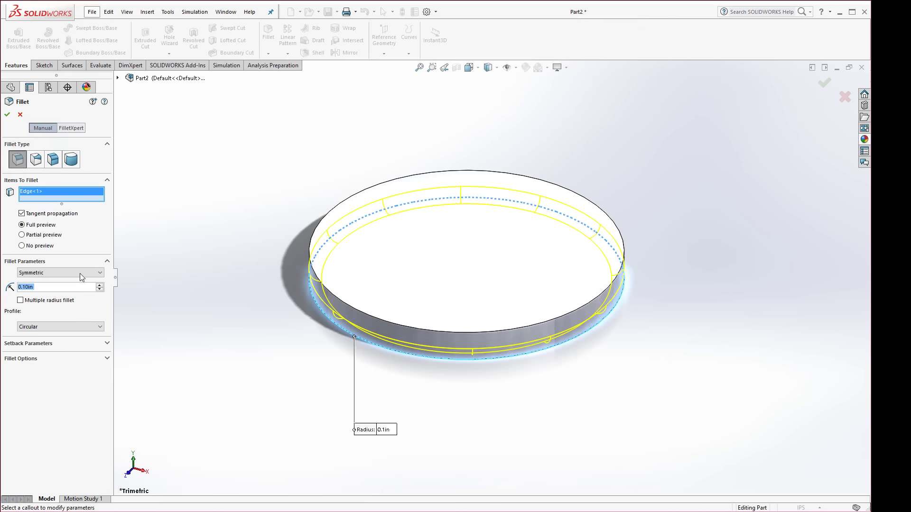
type("0.06")
key("Return")
left_click(7, 114)
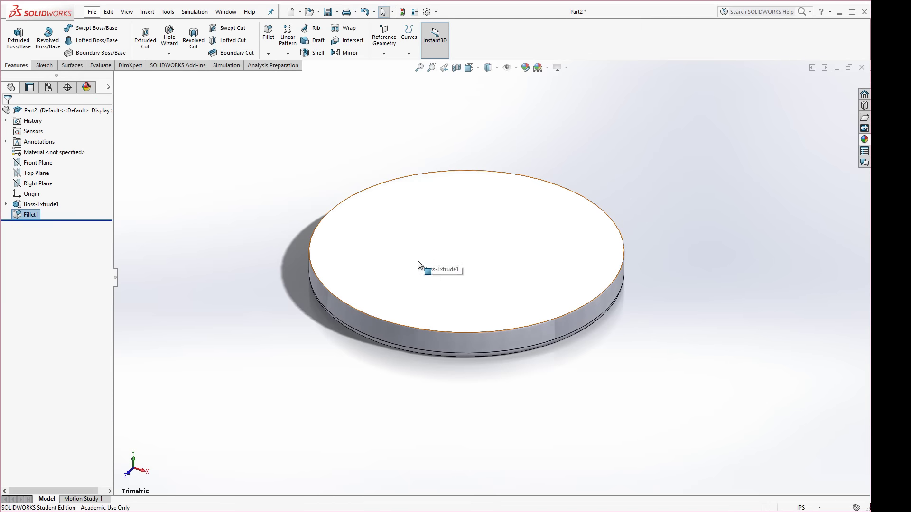
Switch to the browser and examine the bezel drawing's Detail B and rim diameters, returning to SOLIDWORKS when done.
left_click(401, 240)
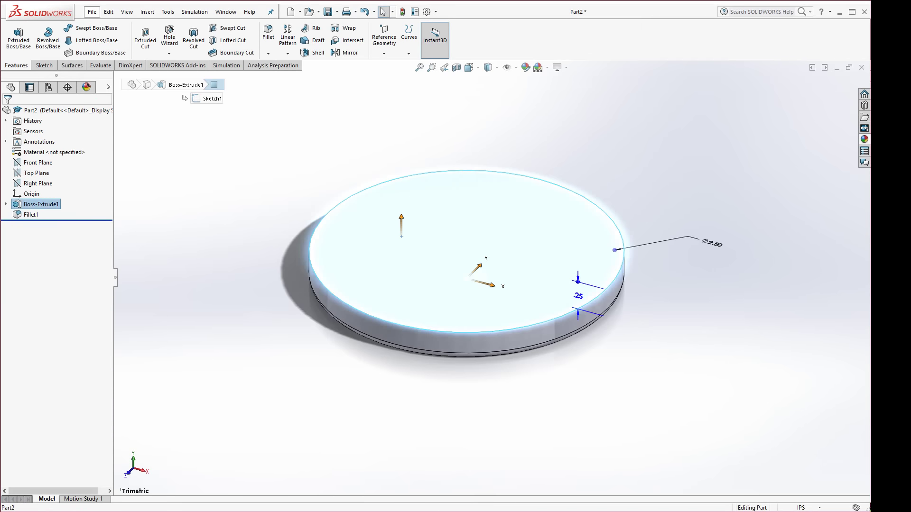
key("alt+Tab")
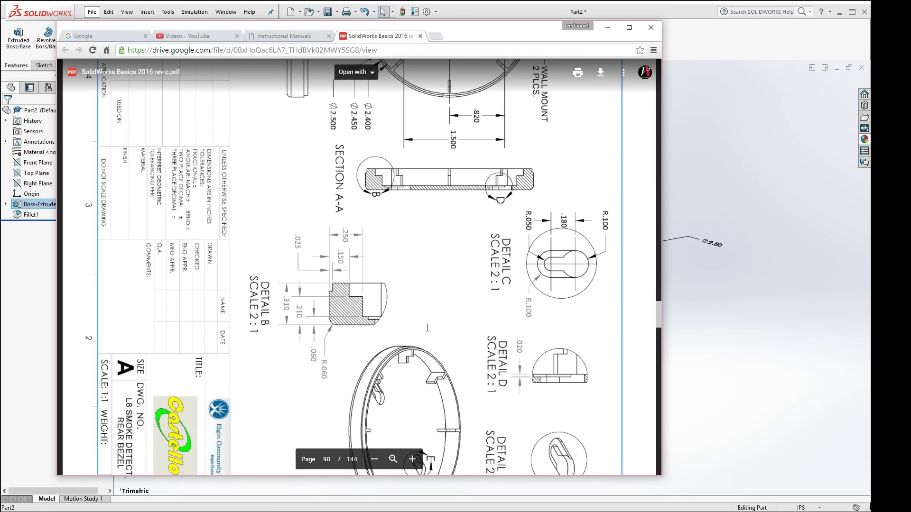
scroll(427, 328, "up", 1)
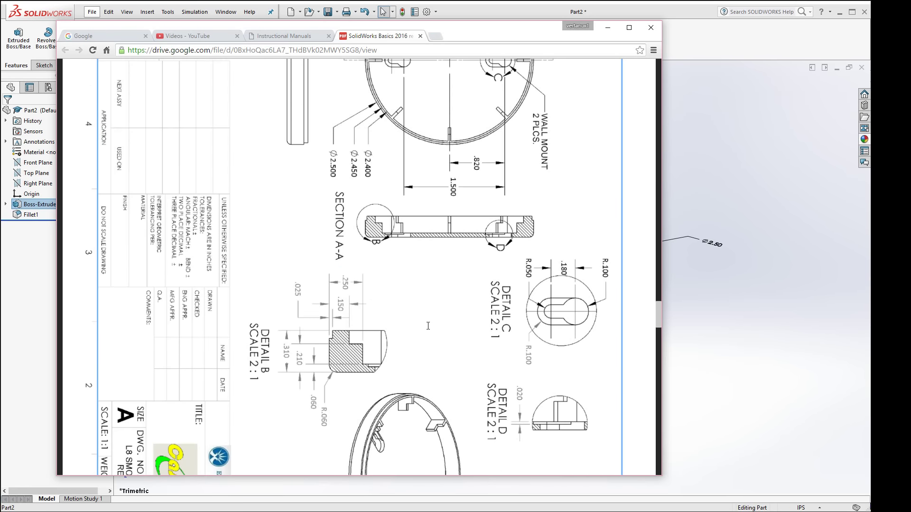
scroll(428, 325, "up", 2)
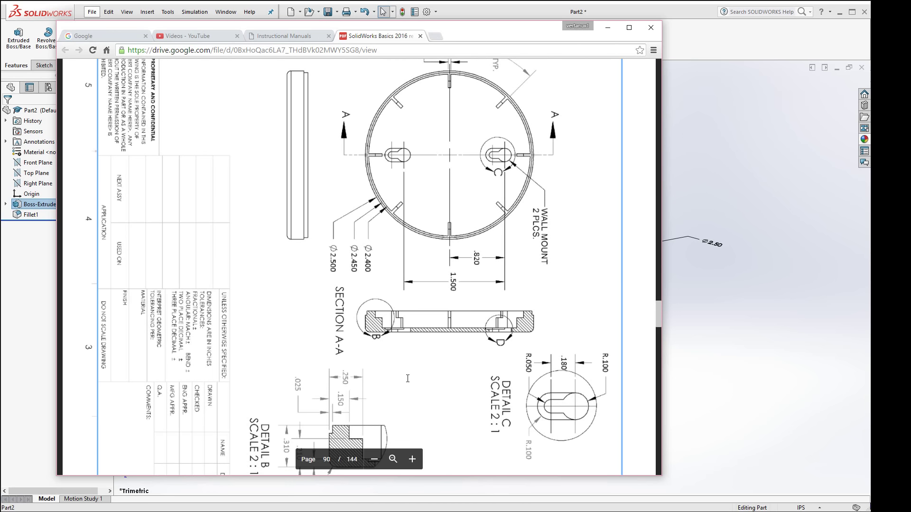
scroll(408, 378, "down", 2)
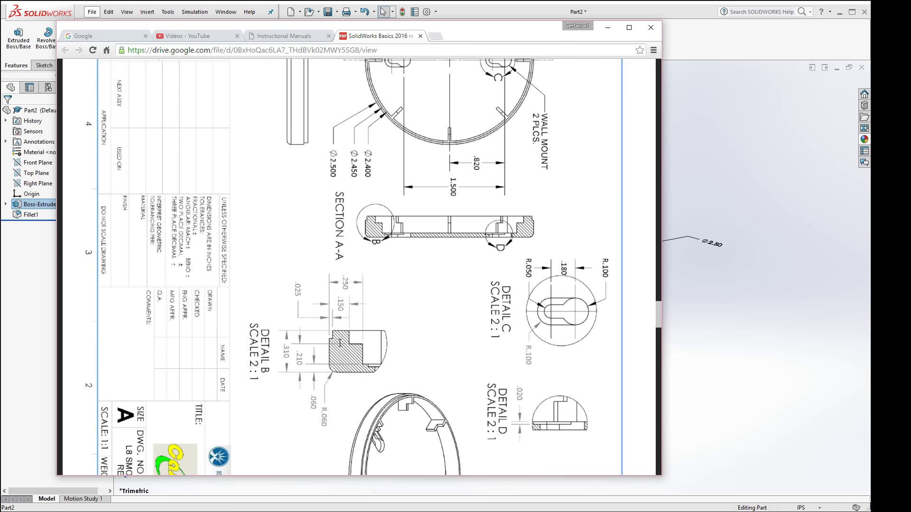
scroll(427, 308, "up", 3)
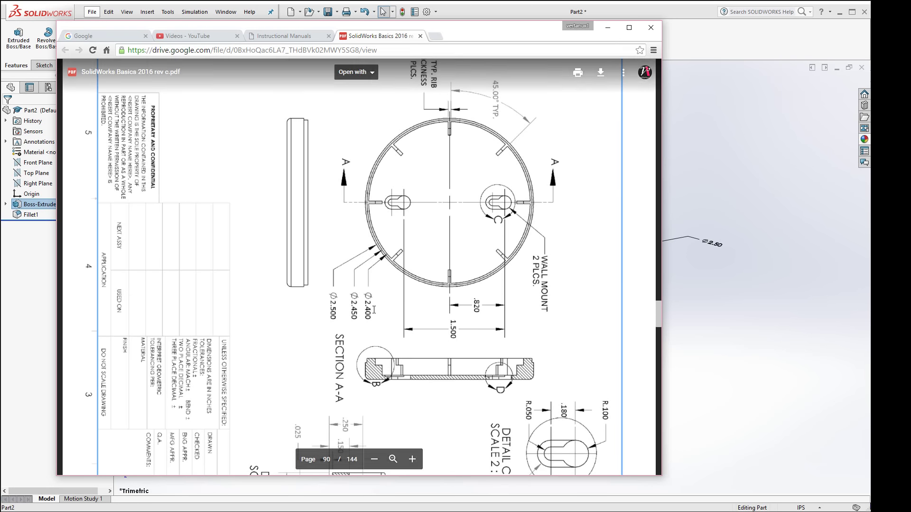
left_click(728, 339)
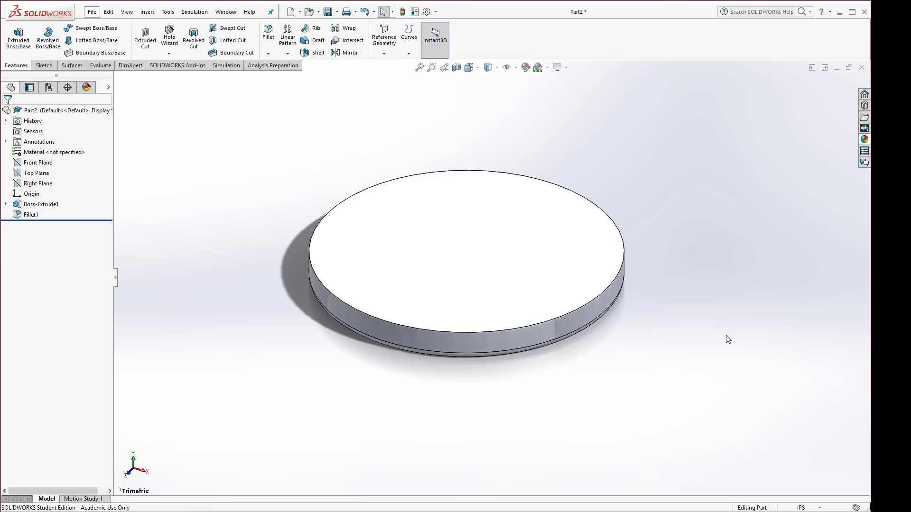
Start a sketch on the disc's top face and draw a circle about 2.14 in in diameter centred on the origin.
left_click(523, 263)
left_click(551, 229)
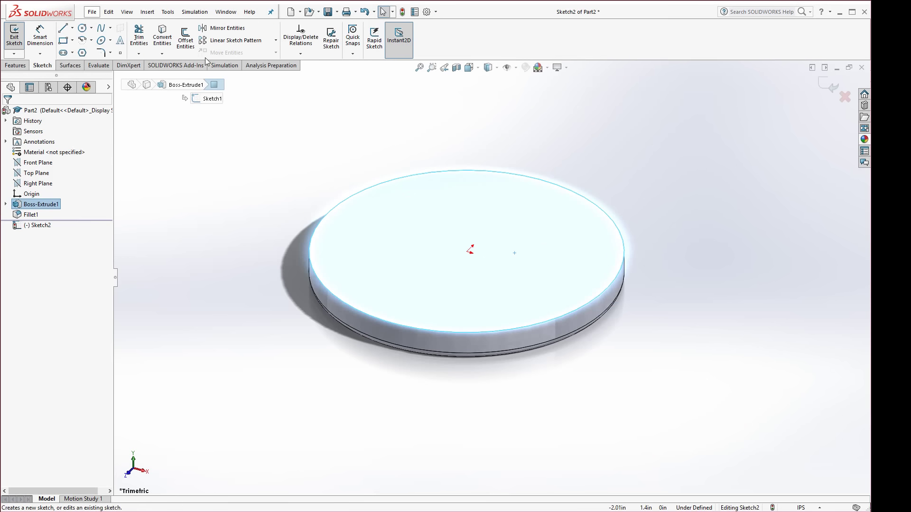
left_click(82, 27)
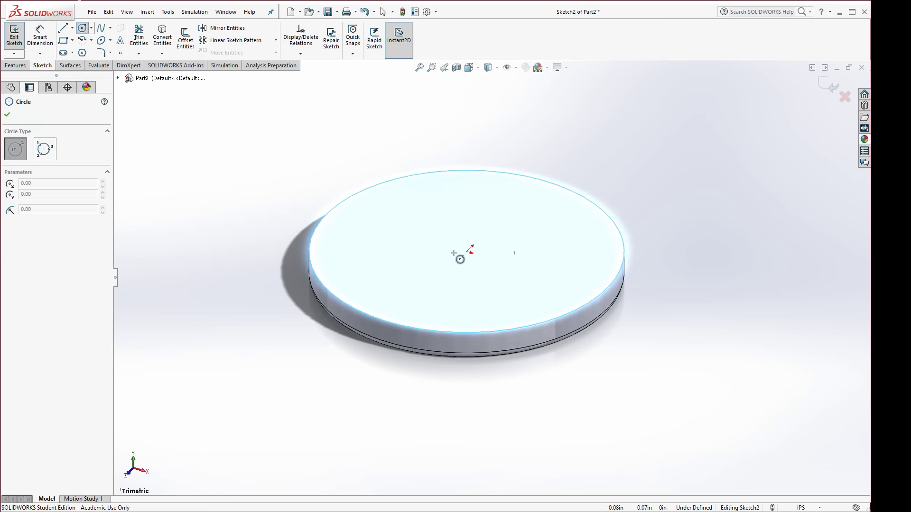
left_click(470, 251)
left_click(604, 244)
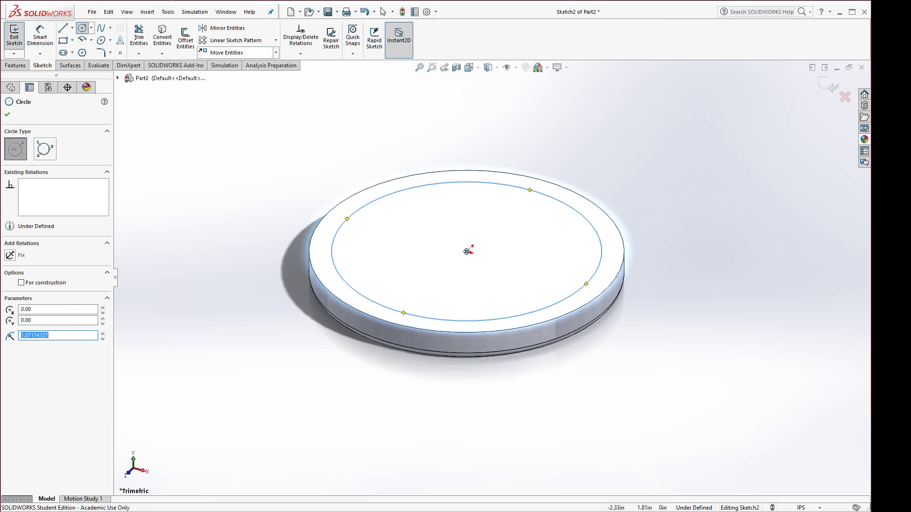
Dimension the diameter of the circle on the top face as 2.4 in.
left_click(40, 35)
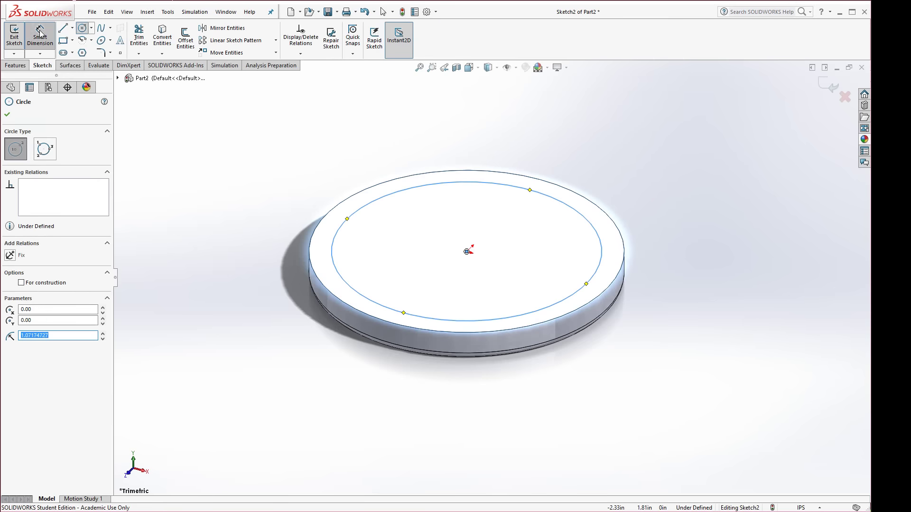
left_click(600, 266)
left_click(717, 212)
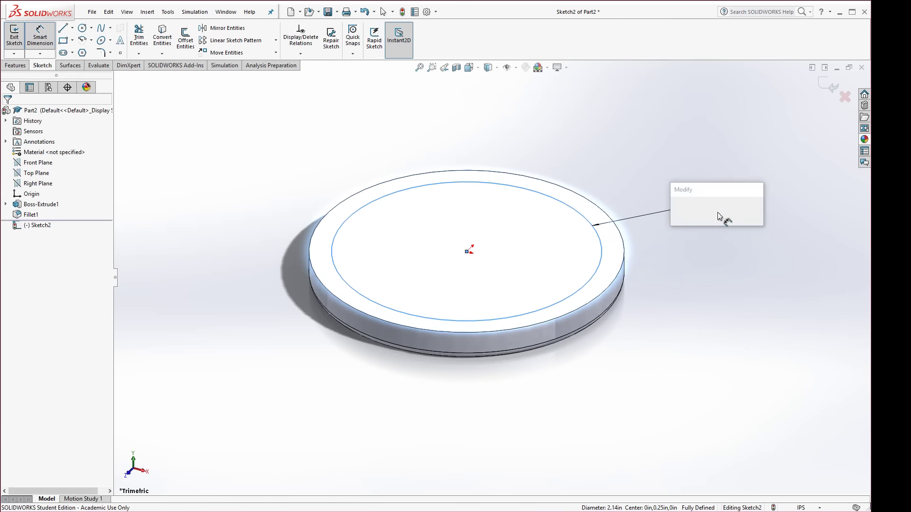
type("2.4")
key("Return")
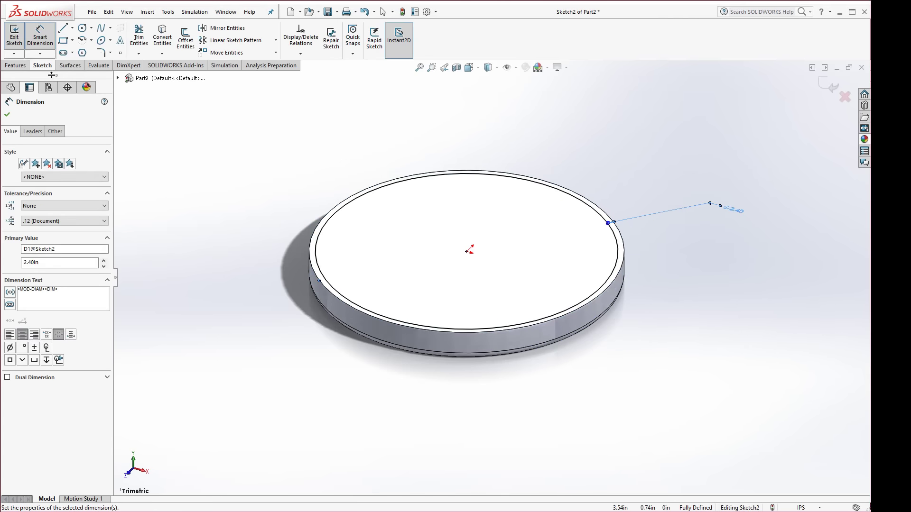
Start an extruded cut from the 2.4 in circle, ending at an offset from the disc's bottom face.
left_click(16, 65)
left_click(145, 41)
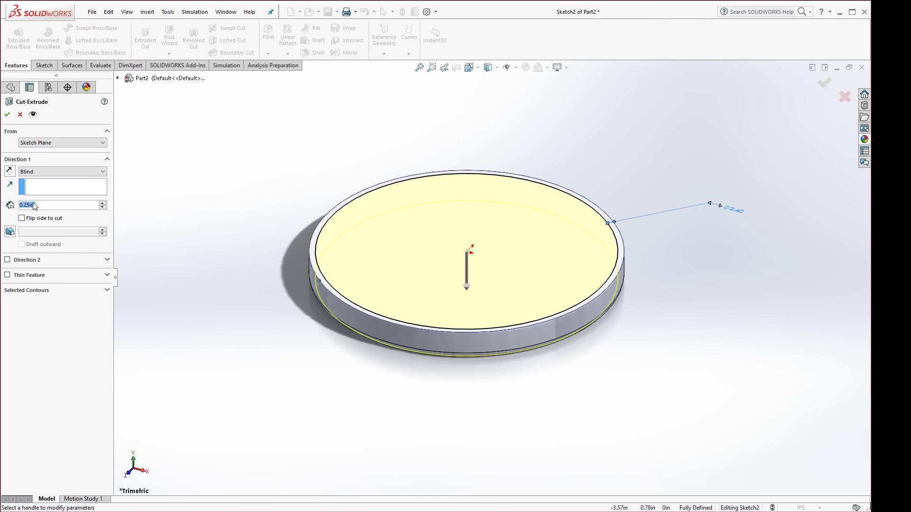
left_click(29, 173)
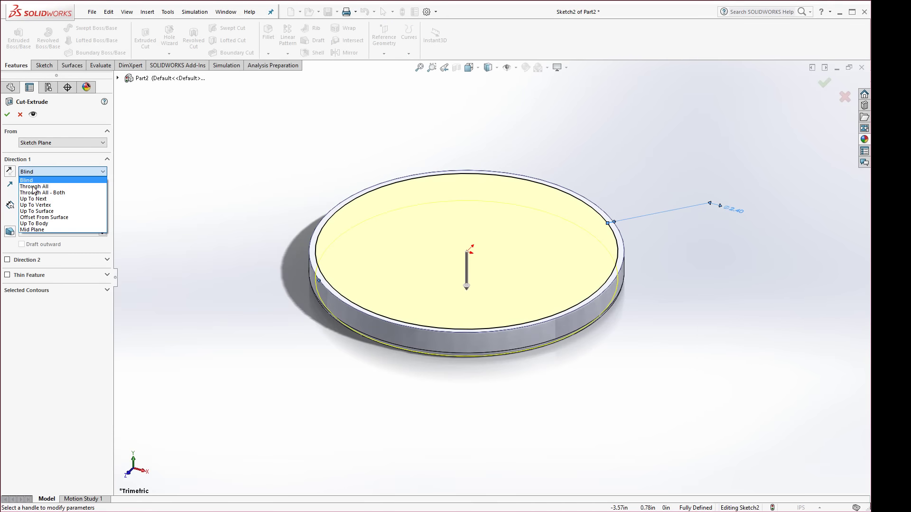
left_click(45, 217)
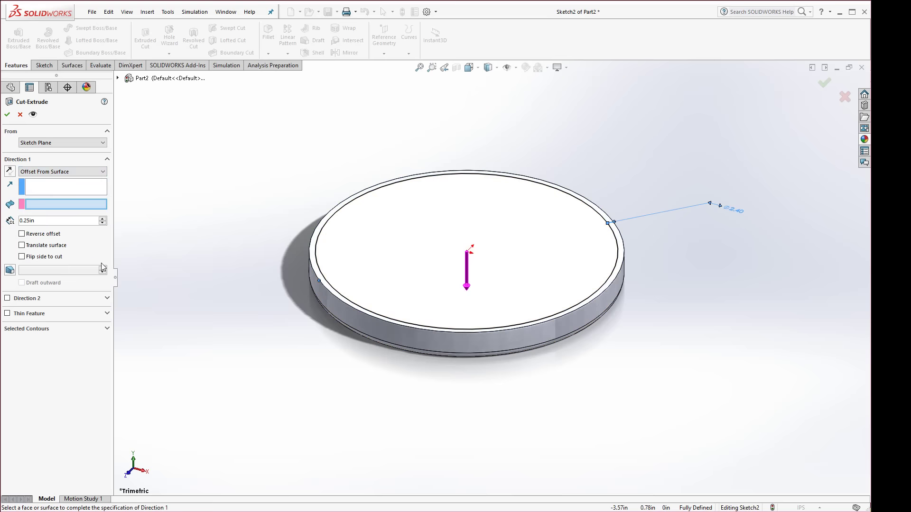
middle_click_drag(234, 356, 352, 315)
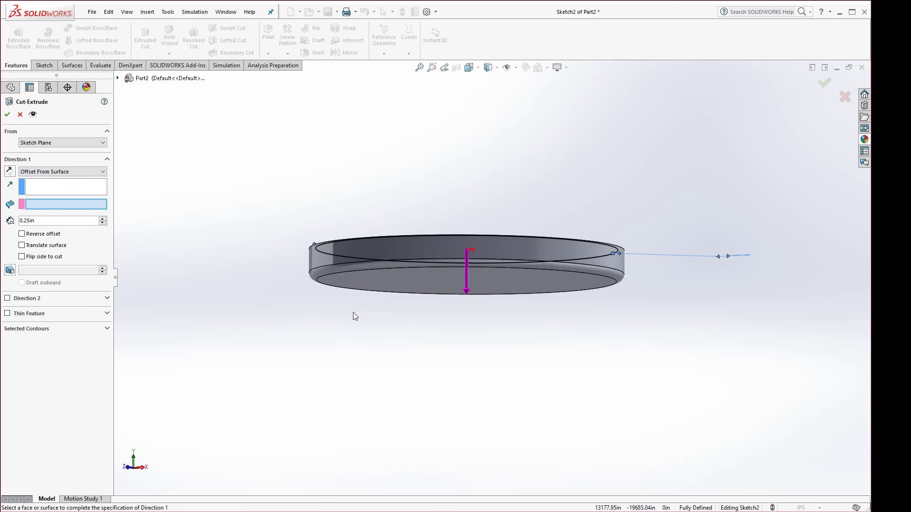
left_click(386, 284)
Set the cut's offset from the bottom face to 0.06 in and complete the cut.
middle_click_drag(291, 321, 301, 366)
left_click_drag(47, 222, 14, 222)
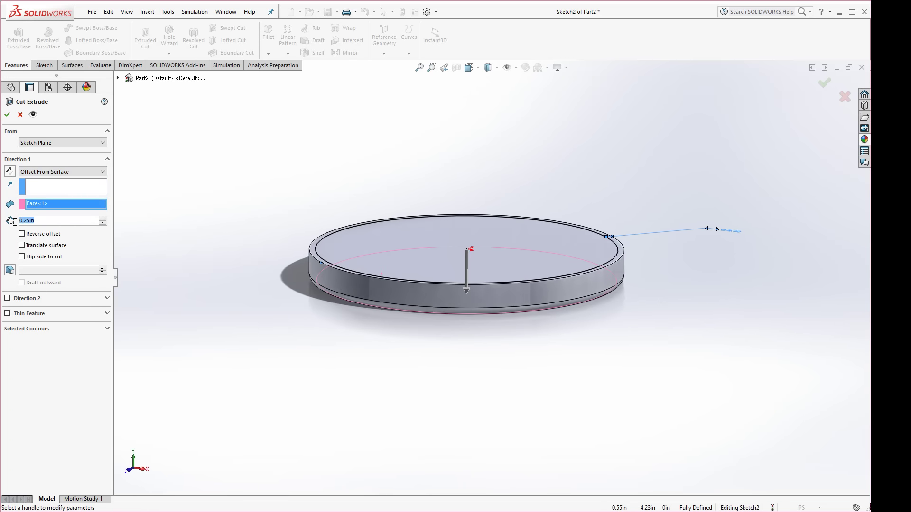
type(".06")
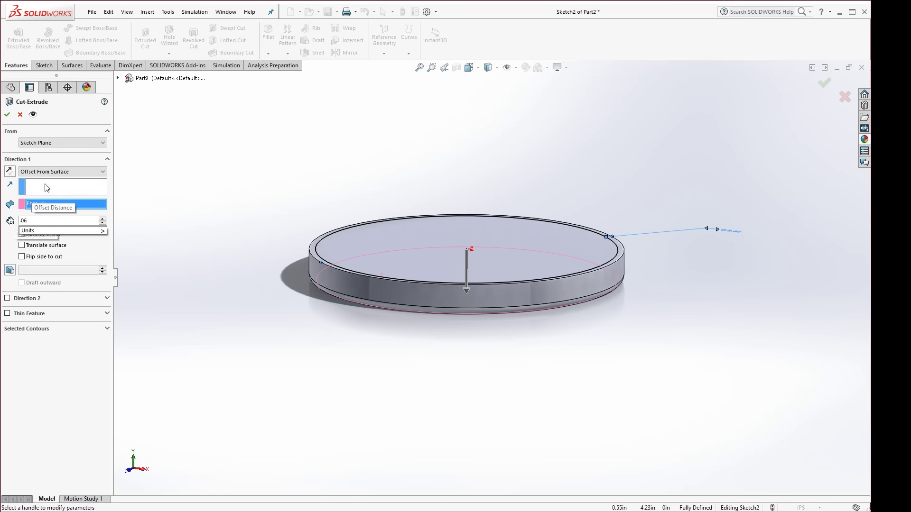
key("Return")
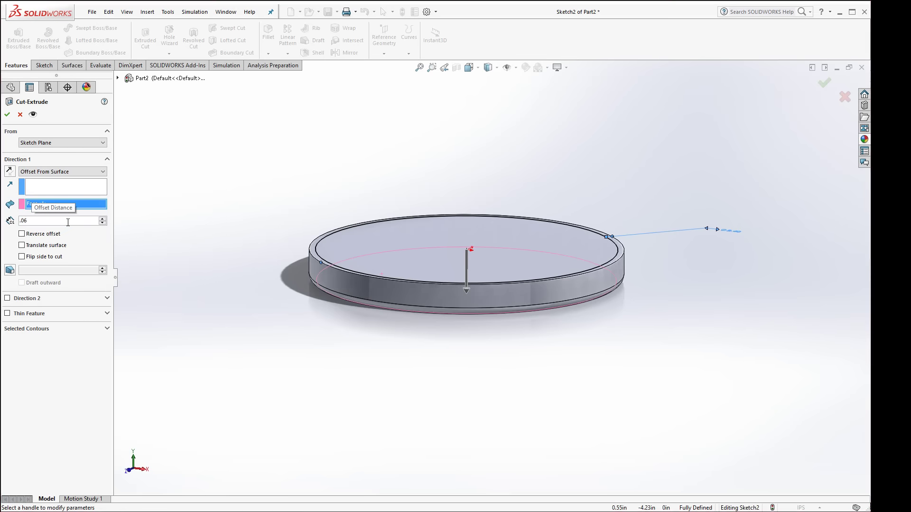
middle_click_drag(201, 322, 306, 304)
scroll(348, 270, "down", 5)
middle_click_drag(451, 314, 419, 392)
scroll(418, 393, "up", 3)
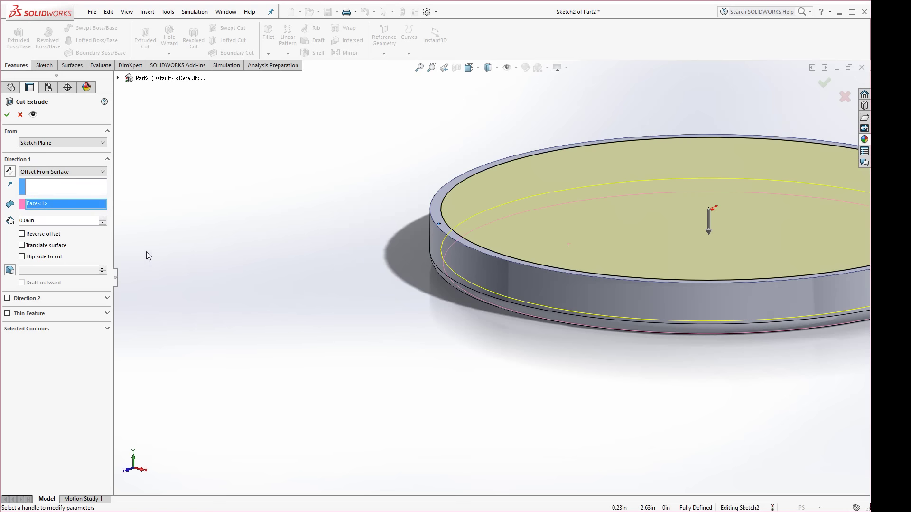
left_click(7, 114)
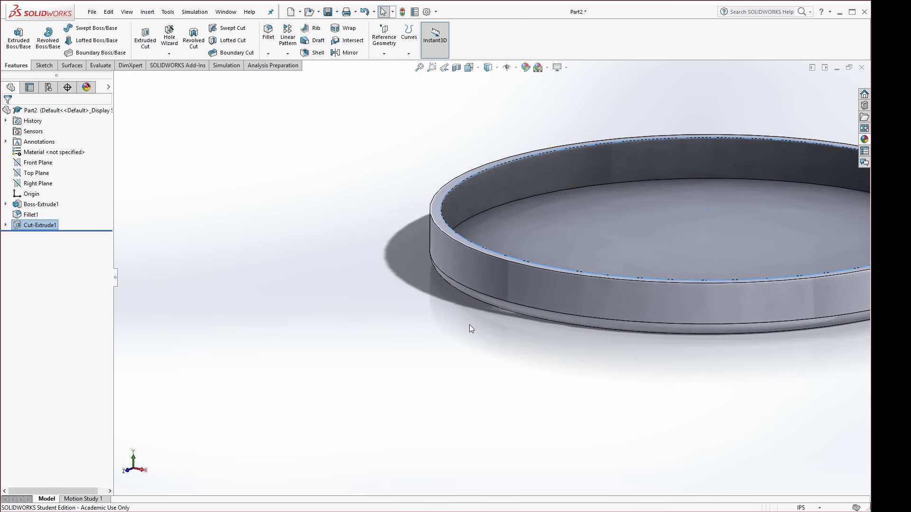
Start a sketch on the rim's top face and draw a circle about 2.45 in in diameter centred on the origin.
middle_click_drag(466, 333, 509, 252)
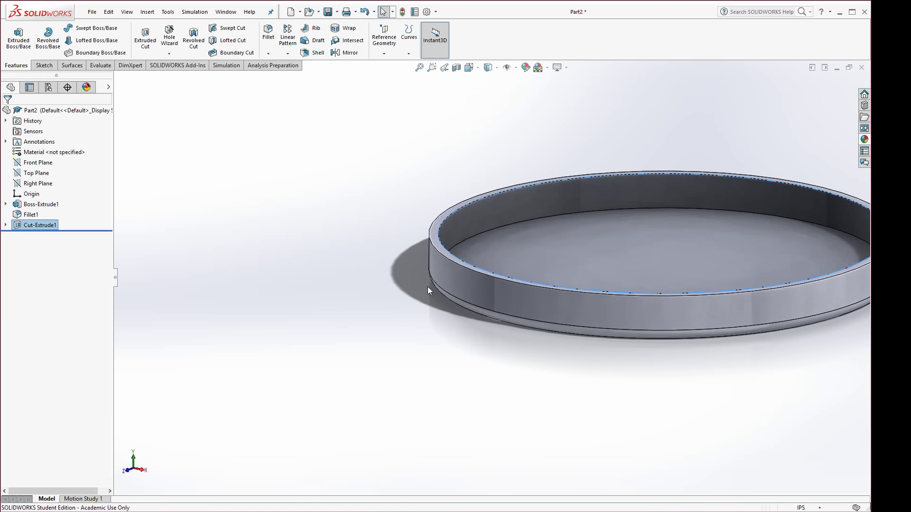
left_click(434, 232)
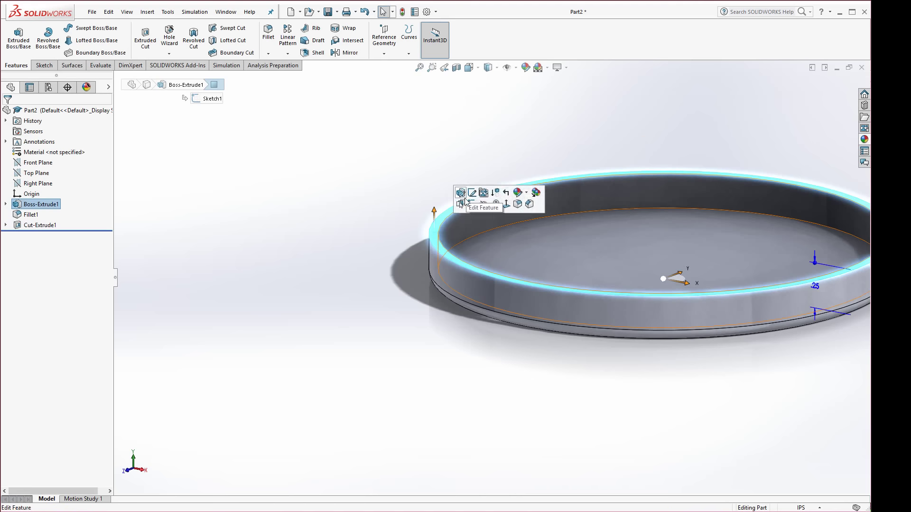
left_click(471, 204)
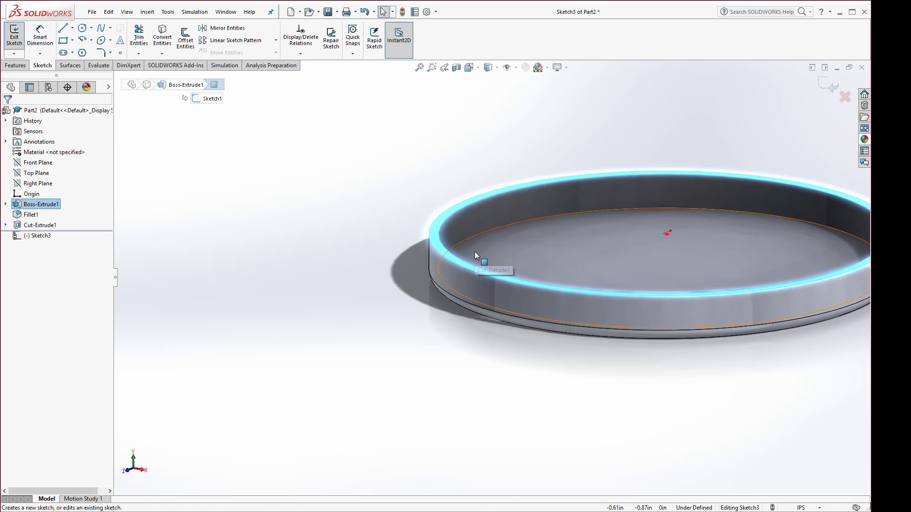
key("space")
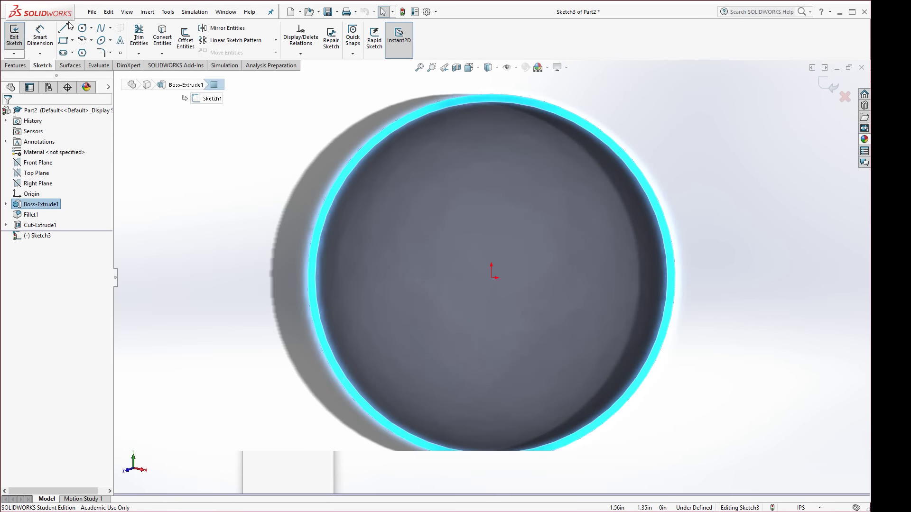
left_click(82, 28)
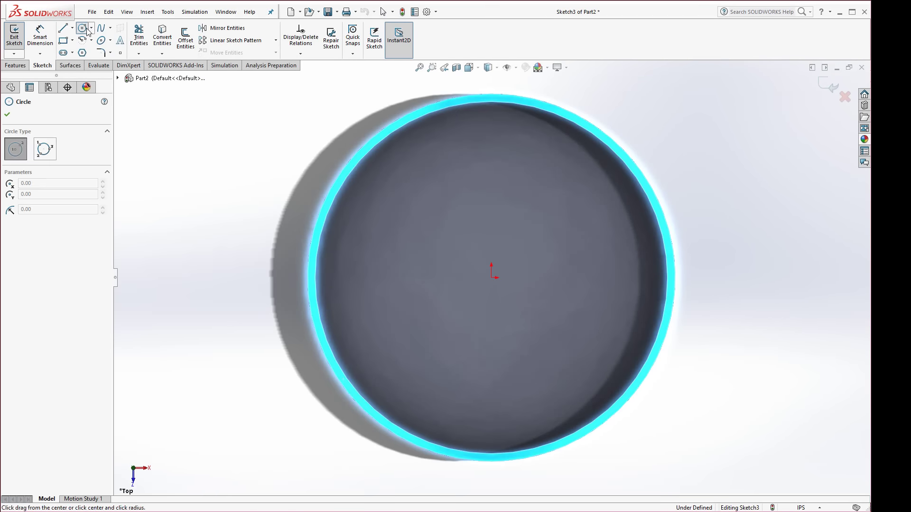
left_click(492, 277)
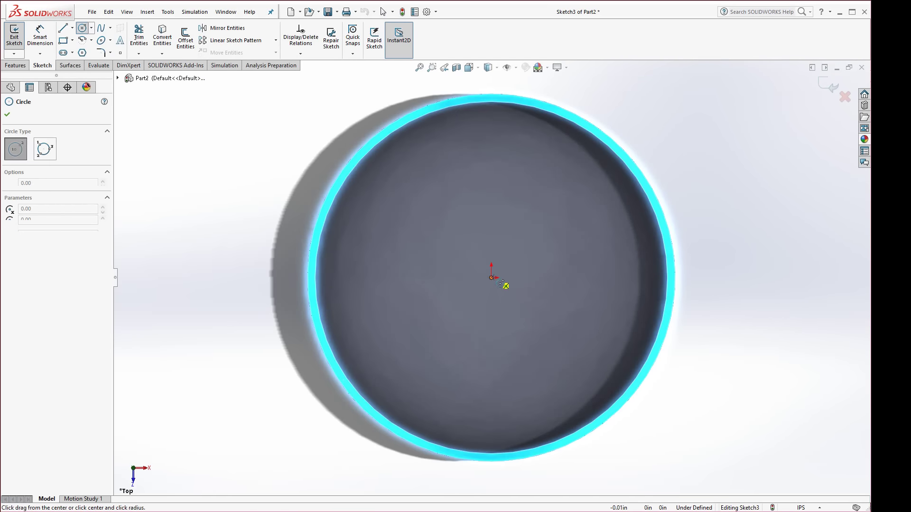
left_click(638, 173)
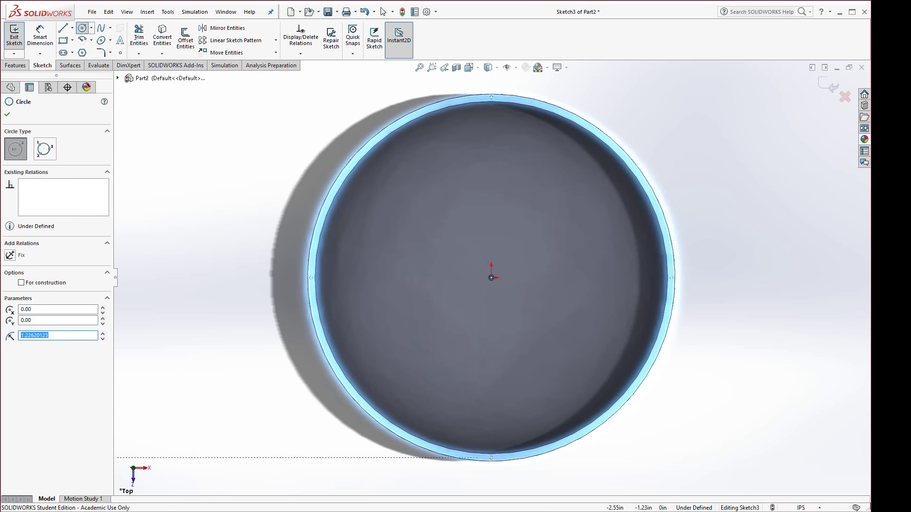
Examine the rim diameters and Detail B in the browser's bezel drawing, return to SOLIDWORKS and leave the Circle tool.
key("alt+Tab")
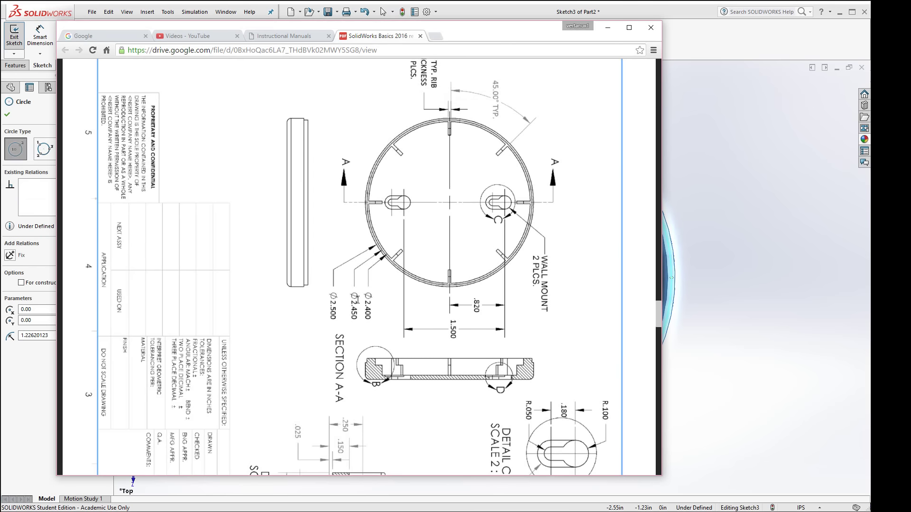
scroll(377, 391, "down", 3)
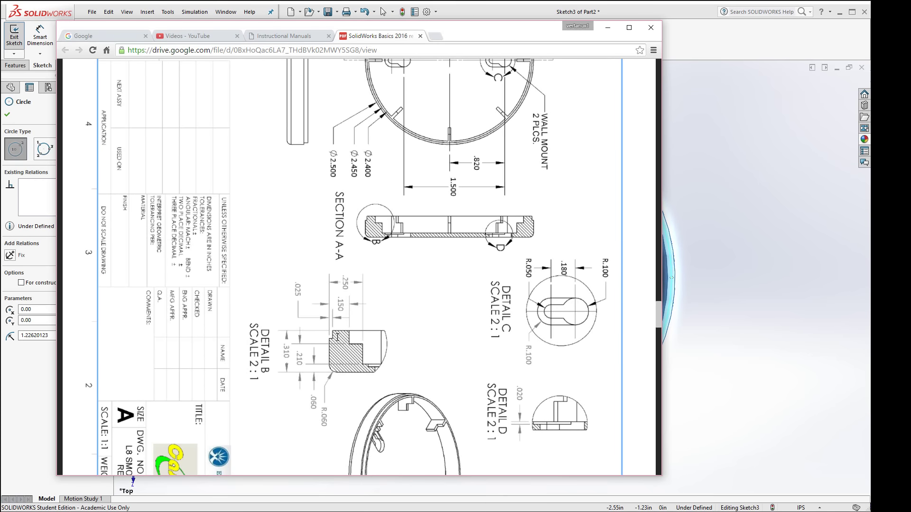
left_click(782, 239)
left_click(784, 237)
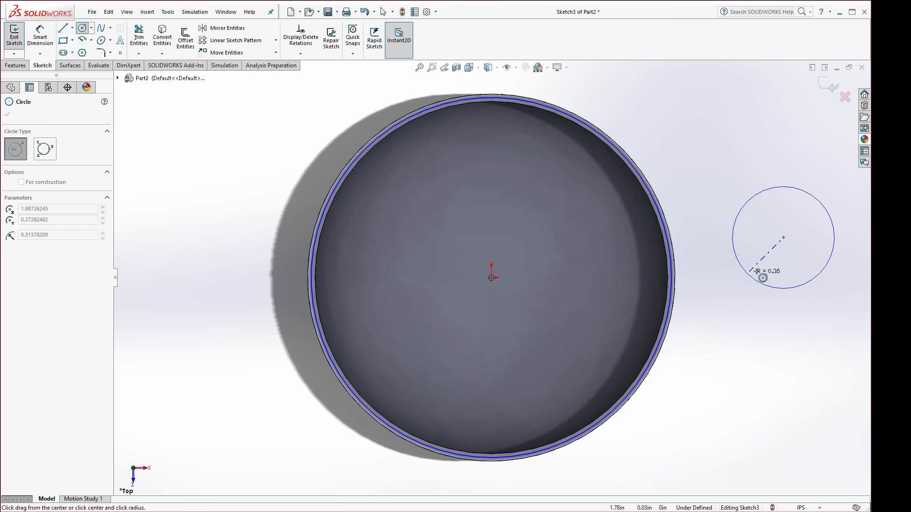
key("Escape")
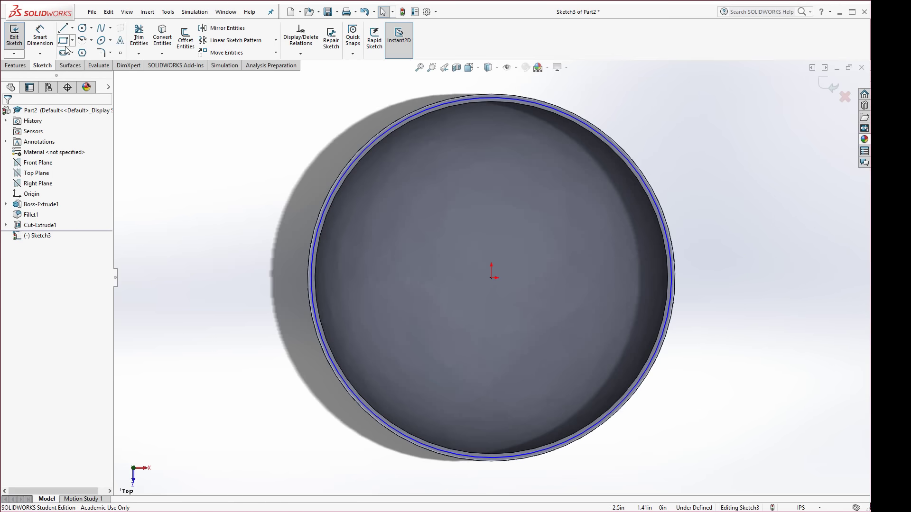
Dimension the diameter of the circle on the rim's top face as 2.45 in.
left_click(42, 42)
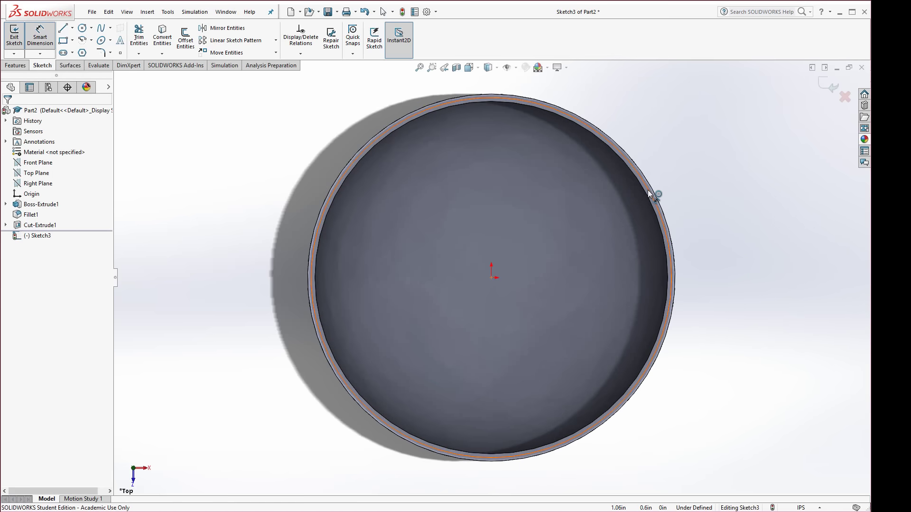
left_click(649, 190)
left_click(684, 84)
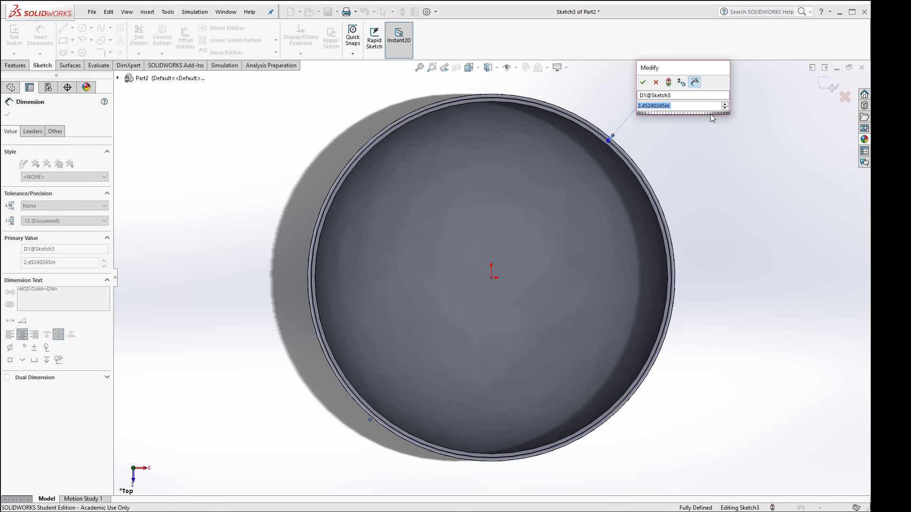
type("2.45")
key("Return")
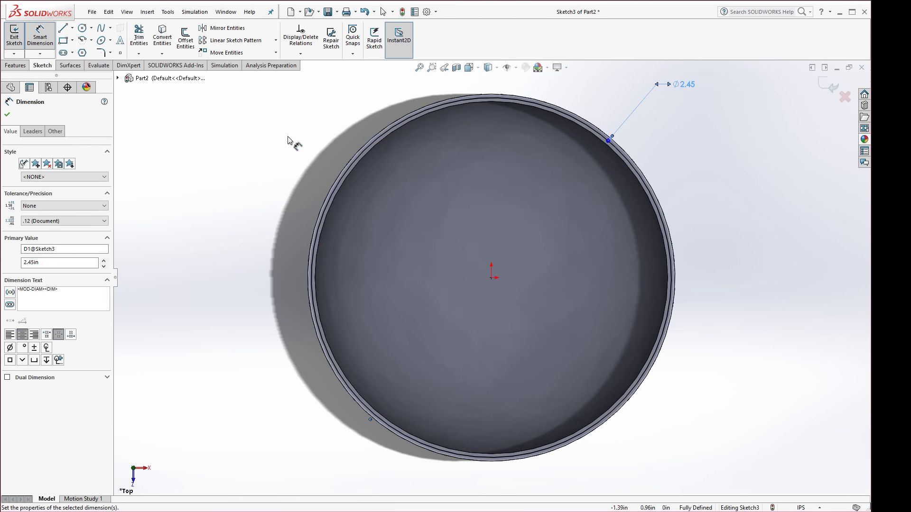
key("Escape")
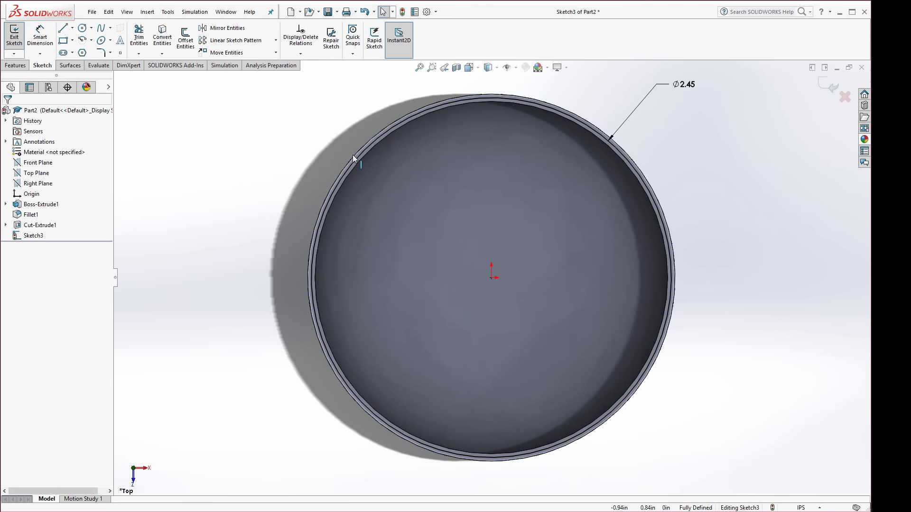
Convert the rim's outer circular edge into the current sketch.
left_click(354, 155)
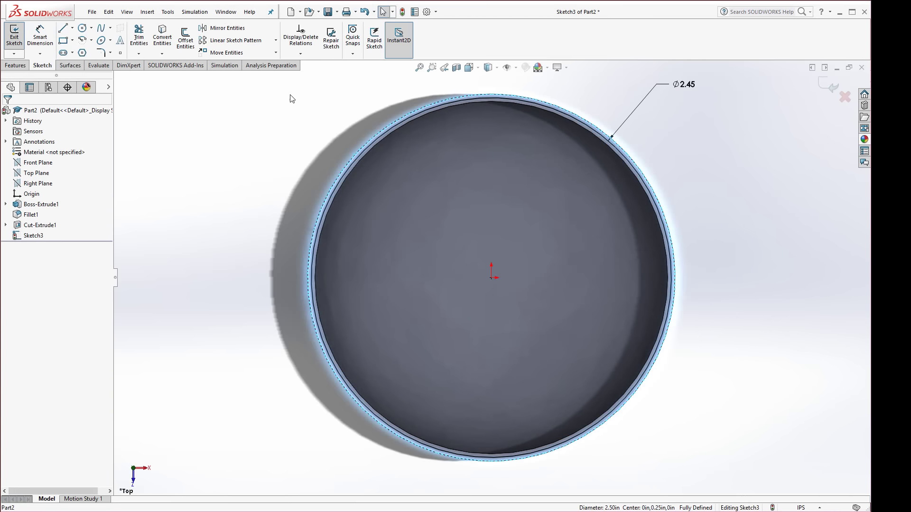
left_click(164, 46)
middle_click_drag(237, 289, 246, 193)
scroll(249, 261, "down", 5)
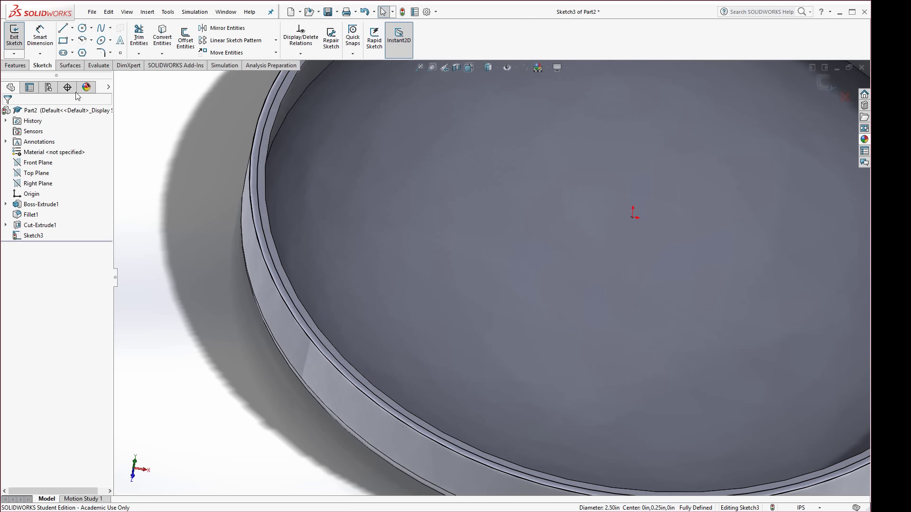
left_click(19, 66)
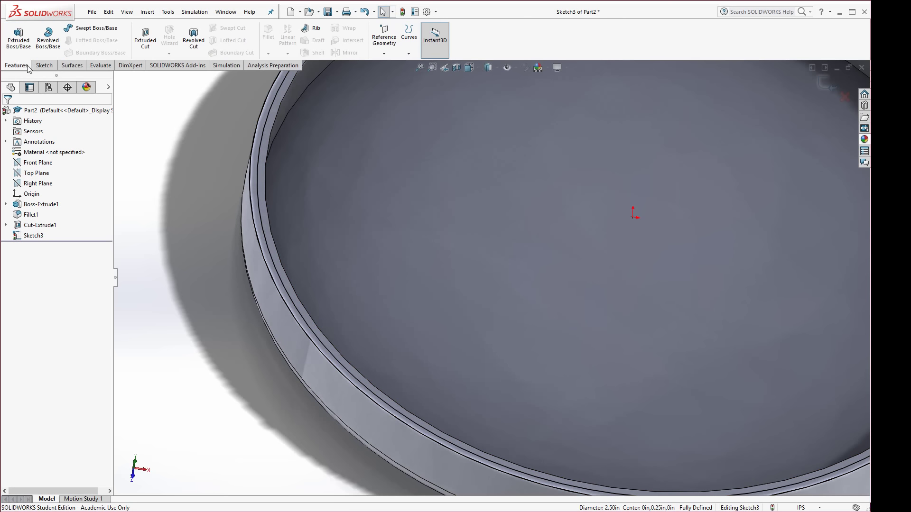
left_click(19, 40)
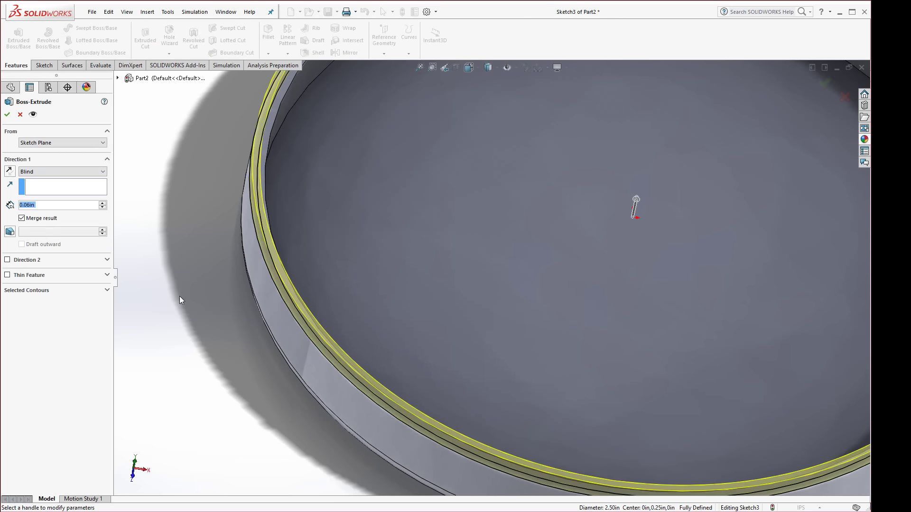
middle_click_drag(207, 350, 261, 317)
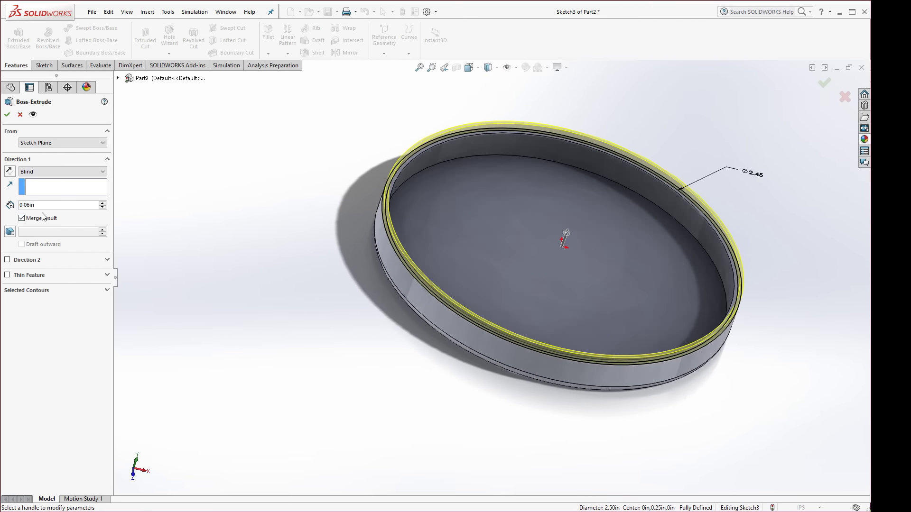
left_click(20, 114)
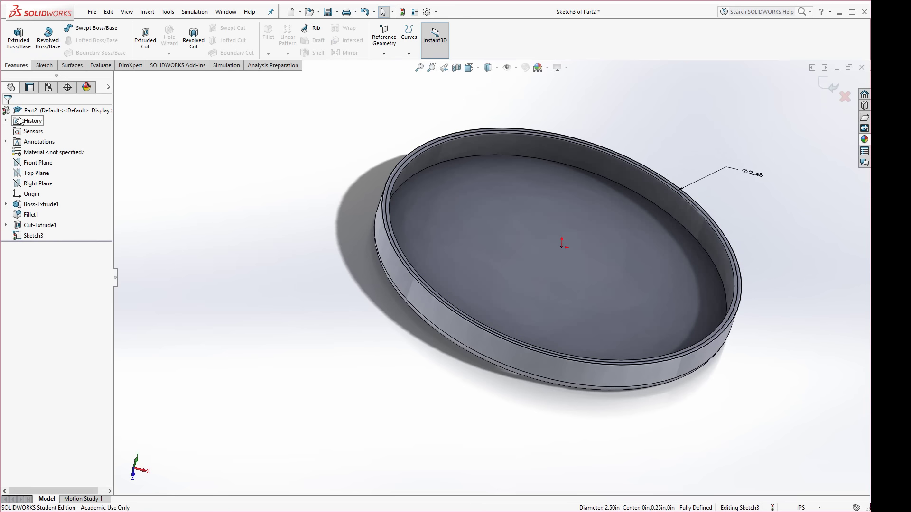
Cut the ring between the 2.45 in circle and the rim's outer edge to a blind depth of 0.04 in.
left_click(158, 35)
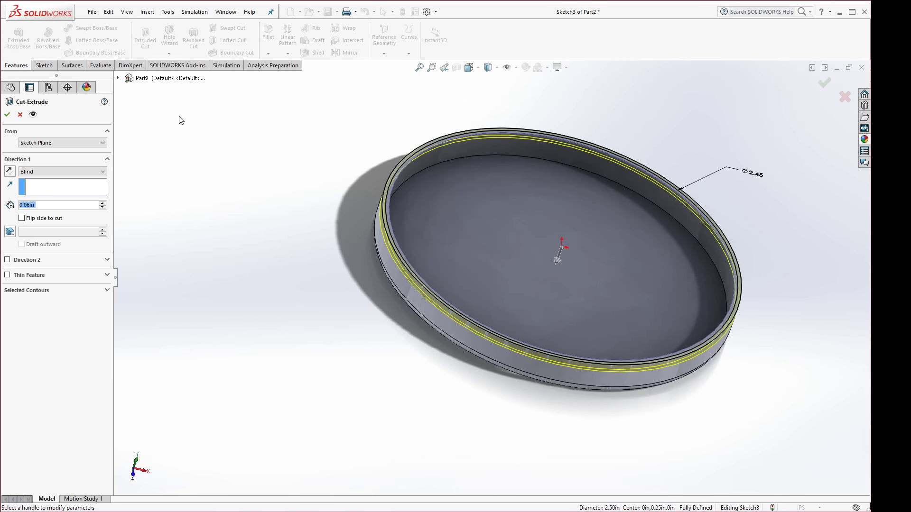
middle_click_drag(289, 285, 308, 171)
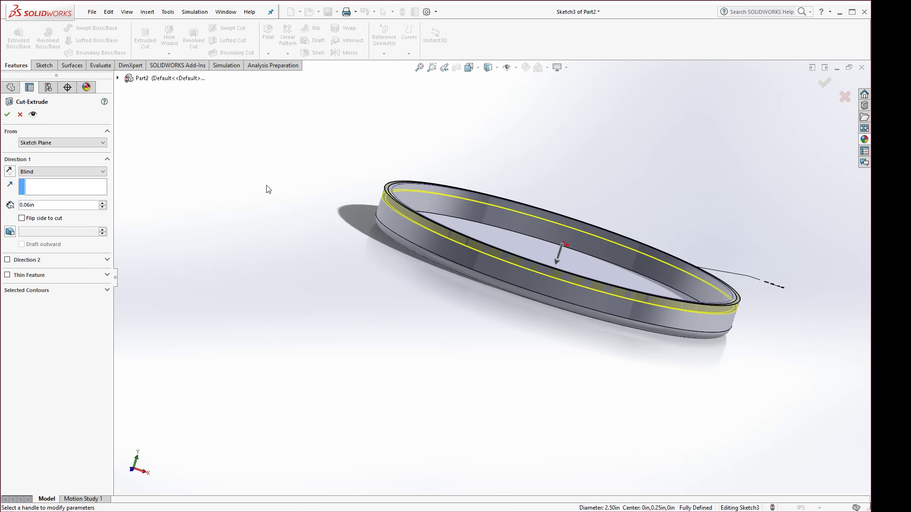
left_click_drag(39, 205, 19, 206)
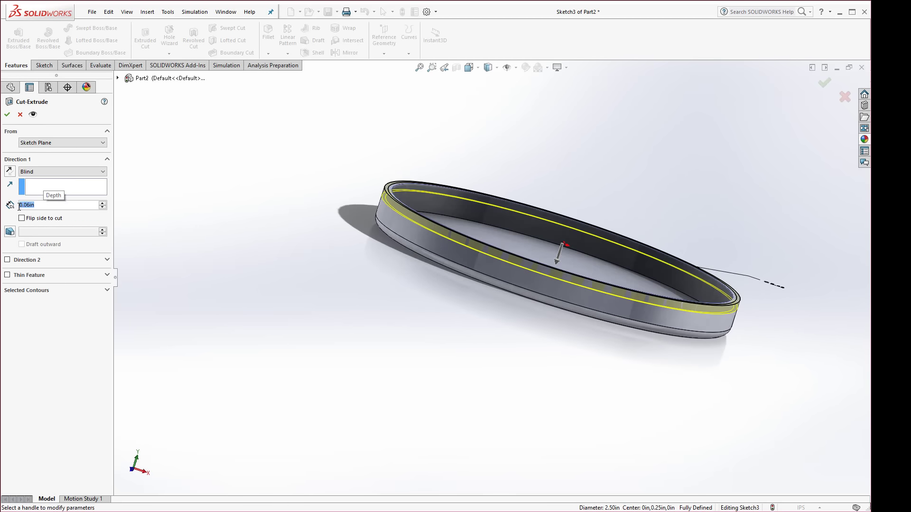
type("0.04")
key("Return")
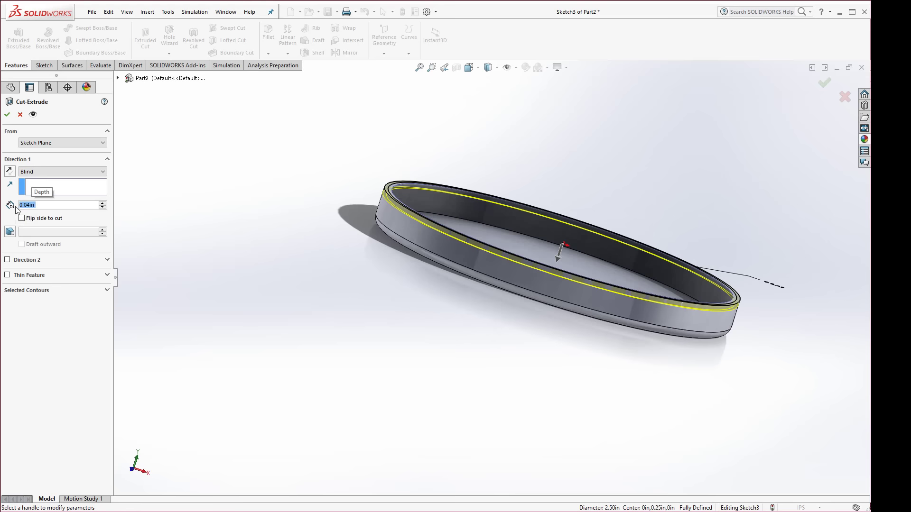
left_click(8, 115)
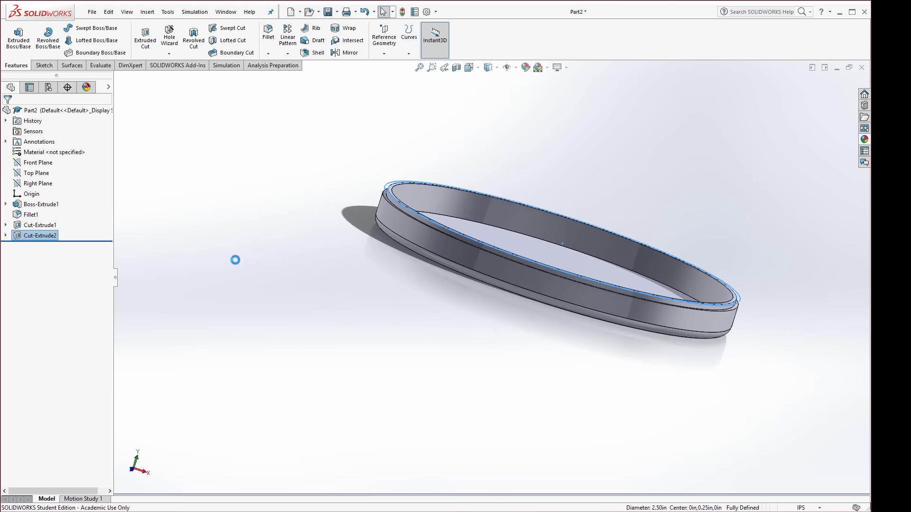
Toggle RealView Graphics in the display settings of the model view.
middle_click_drag(399, 301, 376, 335)
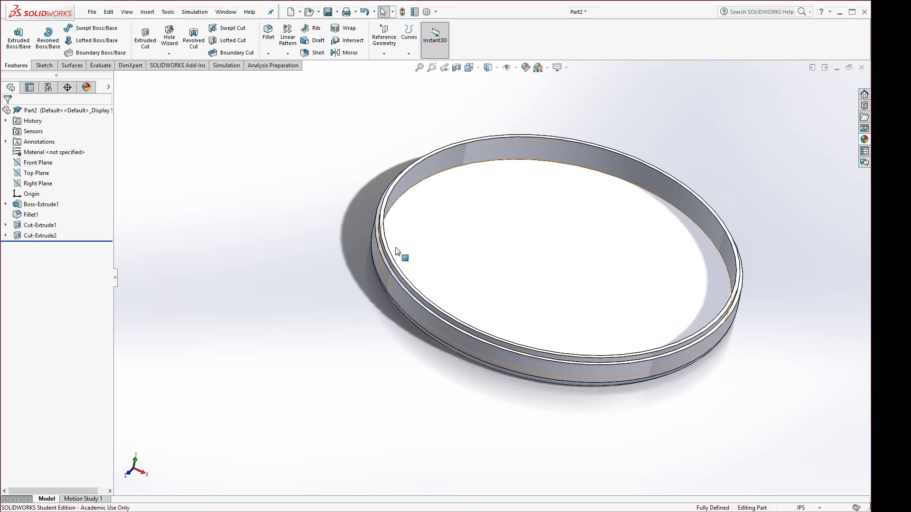
mouse_move(442, 270)
middle_mouse_down()
mouse_move(451, 270)
mouse_move(454, 211)
mouse_move(413, 256)
middle_mouse_up()
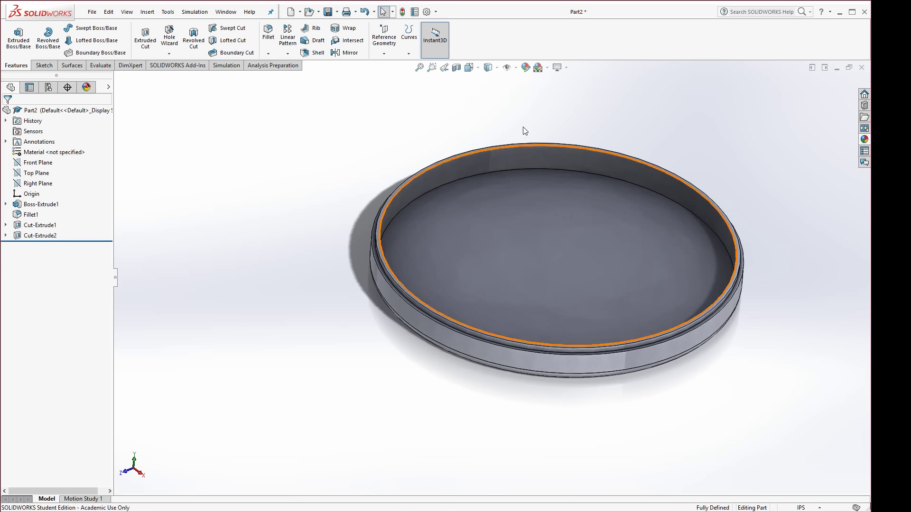
left_click(565, 68)
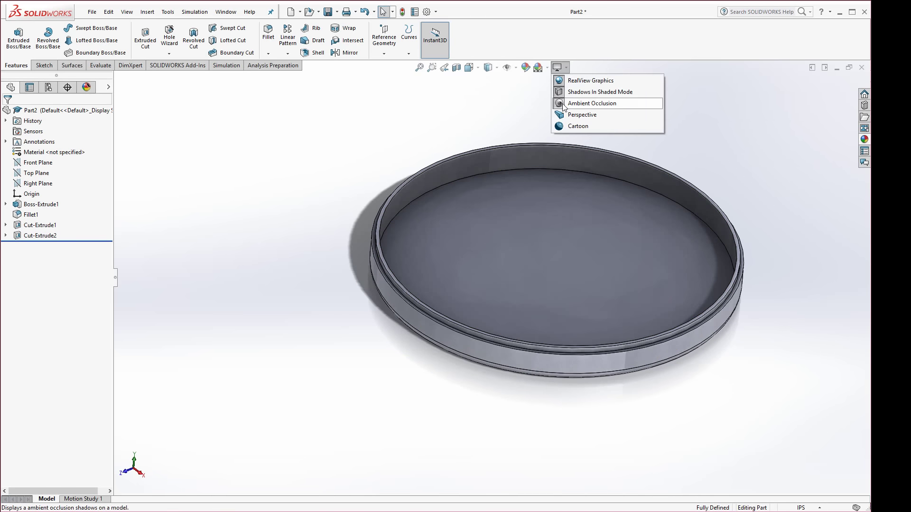
left_click(564, 82)
Open a new sketch on the recessed floor face inside the rim and view it face-on.
left_click(563, 236)
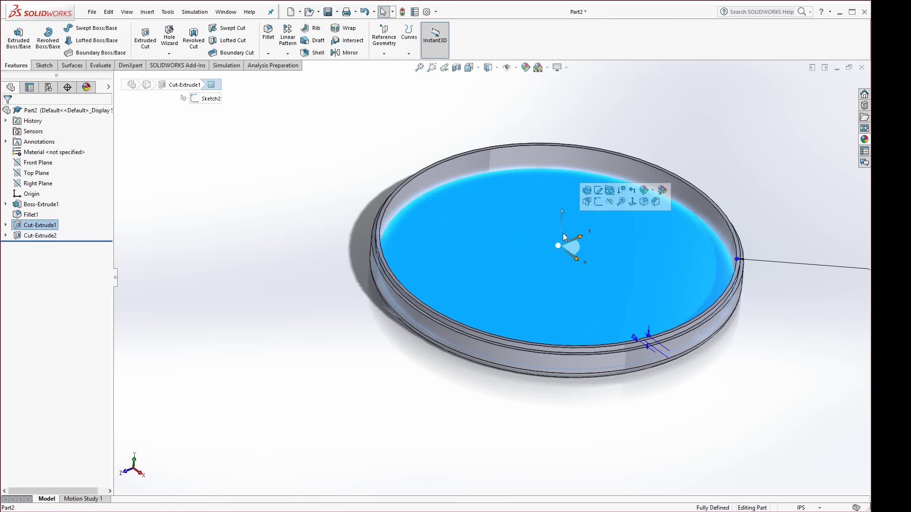
left_click(598, 203)
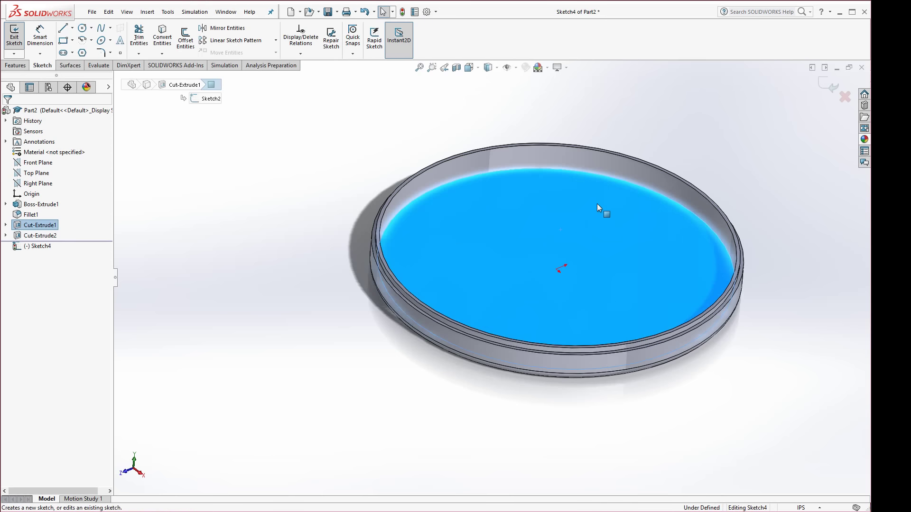
key("space")
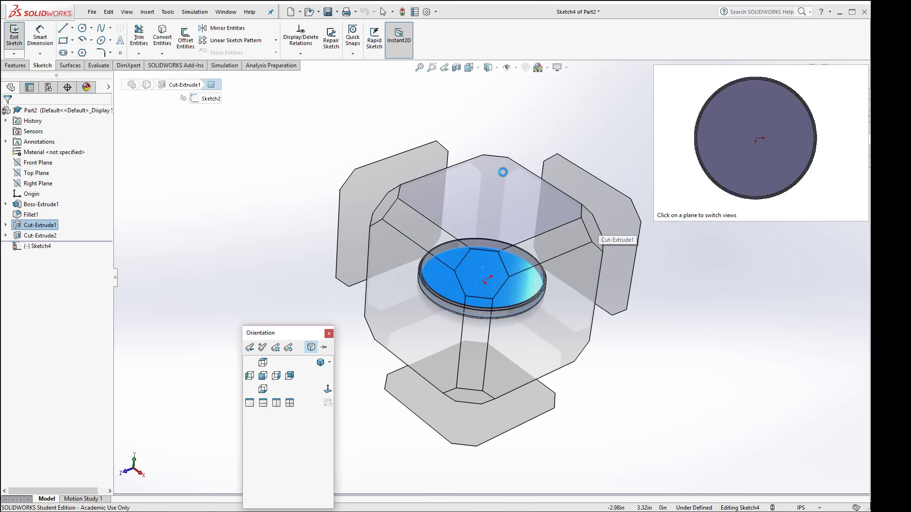
left_click(488, 199)
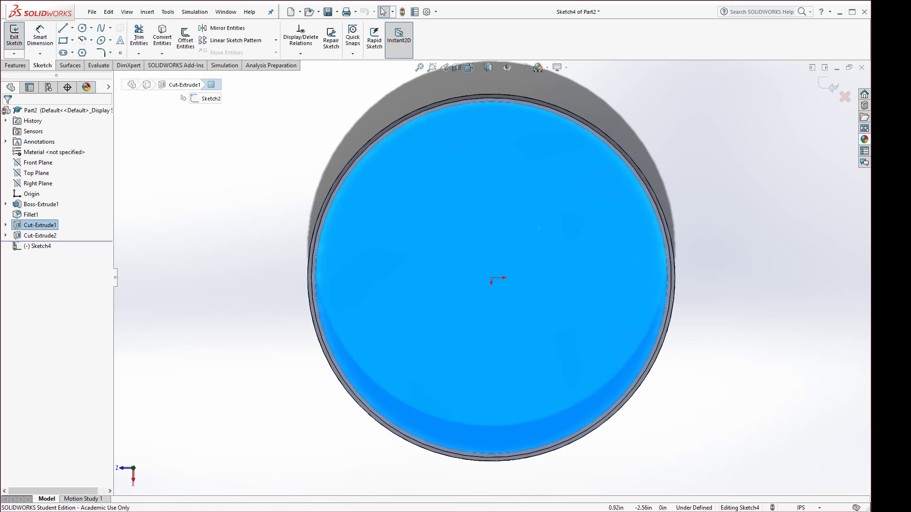
Examine the ribs and Detail B in the browser's bezel drawing and return to SOLIDWORKS.
key("alt+Tab")
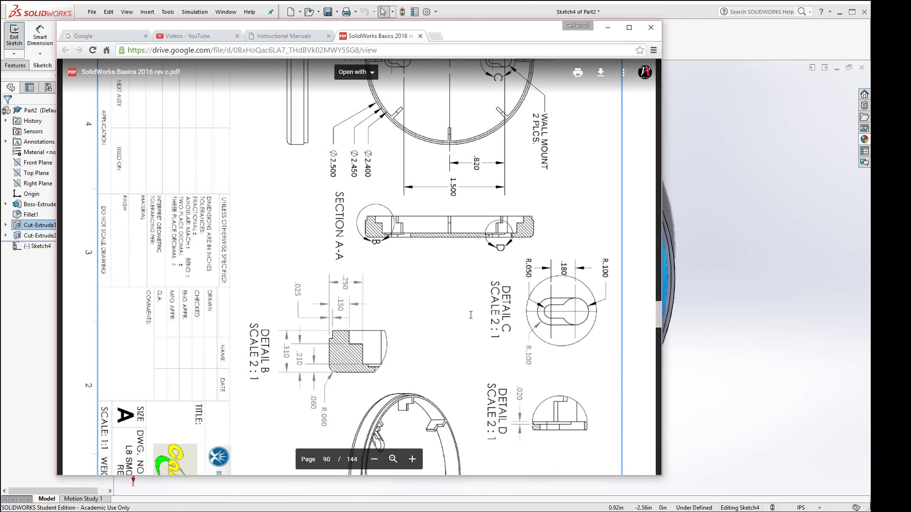
scroll(420, 318, "up", 4)
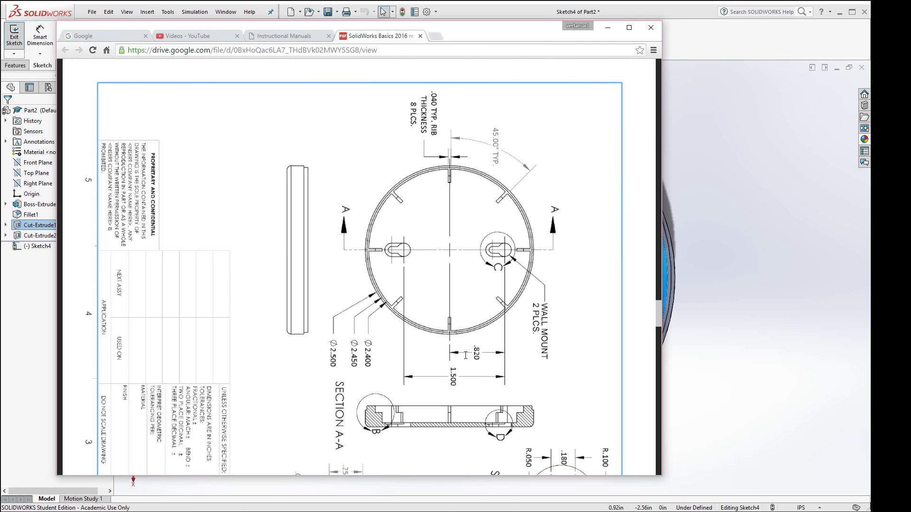
scroll(450, 363, "down", 4)
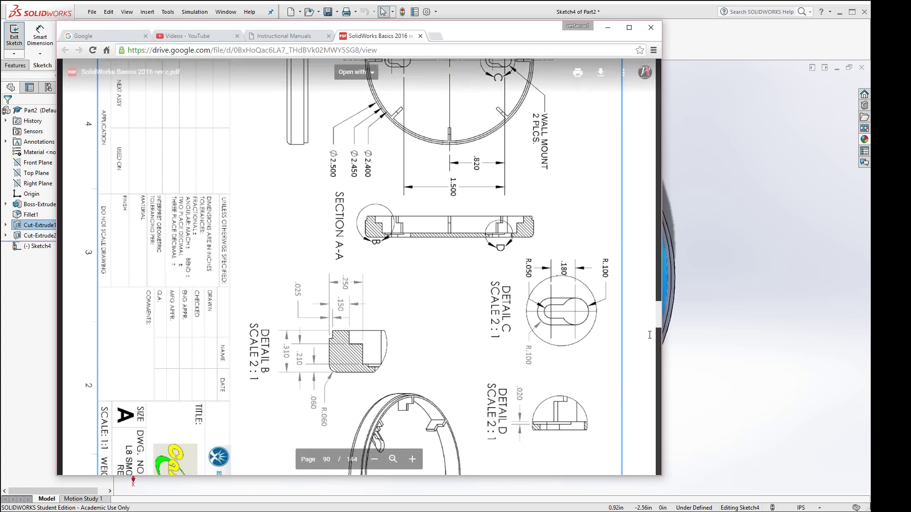
left_click(725, 306)
left_click(722, 304)
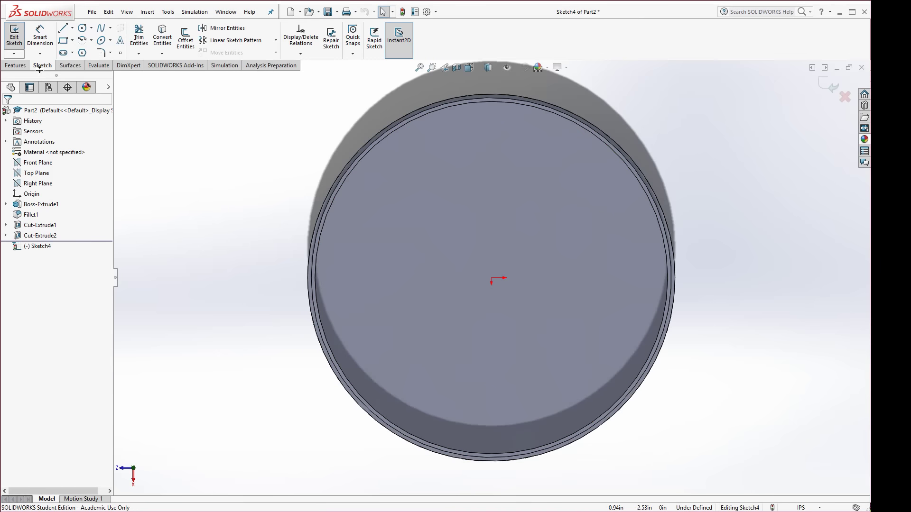
Sketch a center rectangle about 0.39 in long and 0.07 in wide across the rim's left side, level with the origin, its outer corners on the outer edge.
left_click(72, 40)
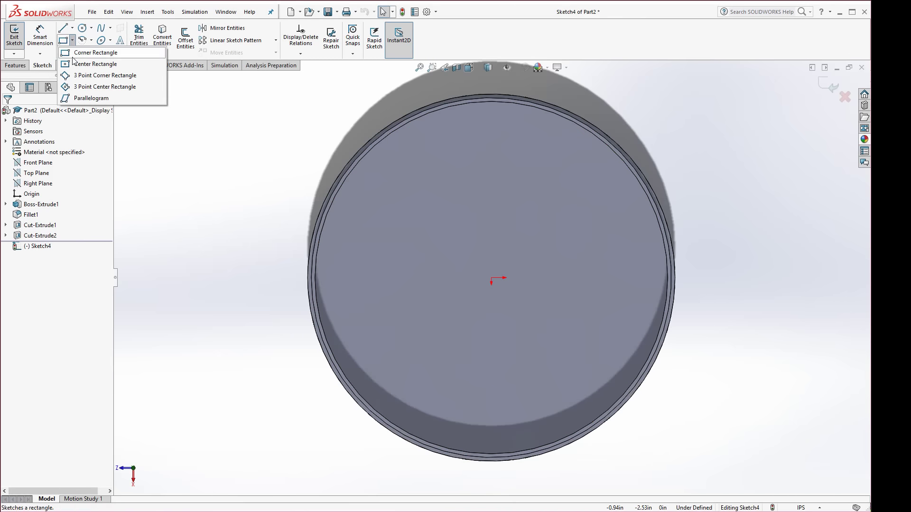
left_click(69, 65)
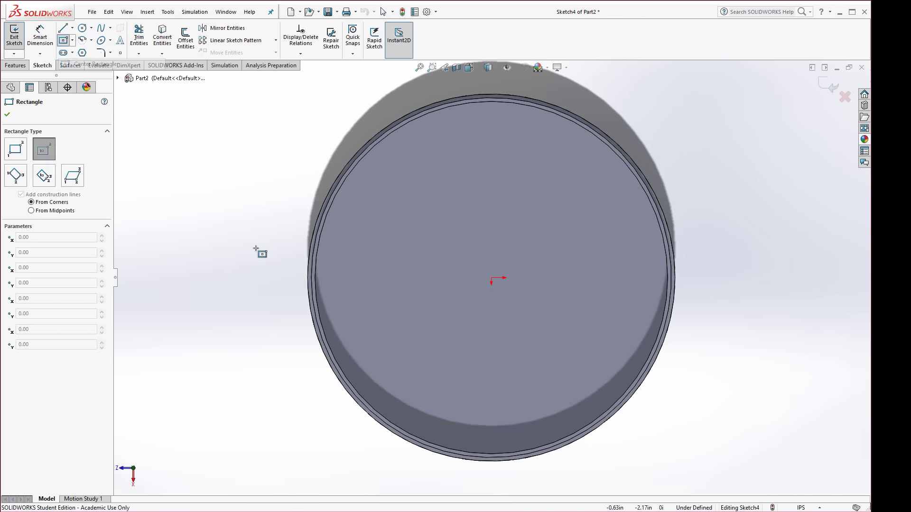
left_click(336, 277)
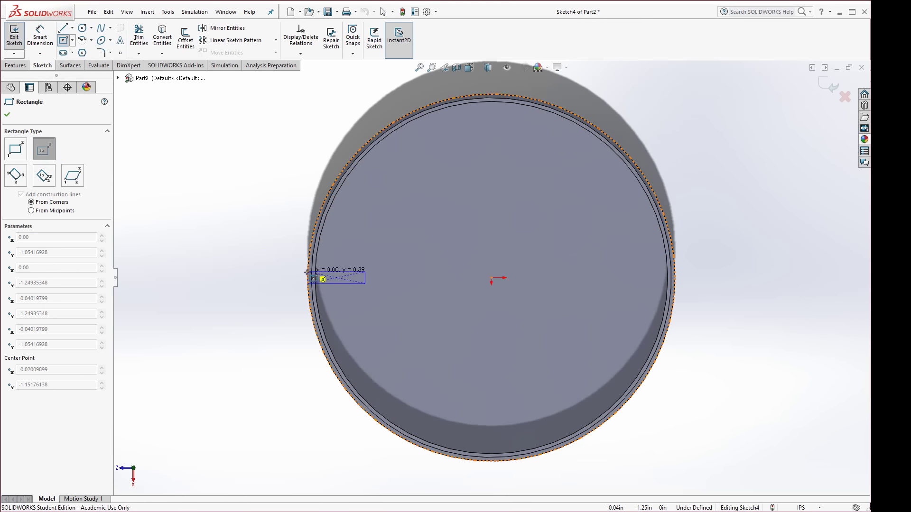
scroll(317, 278, "down", 3)
scroll(327, 278, "down", 3)
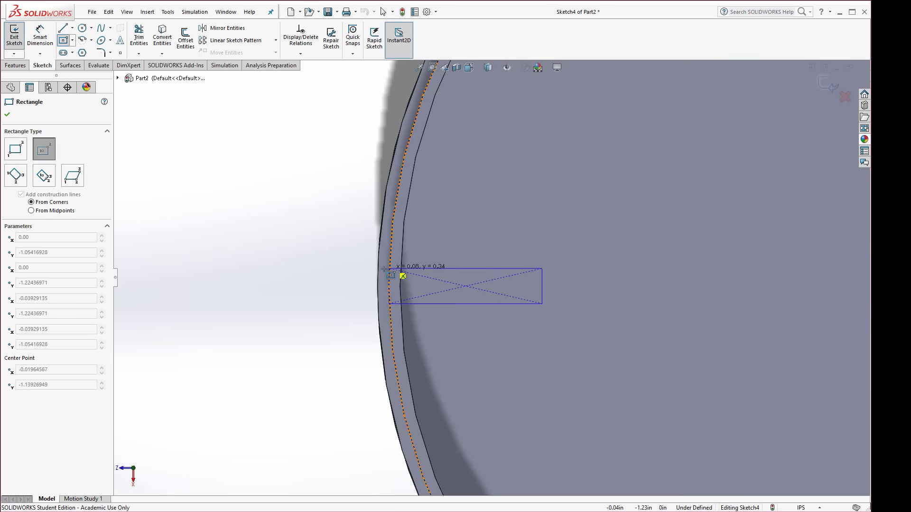
left_click(378, 272)
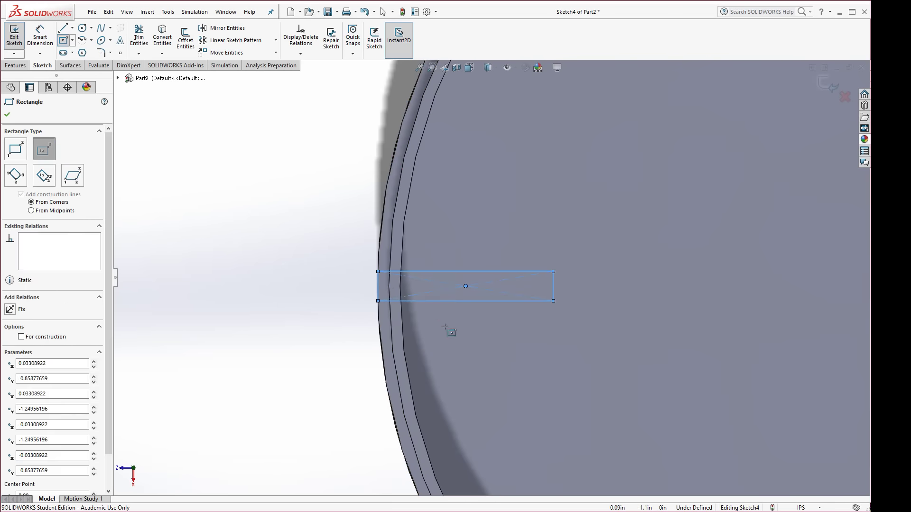
key("Escape")
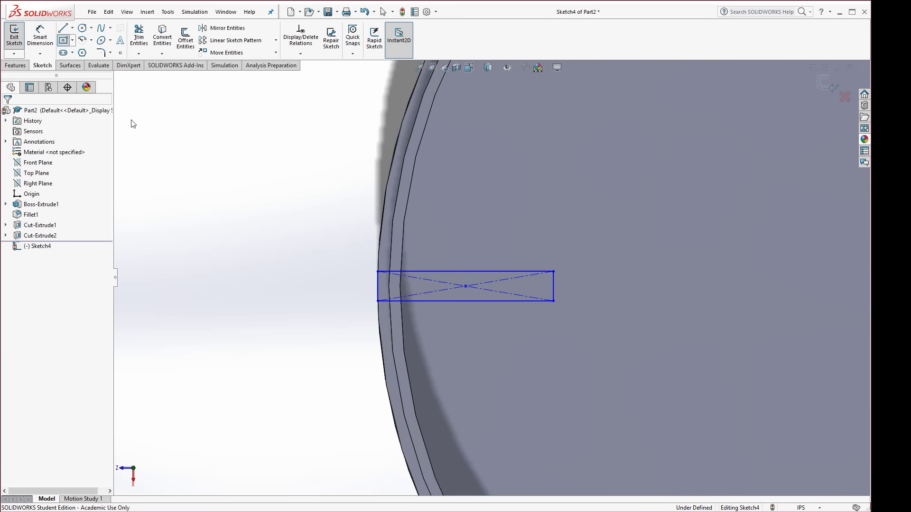
Constrain the rectangle's center point and the origin with a Vertical relation.
scroll(494, 351, "up", 3)
scroll(491, 327, "up", 2)
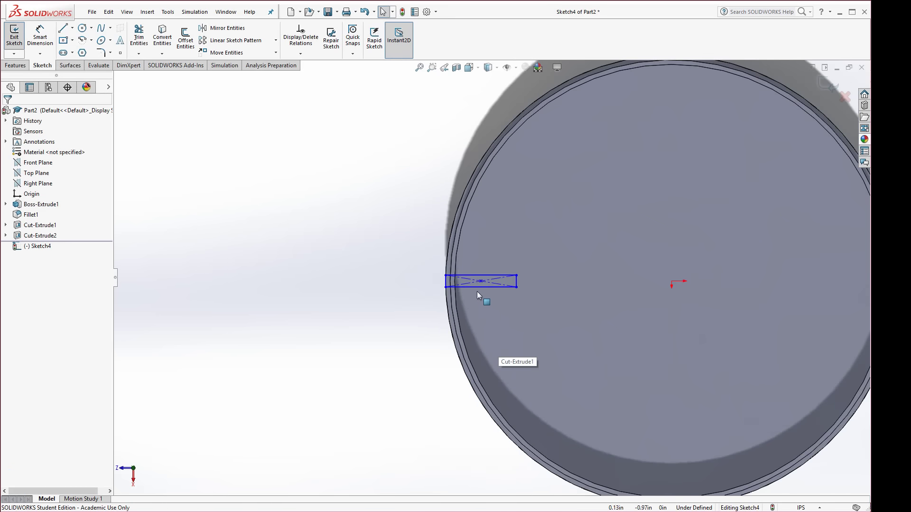
left_click(480, 281)
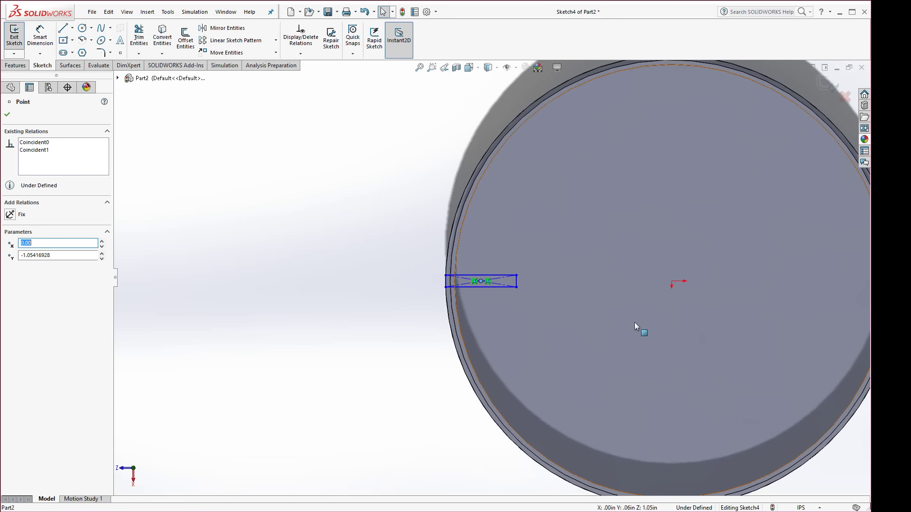
left_click(671, 282, "ctrl")
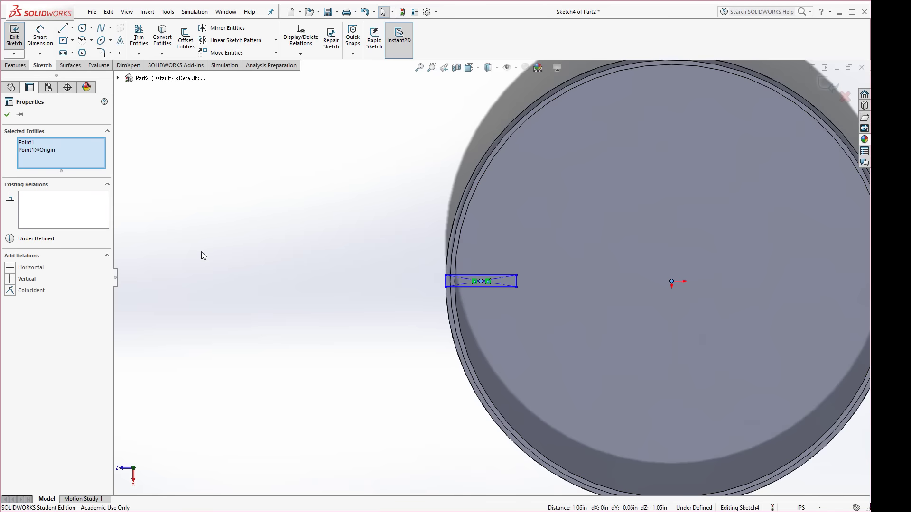
left_click(10, 268)
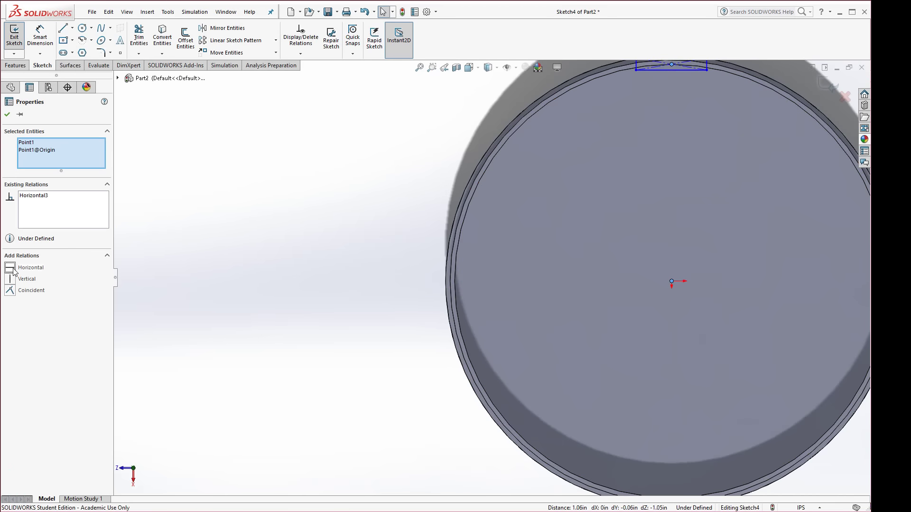
left_click(39, 196)
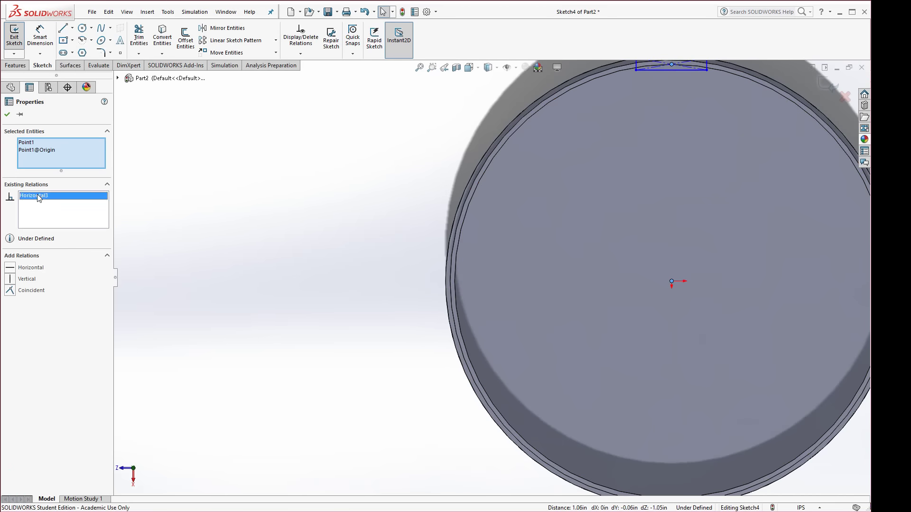
key("Delete")
left_click(11, 279)
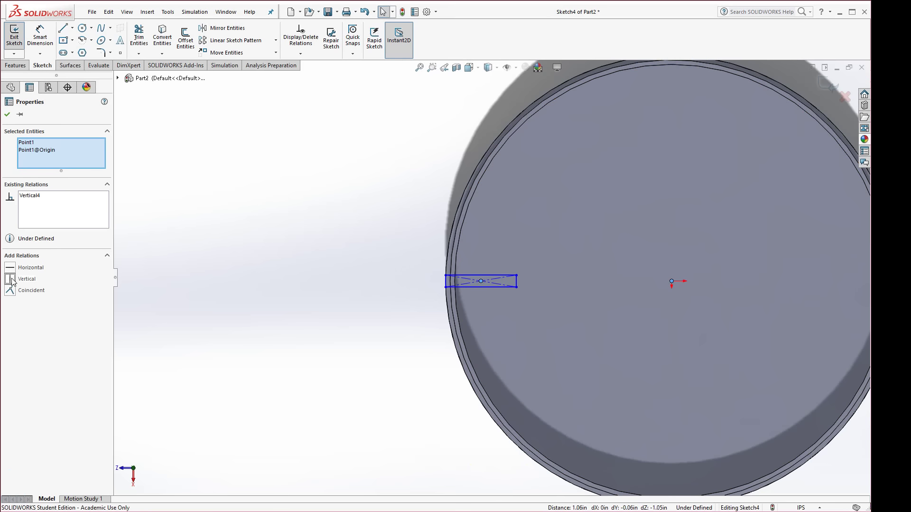
left_click(7, 115)
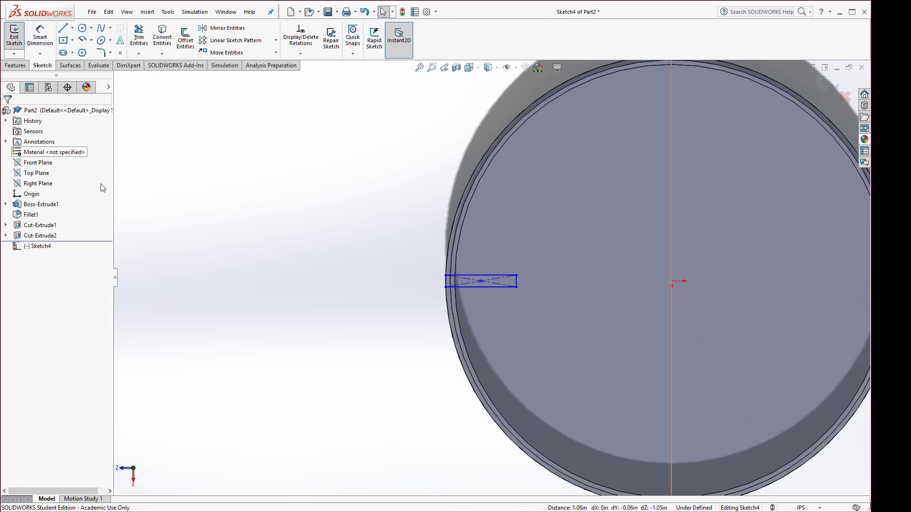
Dimension the short end of the rib rectangle as 0.04 in.
scroll(525, 291, "up", 2)
scroll(525, 292, "down", 2)
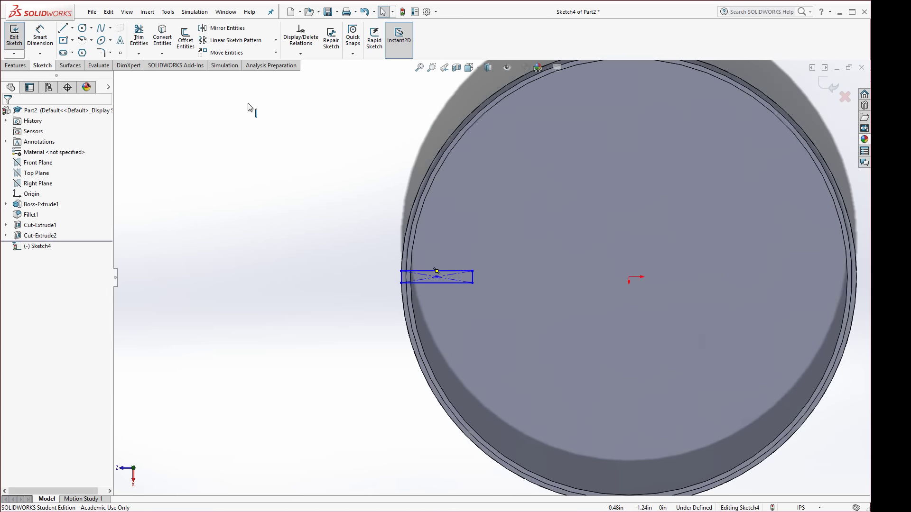
left_click(40, 38)
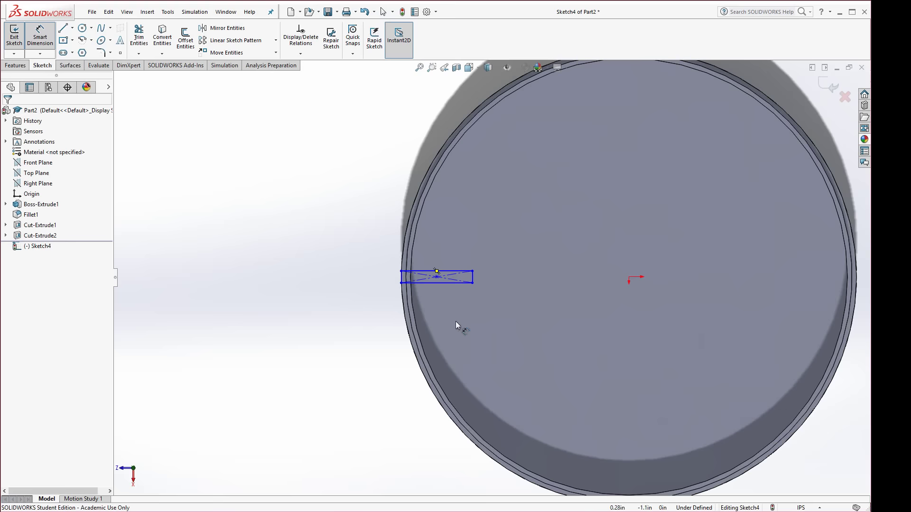
left_click(473, 280)
left_click(539, 269)
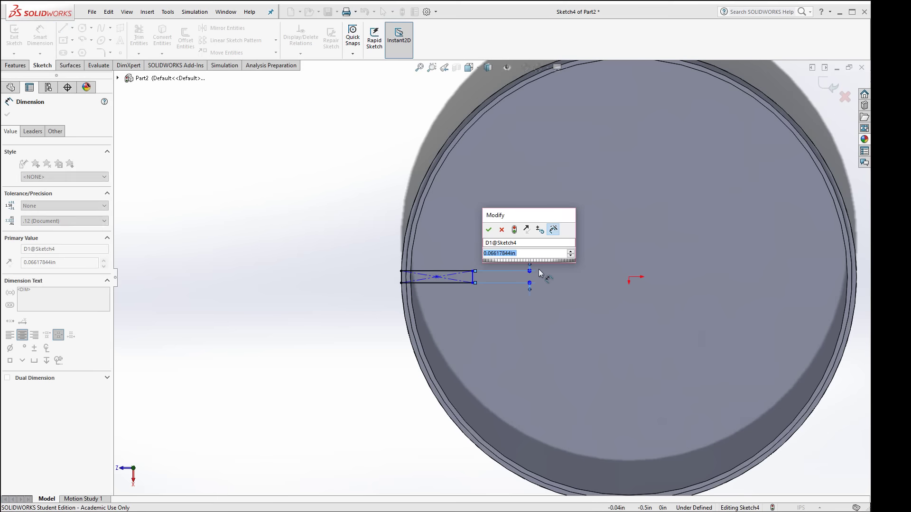
type(".04")
key("Return")
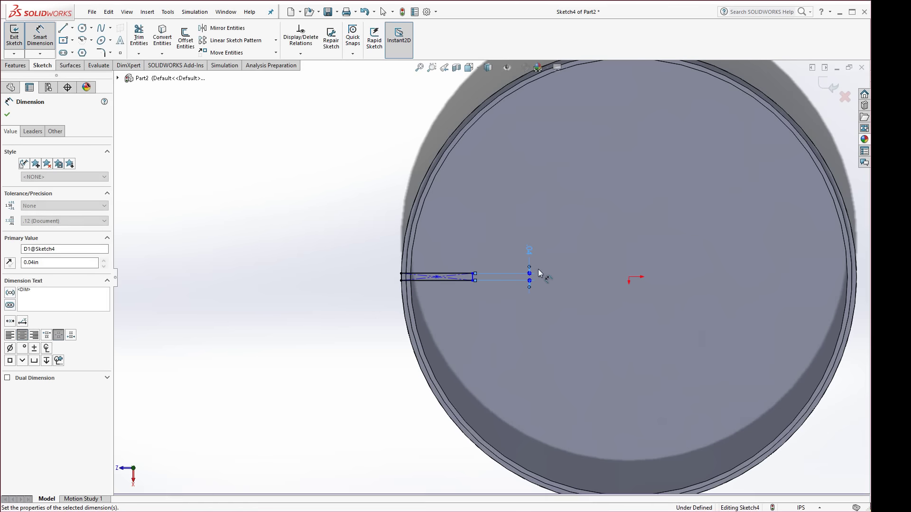
Add a dimension between the rim's outer circular edge and the rectangle's inner end.
scroll(398, 280, "down", 4)
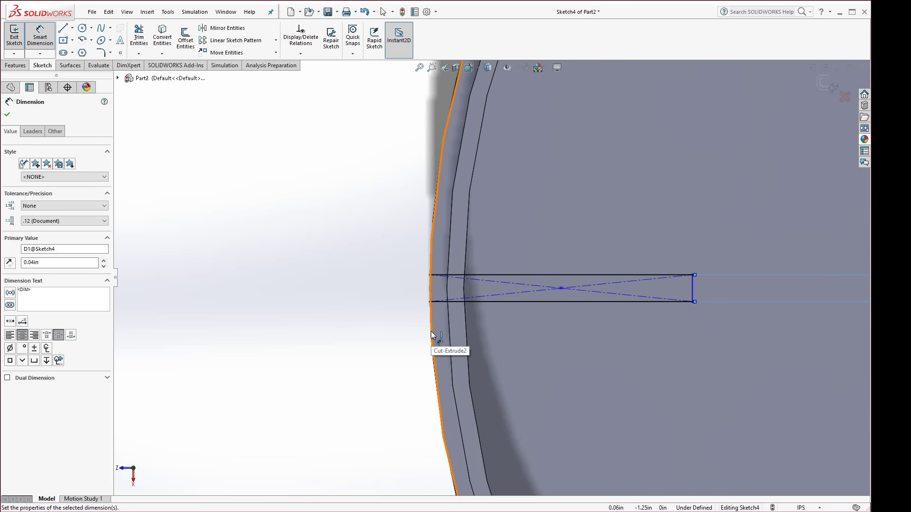
left_click(431, 331)
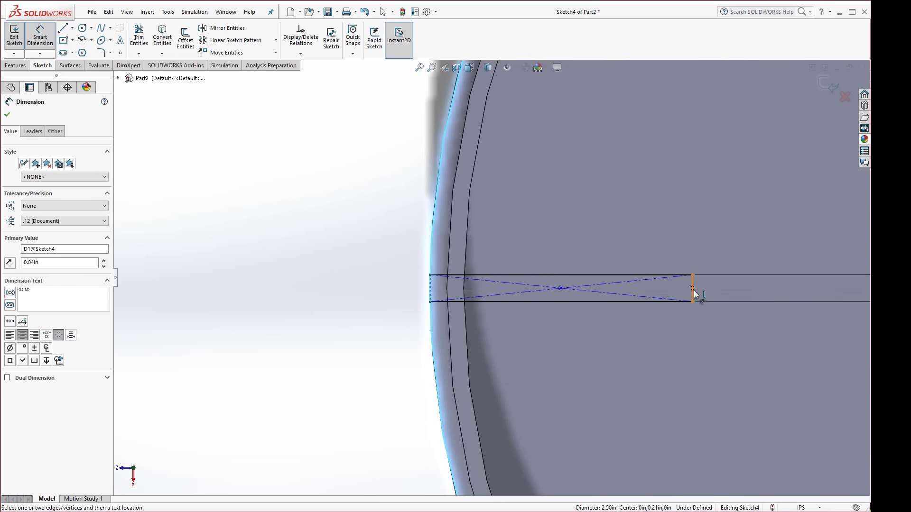
left_click_drag(693, 301, 562, 378)
left_click(563, 378)
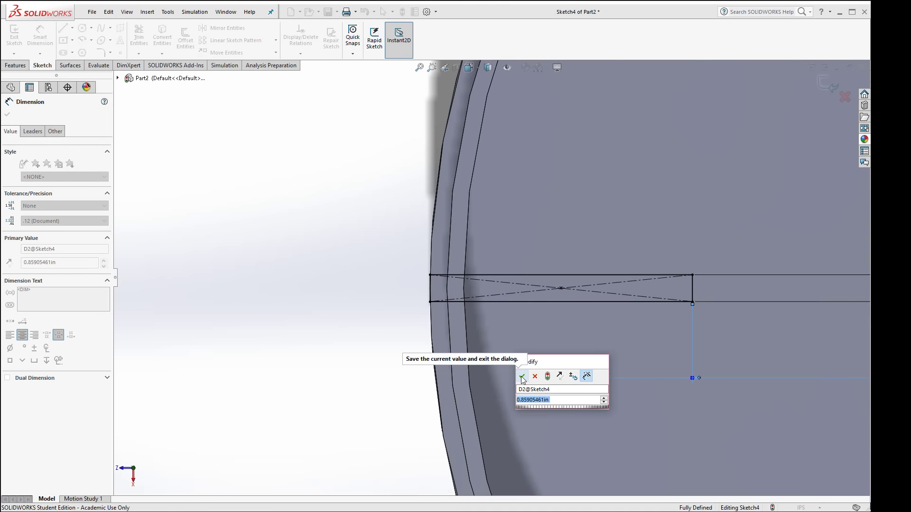
left_click(521, 378)
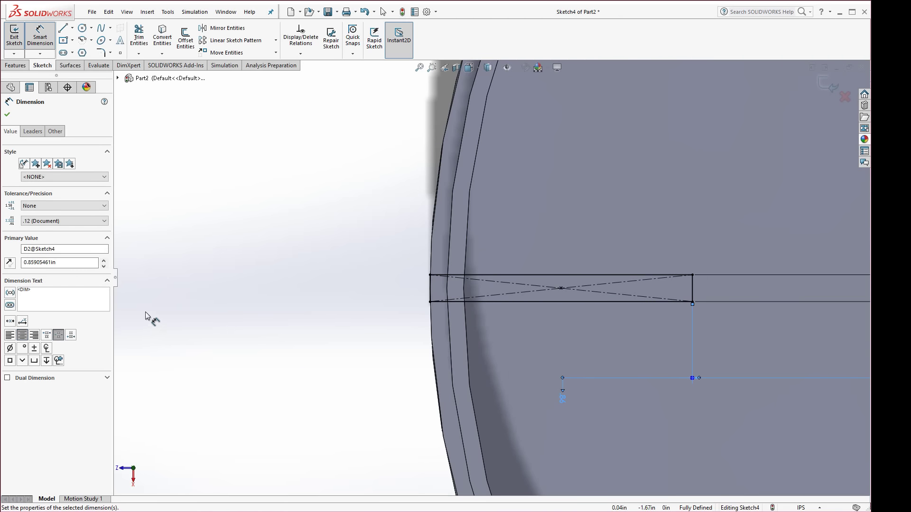
Set the edge-to-rectangle dimension's first arc condition to Min and its value to 0.25 in.
left_click(32, 132)
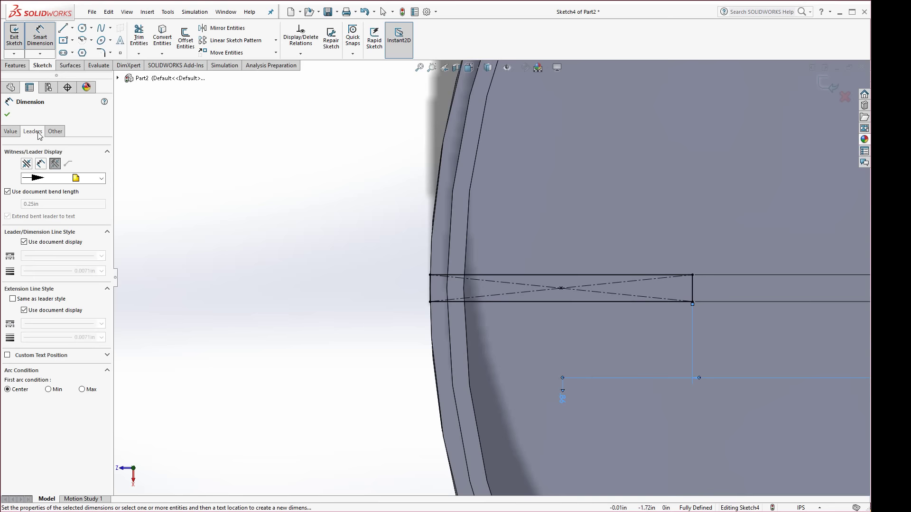
left_click(49, 389)
left_click(12, 133)
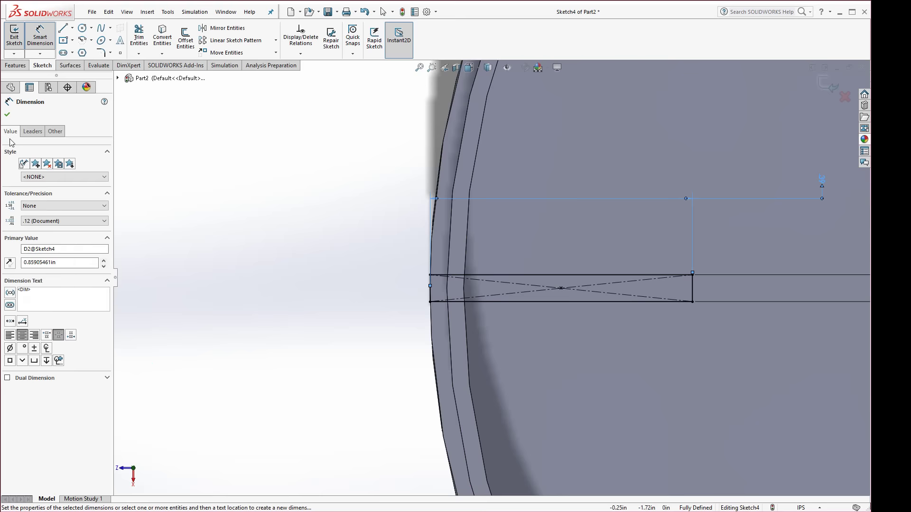
double_click(59, 262)
type("0.25")
key("Return")
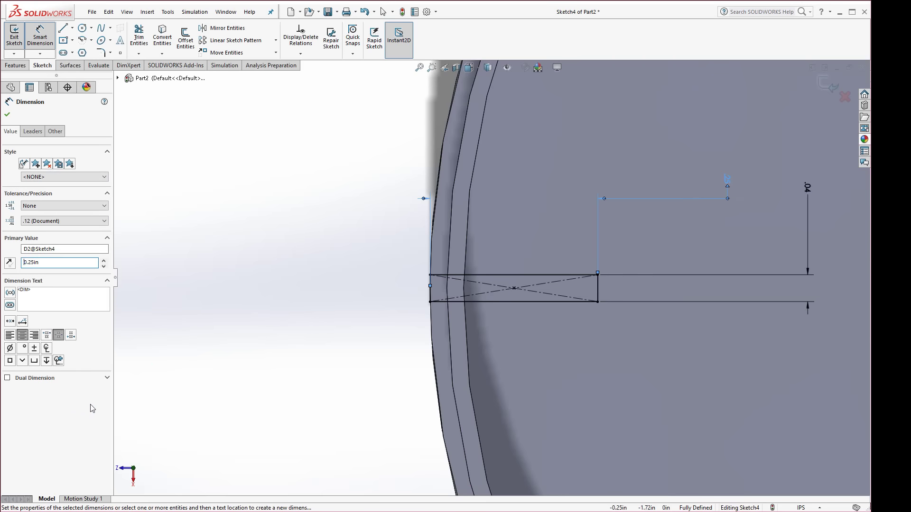
Raise the document's shaded and draft quality image resolution close to the high end.
key("Escape")
scroll(427, 294, "down", 8)
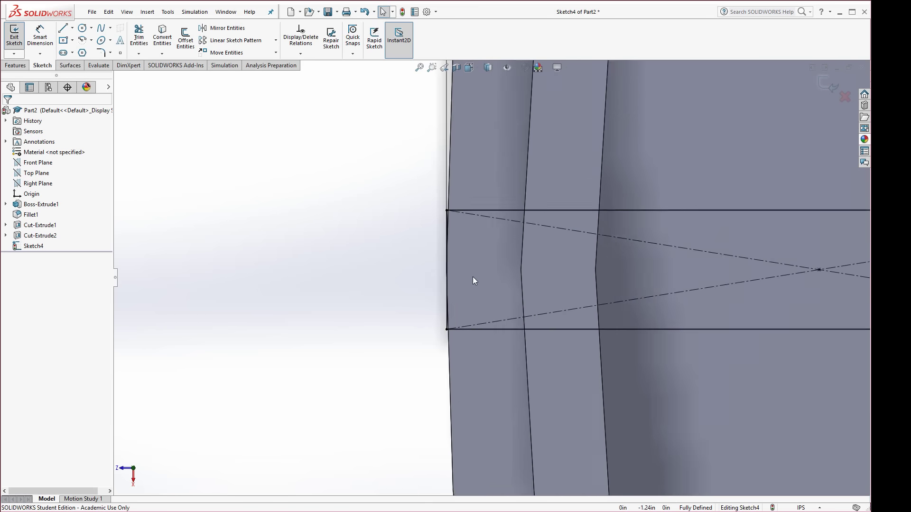
scroll(443, 264, "down", 2)
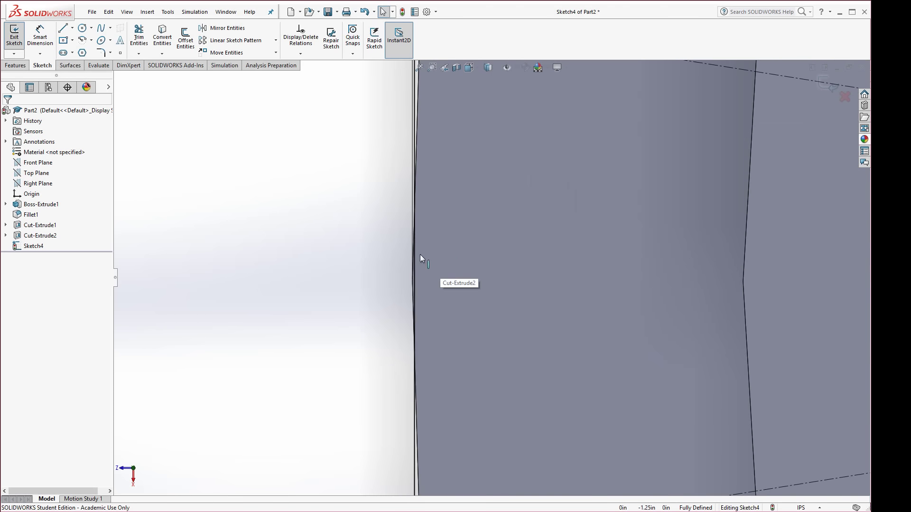
scroll(427, 157, "up", 3)
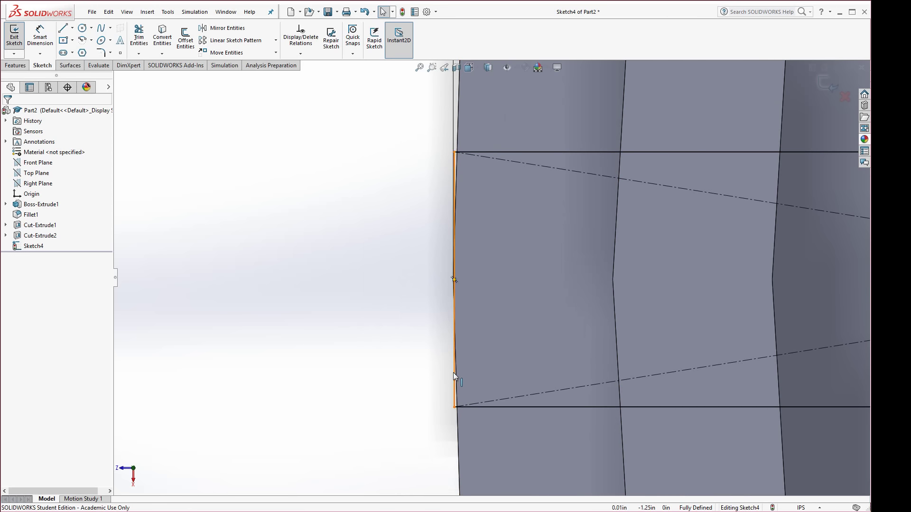
scroll(401, 438, "up", 3)
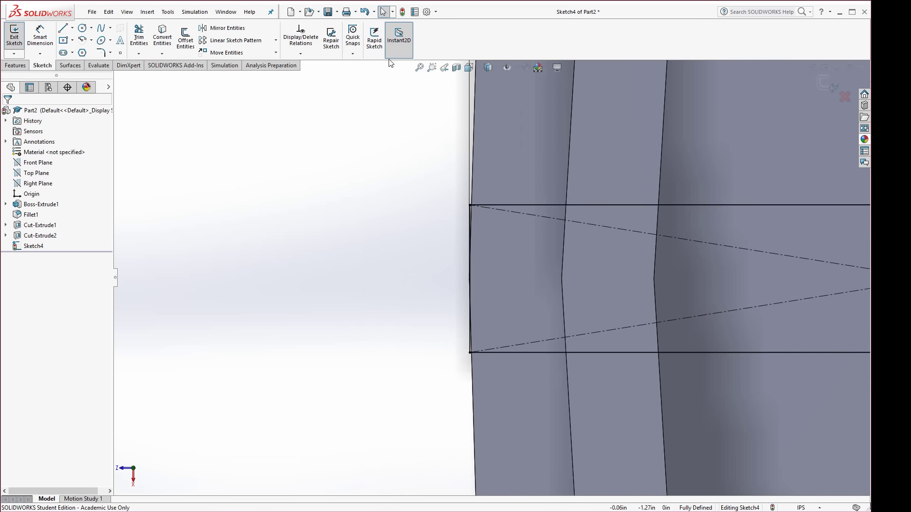
left_click(426, 12)
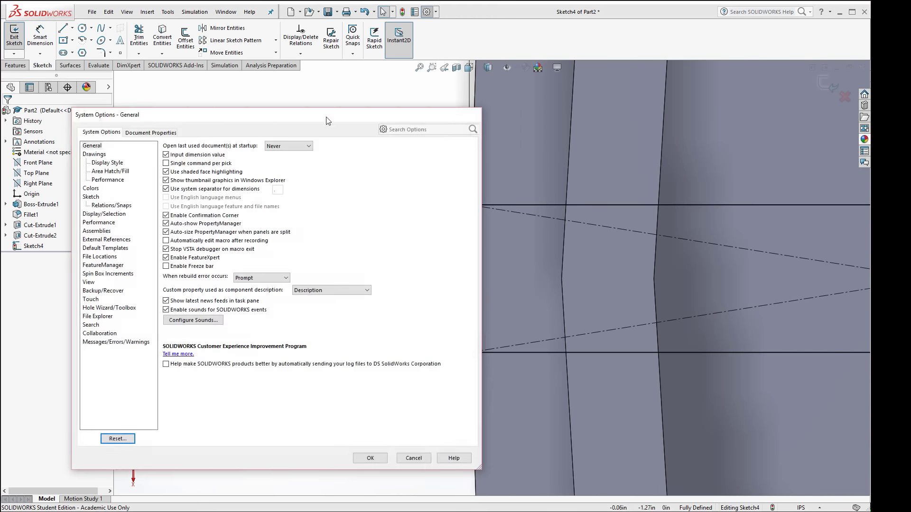
left_click(100, 222)
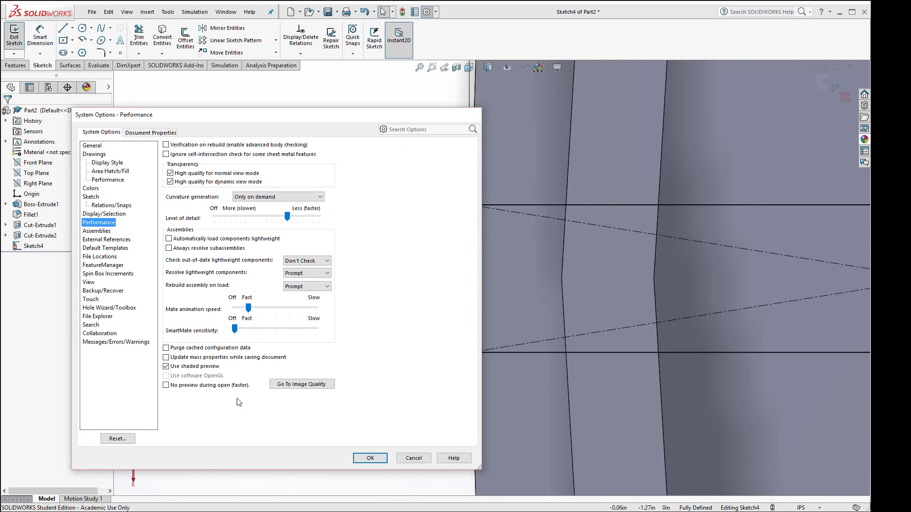
left_click(309, 385)
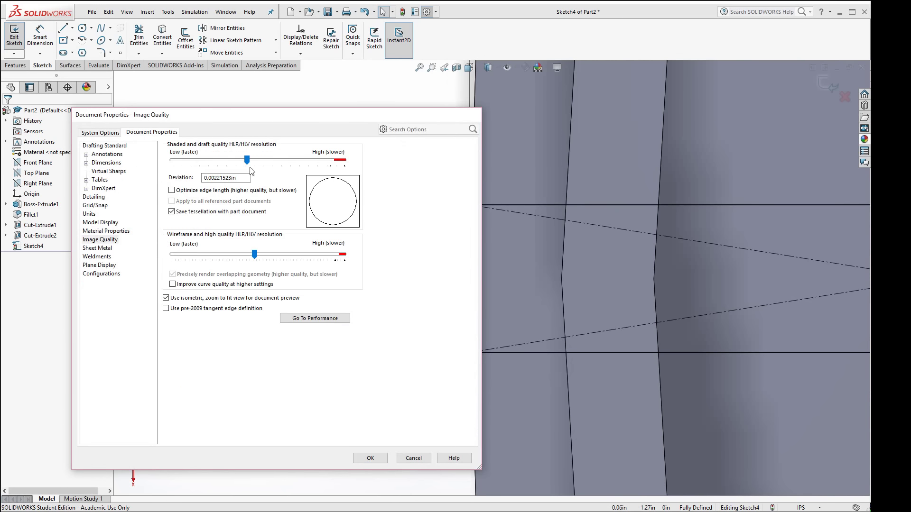
left_click_drag(247, 160, 327, 161)
left_click(370, 458)
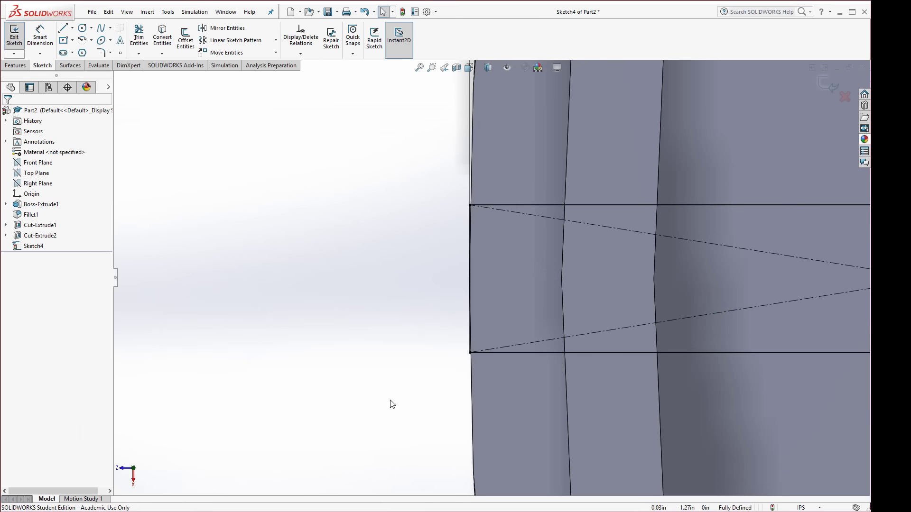
Extrude the rib rectangle as a merged boss with Up To Surface, ending at the narrow inner ring face of the rim.
key("f")
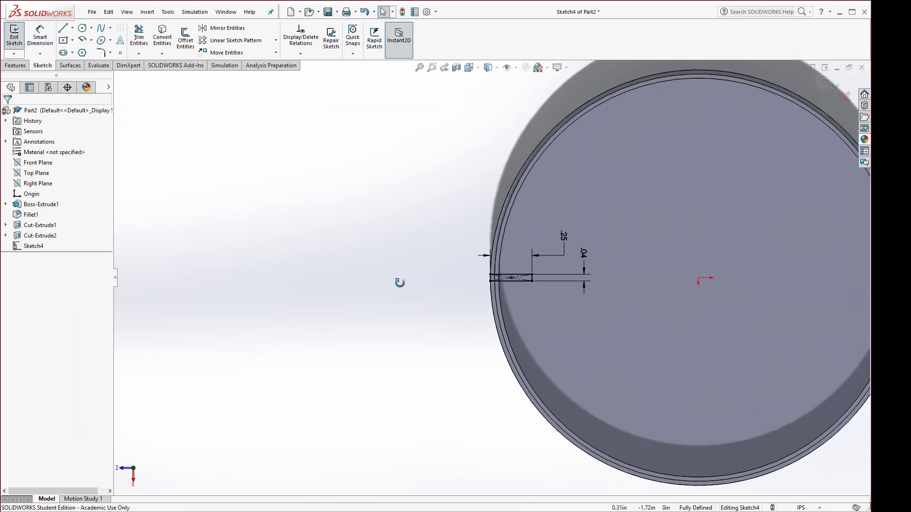
middle_click_drag(402, 289, 400, 254)
middle_click_drag(374, 306, 382, 276)
left_click(26, 69)
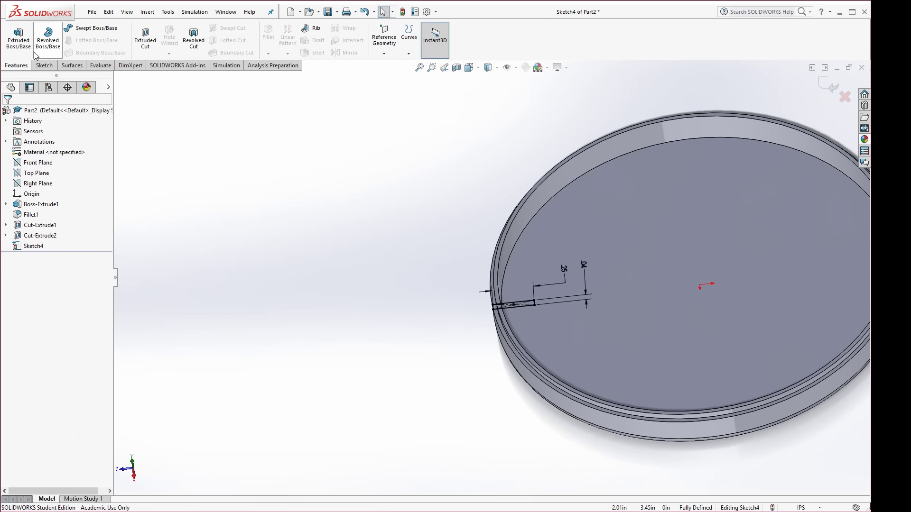
left_click(19, 37)
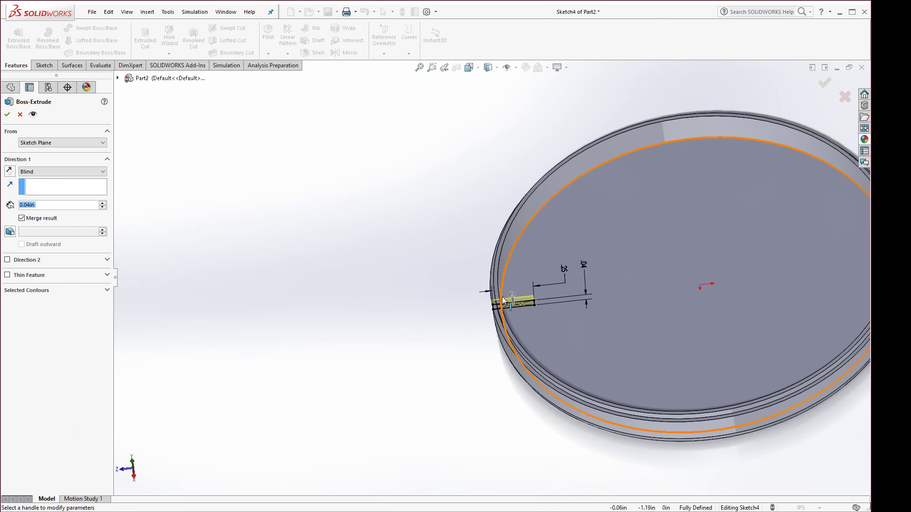
scroll(494, 286, "down", 3)
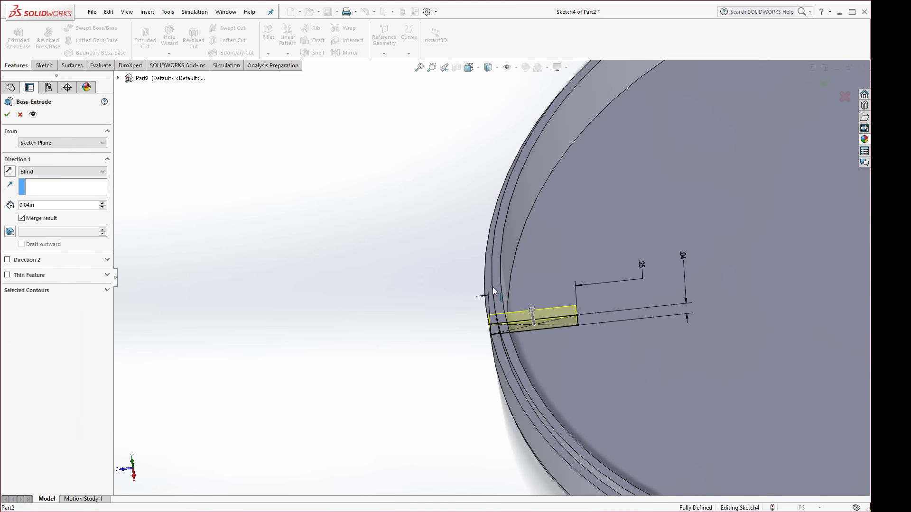
left_click(28, 170)
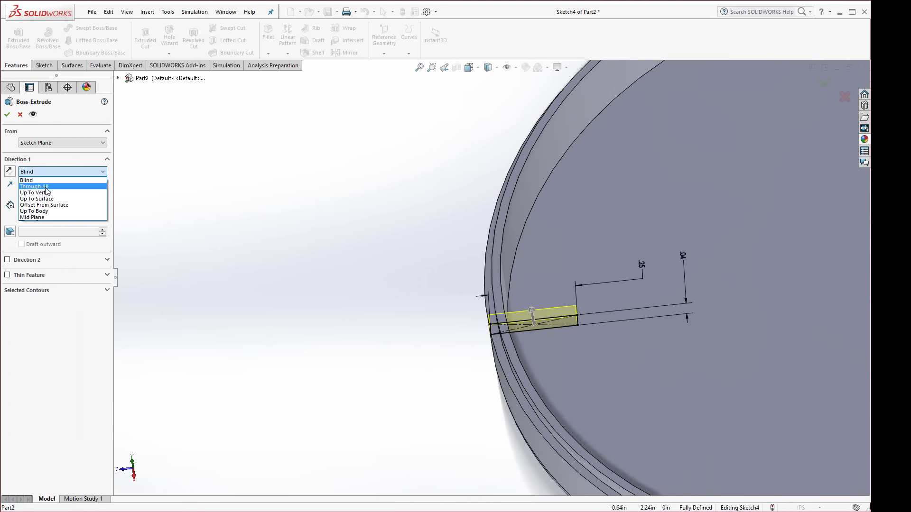
left_click(50, 188)
left_click(47, 172)
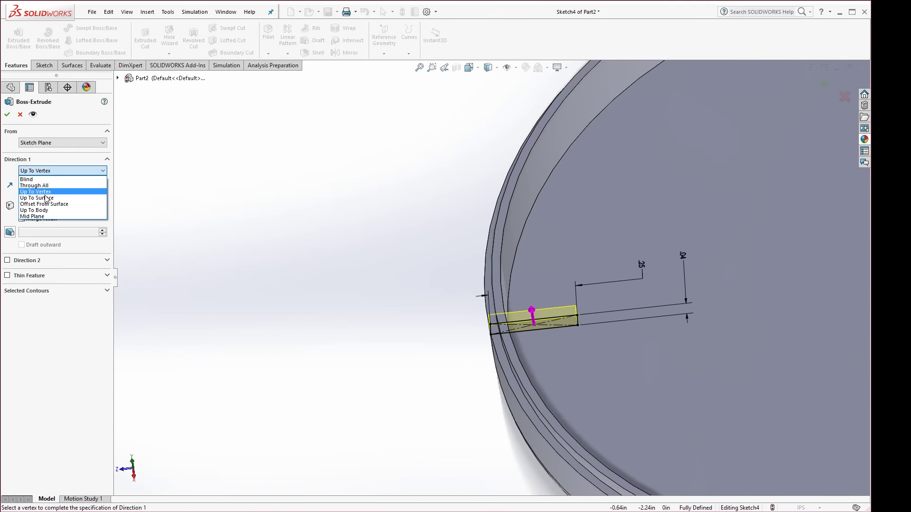
left_click(47, 201)
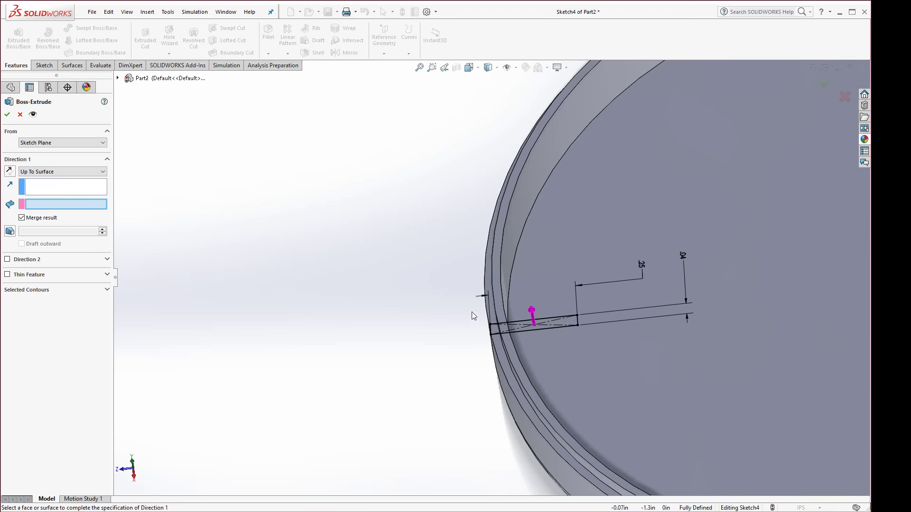
left_click(499, 299)
middle_click_drag(498, 307, 481, 325)
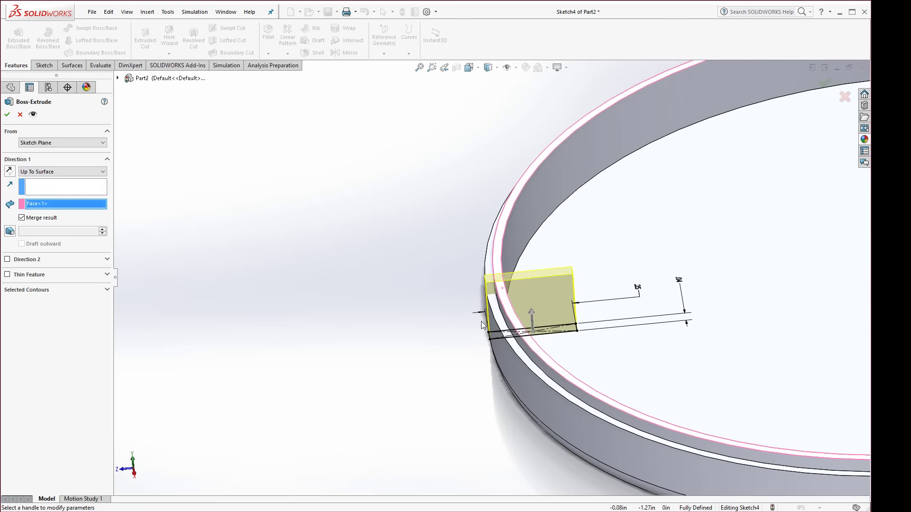
scroll(482, 321, "down", 5)
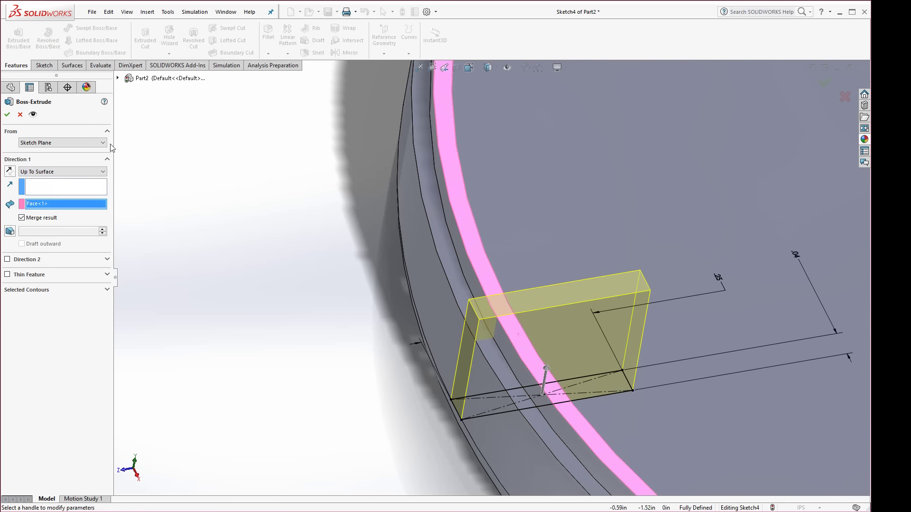
left_click(7, 115)
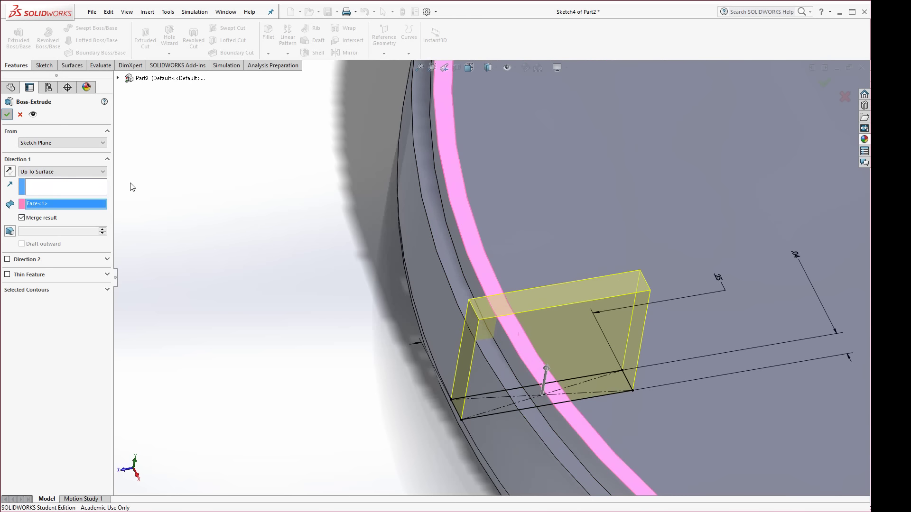
left_click(274, 258)
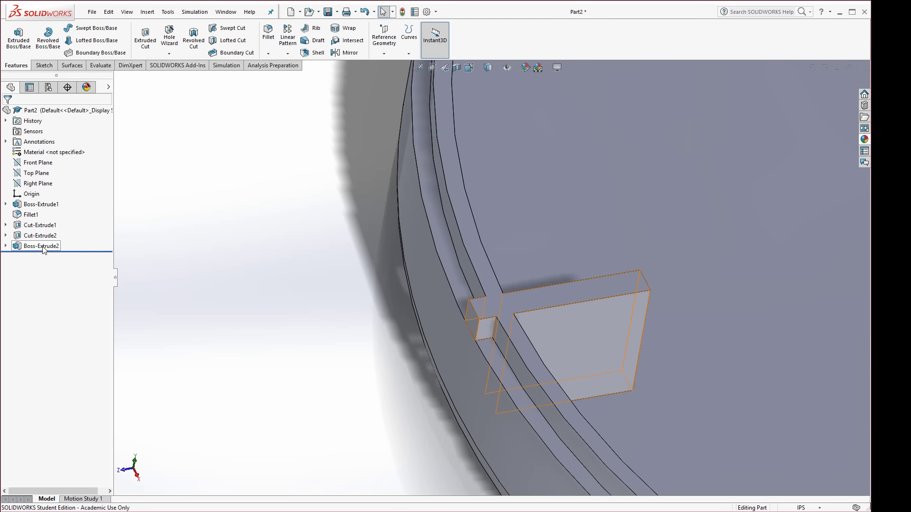
left_click_drag(42, 247, 319, 338)
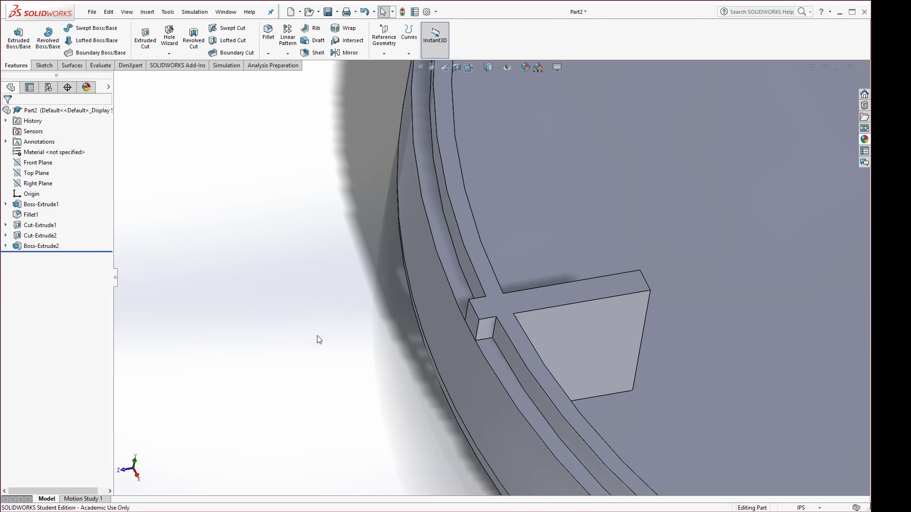
left_click(23, 238)
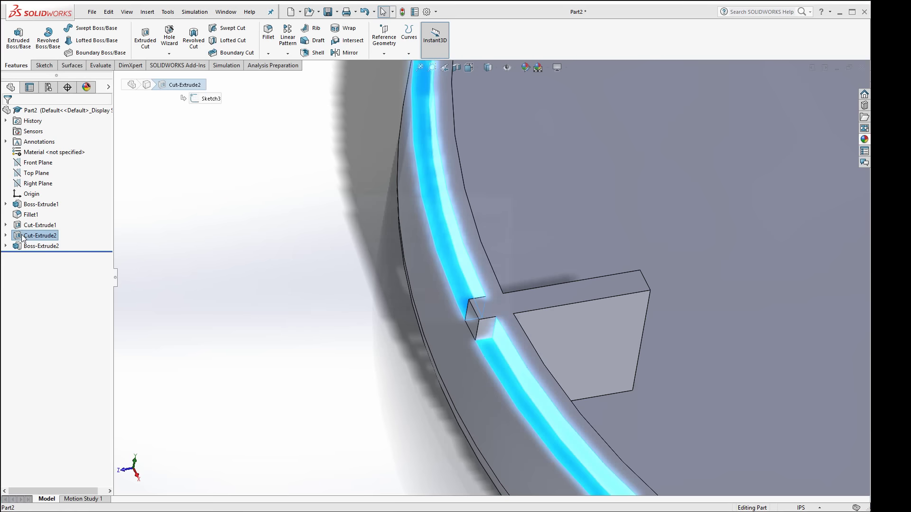
key("Delete")
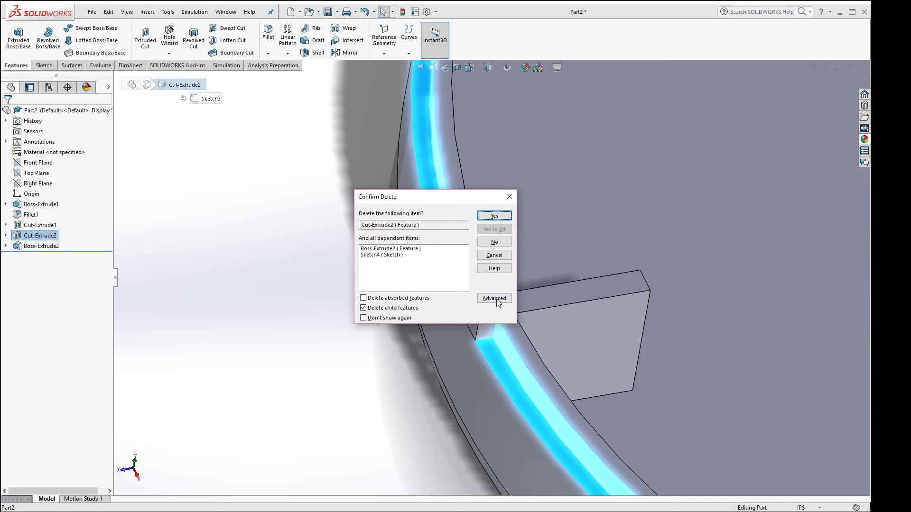
left_click(494, 255)
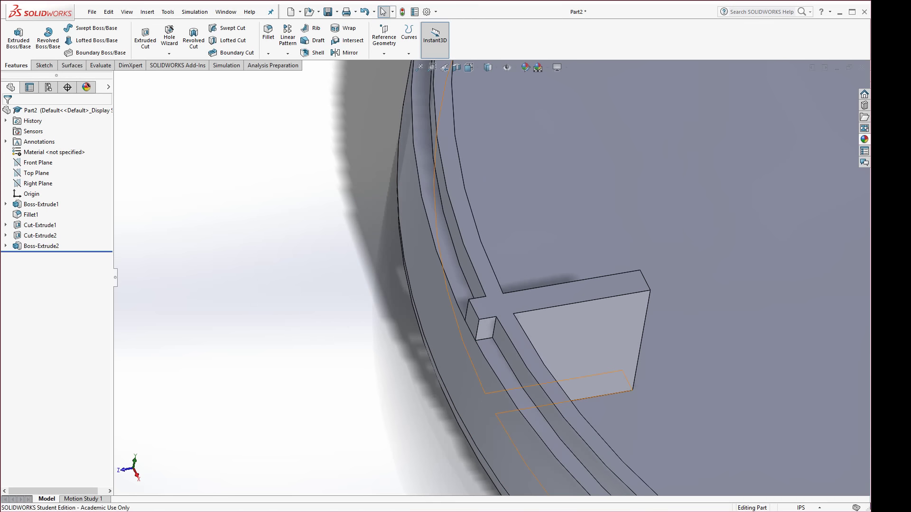
Delete the rib extrusion while keeping its sketch, and try to move the sketch ahead of Cut-Extrude2.
left_click(27, 247)
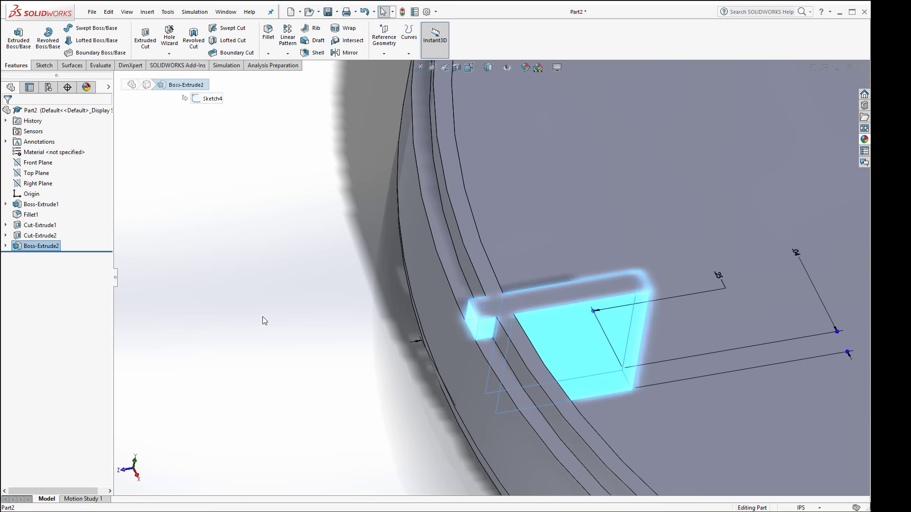
key("Delete")
left_click(495, 216)
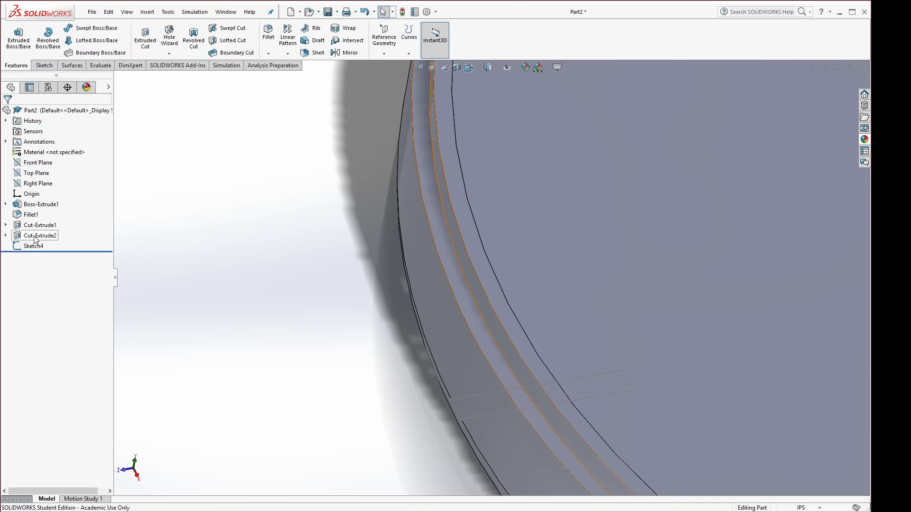
mouse_move(26, 251)
left_mouse_down()
mouse_move(28, 233)
mouse_move(45, 251)
left_mouse_up()
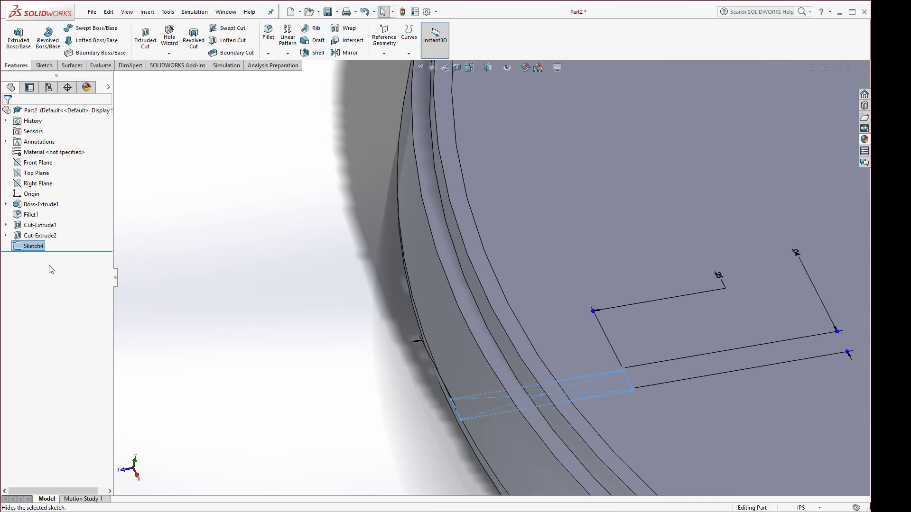
Edit the rib sketch and delete the Coincident relation on the rectangle's outer corner point.
mouse_move(510, 426)
middle_mouse_down()
mouse_move(488, 441)
mouse_move(504, 469)
mouse_move(491, 388)
middle_mouse_up()
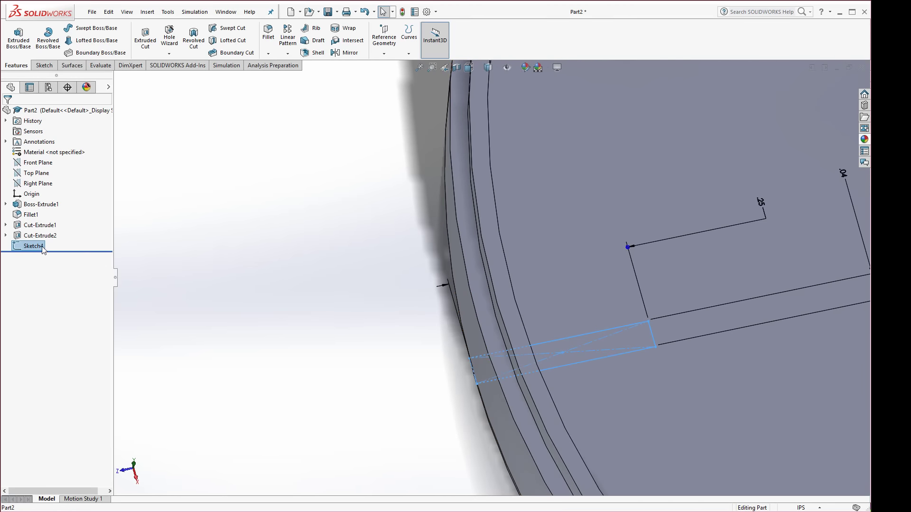
double_click(567, 337)
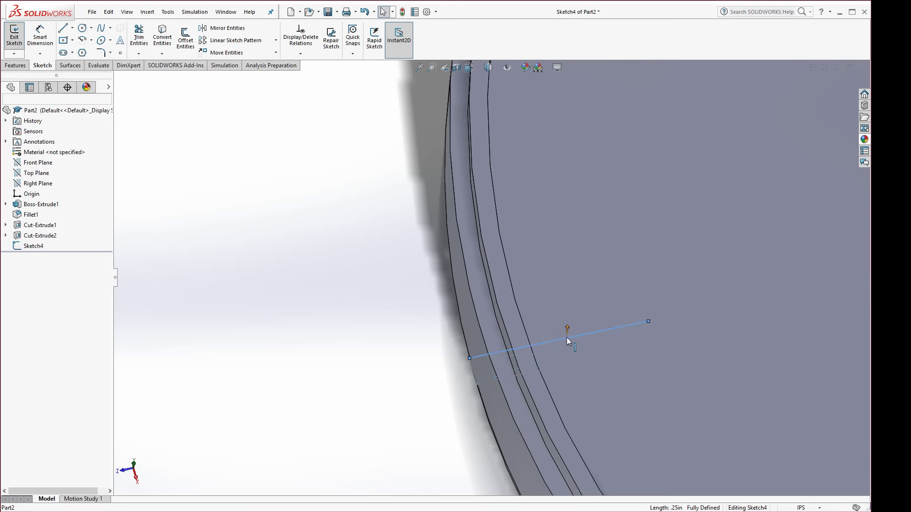
left_click(469, 358)
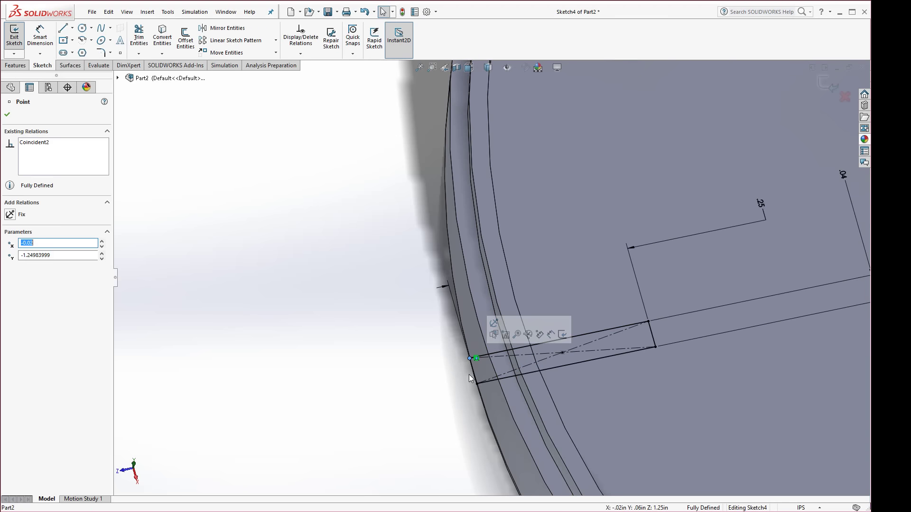
left_click(476, 360)
key("Delete")
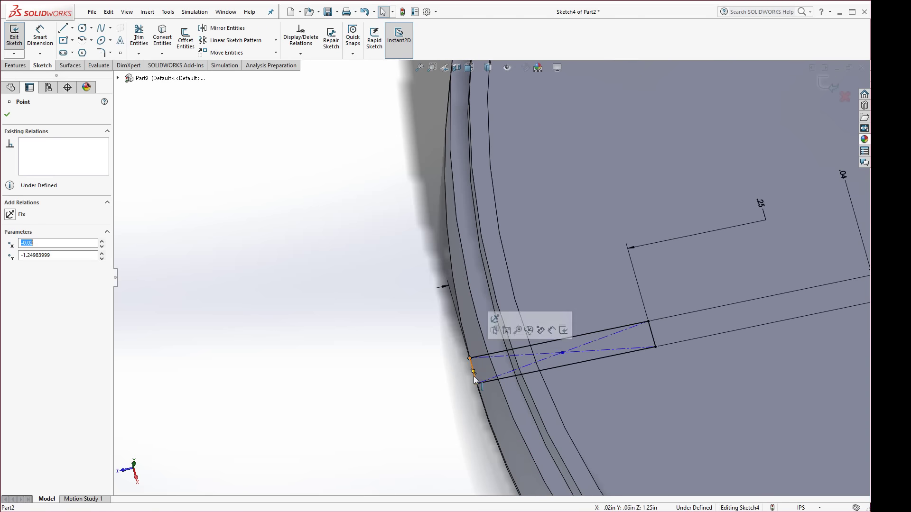
Make the rectangle's outer corner point coincident with the rim's outer circular edge, and rebuild the part.
mouse_move(482, 410)
middle_mouse_down()
mouse_move(493, 398)
mouse_move(451, 348)
middle_mouse_up()
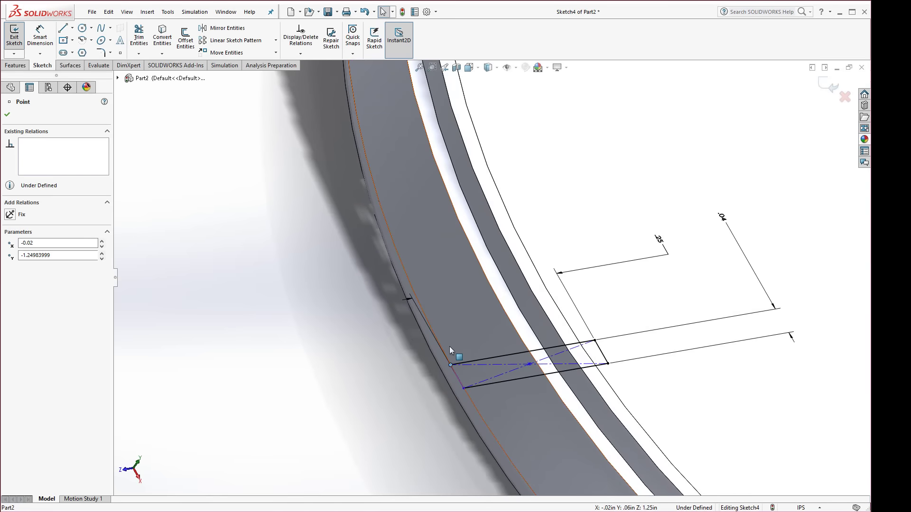
left_click(442, 348, "ctrl")
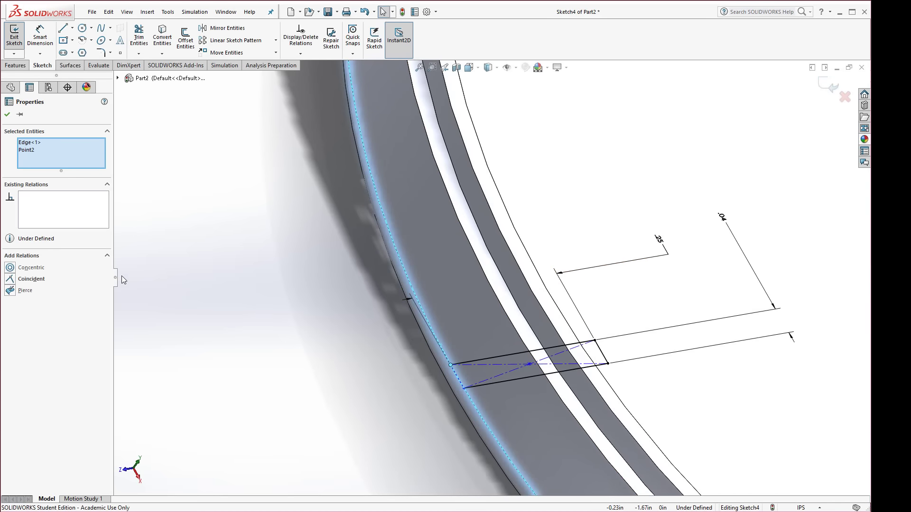
left_click(29, 279)
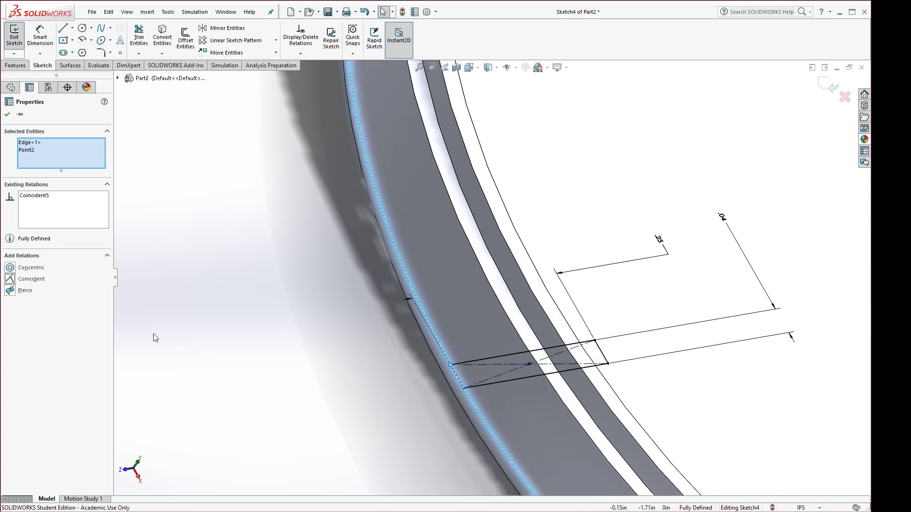
left_click(231, 356)
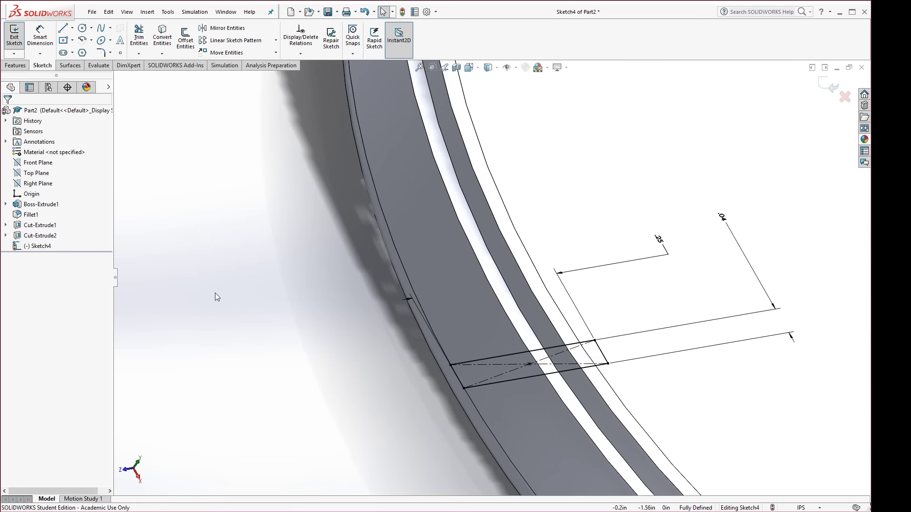
left_click(402, 12)
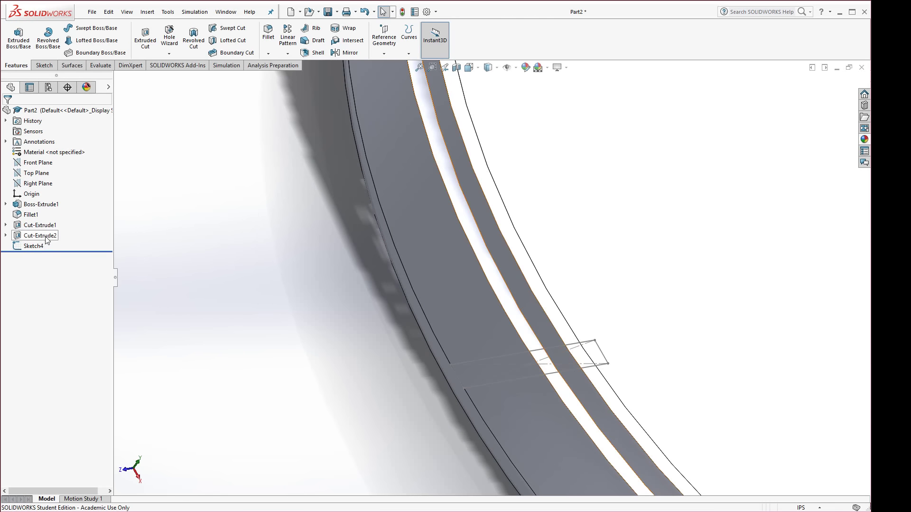
Try to move Cut-Extrude2 below the rib sketch Sketch4 in the feature order.
left_click_drag(47, 240, 41, 247)
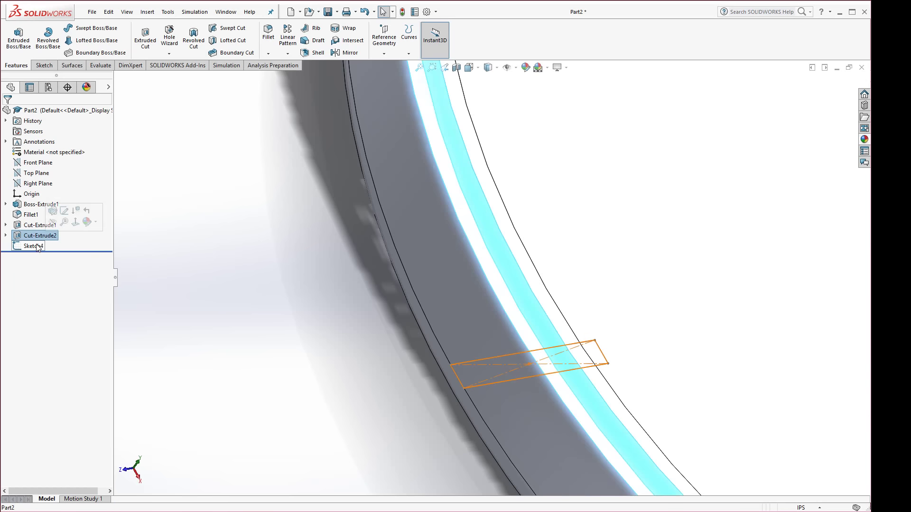
left_click(34, 245)
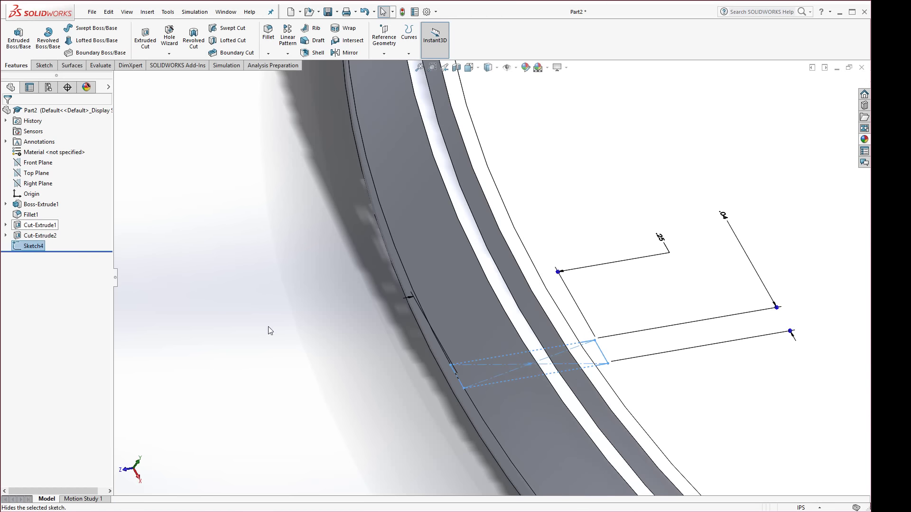
left_click(281, 337)
mouse_move(371, 391)
middle_mouse_down()
mouse_move(532, 362)
mouse_move(525, 367)
middle_mouse_up()
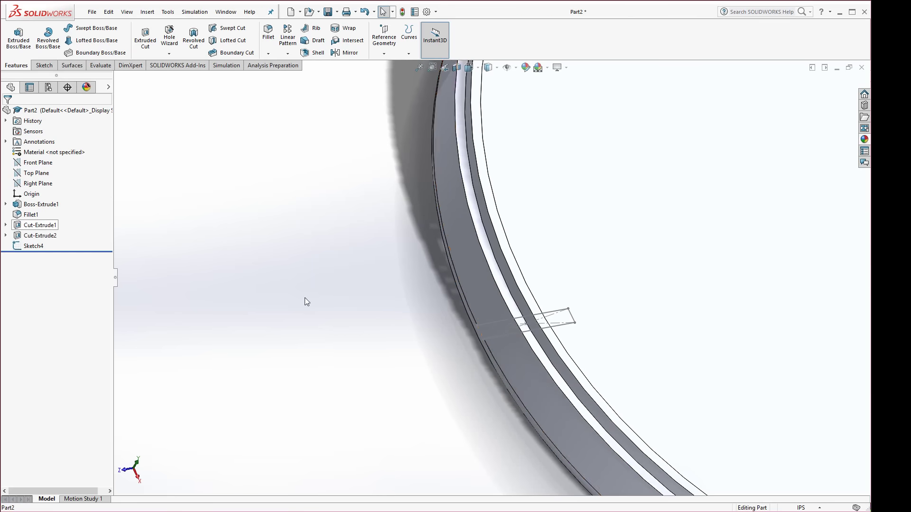
Delete Cut-Extrude2 together with its dependent rib sketch, keeping the cut's own circle sketch.
left_click(31, 236)
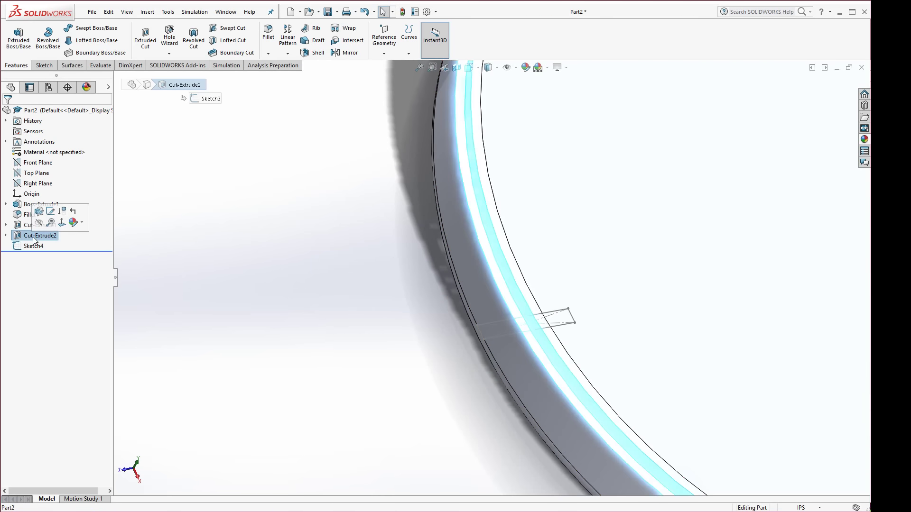
key("Delete")
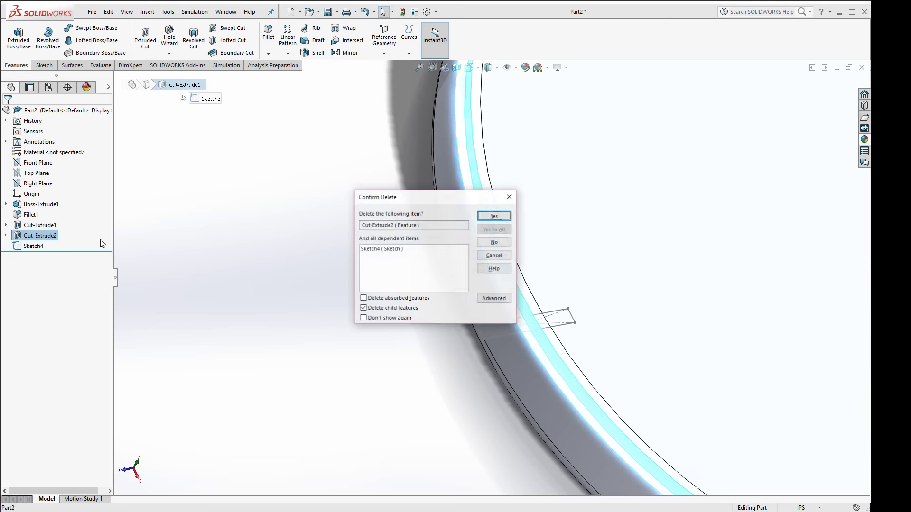
left_click(493, 216)
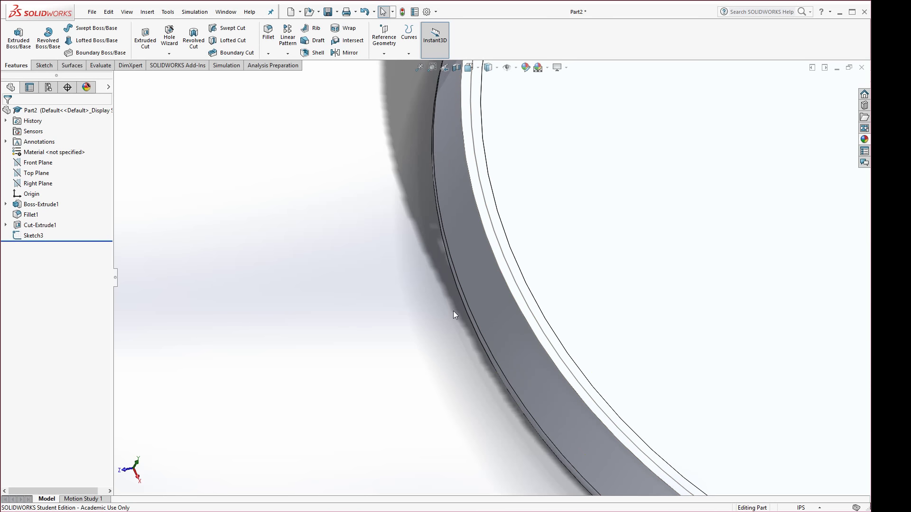
Start a sketch on the floor face of the inner cut and draw a center rectangle about 0.09 in wide reaching radially out to the rim's outer circle.
left_click(552, 287)
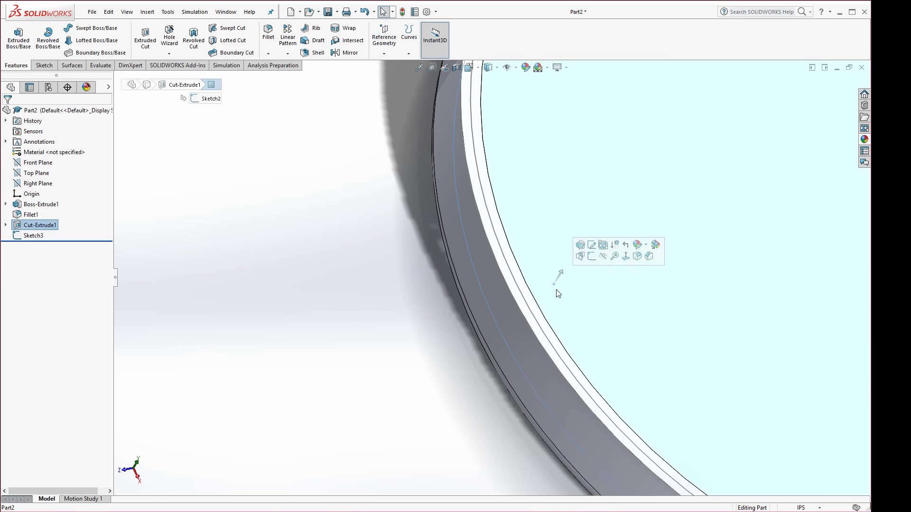
left_click(598, 268)
key("space")
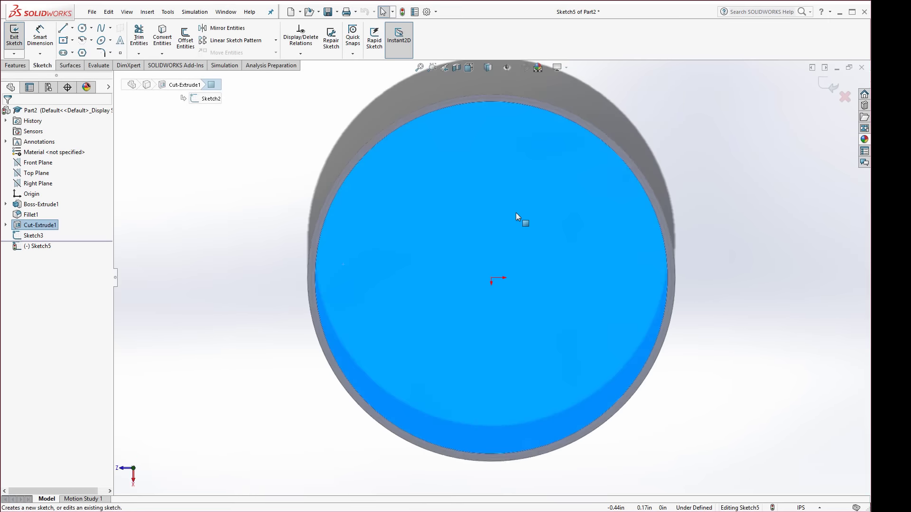
left_click(516, 206)
scroll(328, 317, "down", 4)
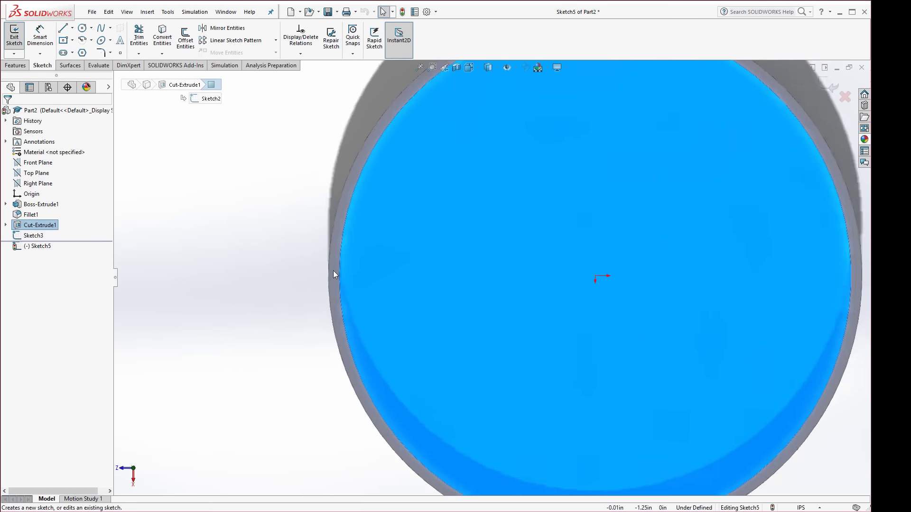
left_click(63, 40)
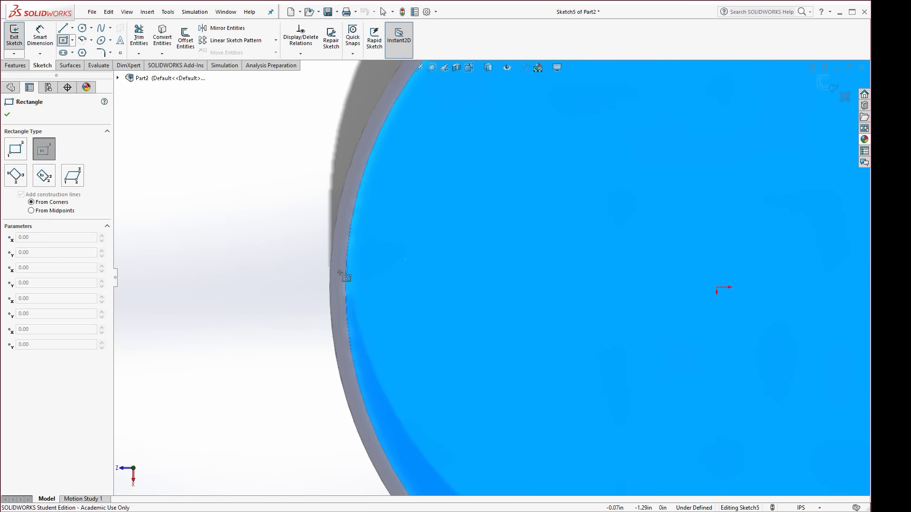
left_click(406, 287)
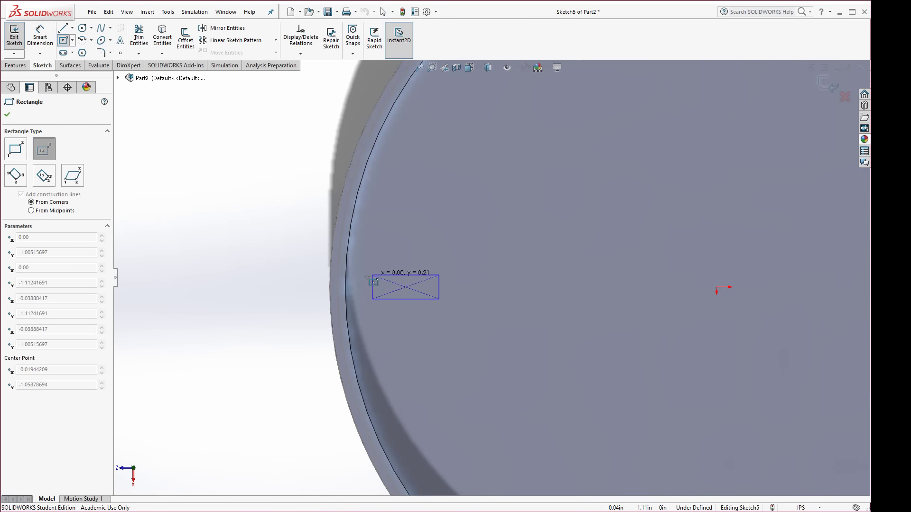
left_click(330, 273)
key("Escape")
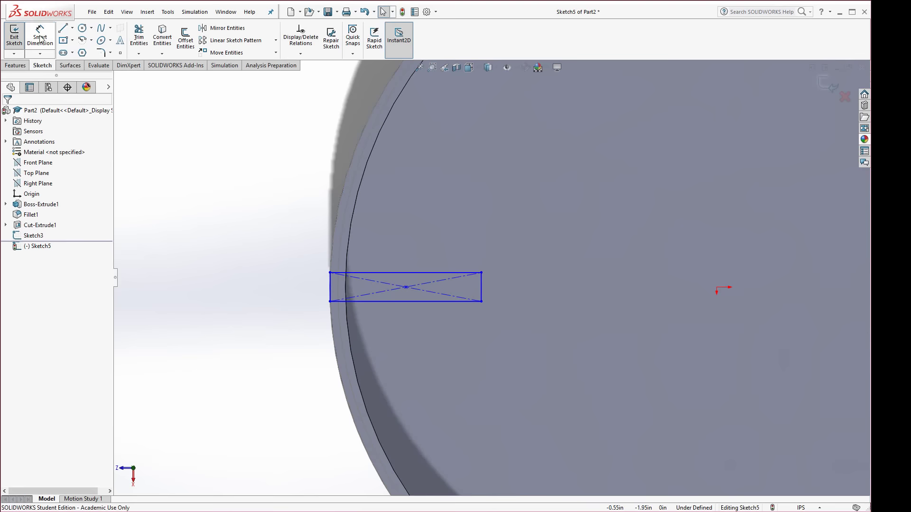
Dimension the rectangle's inner short edge to the Sketch3 circle at 0.25 in.
left_click(40, 38)
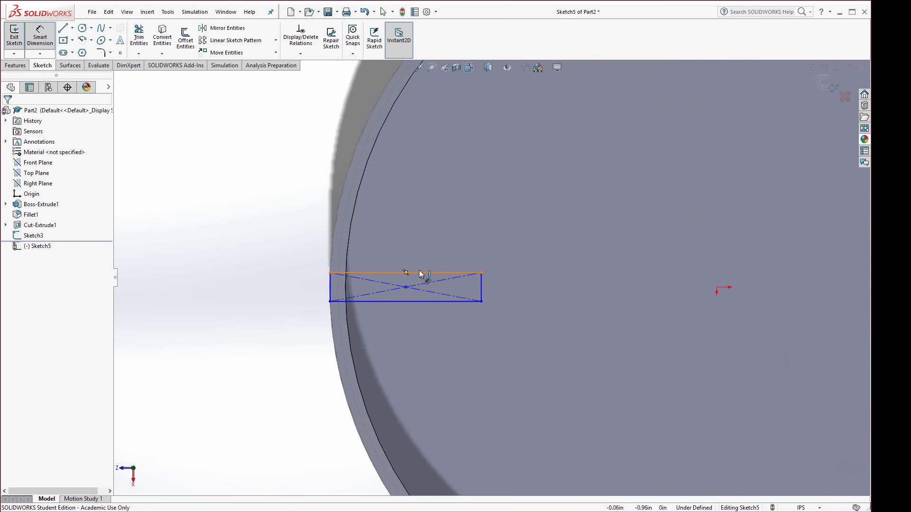
left_click(481, 295)
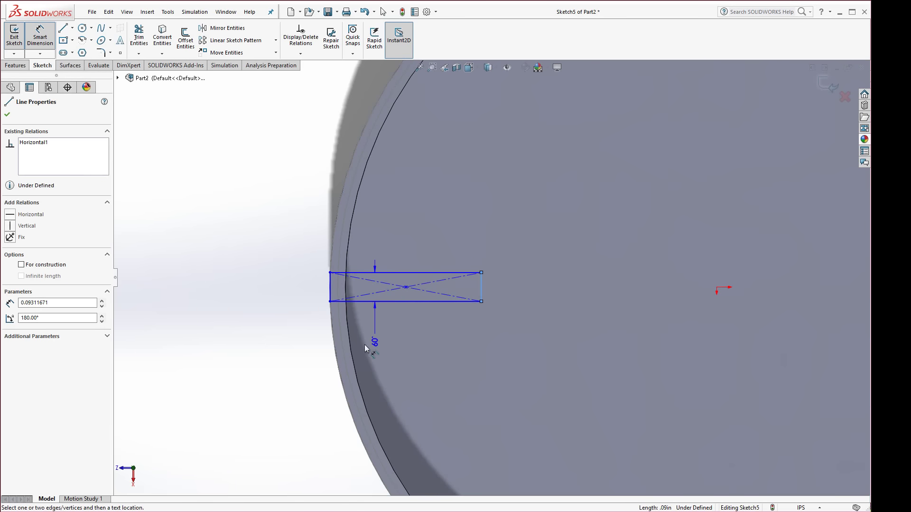
left_click(333, 341)
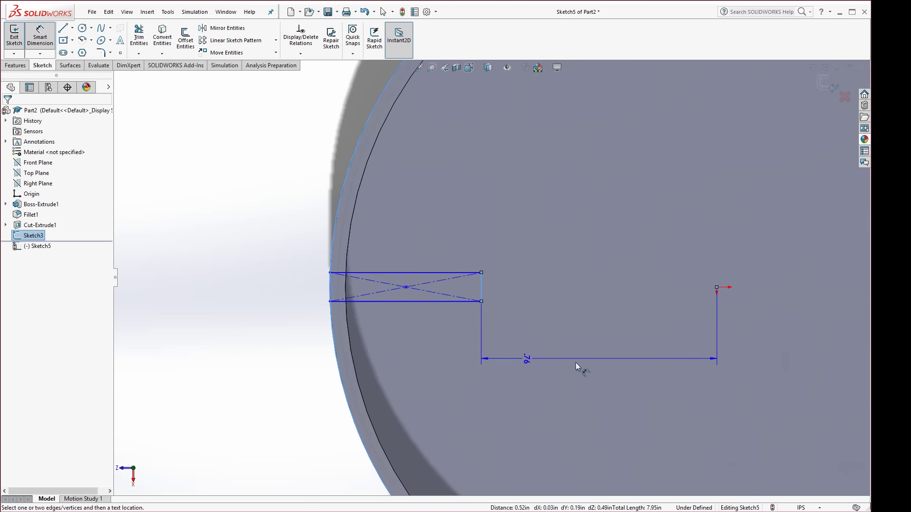
left_click(620, 358)
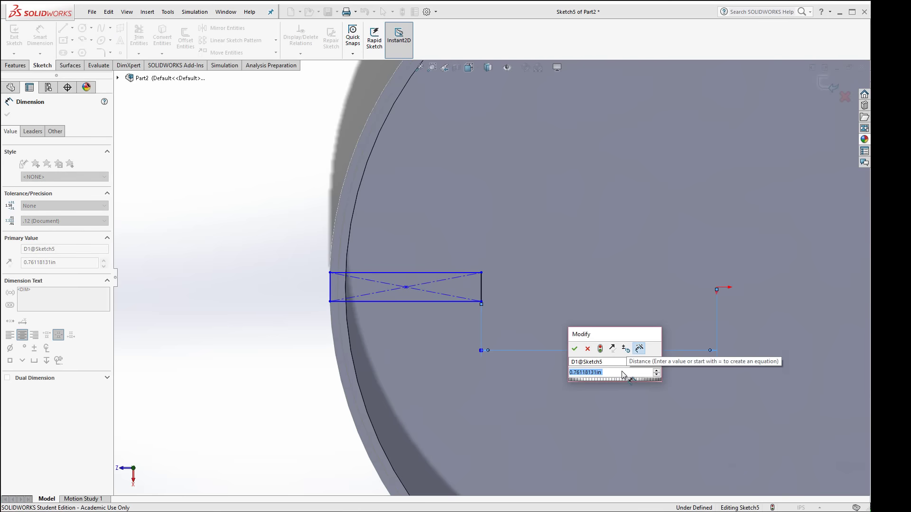
type("0.25")
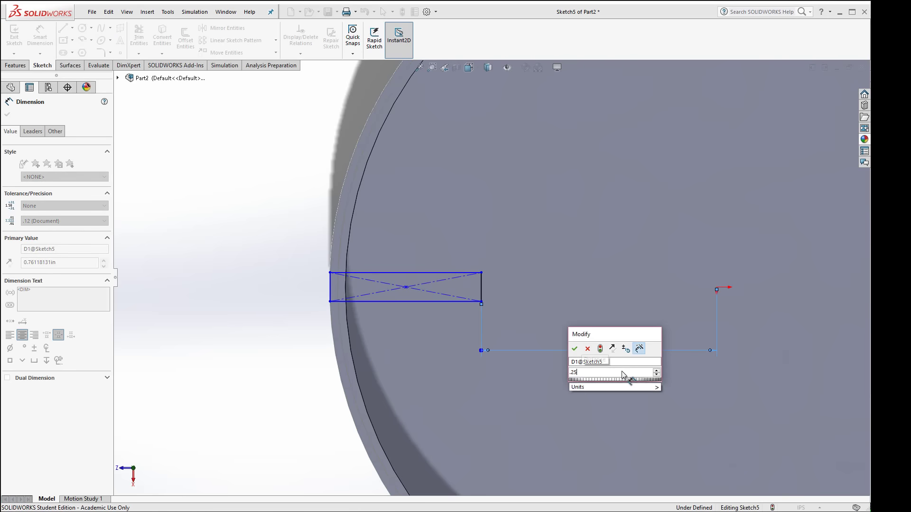
key("Return")
Dimension the rectangle's inner short edge to give it a width of 0.04 in.
left_click(639, 287)
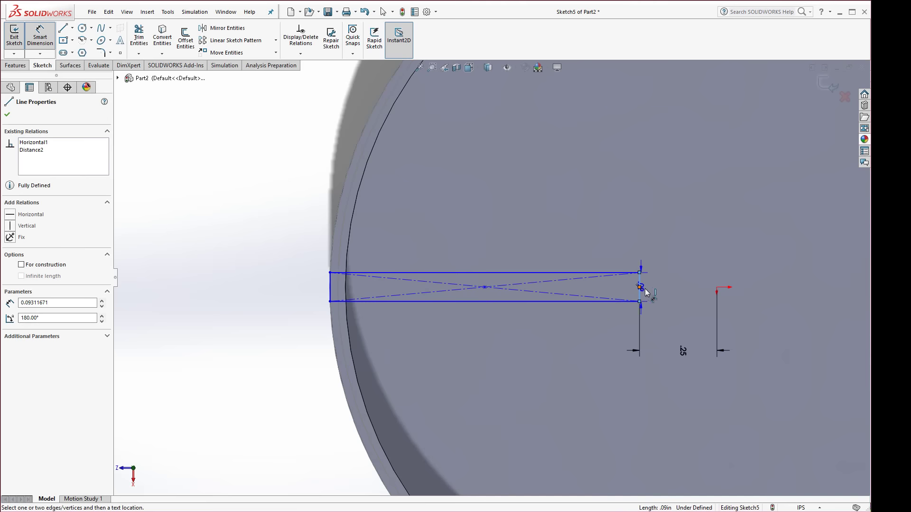
left_click(666, 288)
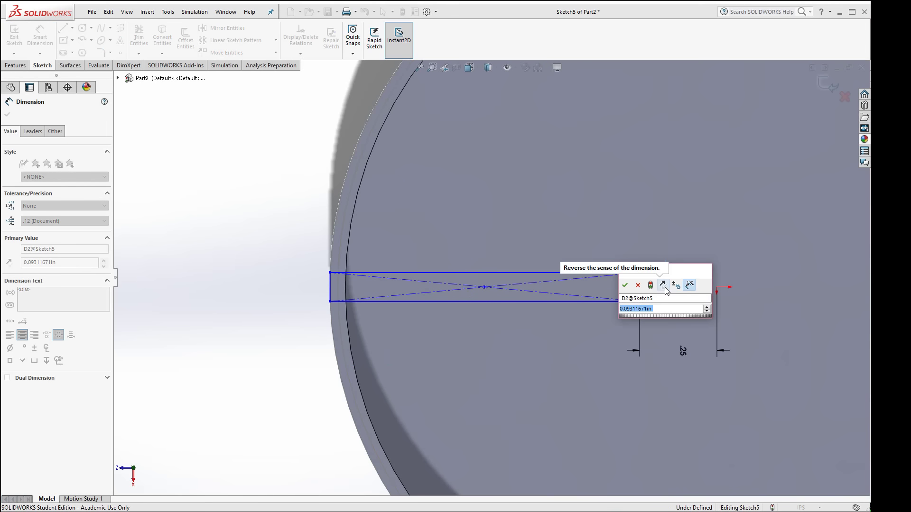
type(".")
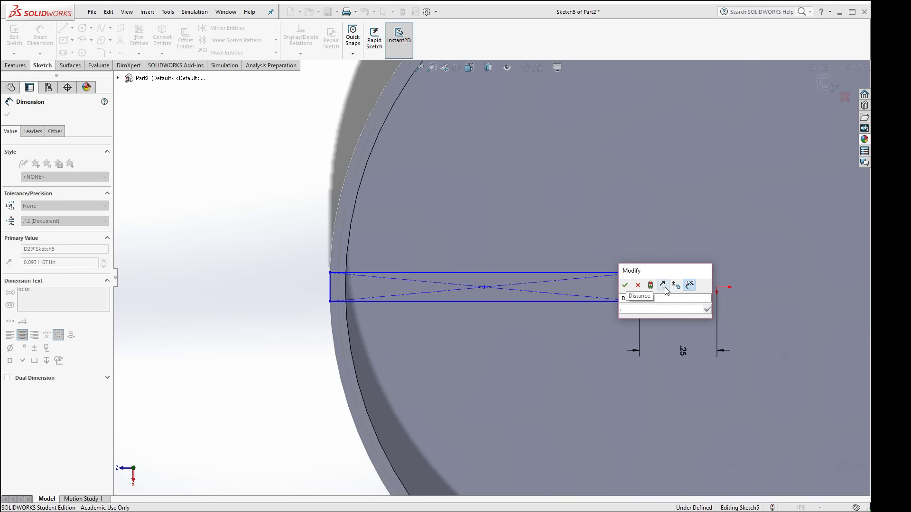
type("04")
key("Return")
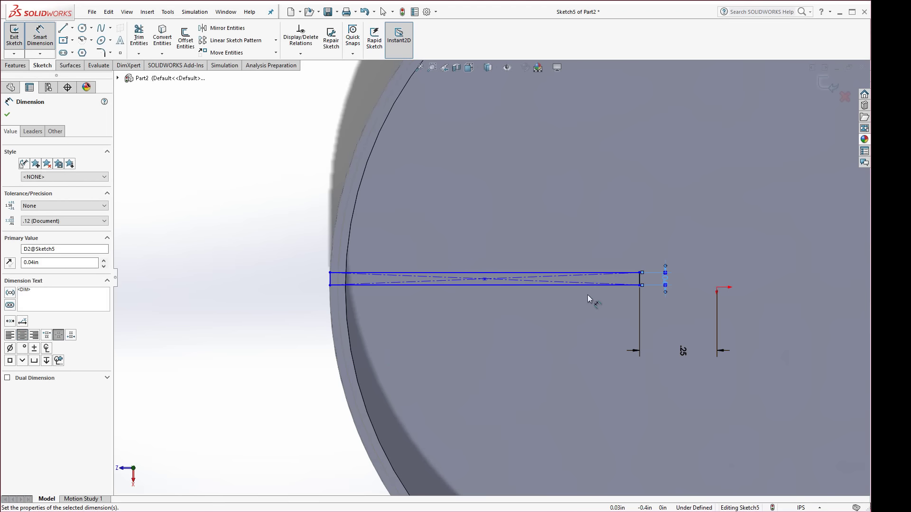
key("Escape")
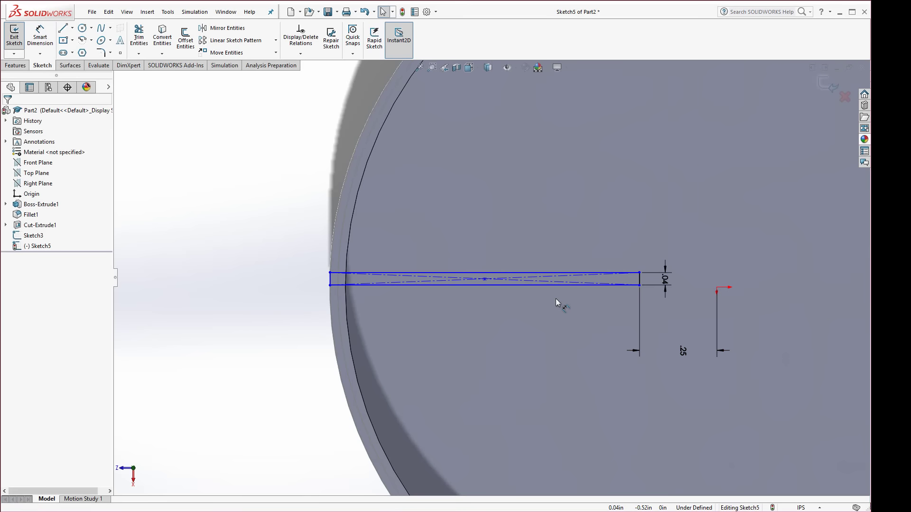
Set the first arc condition of the 0.25 in dimension to Min.
double_click(682, 352)
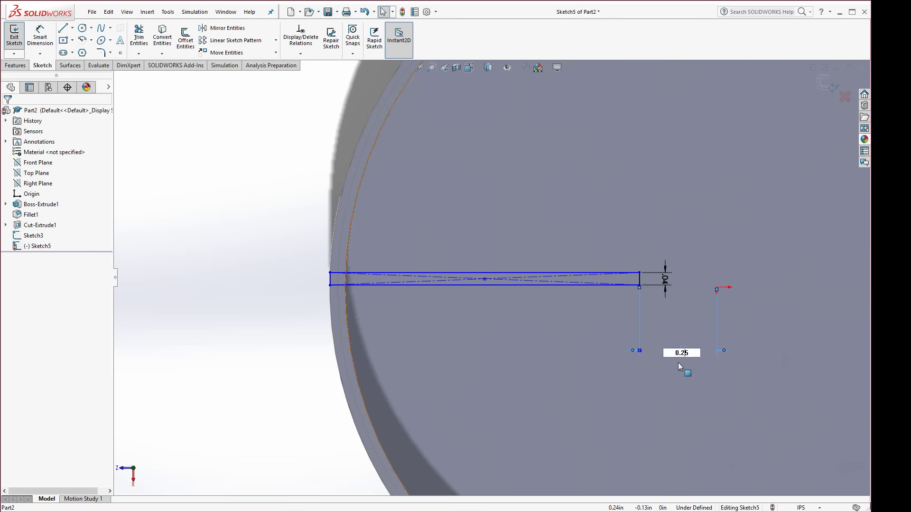
key("Return")
left_click(680, 360)
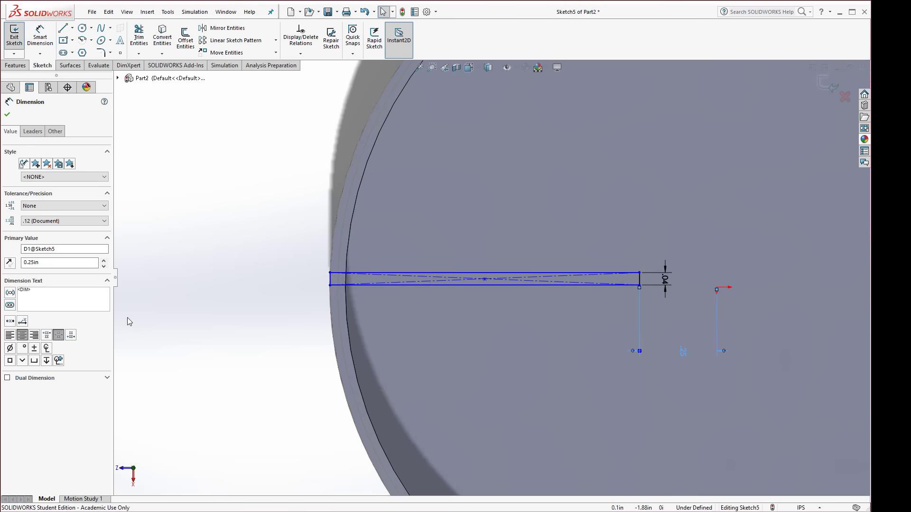
left_click(33, 132)
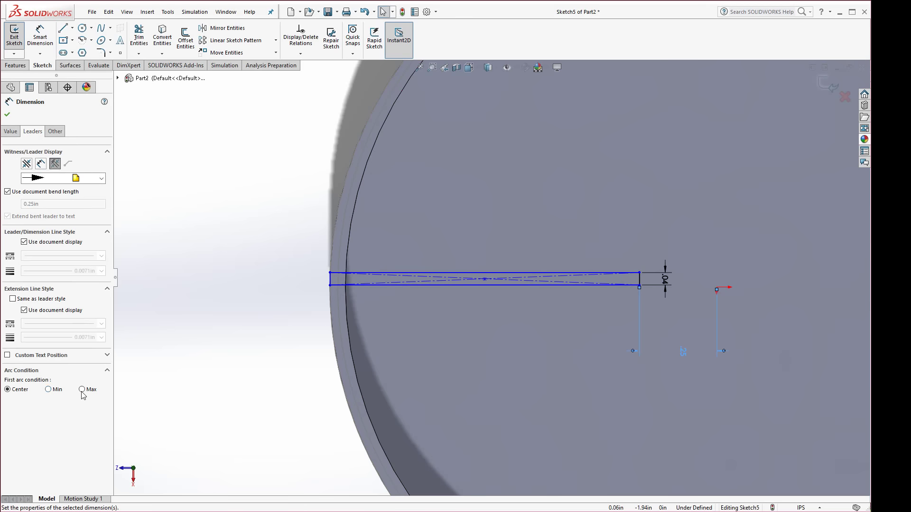
left_click(48, 389)
left_click(7, 115)
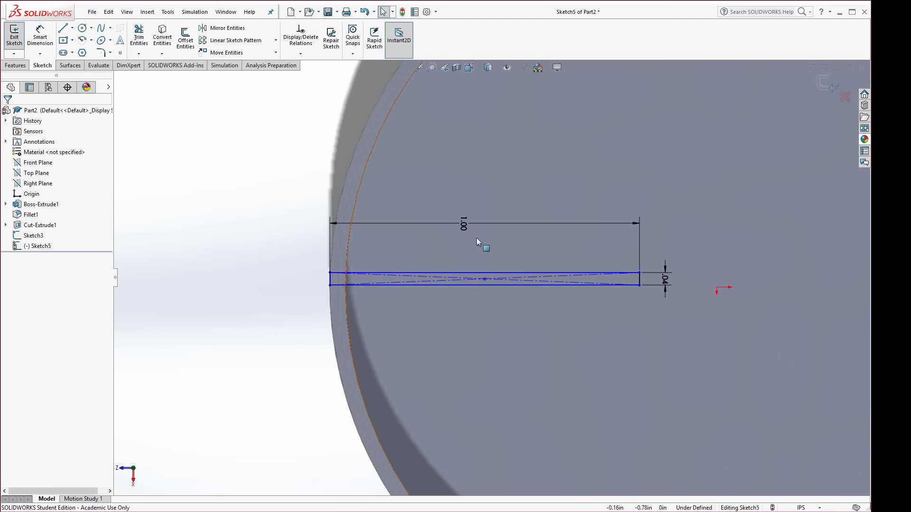
Set the distance between the rectangle's inner edge and the near side of the circle to 0.25 in.
double_click(462, 225)
type(".2")
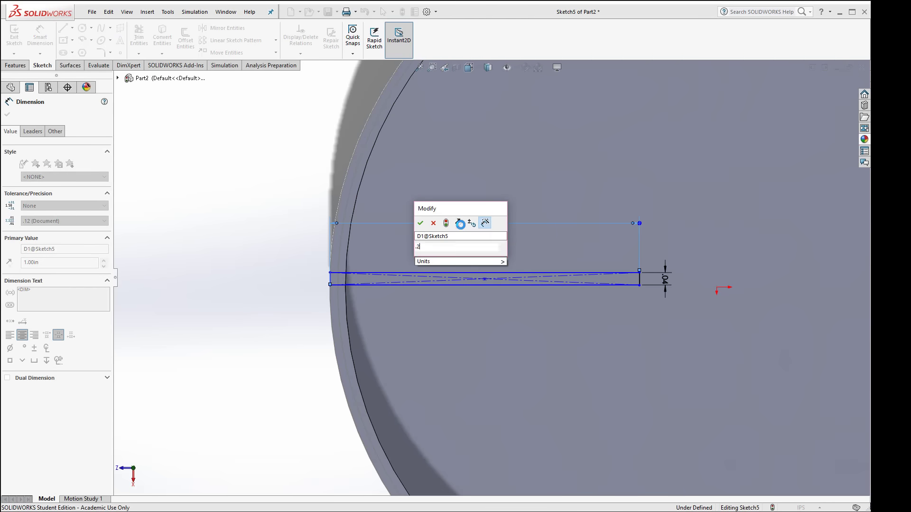
key("Return")
key("Escape")
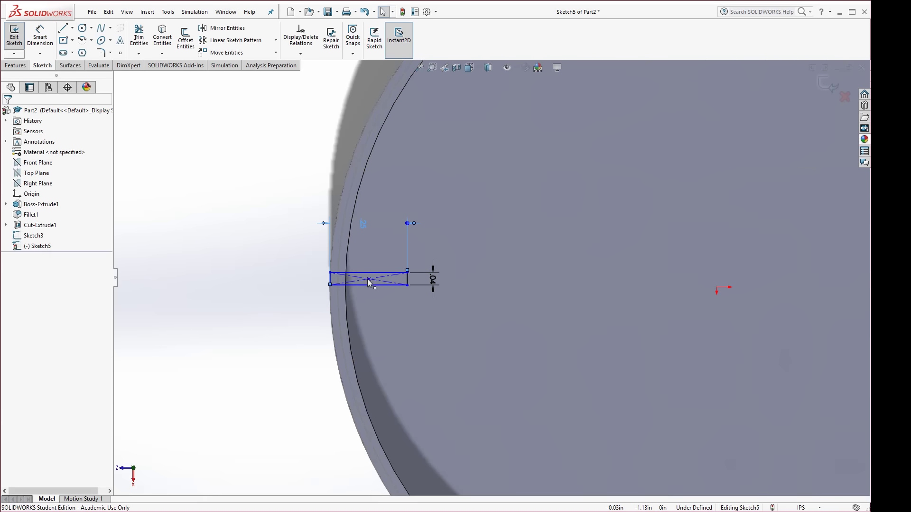
Add a Vertical relation between the rectangle's center point and the origin.
left_click(368, 280)
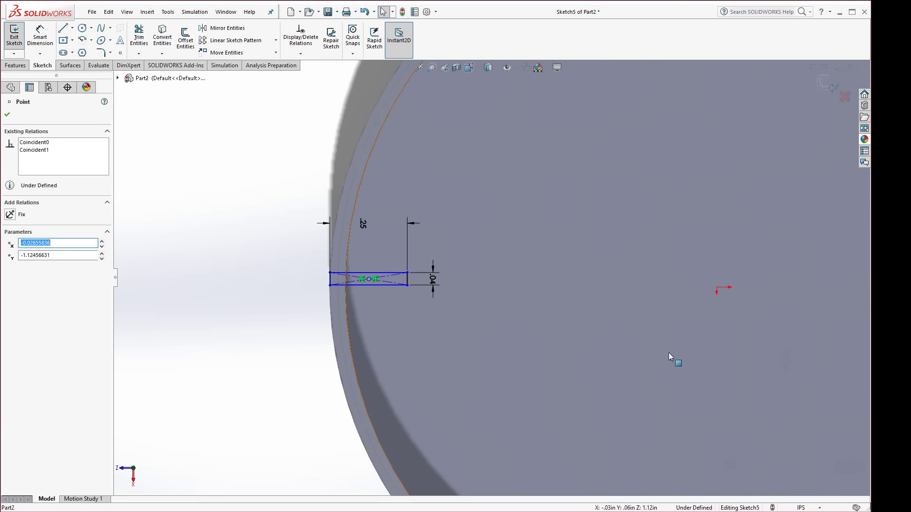
left_click(718, 288, "ctrl")
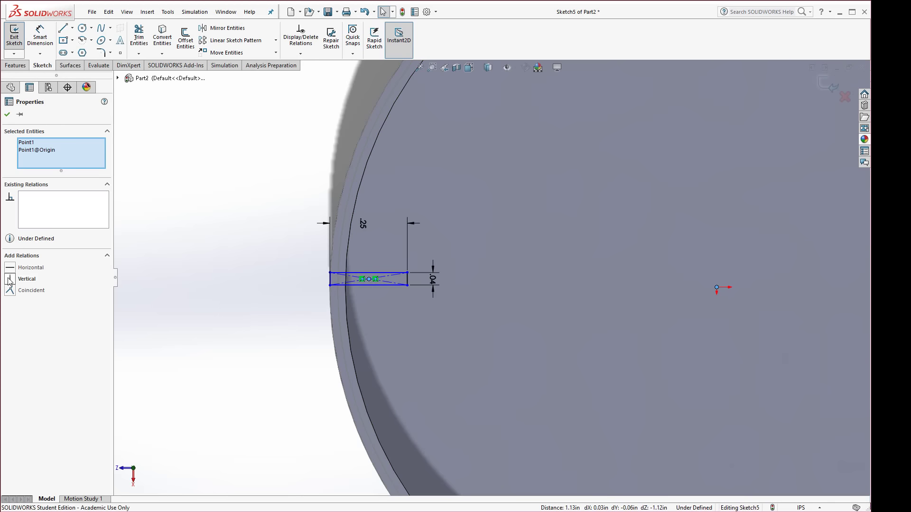
left_click(8, 281)
key("Escape")
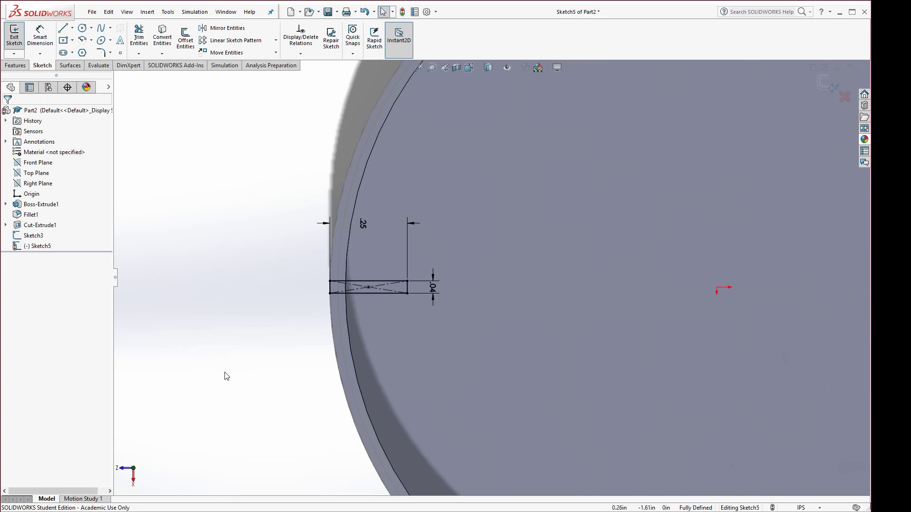
Extrude the rib rectangle up to the rim's flat top face as a boss merged with the ring.
mouse_move(246, 385)
middle_mouse_down()
mouse_move(258, 309)
mouse_move(237, 285)
middle_mouse_up()
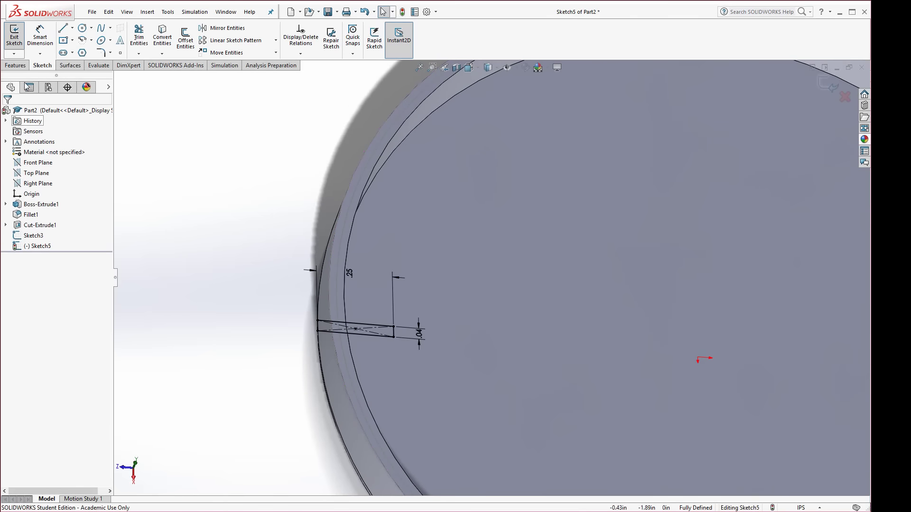
left_click(17, 66)
left_click(18, 37)
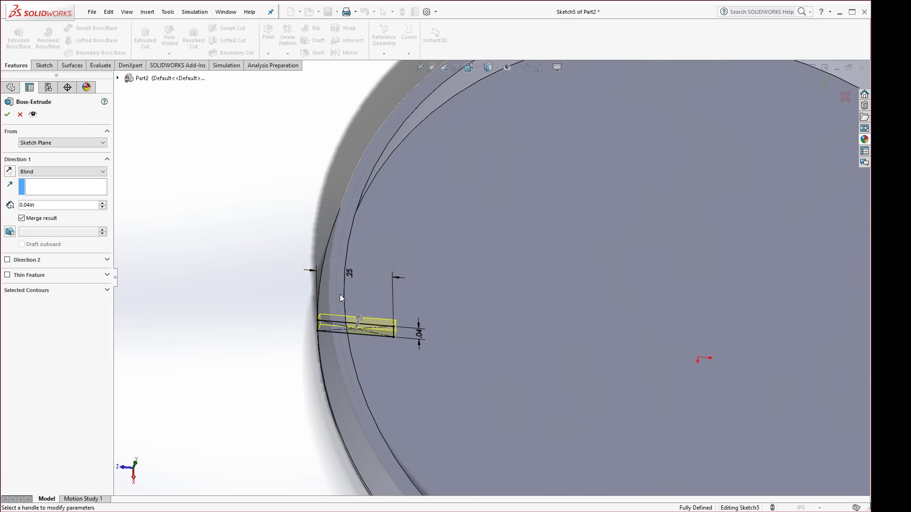
left_click(47, 172)
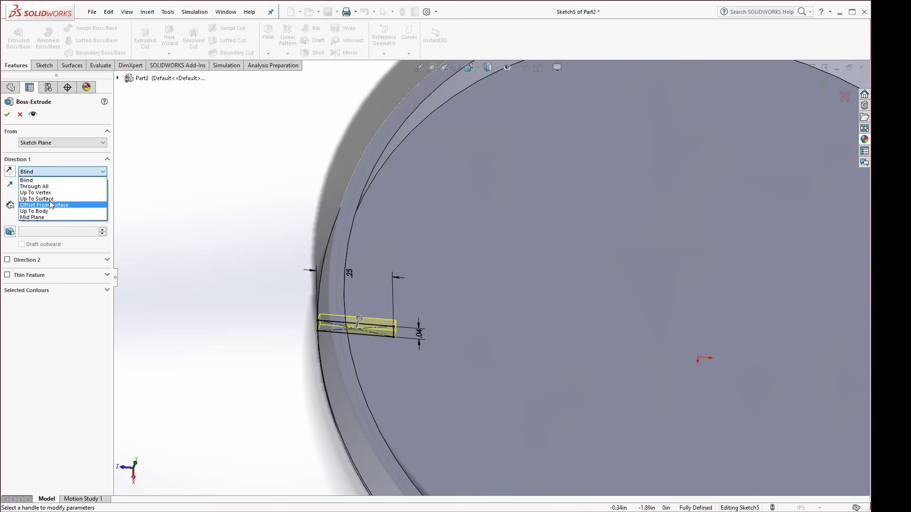
left_click(49, 199)
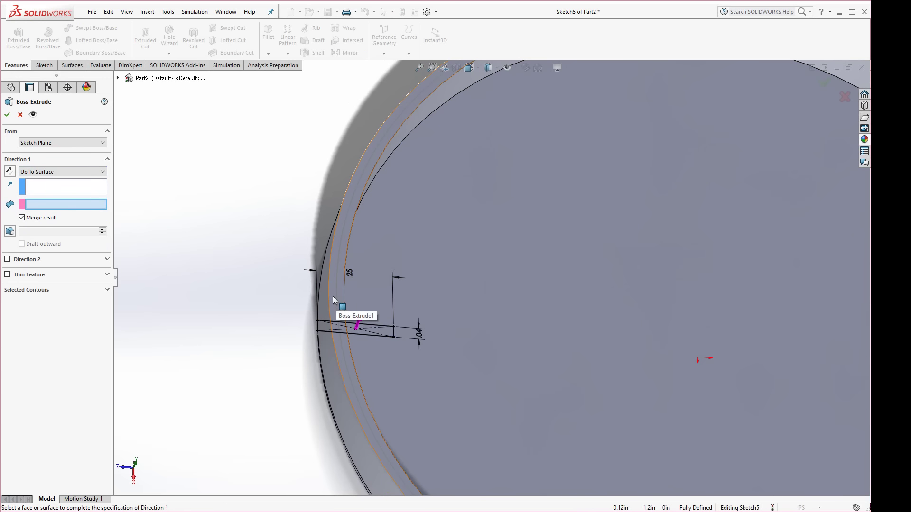
left_click(333, 297)
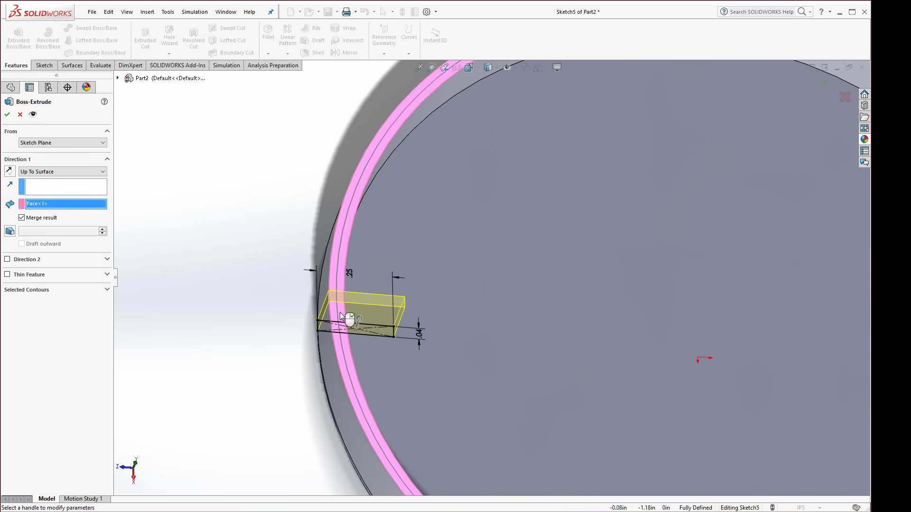
left_click(7, 114)
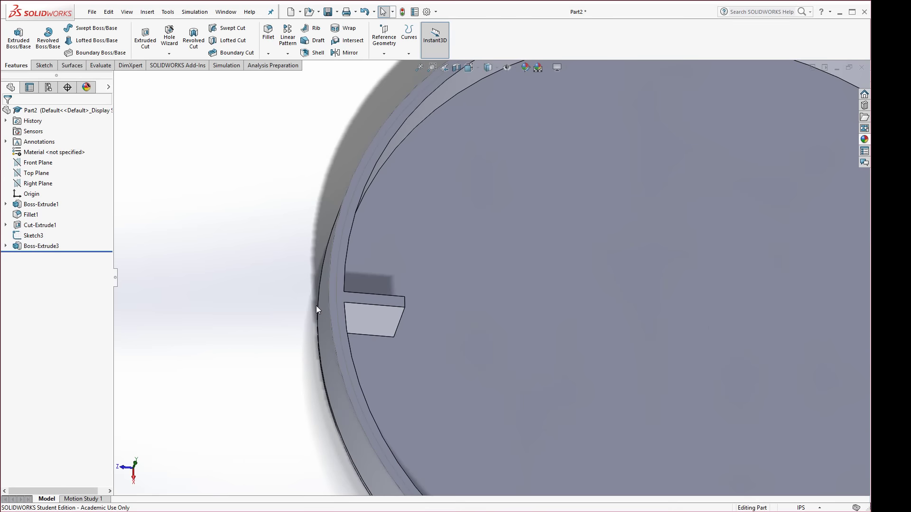
left_click(335, 292)
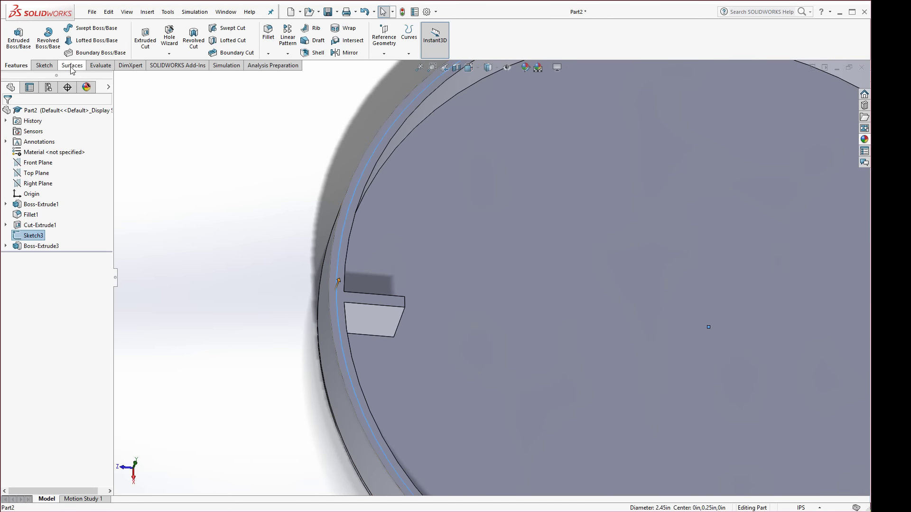
left_click(145, 37)
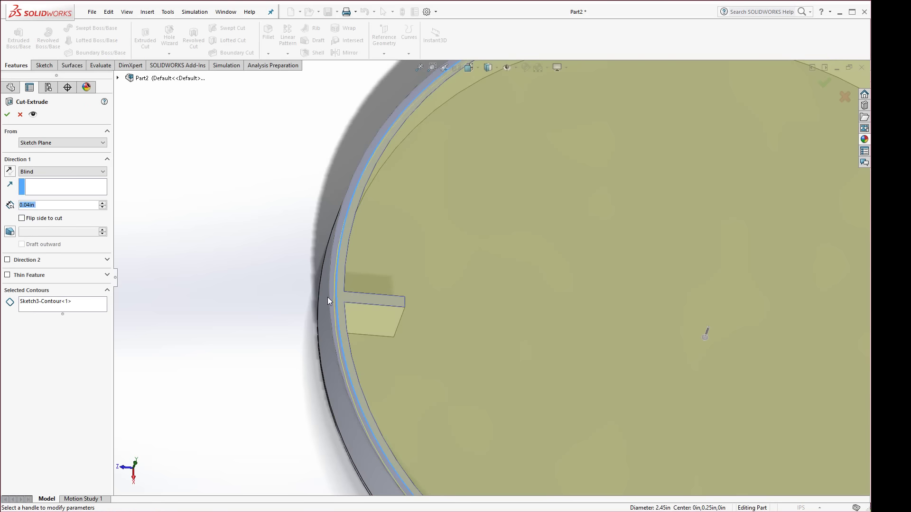
left_click(20, 115)
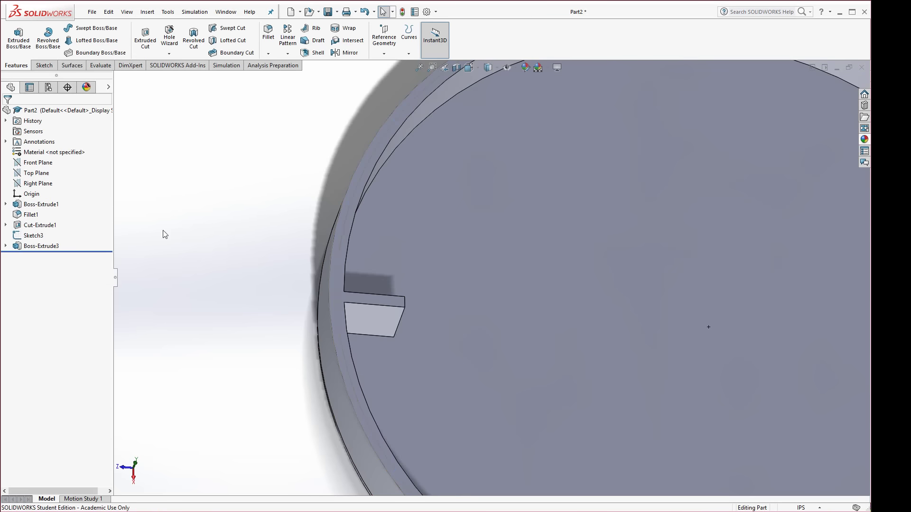
Cut the rim's outer edge by extruding the existing rim circle sketch 0.04 in deep with a Blind end condition.
left_click(29, 236)
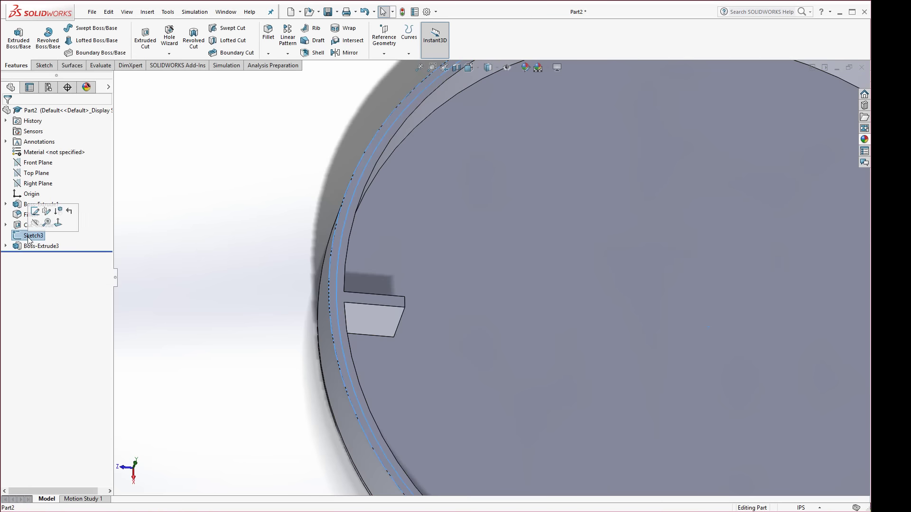
left_click(144, 39)
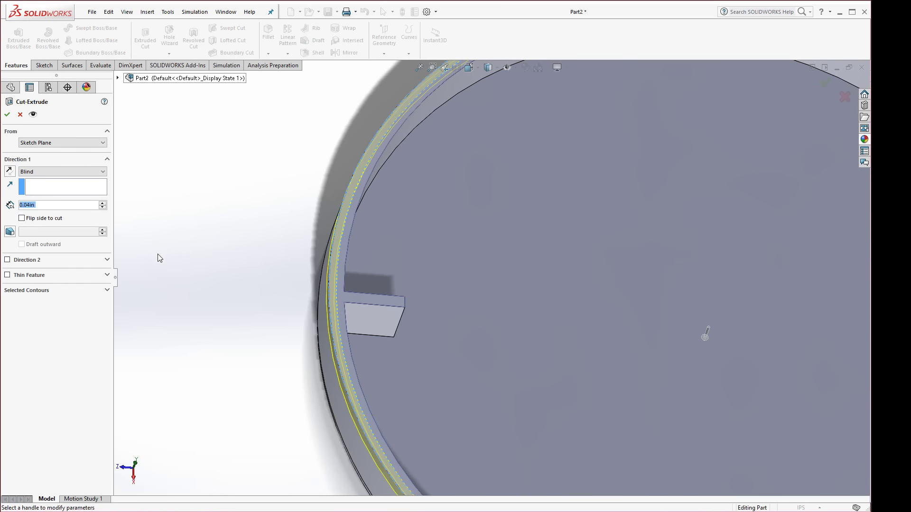
middle_click_drag(284, 353, 291, 269)
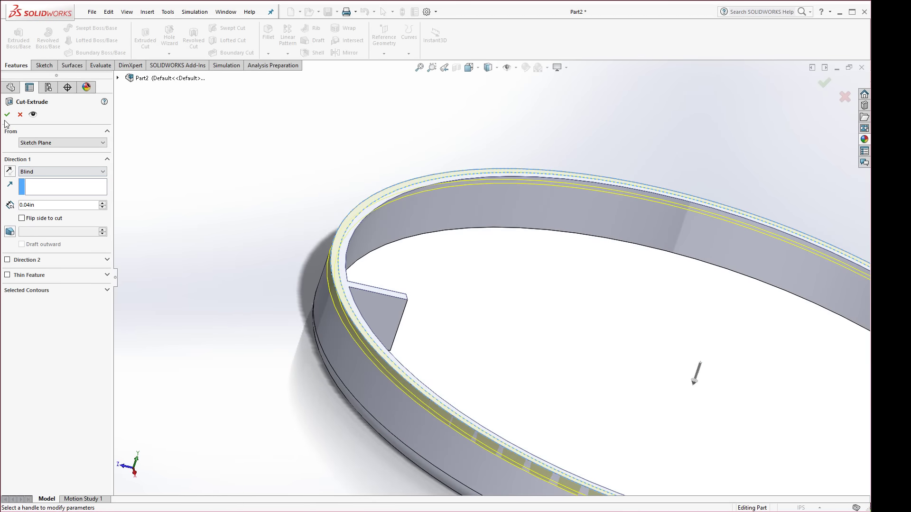
left_click(7, 114)
scroll(238, 332, "up", 2)
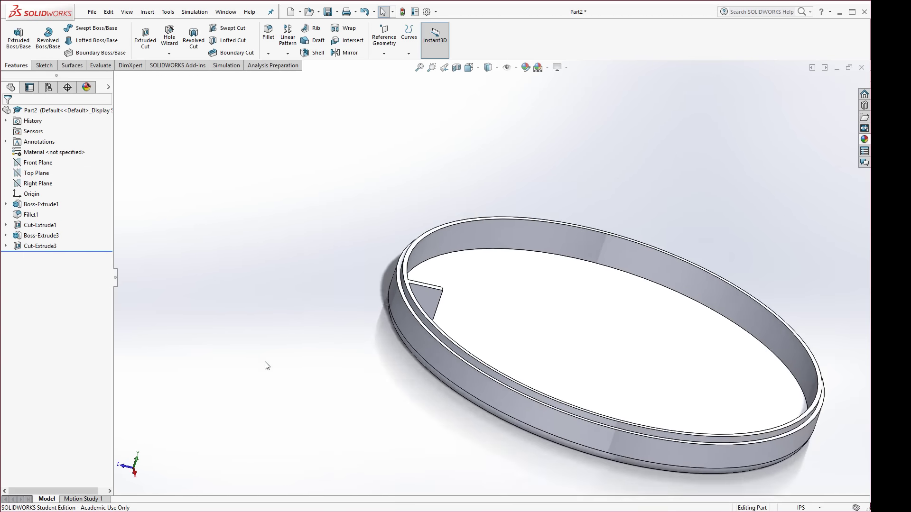
middle_click_drag(352, 382, 451, 332)
scroll(522, 298, "down", 2)
scroll(495, 306, "up", 2)
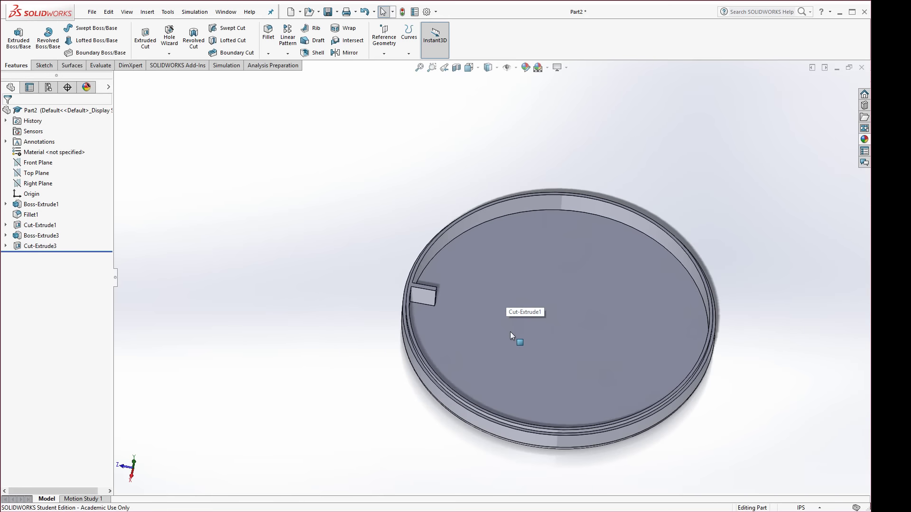
middle_click_drag(429, 316, 518, 295)
scroll(470, 292, "down", 3)
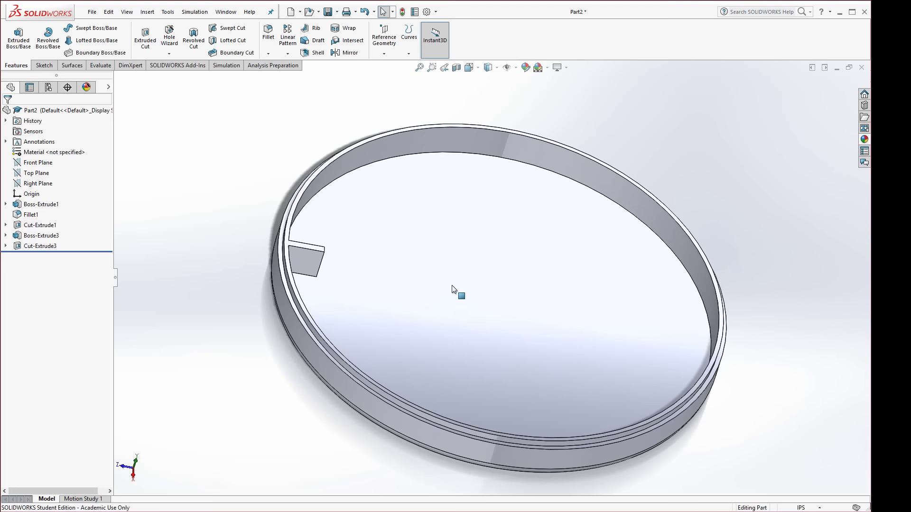
Start a sketch on the Right Plane and show the part in wireframe from the right side.
left_click(29, 185)
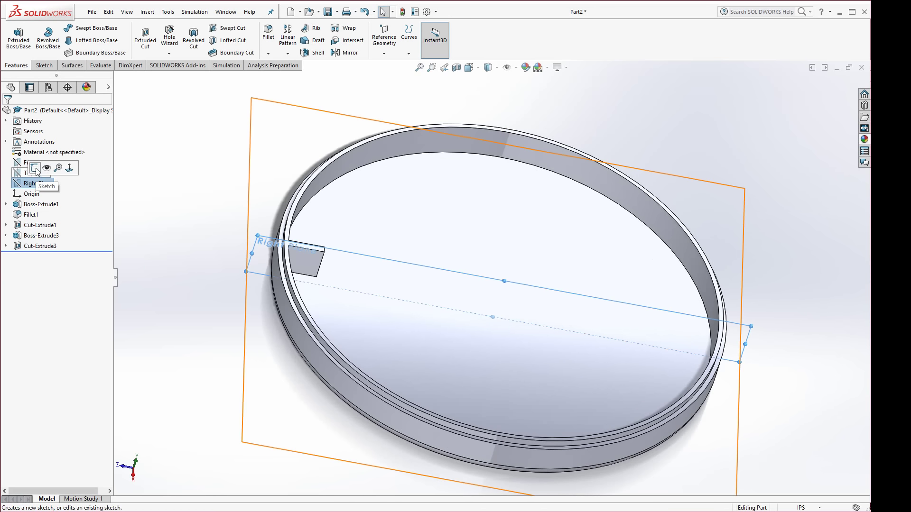
left_click(46, 173)
key("space")
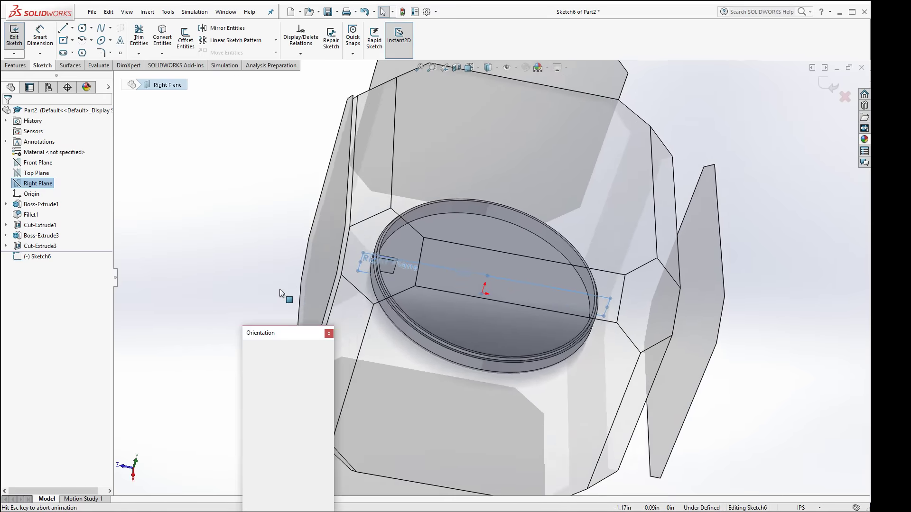
left_click(327, 391)
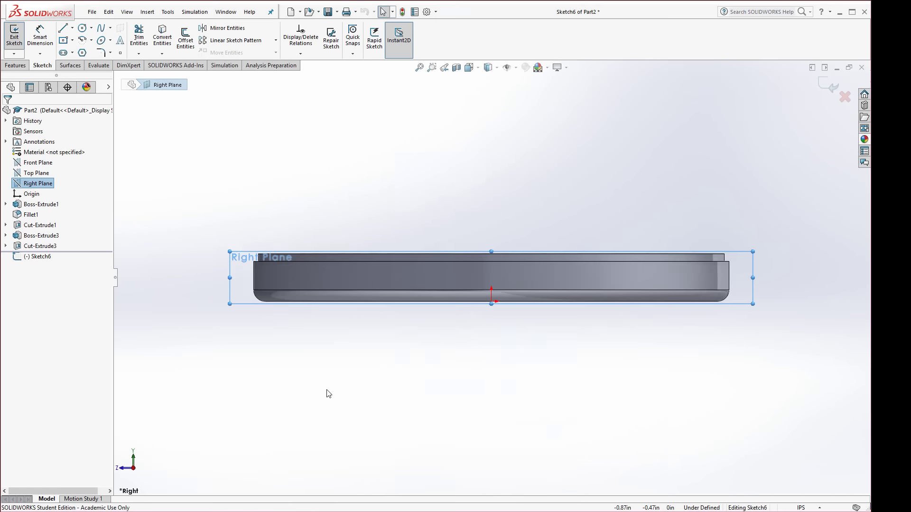
left_click(496, 70)
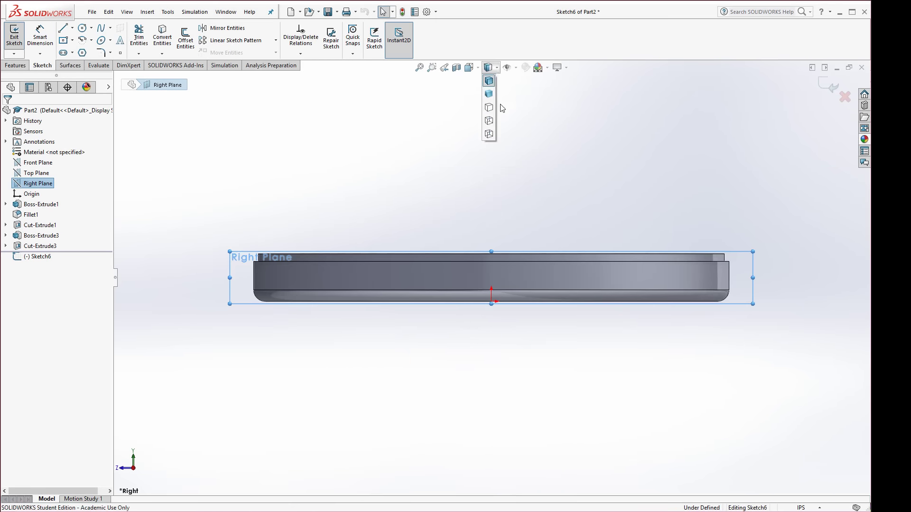
left_click(489, 135)
scroll(277, 267, "down", 3)
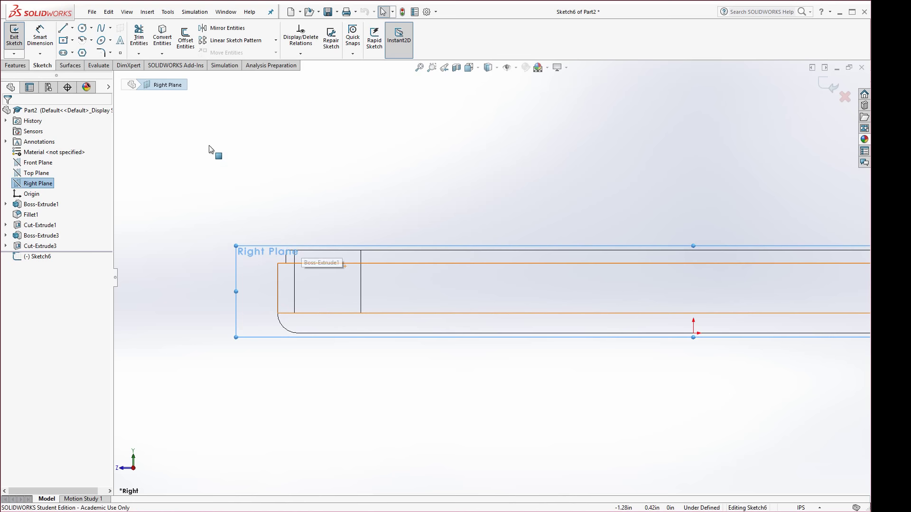
Draw a corner rectangle about 0.12 in wide inside the rib, starting at the rib's upper inner corner.
left_click(74, 43)
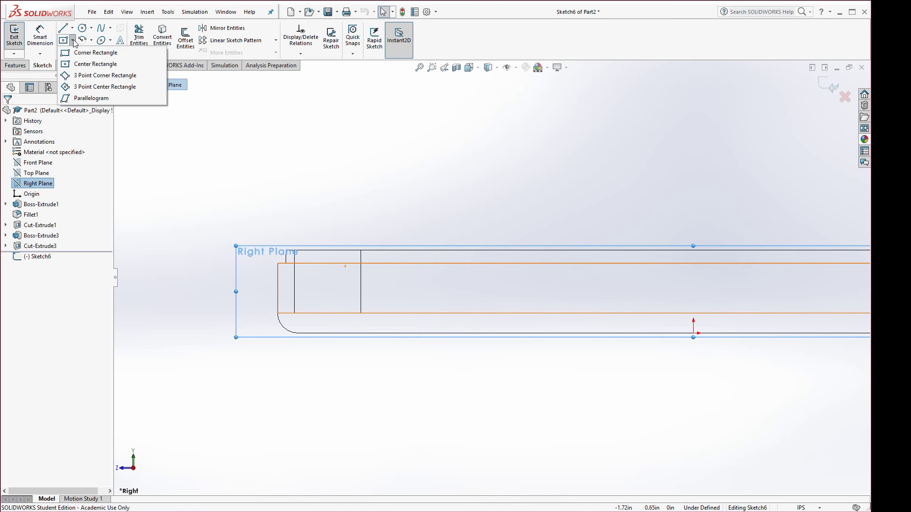
left_click(78, 53)
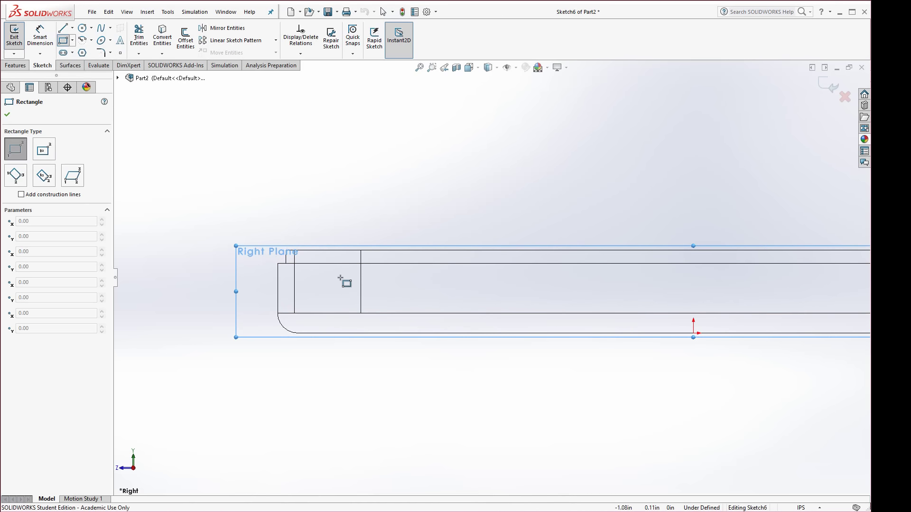
left_click(361, 250)
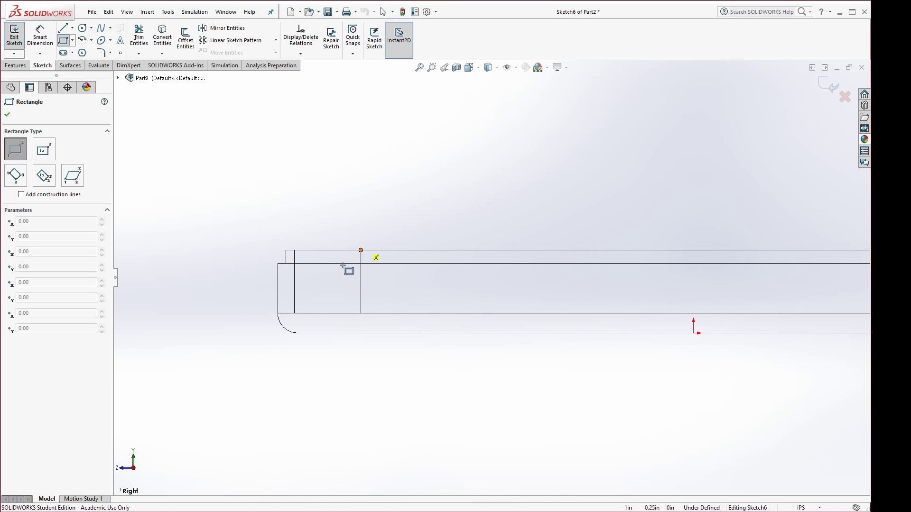
left_click(321, 285)
key("Escape")
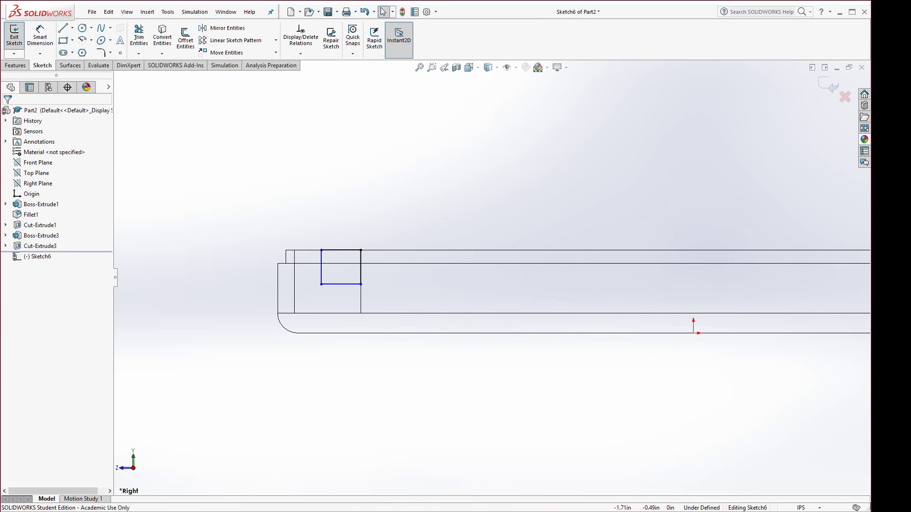
Check Detail B in the browser's PDF drawing and set the distance from the rectangle's lower edge to the part's bottom edge to 0.21 in.
key("alt+Tab")
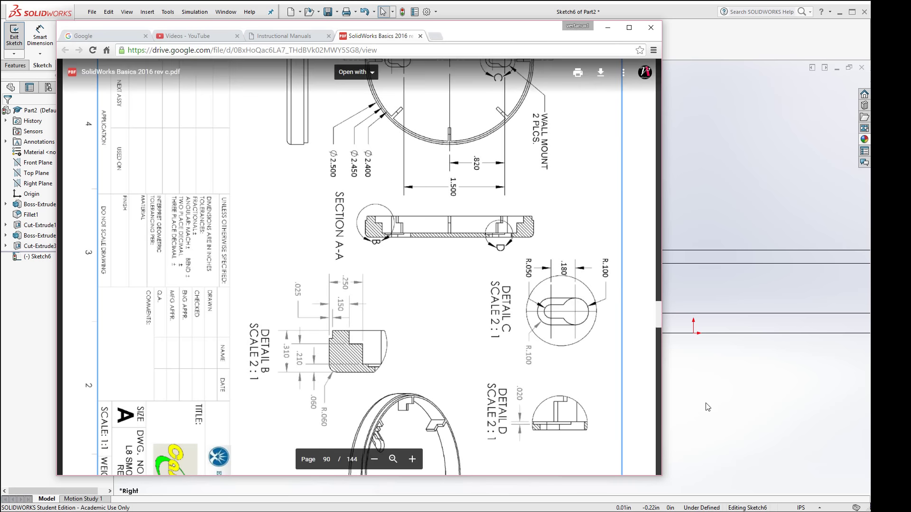
left_click(714, 382)
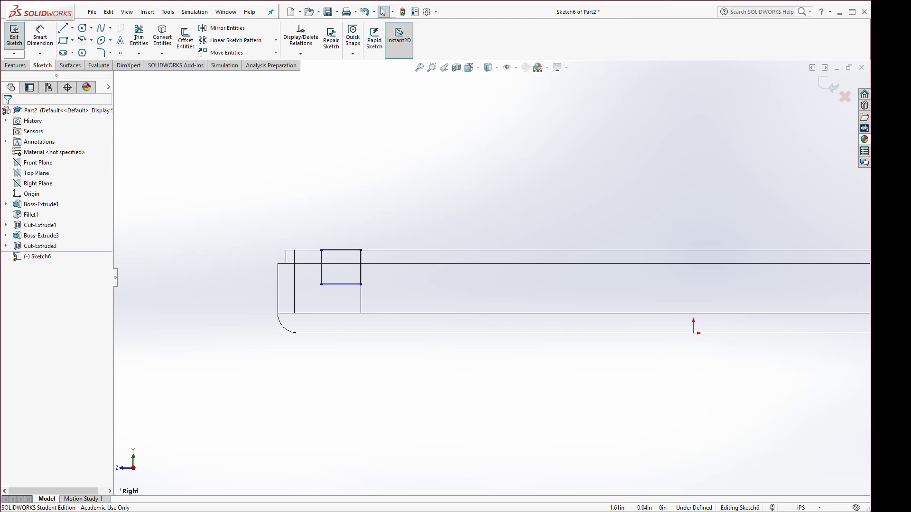
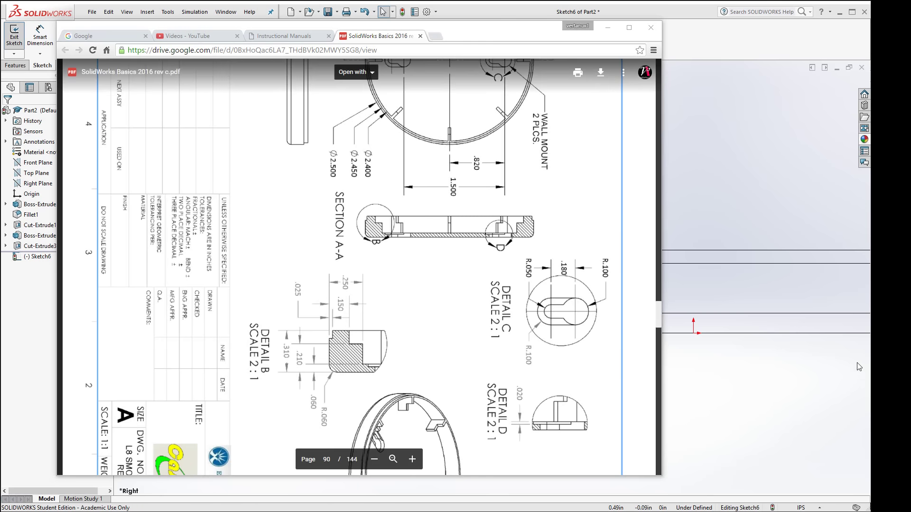
left_click(756, 195)
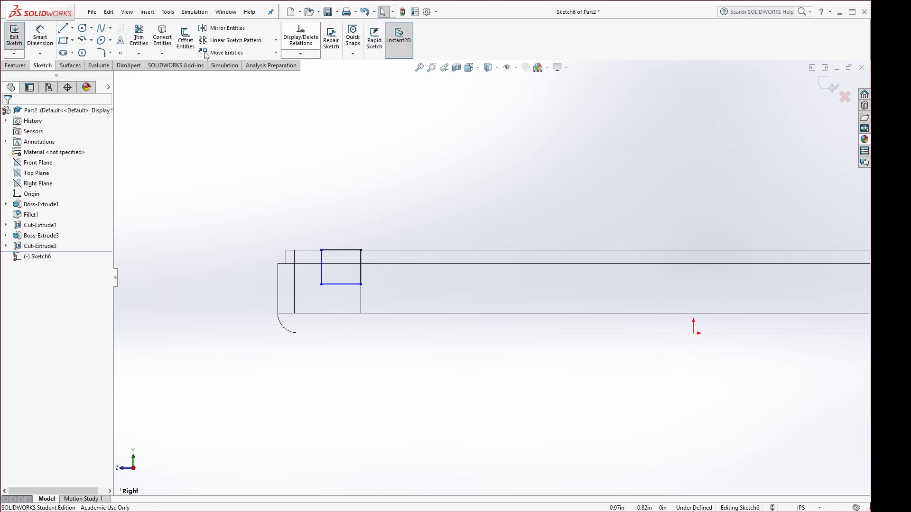
left_click(39, 38)
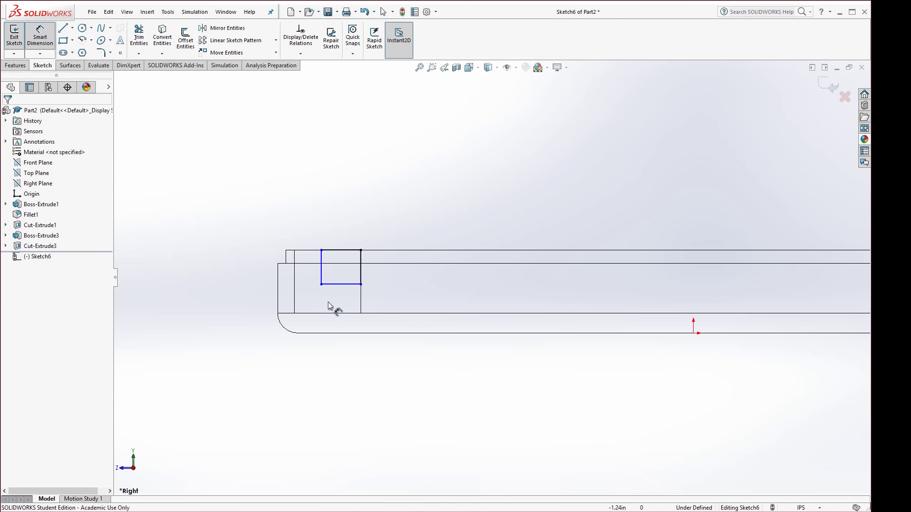
left_click(344, 285)
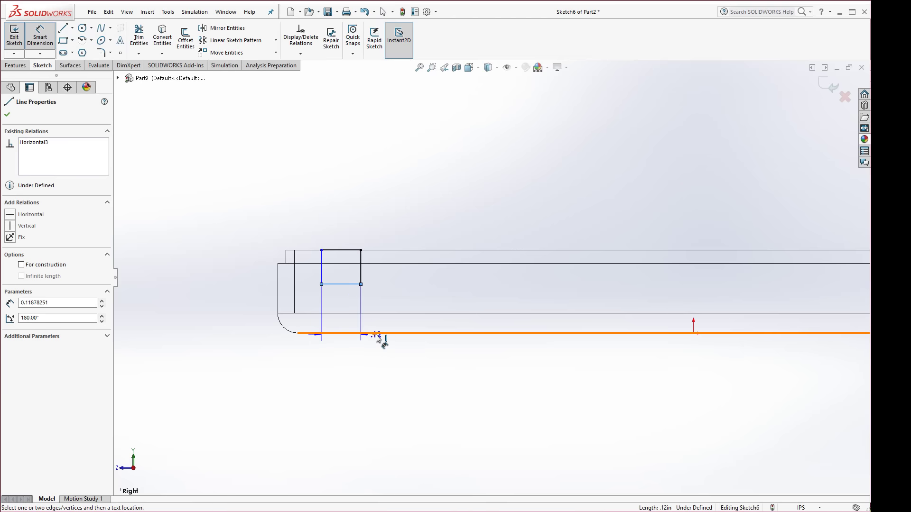
left_click(376, 333)
left_click(232, 309)
type(".21")
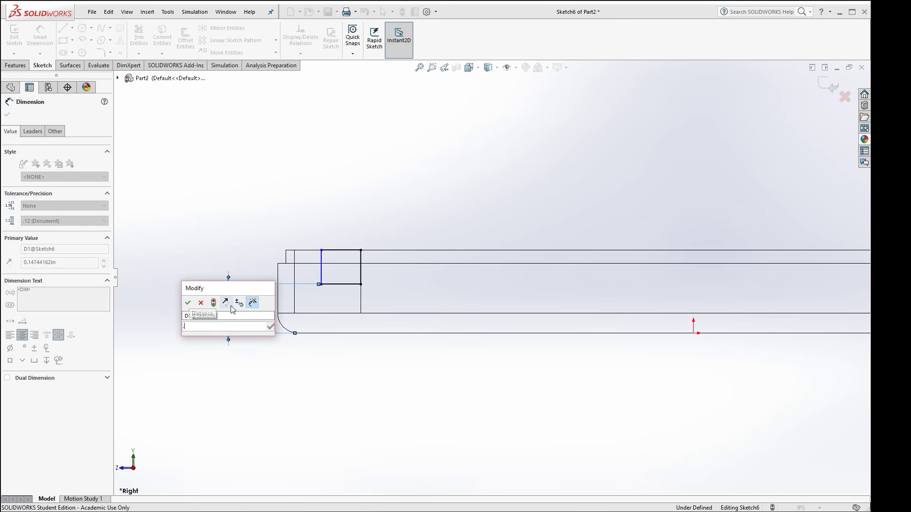
key("Return")
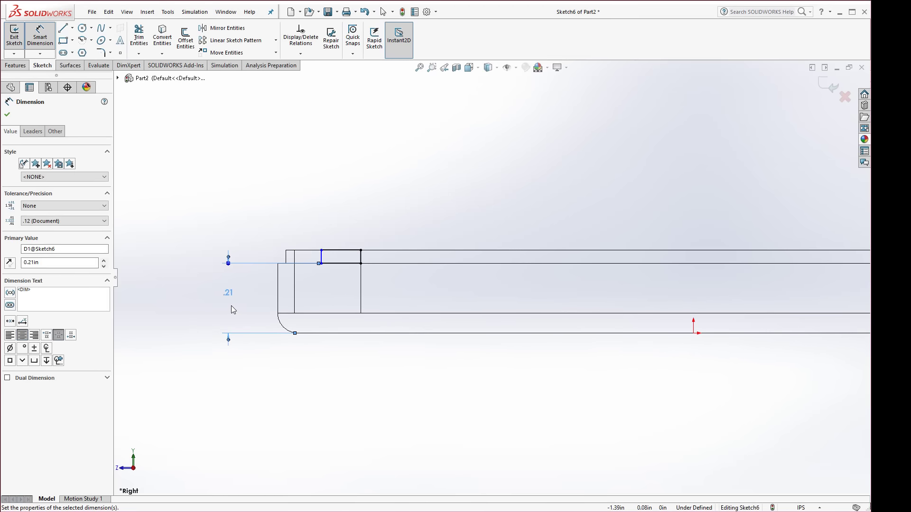
Exit the notch rectangle sketch, leaving its width undimensioned, and select the ring's outer cylindrical face.
left_click(322, 259)
key("Escape")
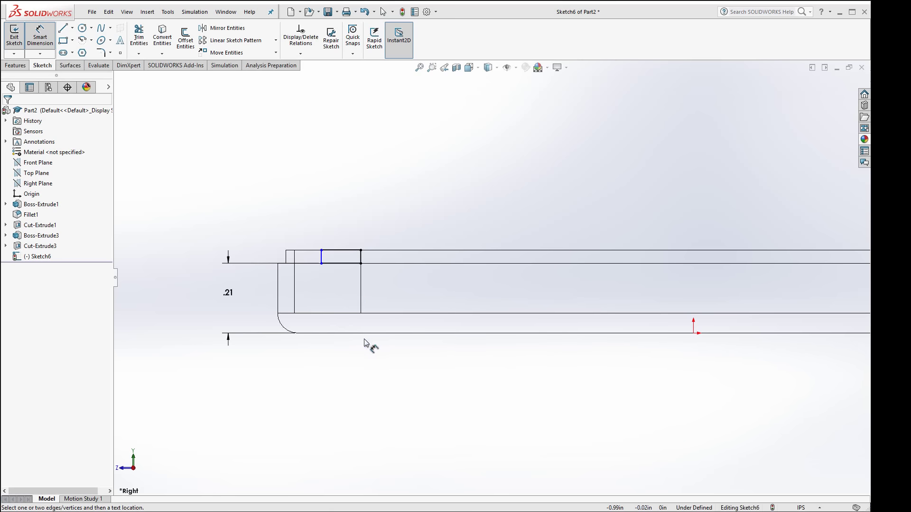
left_click(402, 12)
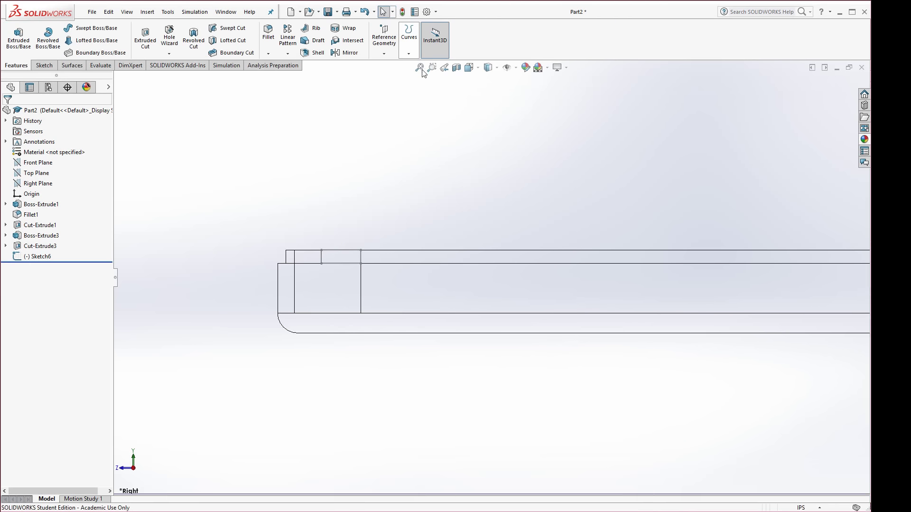
left_click(398, 291)
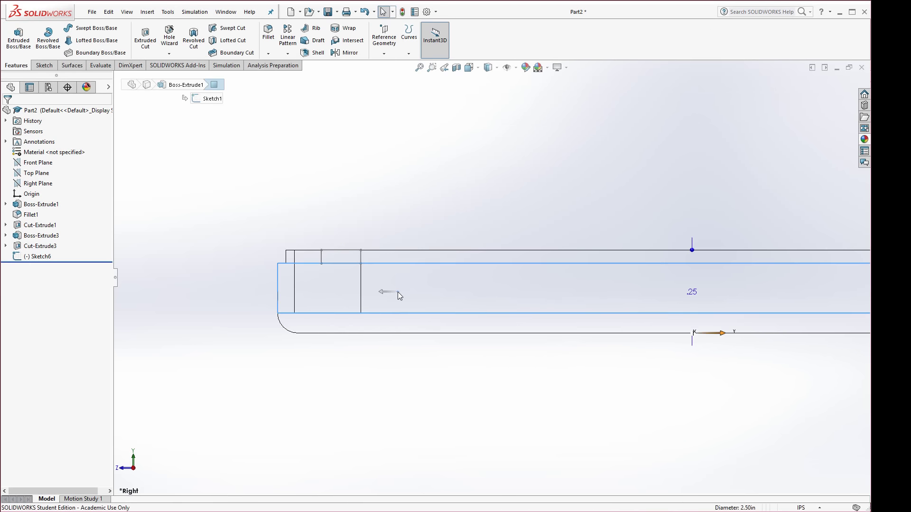
Set the depth of the base boss extrusion to 0.31 in and rebuild the part.
double_click(693, 293)
type(".31")
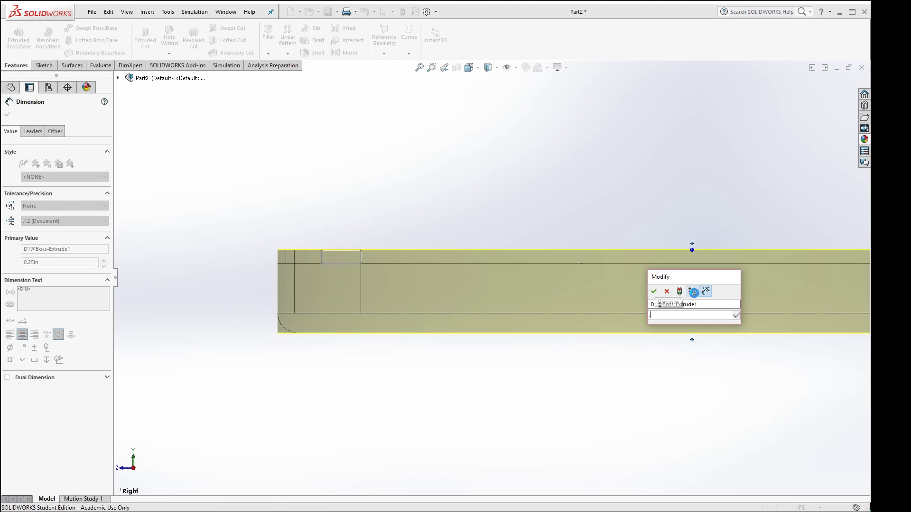
left_click(680, 292)
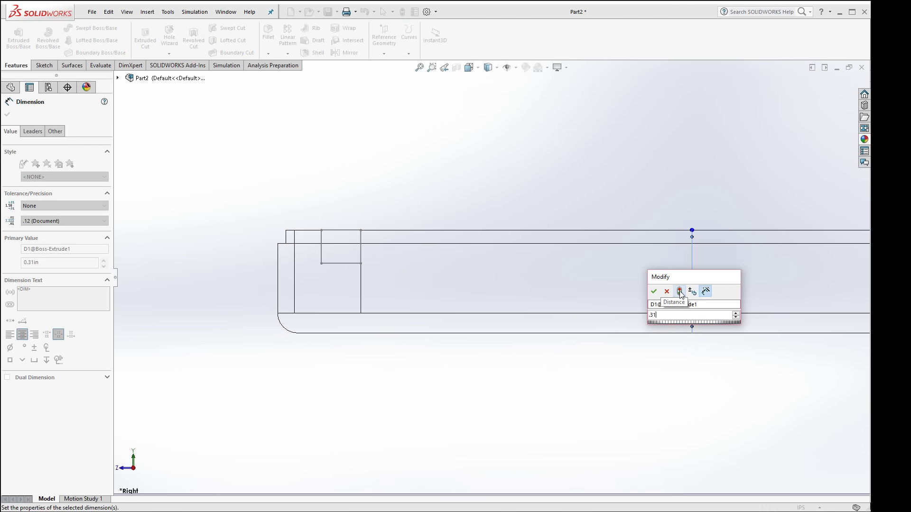
left_click(654, 292)
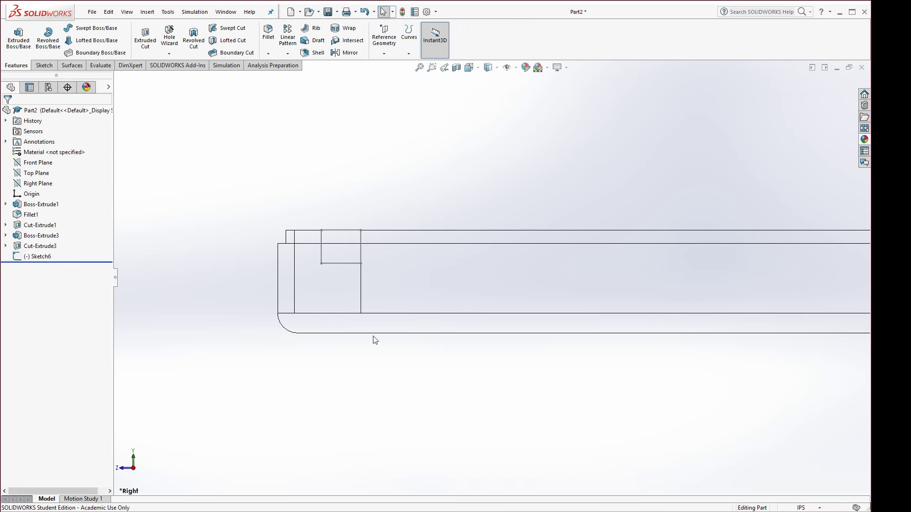
Reopen the rib notch sketch and dimension the rectangle's upper edge to 0.1 in.
double_click(346, 264)
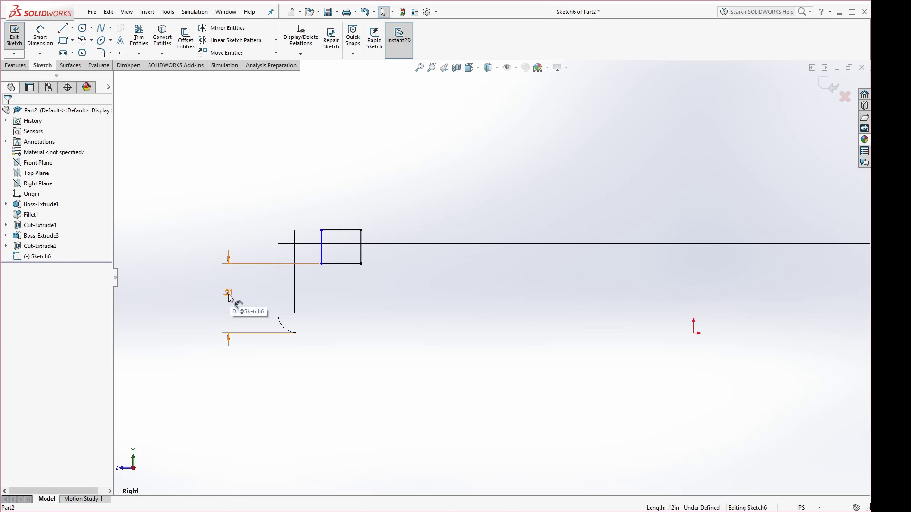
left_click(41, 37)
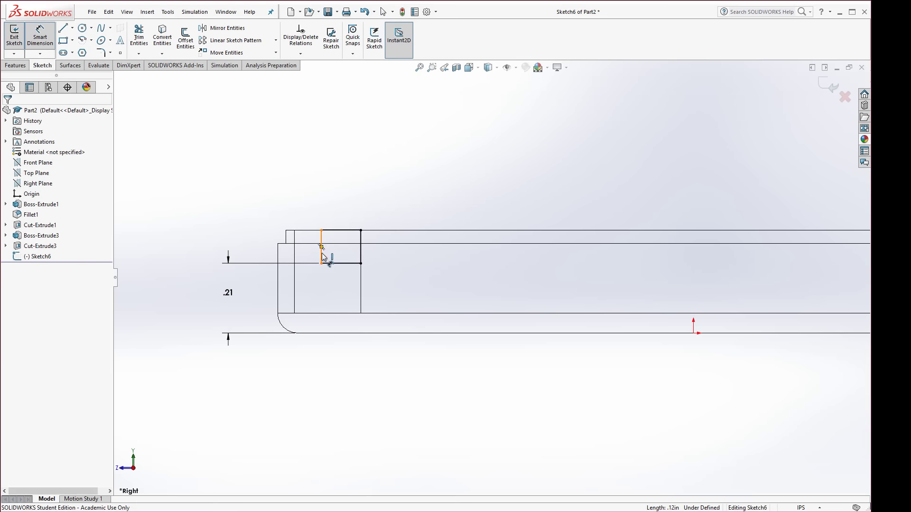
left_click(351, 230)
left_click(339, 194)
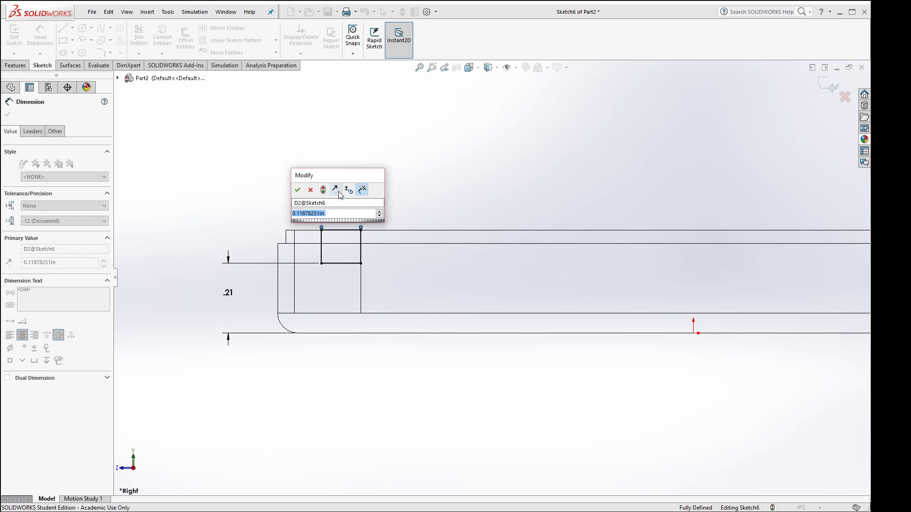
type(".1")
key("Return")
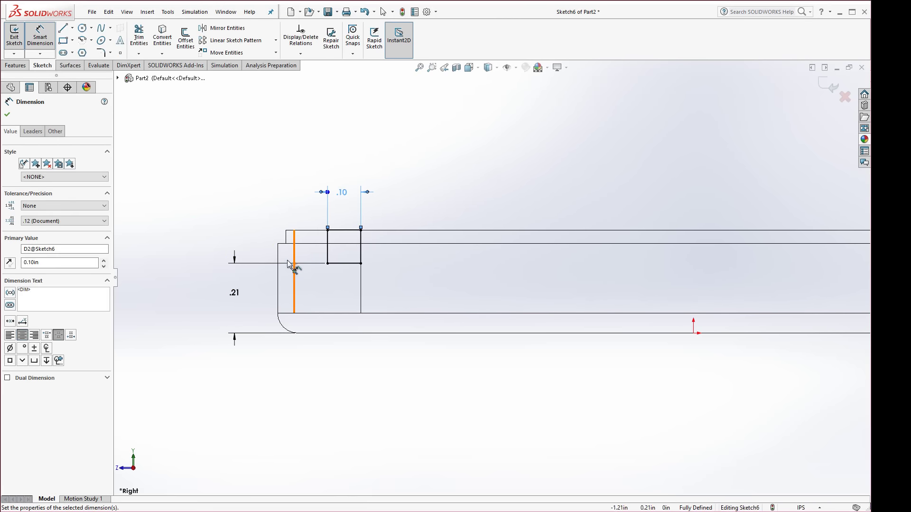
Turn the part to an angled view and display it shaded with edges.
middle_click_drag(294, 267, 261, 305)
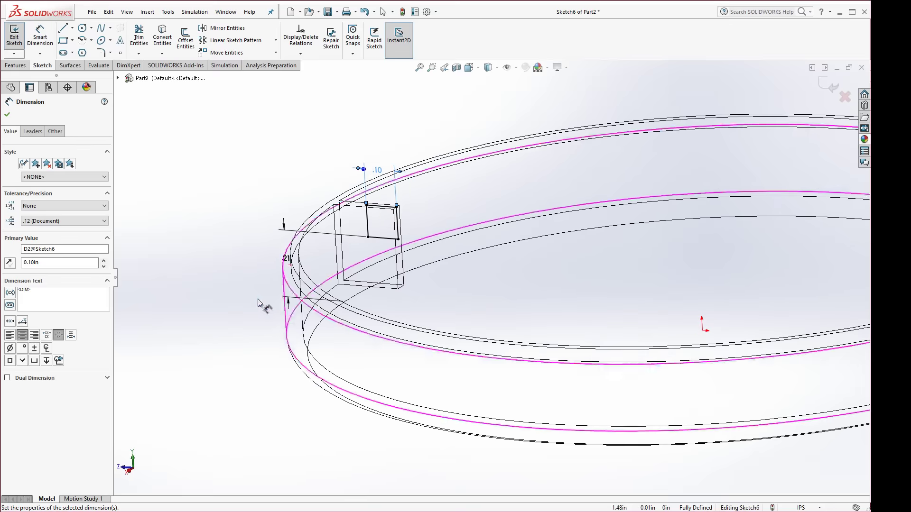
left_click(491, 68)
left_click(490, 119)
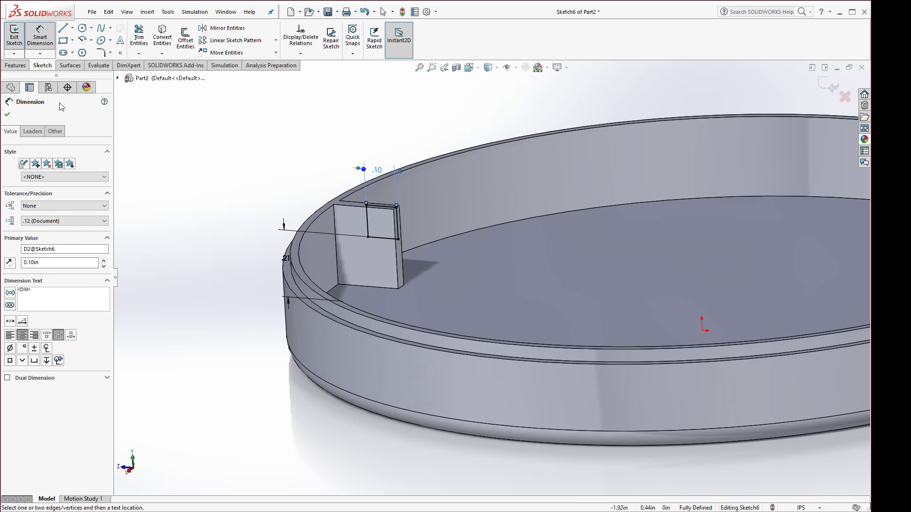
Cut-extrude the notch rectangle through the rib, blind 0.04 in in both directions from the sketch plane.
left_click(21, 67)
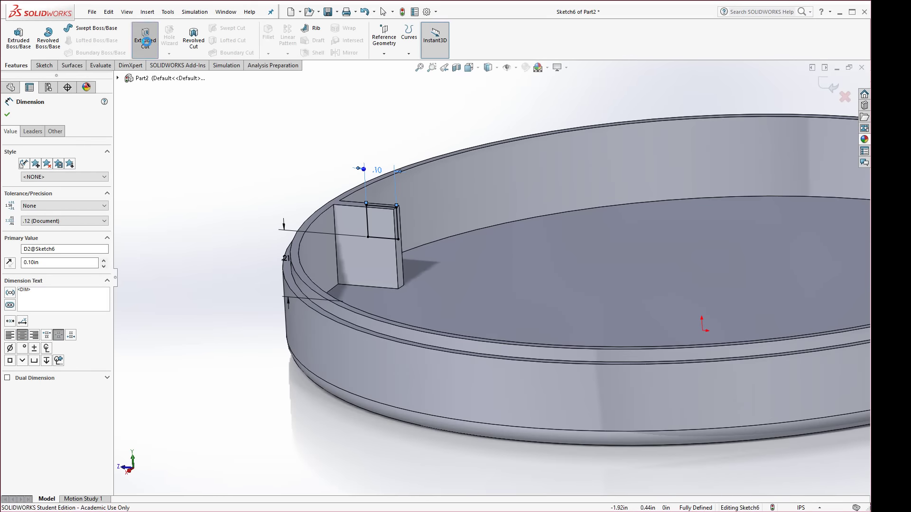
left_click(145, 39)
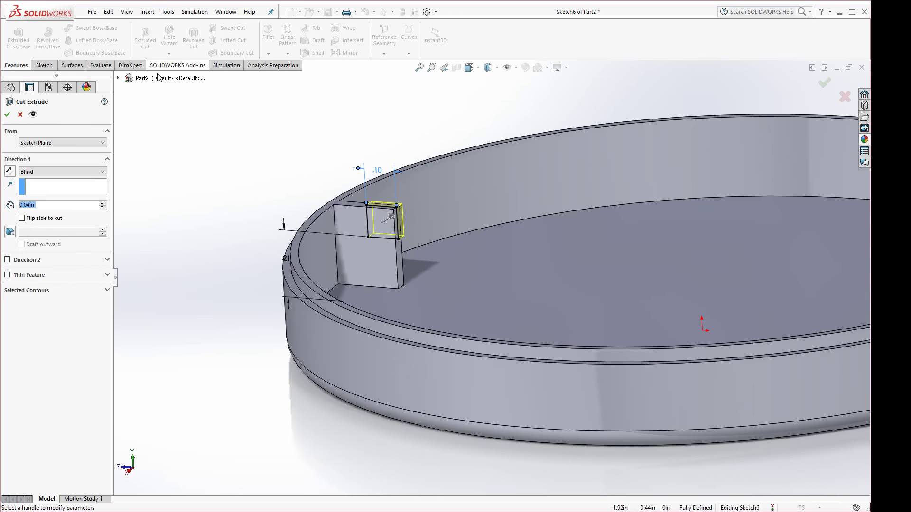
left_click(48, 172)
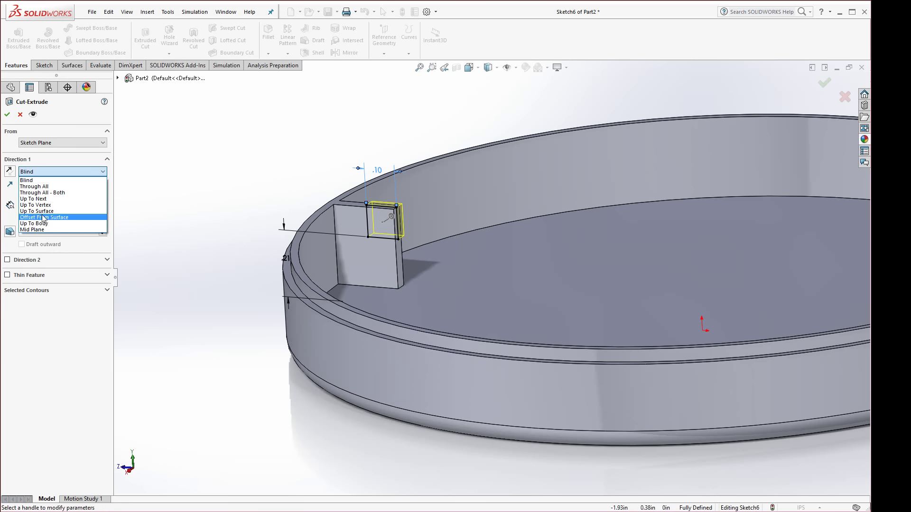
left_click(46, 179)
left_click(8, 260)
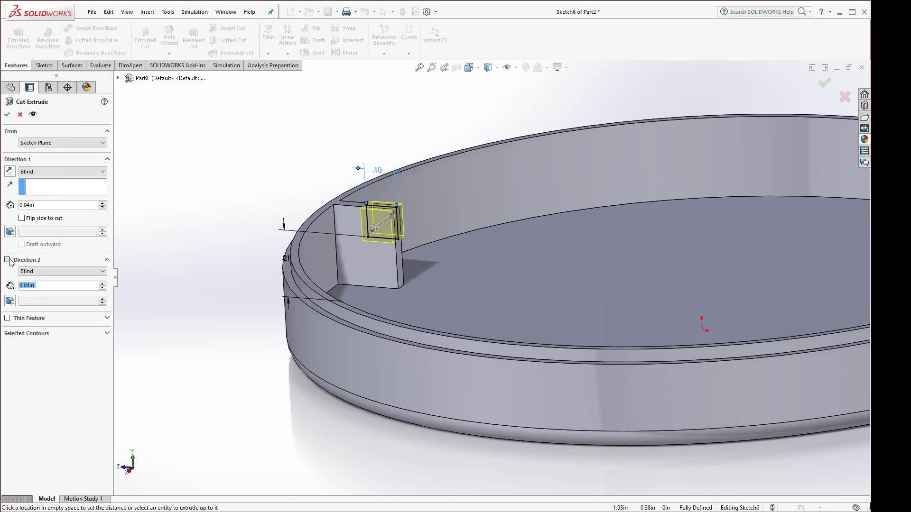
scroll(381, 257, "down", 5)
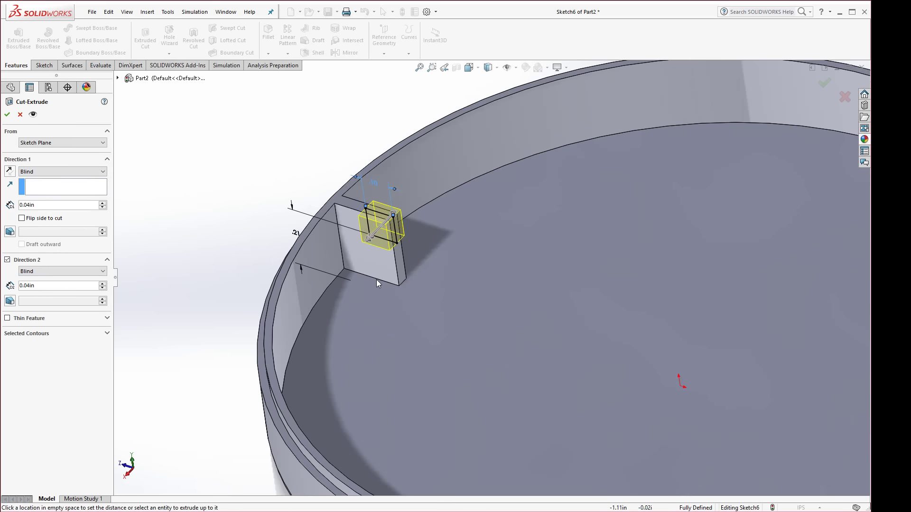
key("Return")
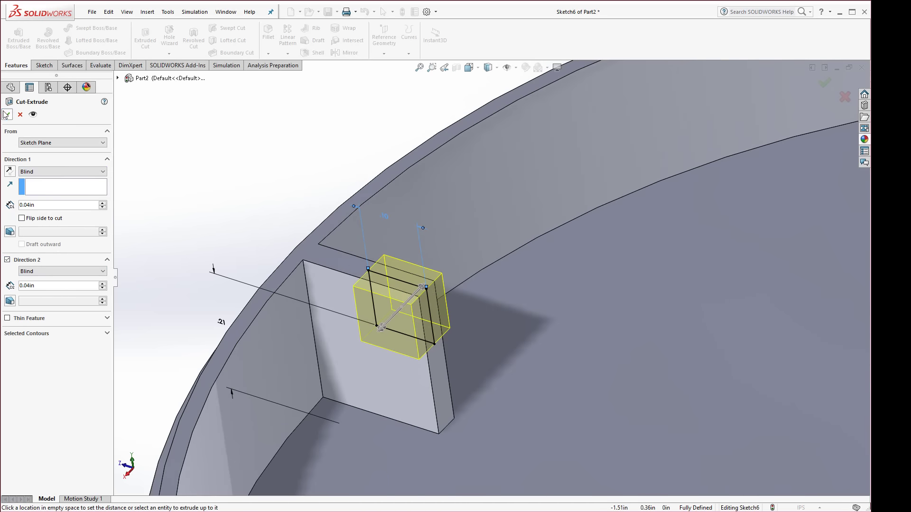
scroll(407, 289, "up", 5)
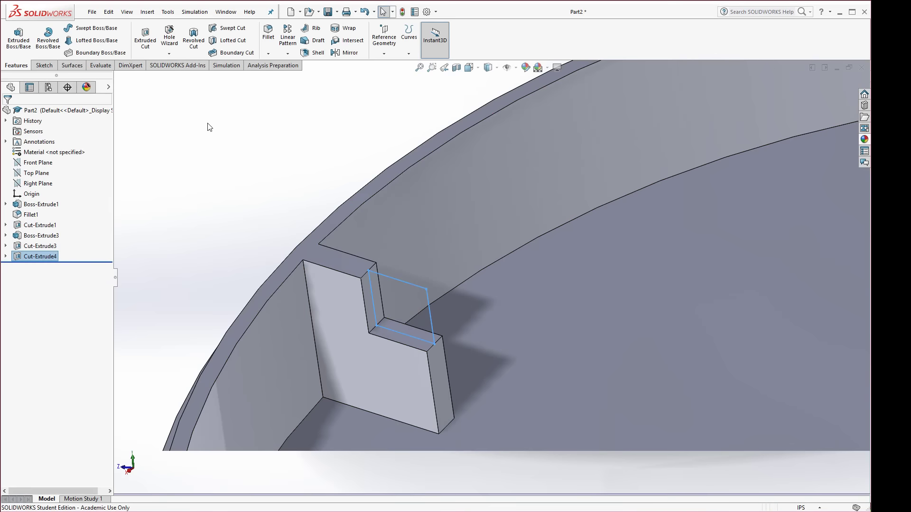
scroll(371, 283, "down", 2)
scroll(493, 312, "up", 3)
scroll(487, 300, "down", 3)
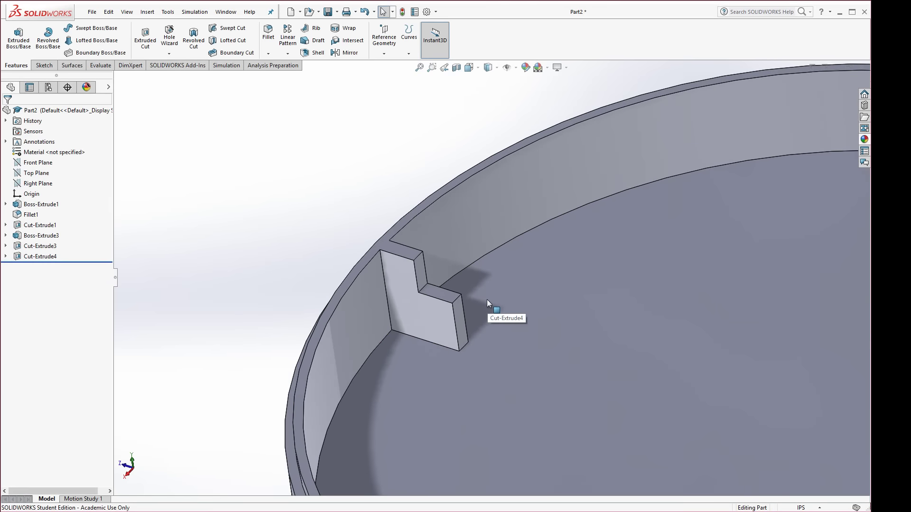
middle_click_drag(487, 299, 498, 297)
scroll(495, 299, "up", 5)
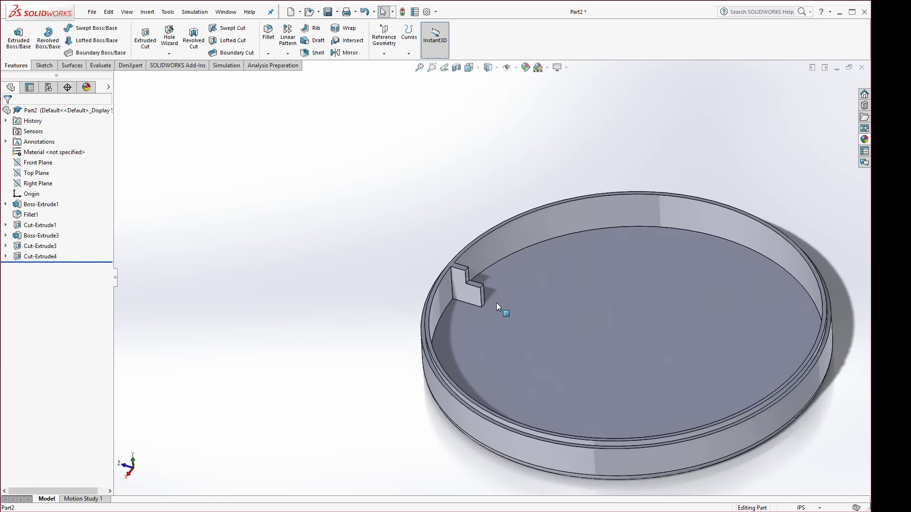
Circular-pattern the rib boss and its notch cut around the ring's outer cylindrical face, with 8 equally spaced instances over 360 degrees.
left_click(30, 247)
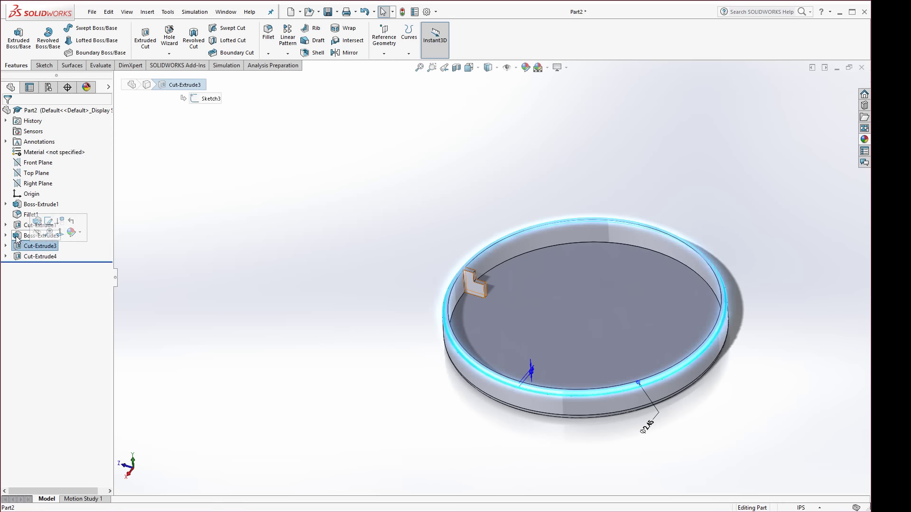
left_click(29, 236)
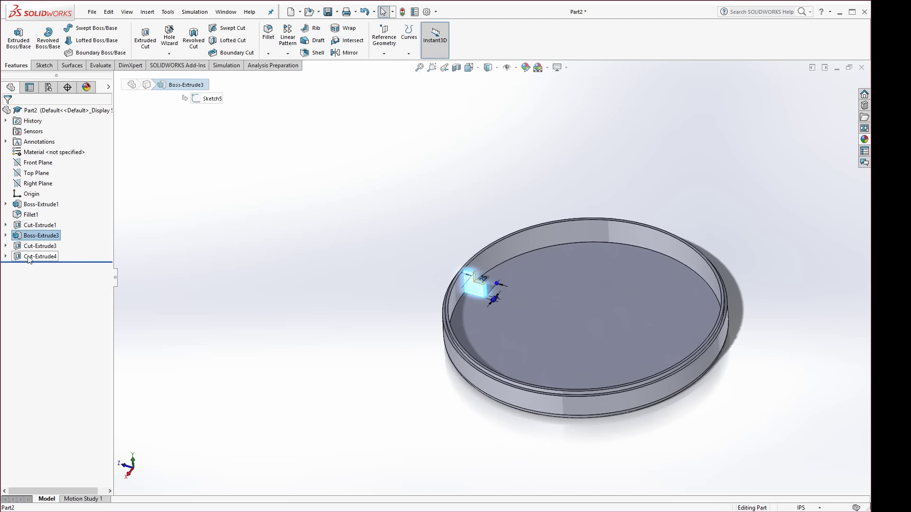
left_click(28, 256, "ctrl")
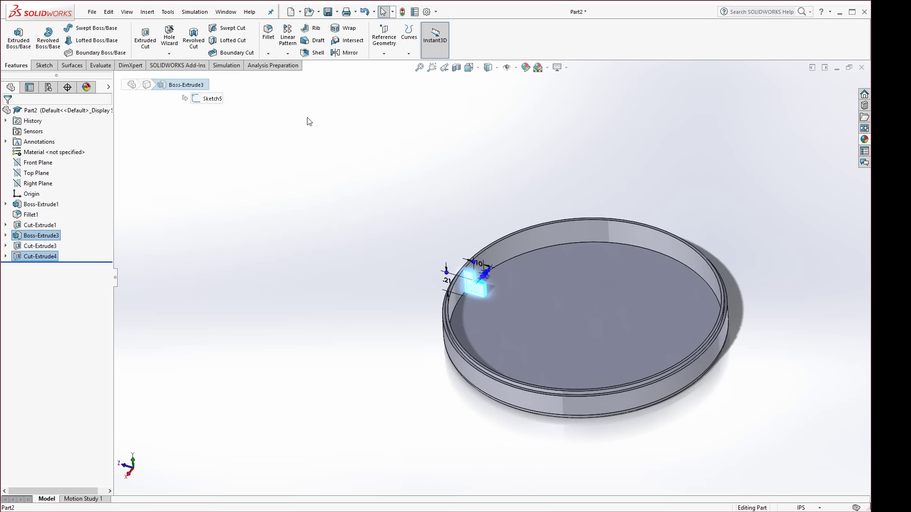
left_click(288, 54)
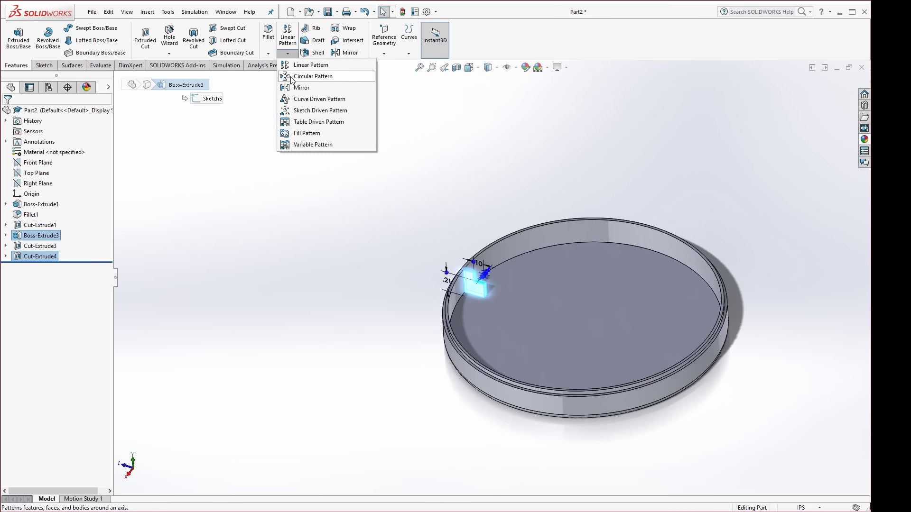
left_click(312, 76)
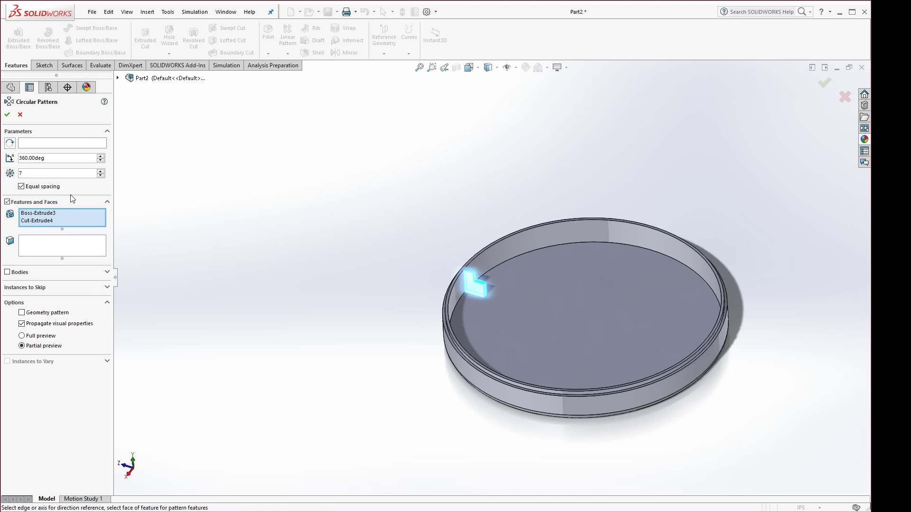
left_click(30, 144)
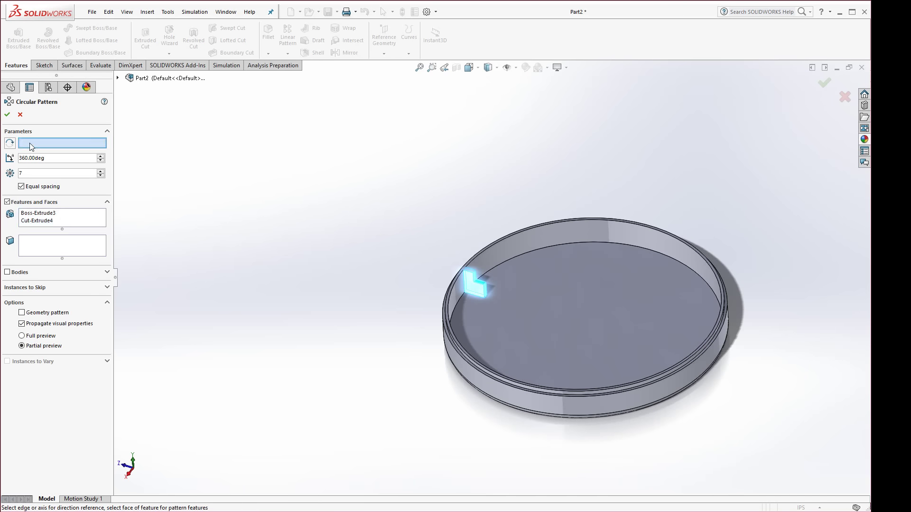
left_click(473, 372)
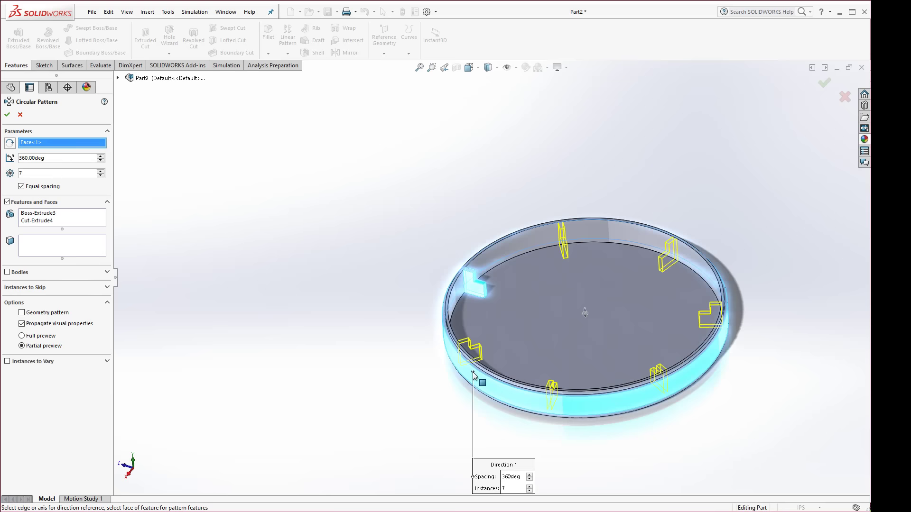
left_click(101, 172)
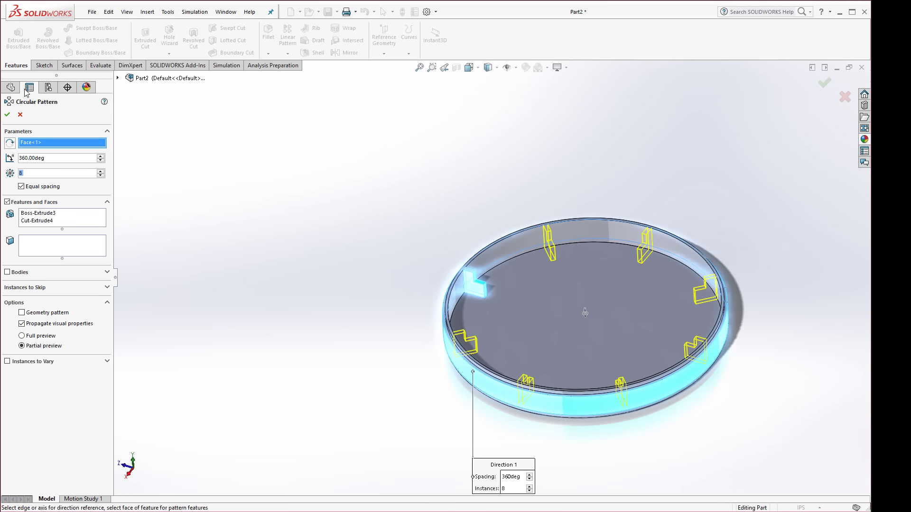
left_click(7, 115)
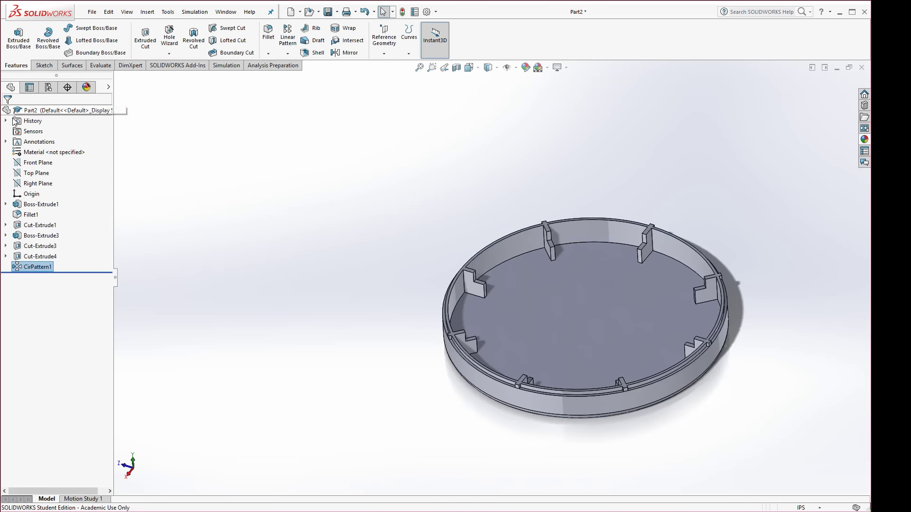
Reorder the features so that the rim cut Cut-Extrude3 comes after the circular pattern of ribs.
middle_click_drag(298, 295, 311, 329)
scroll(539, 356, "down", 6)
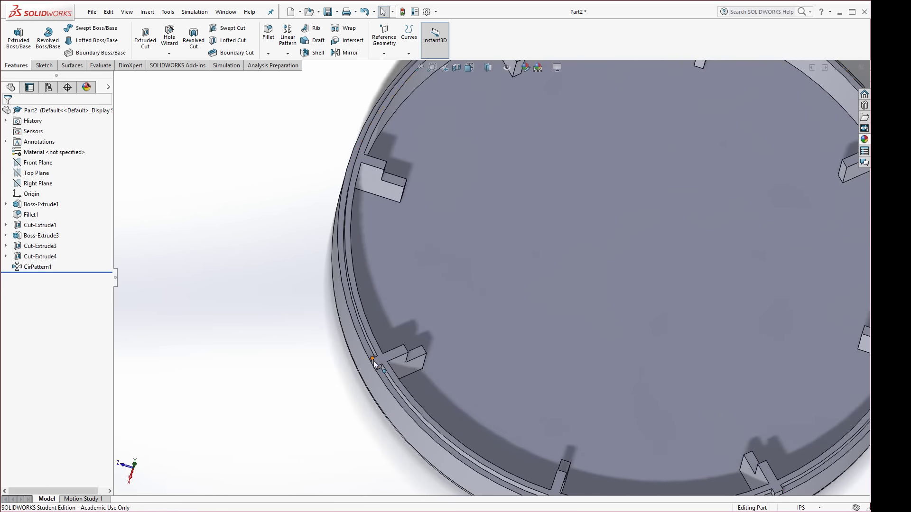
scroll(391, 413, "up", 5)
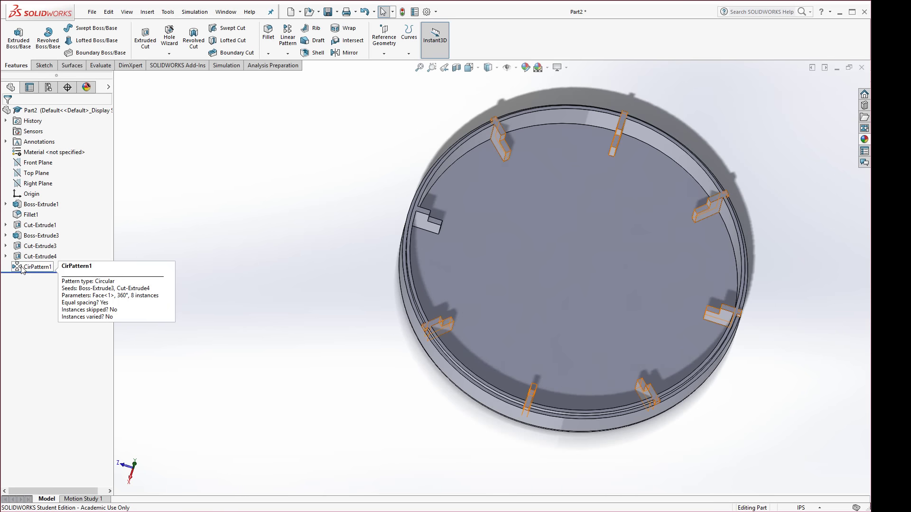
left_click_drag(19, 269, 52, 313)
left_click(175, 289)
left_click(39, 246)
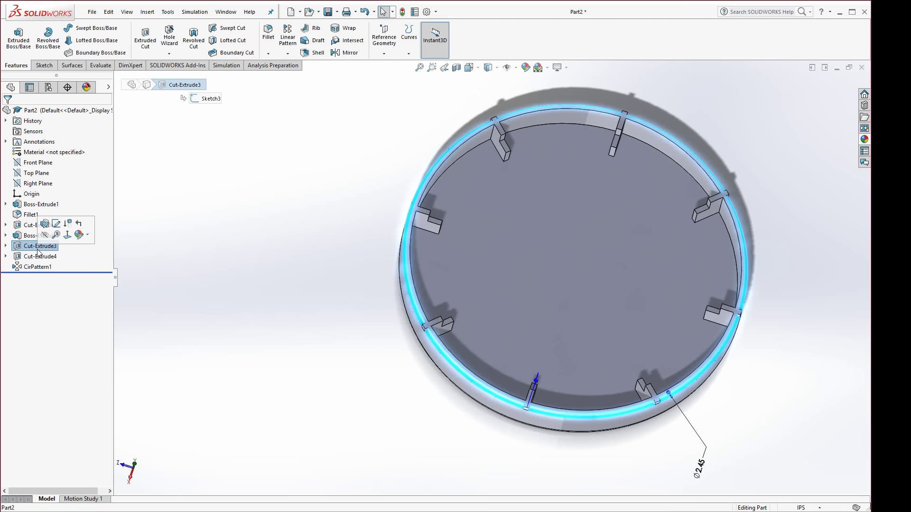
left_click_drag(32, 252, 33, 270)
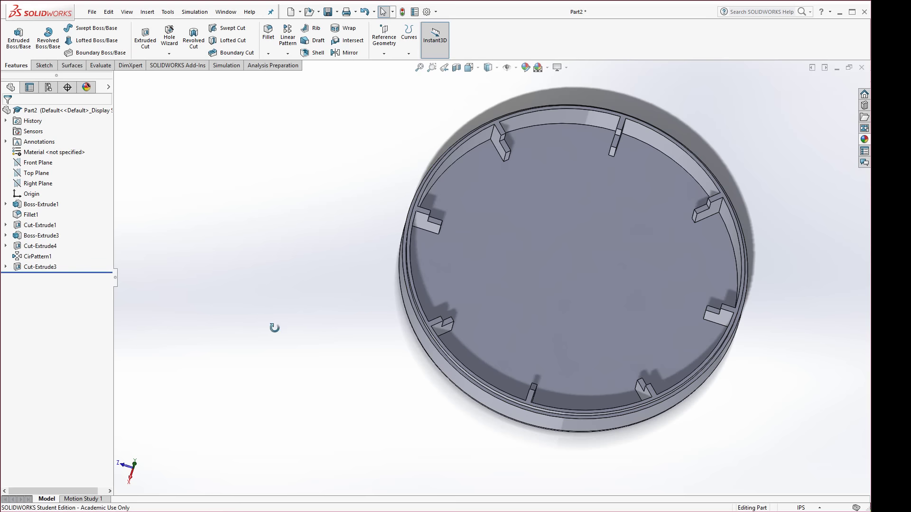
Start a sketch on the bezel's inner floor face and switch to the Front view.
middle_click_drag(274, 326, 266, 283)
scroll(605, 269, "down", 3)
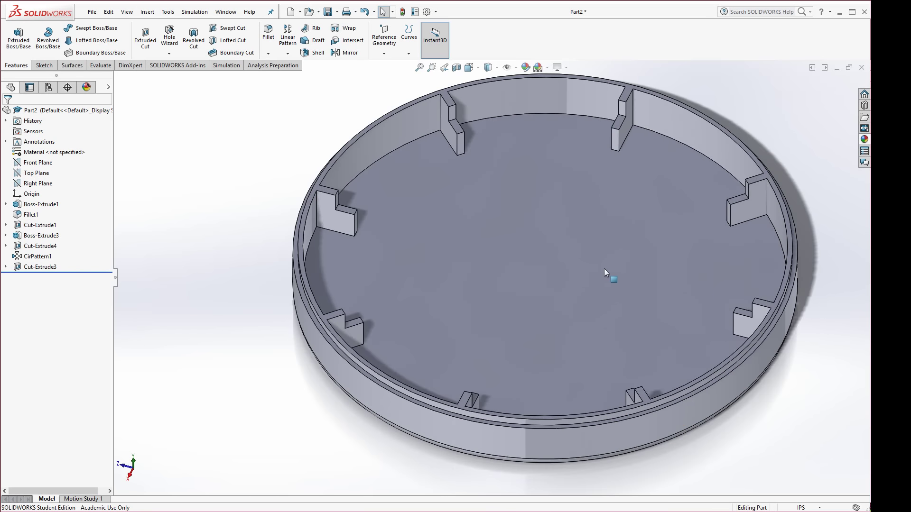
left_click(546, 267)
left_click(584, 231)
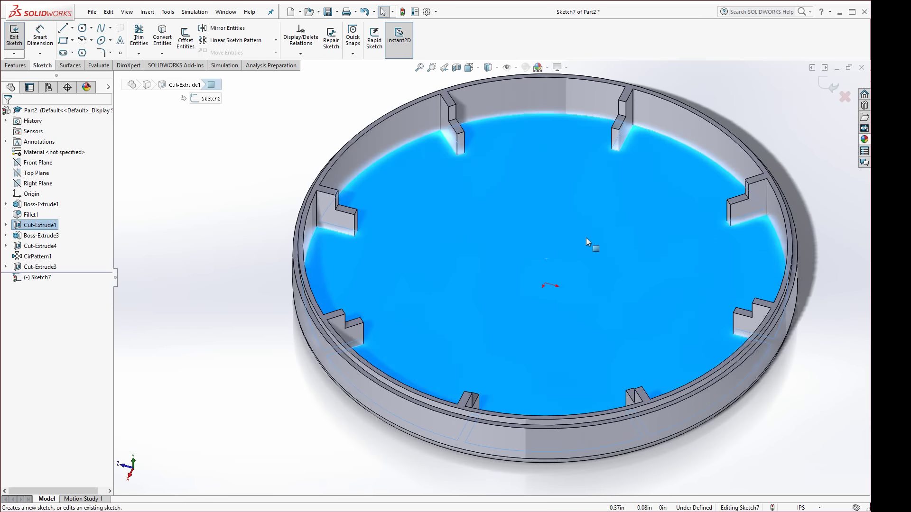
key("space")
key("ctrl+8")
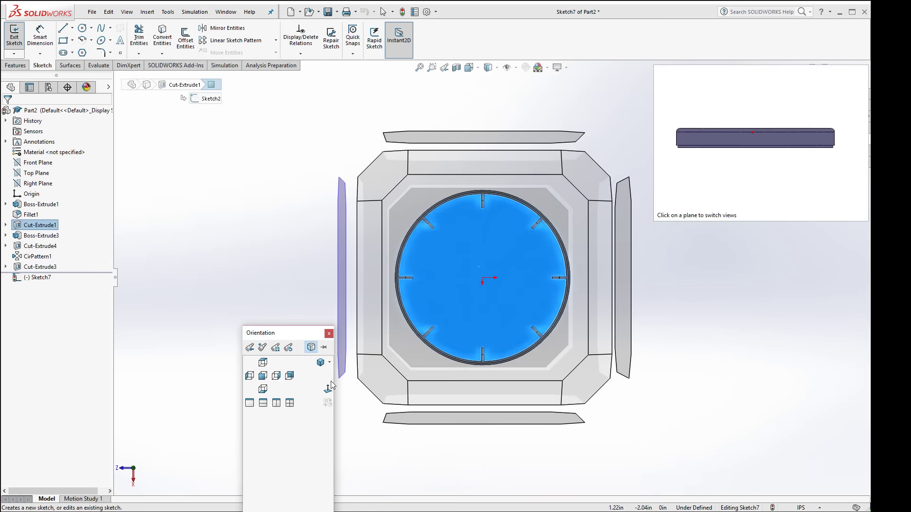
left_click(265, 378)
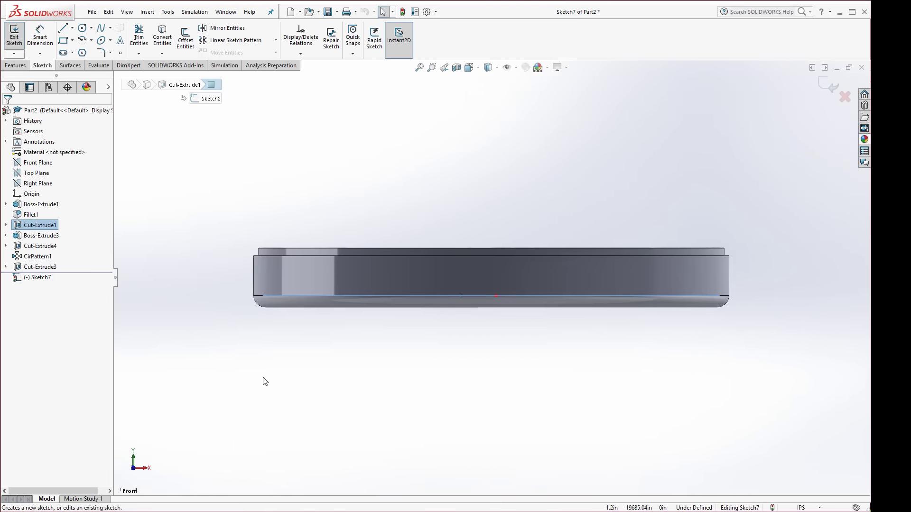
Consult the wall-mount details in the PDF drawing and sketch a vertical straight slot above the origin, about 0.18 in wide with centers about 0.29 in apart.
key("space")
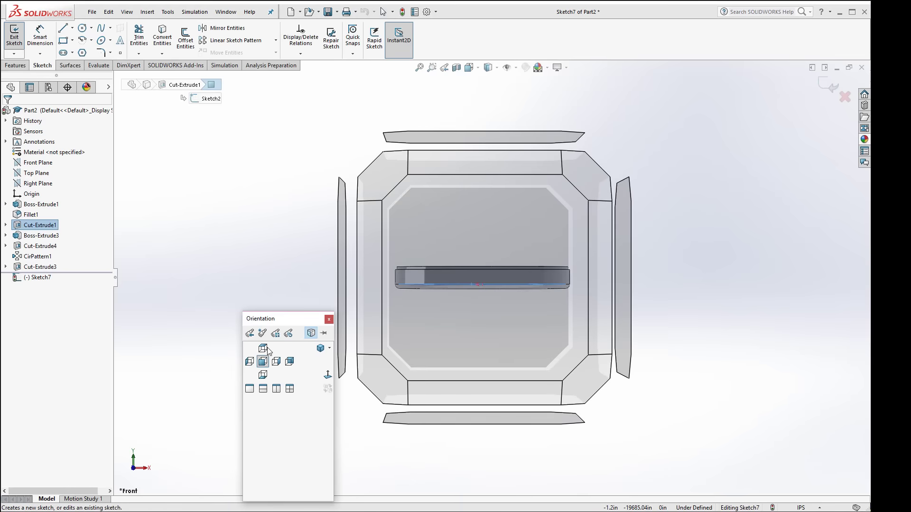
left_click(267, 353)
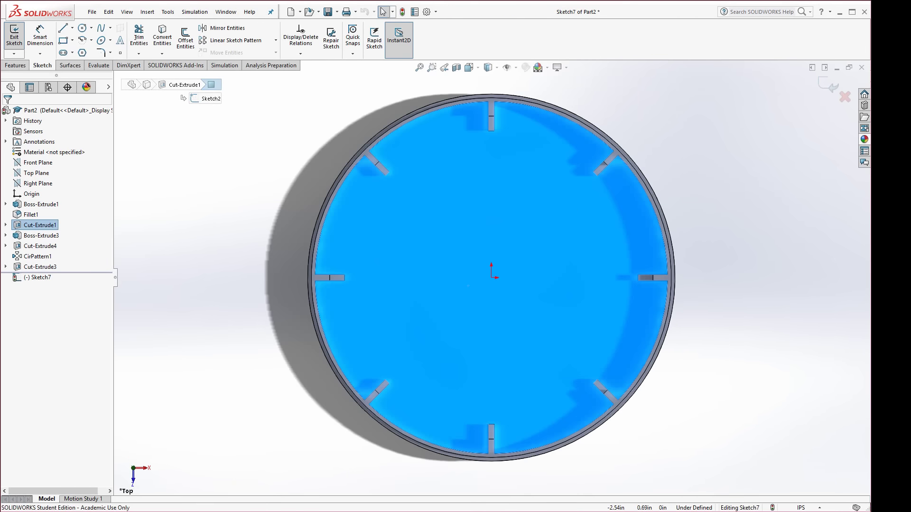
key("alt+Tab")
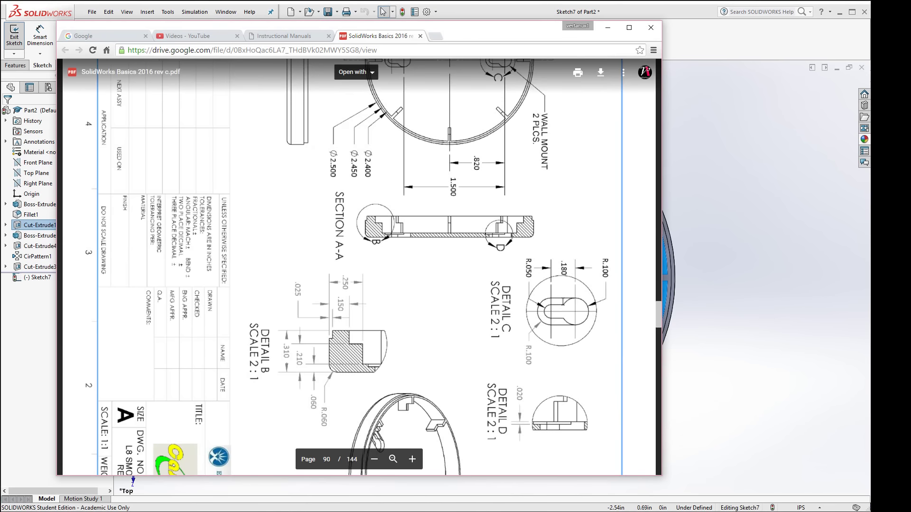
scroll(563, 302, "up", 3)
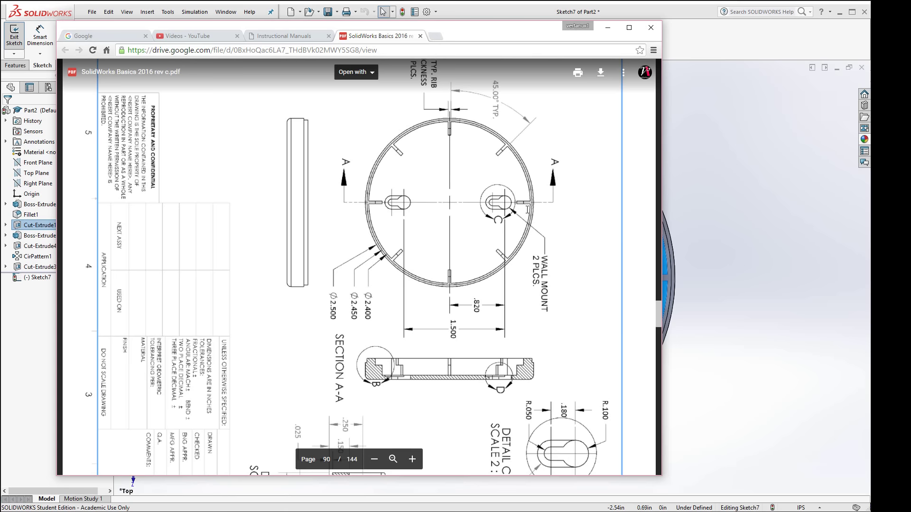
scroll(527, 209, "down", 3)
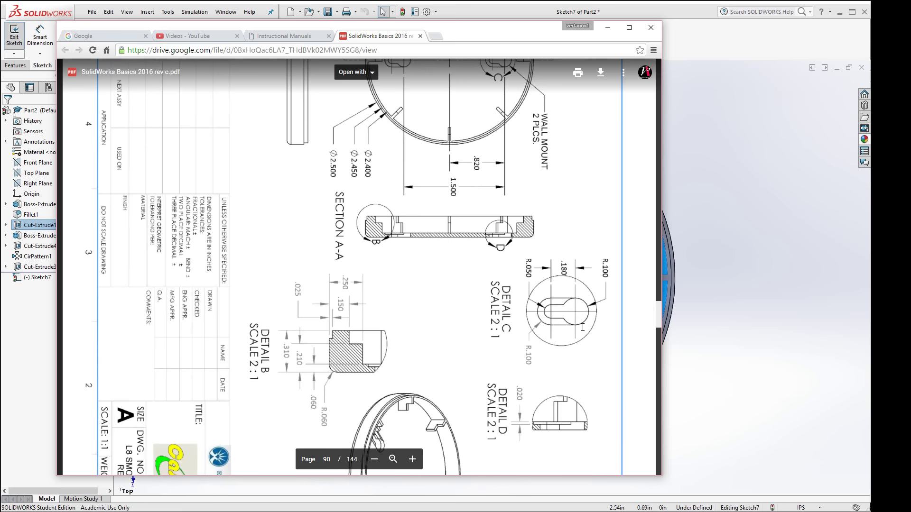
scroll(560, 392, "down", 1)
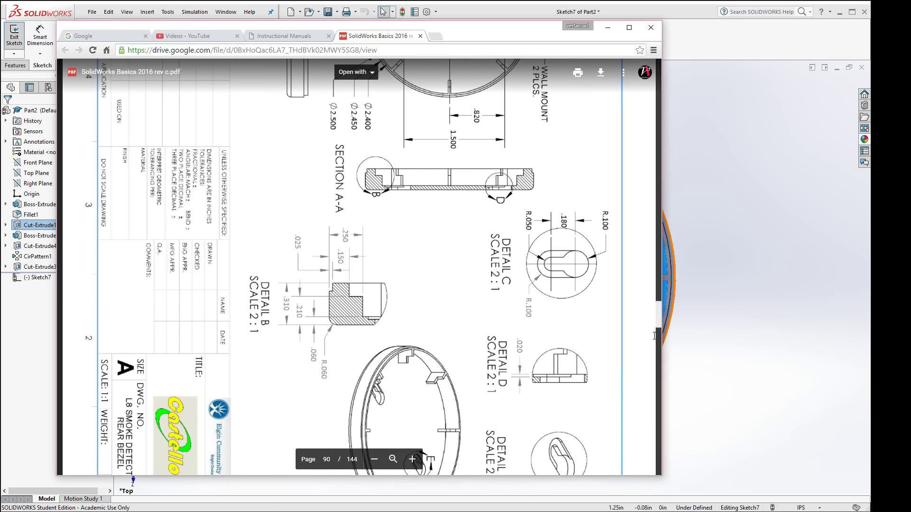
left_click(726, 341)
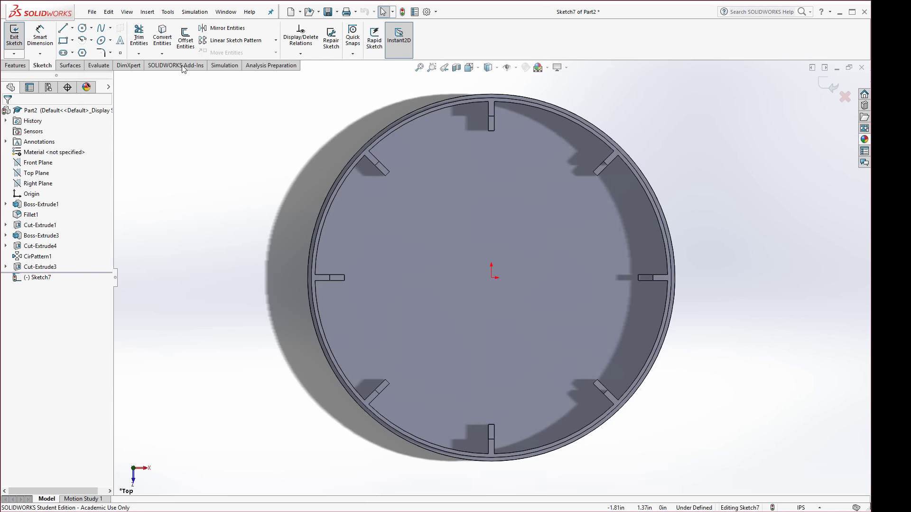
left_click(63, 53)
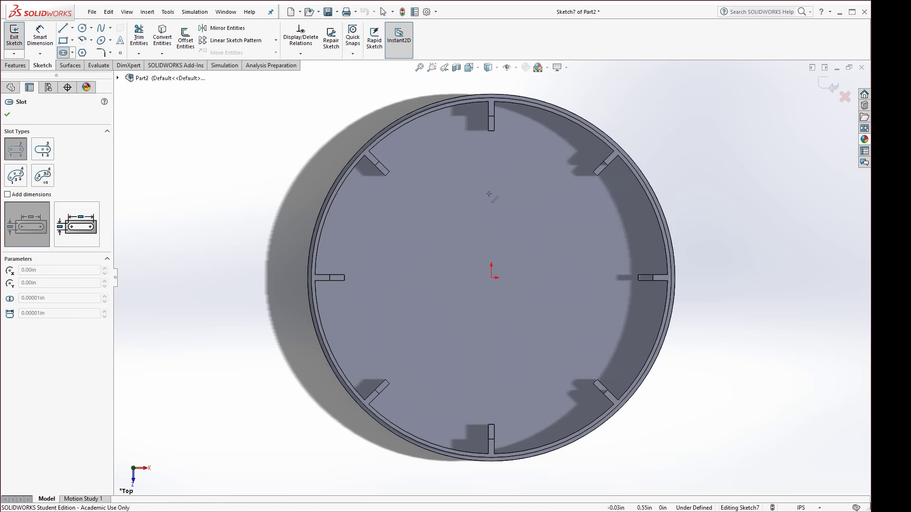
left_click(491, 202)
left_click(491, 159)
left_click(506, 164)
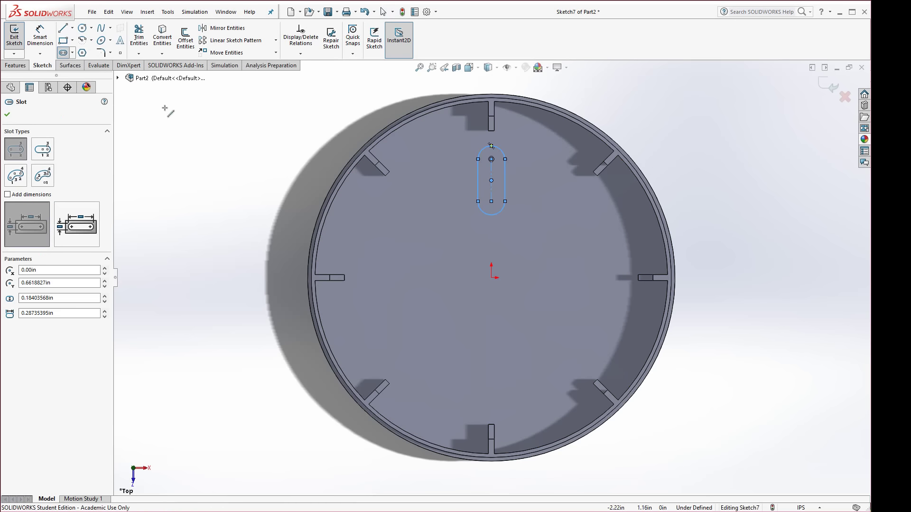
key("Escape")
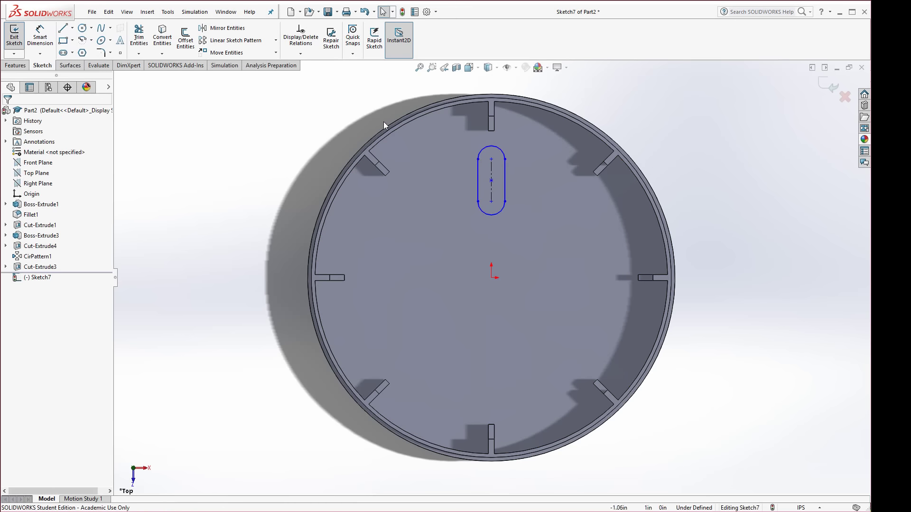
Check the relation between the slot's centerline and the origin.
left_click(494, 199)
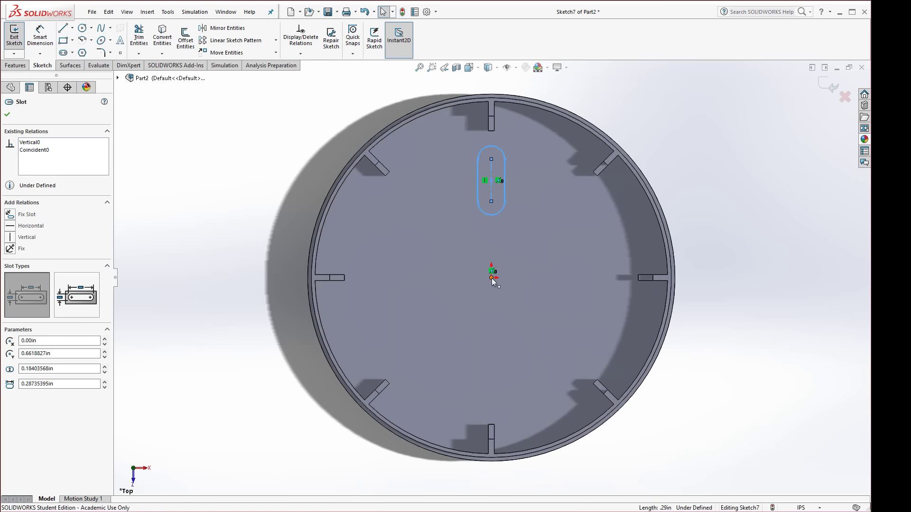
left_click(491, 278, "ctrl")
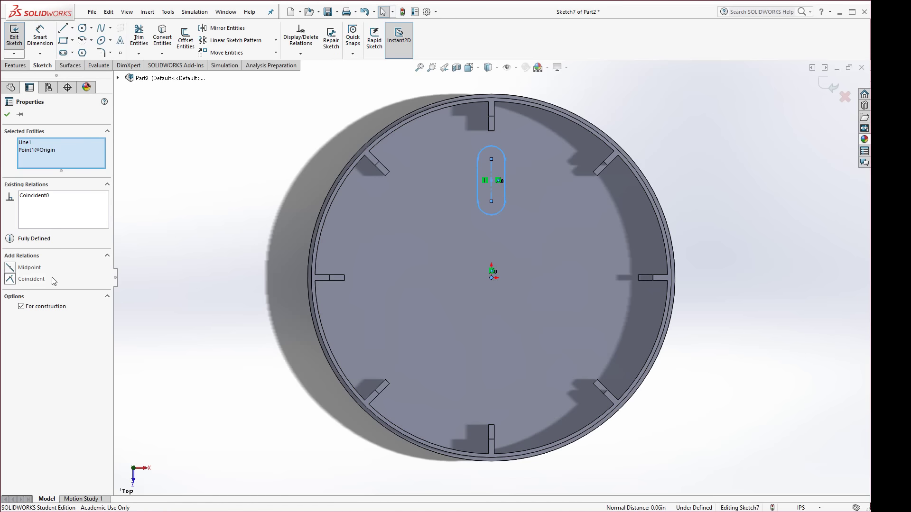
left_click(210, 243)
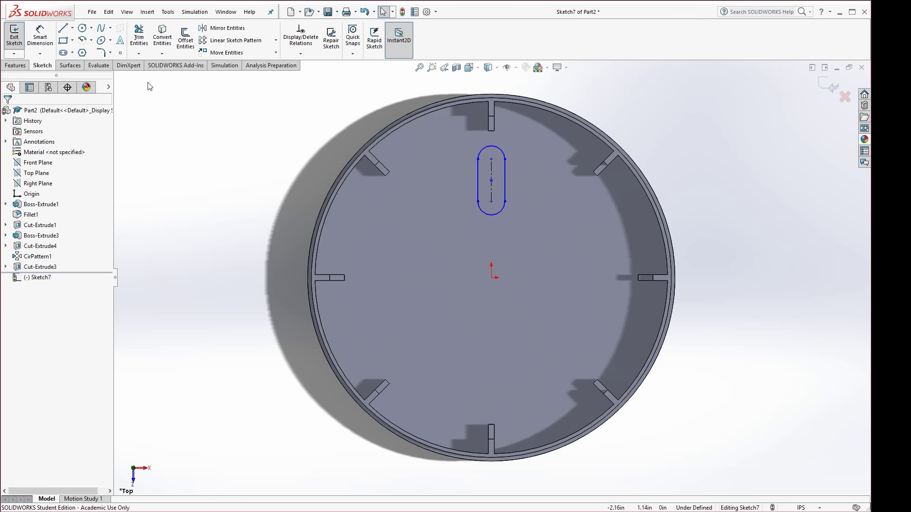
Dimension the slot with a 0.1 in end radius and 0.18 in between its arc centers.
left_click(40, 36)
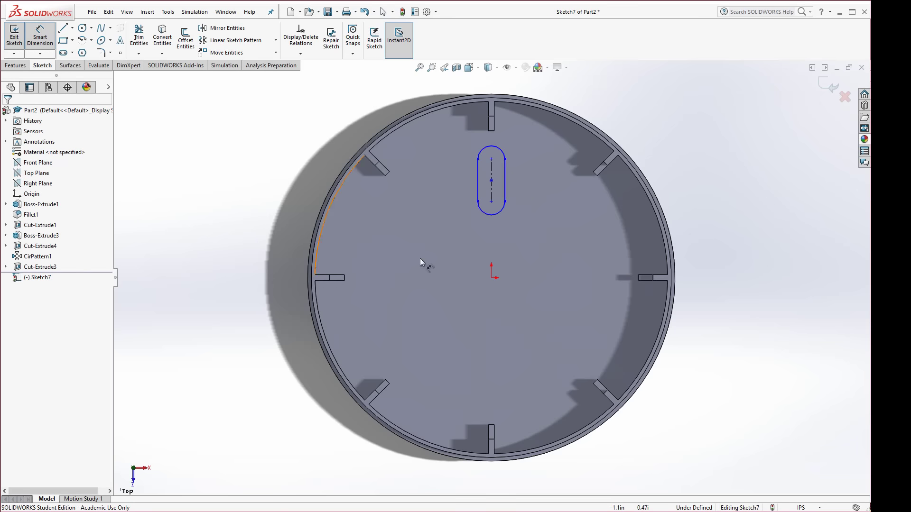
left_click(491, 215)
left_click(456, 229)
type("0.1")
key("Return")
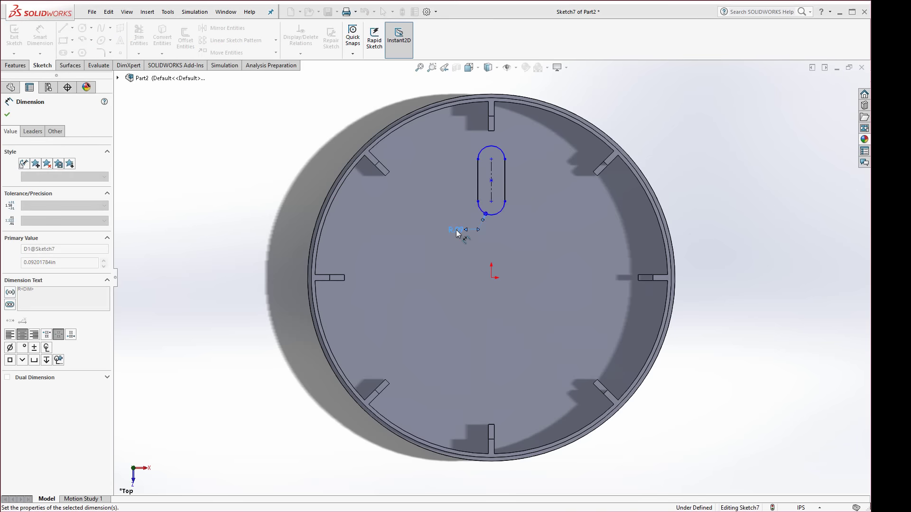
left_click(505, 180)
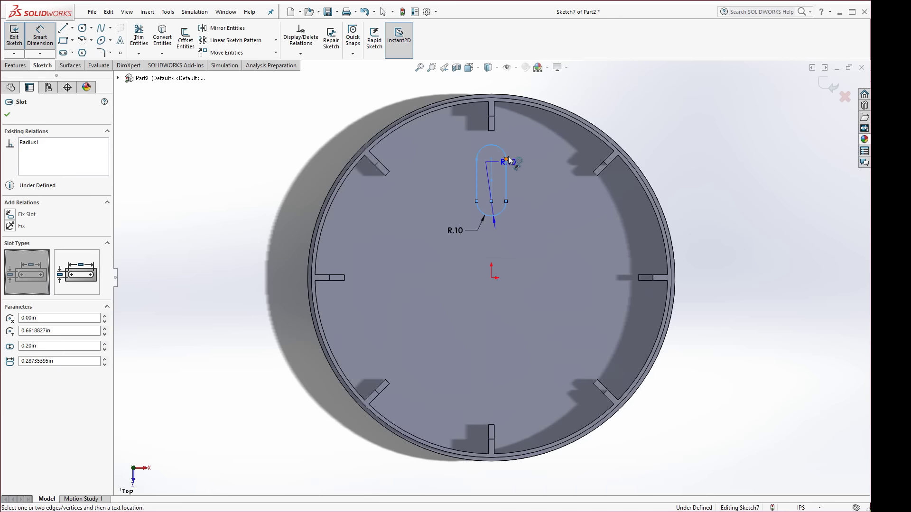
left_click(537, 186)
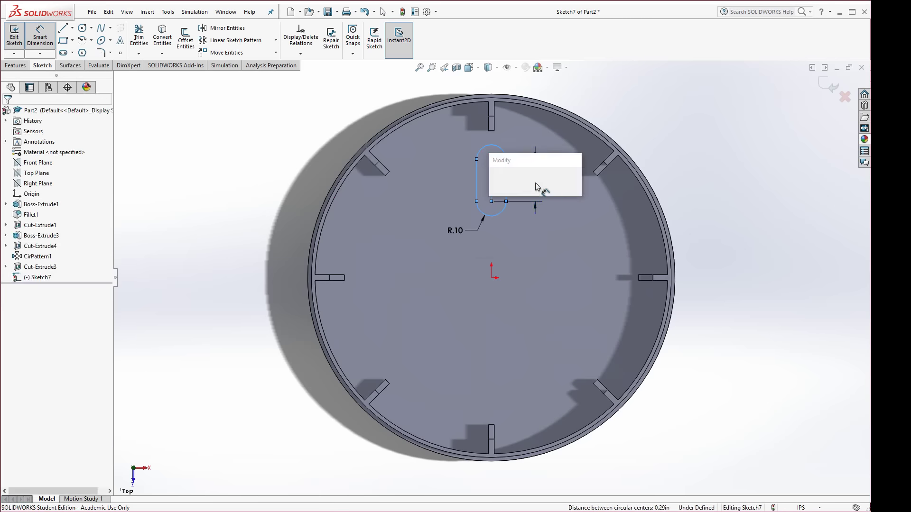
type("0.18")
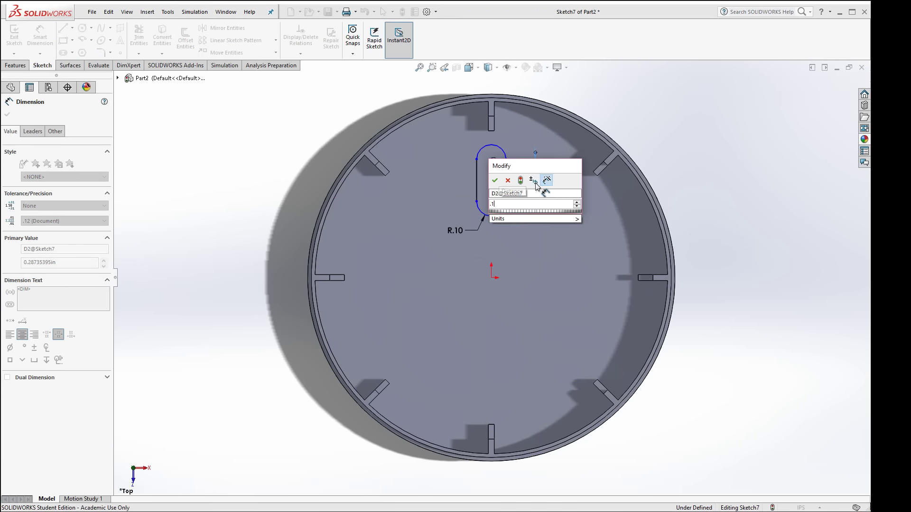
key("Return")
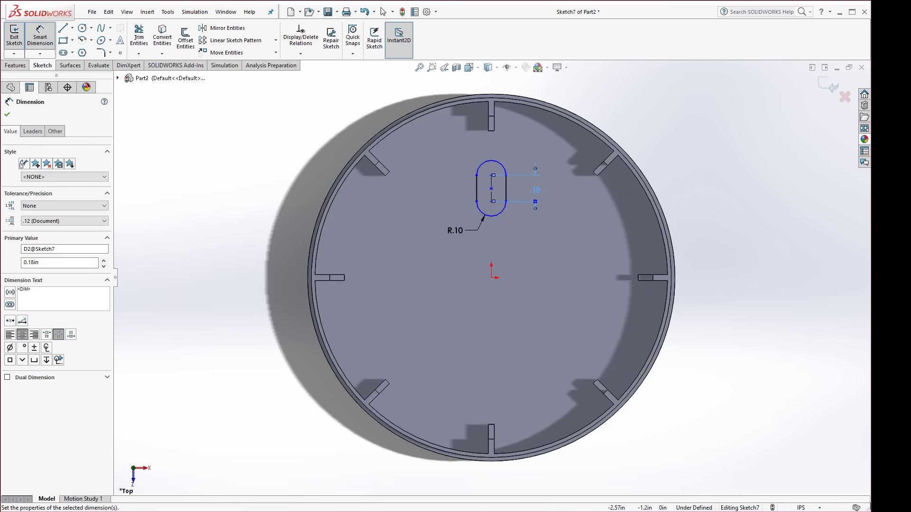
Look up the slot's location in the PDF drawing and dimension its upper arc center 0.82 in from the origin.
key("alt+Tab")
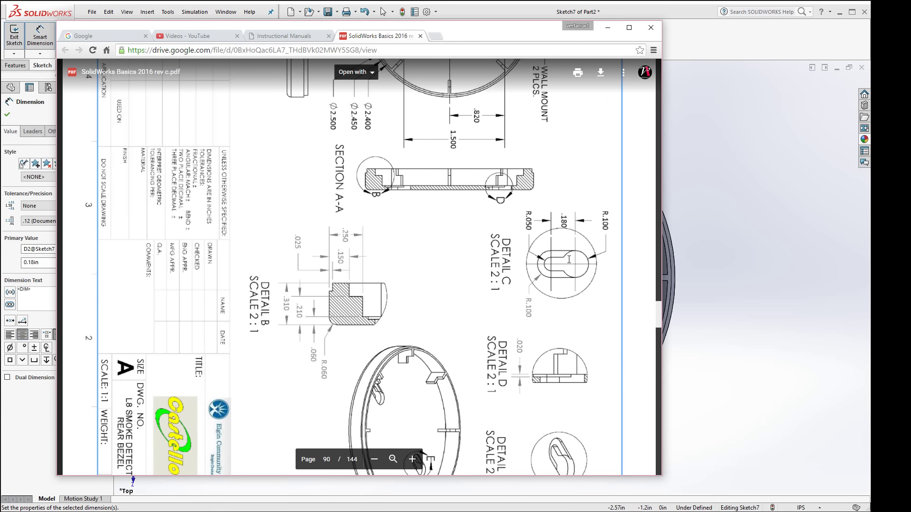
scroll(434, 265, "up", 4)
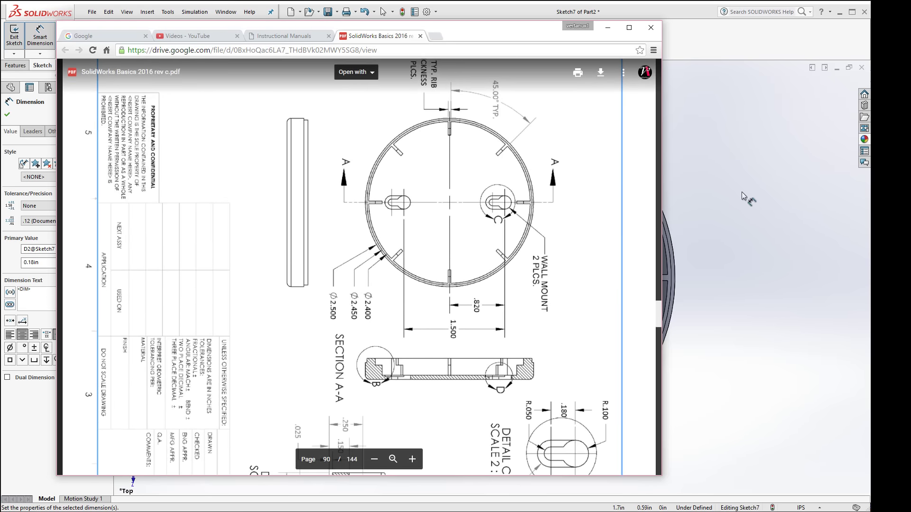
left_click(735, 84)
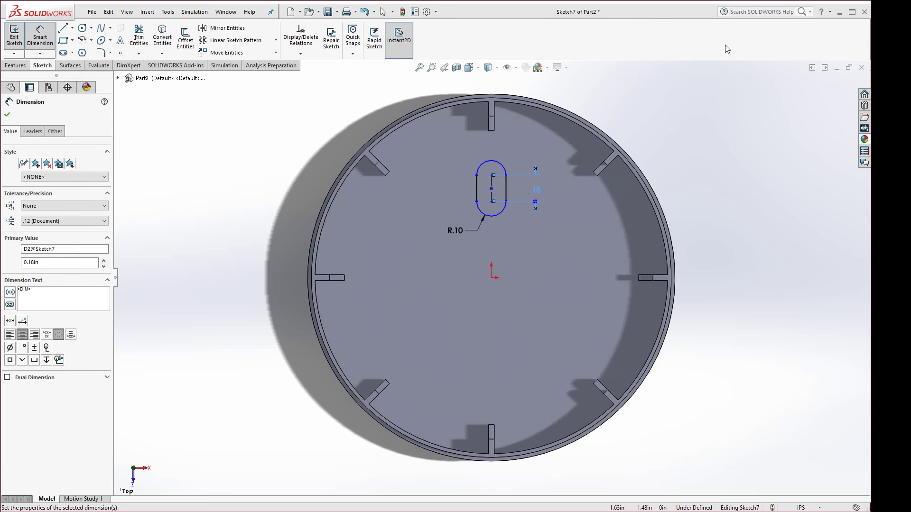
left_click(502, 167)
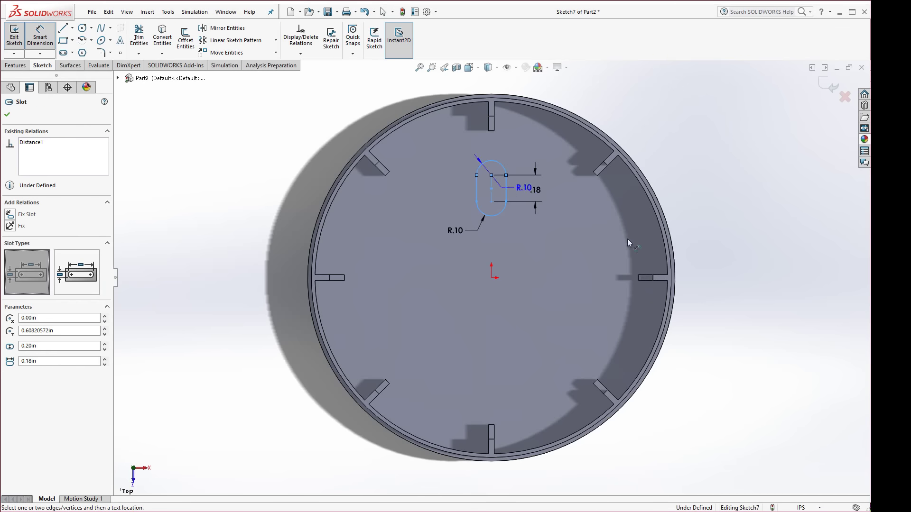
left_click(662, 208)
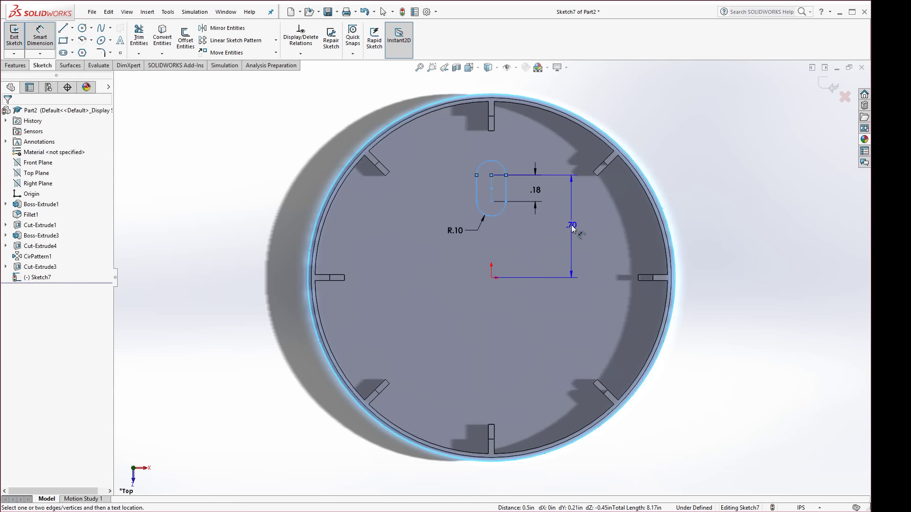
left_click(571, 225)
type(".")
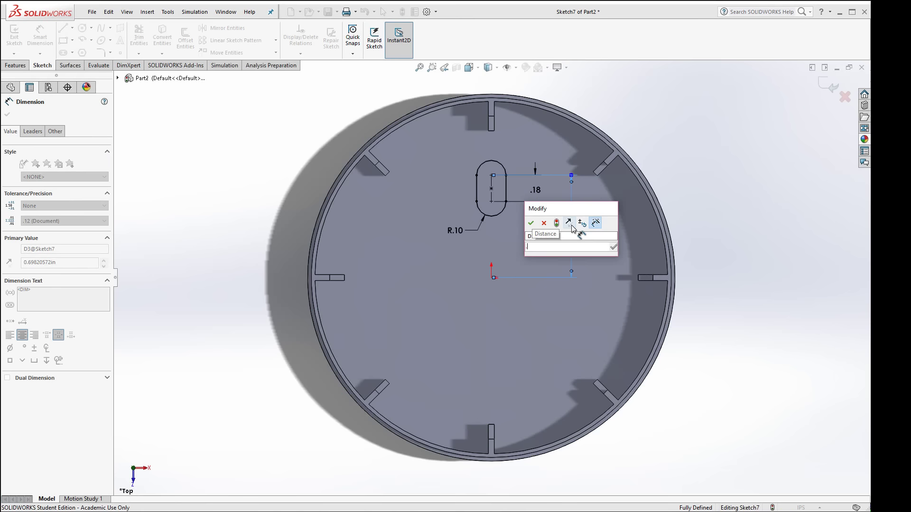
type("82")
key("Return")
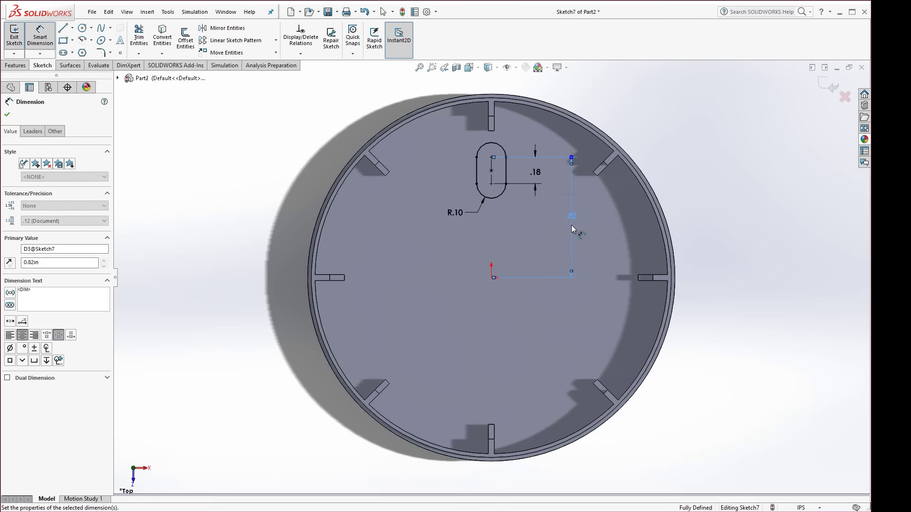
left_click(526, 266)
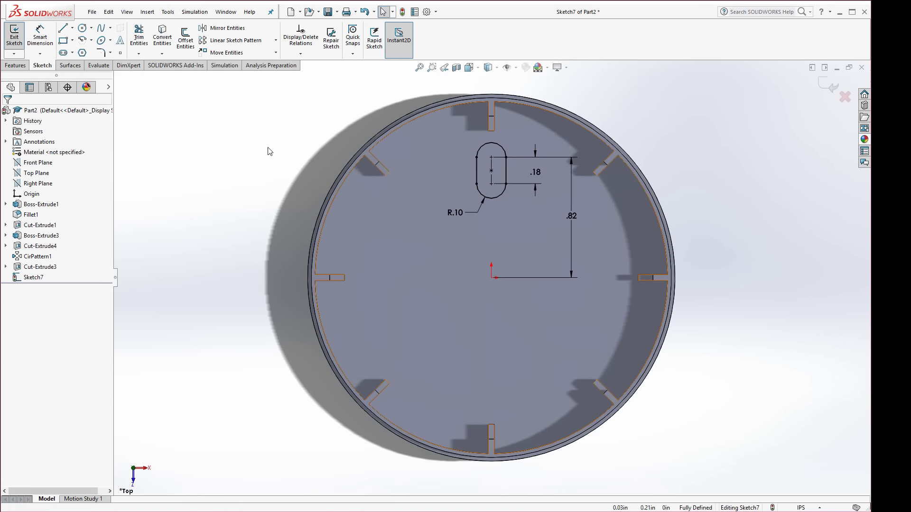
Cut-extrude the slot into the bezel floor, blind 0.02 in from the sketch plane.
left_click(16, 68)
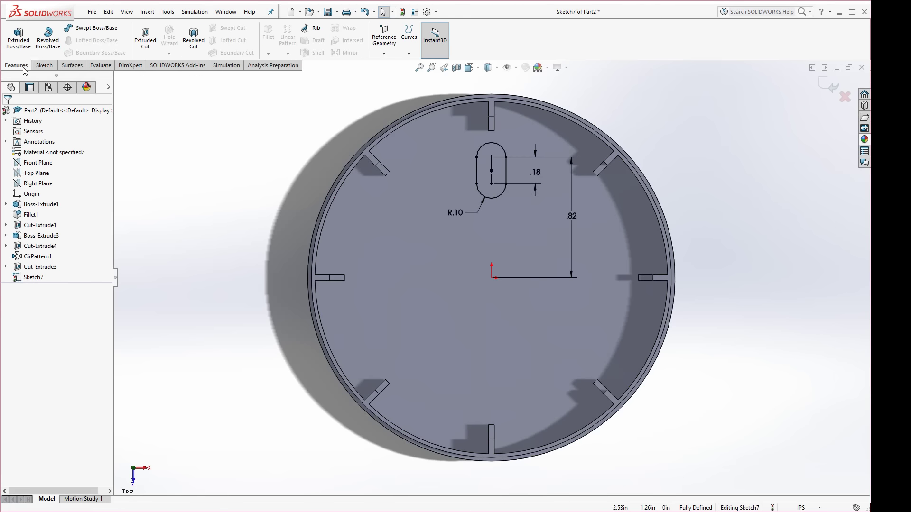
left_click(144, 43)
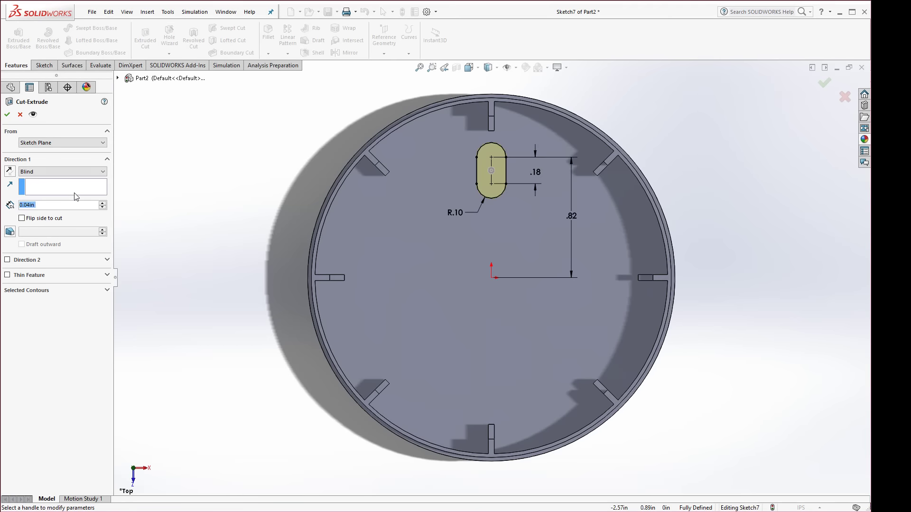
scroll(76, 196, "down", 2)
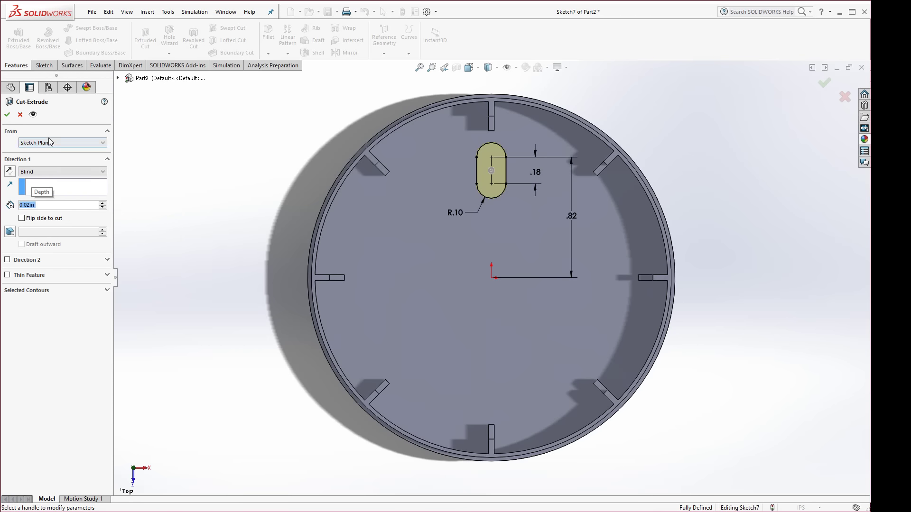
left_click(7, 114)
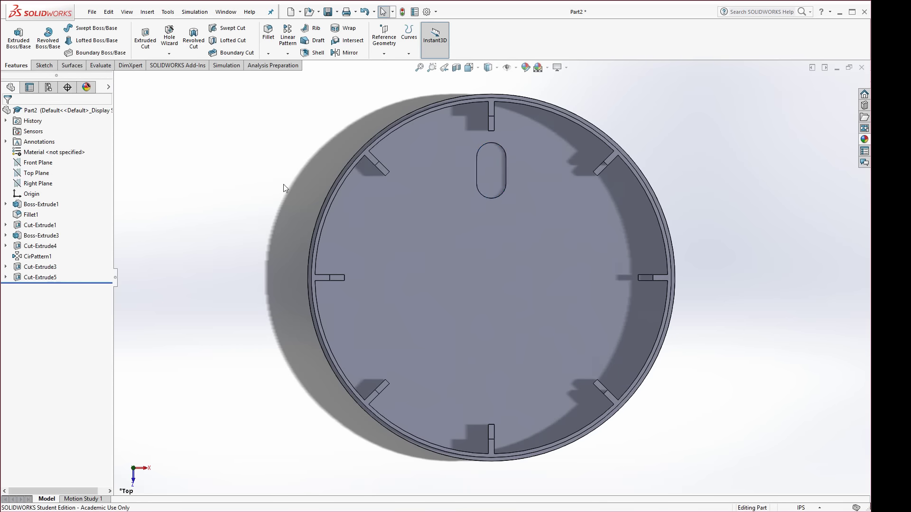
Start a sketch on the slot's recessed floor and offset its outline 0.05 in inward.
scroll(498, 143, "down", 5)
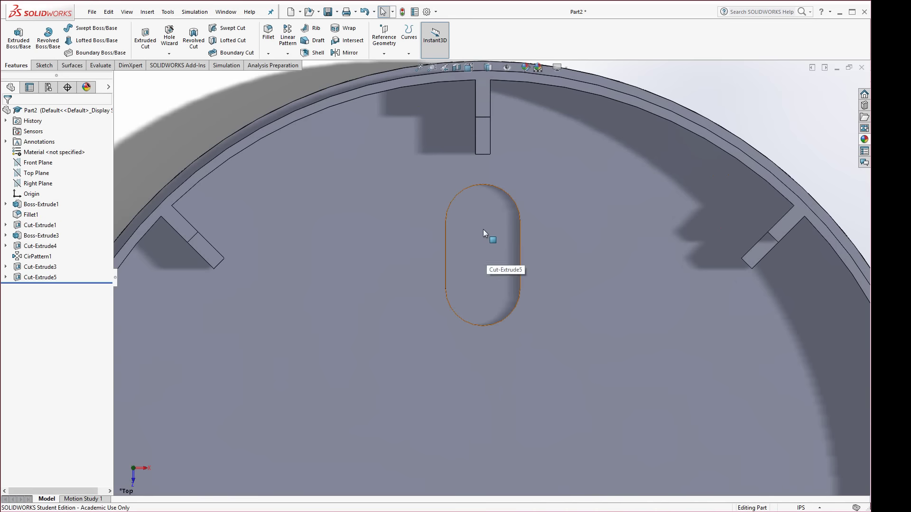
left_click(483, 247)
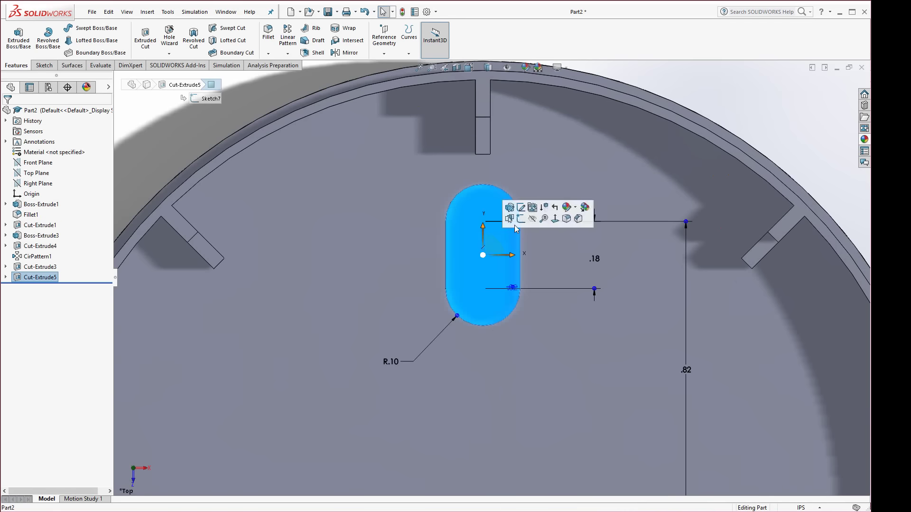
left_click(521, 224)
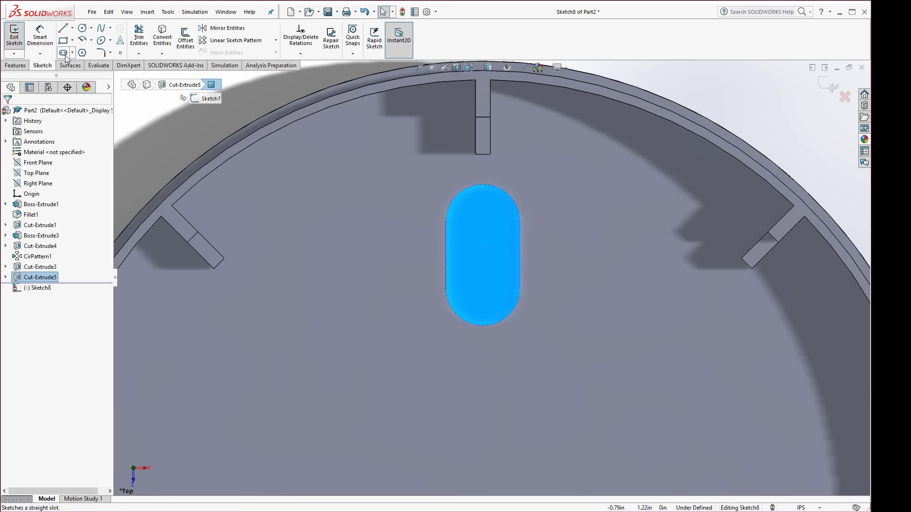
left_click(187, 35)
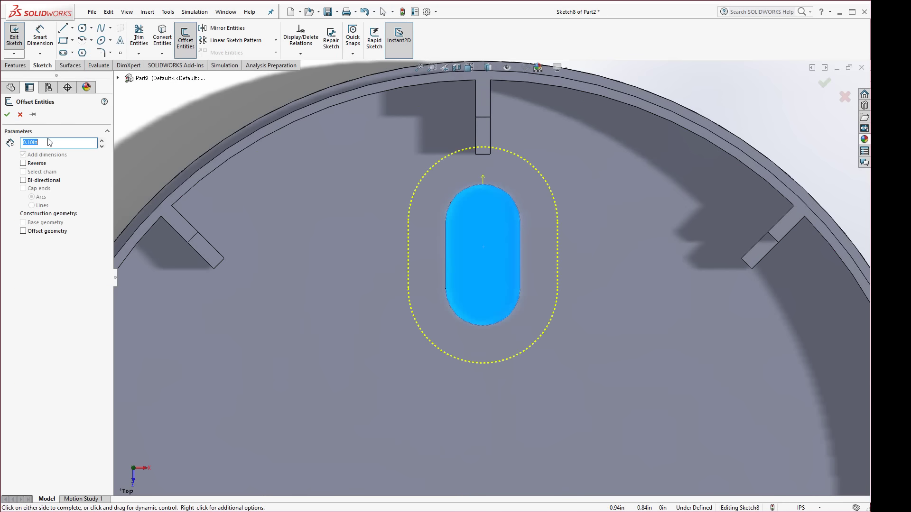
type(".05")
key("Return")
left_click(23, 163)
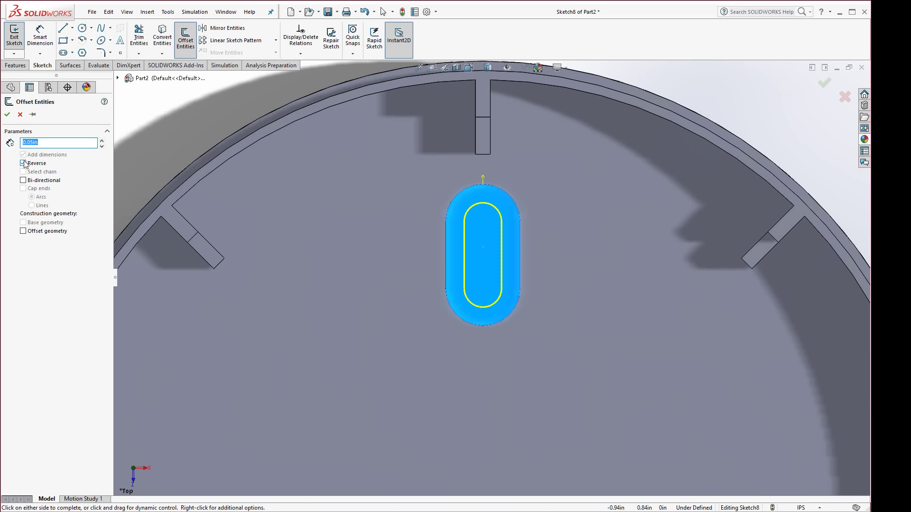
left_click(7, 115)
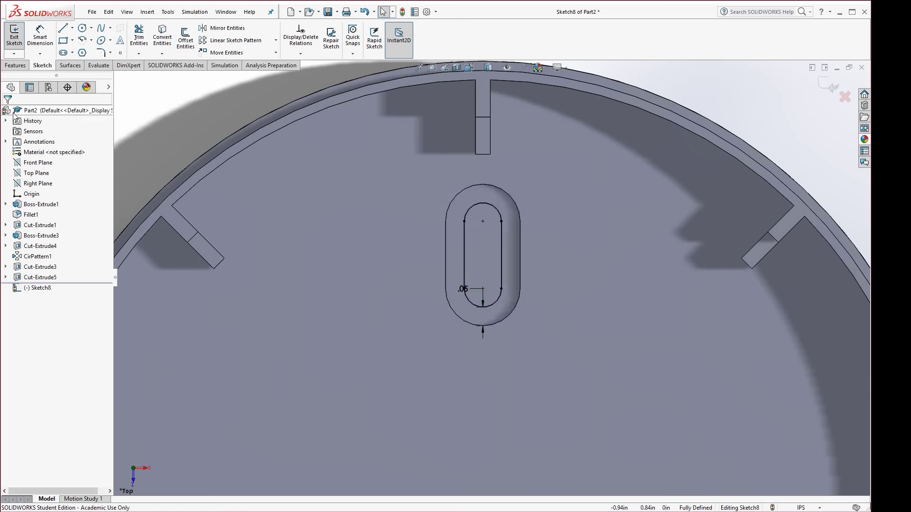
Sketch a circle centered on the slot's upper arc center and make it coradial with the recess's upper arc edge.
left_click(82, 28)
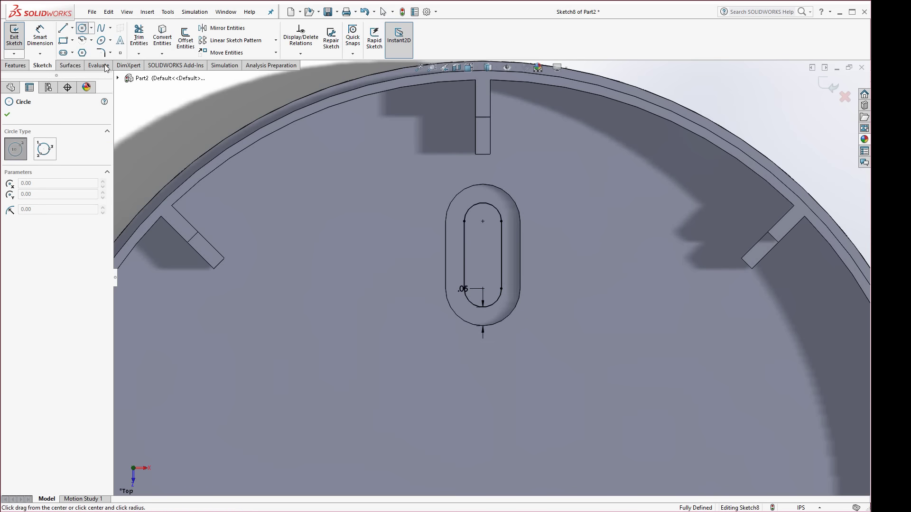
left_click(483, 221)
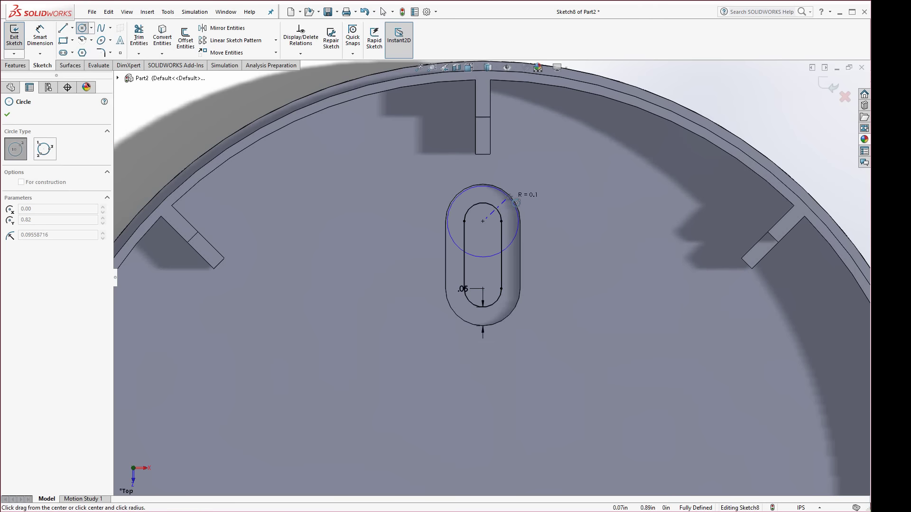
left_click(524, 204)
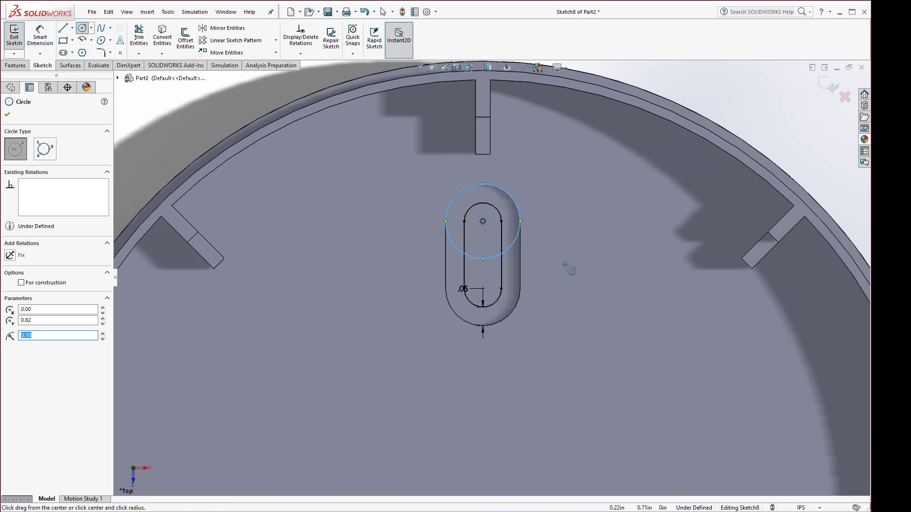
key("Escape")
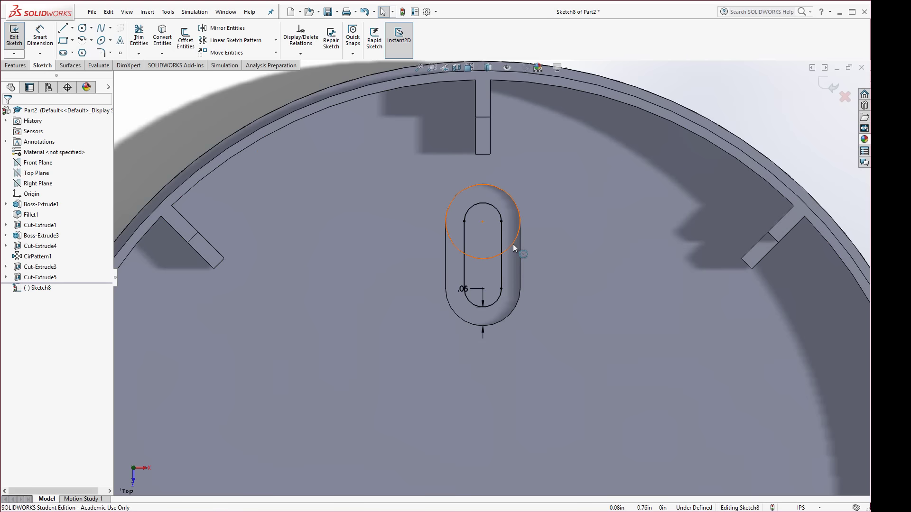
mouse_move(514, 244)
left_mouse_down()
mouse_move(539, 296)
mouse_move(506, 236)
left_mouse_up()
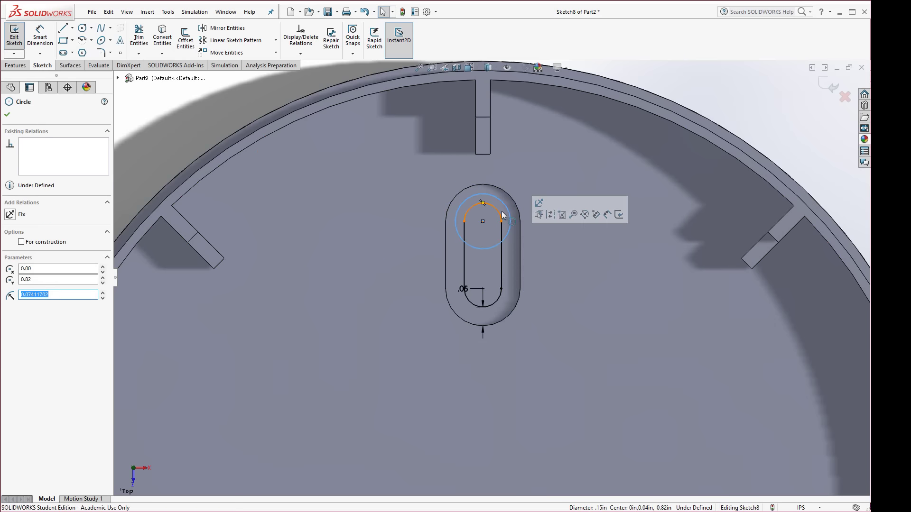
left_click(510, 194, "ctrl")
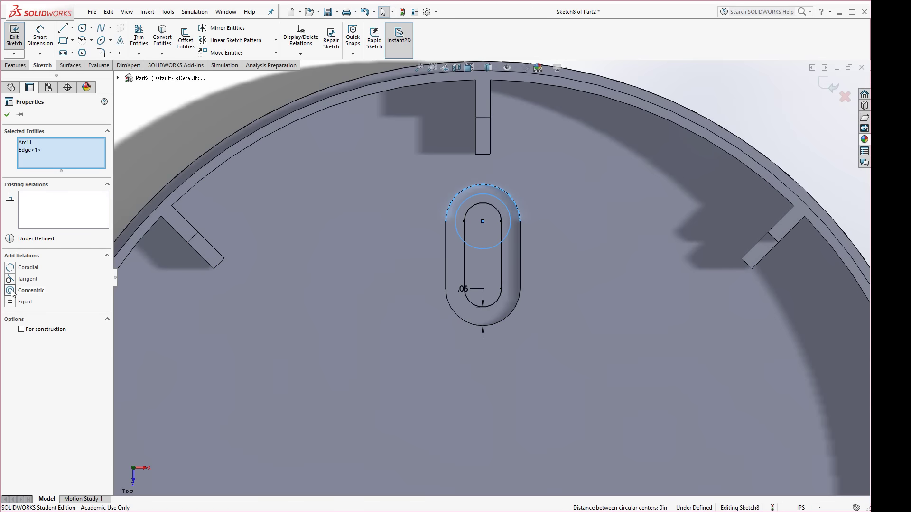
left_click(10, 268)
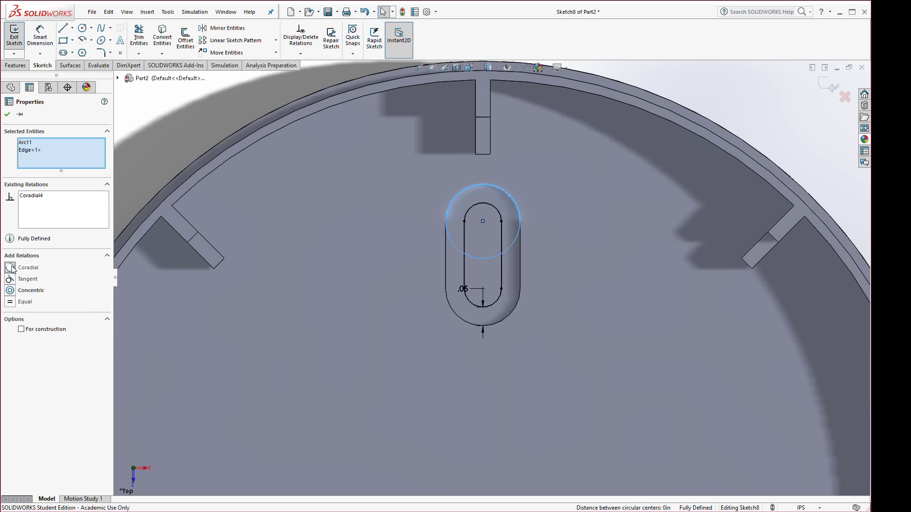
left_click(322, 214)
left_click(211, 120)
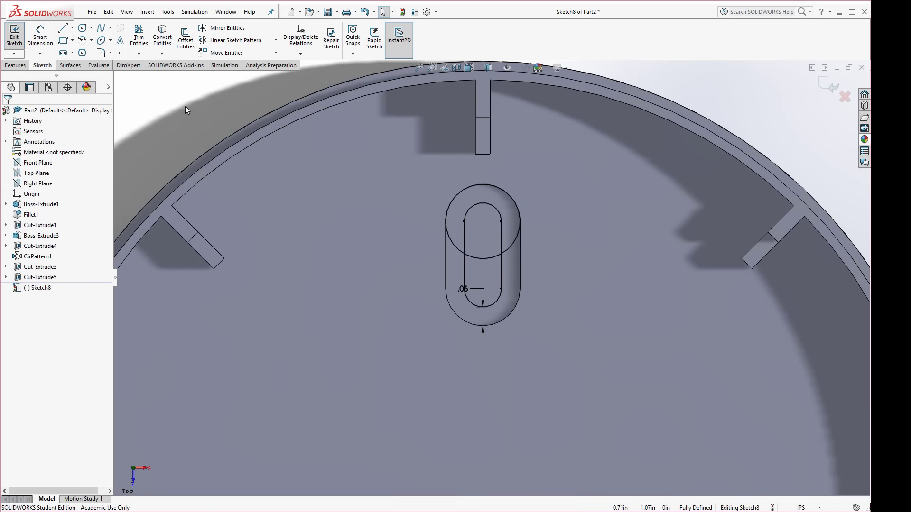
Trim the overlapping circle and inner slot segments into a keyhole outline and cut-extrude it Through All.
left_click(139, 37)
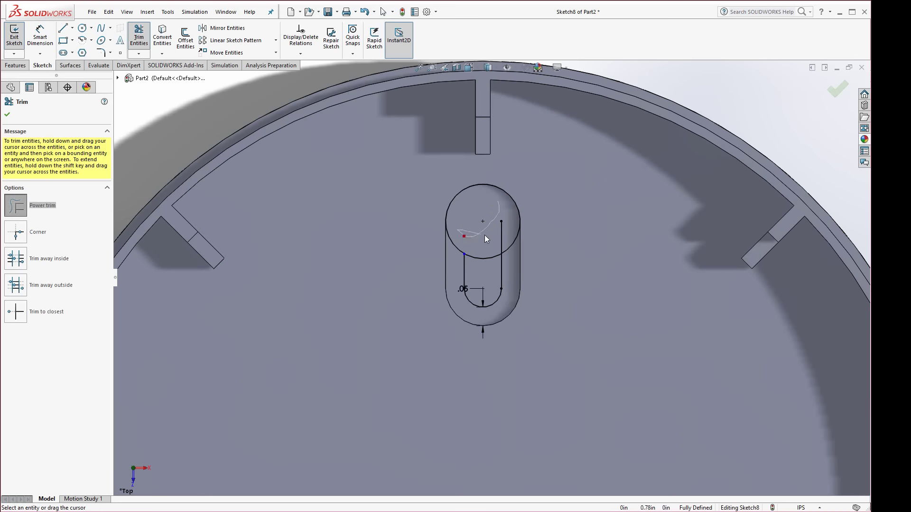
left_click_drag(481, 252, 483, 265)
left_click(17, 65)
left_click(145, 38)
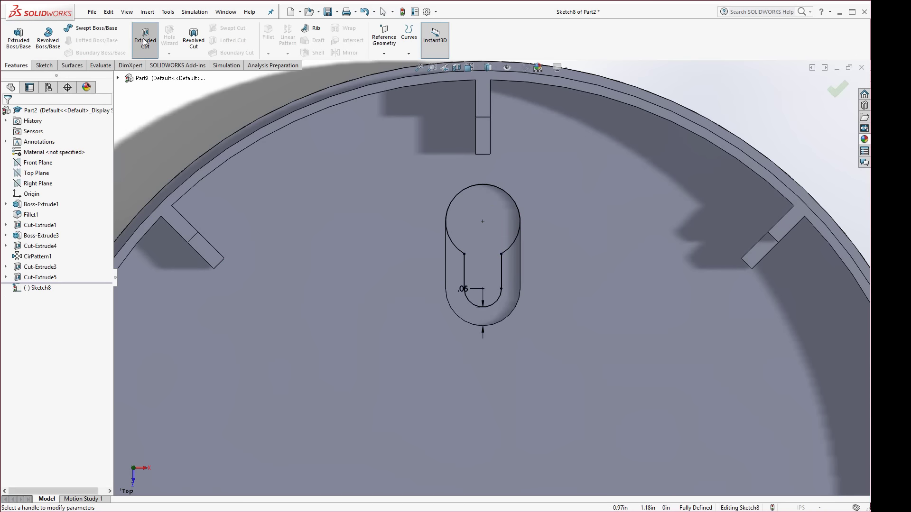
left_click(52, 172)
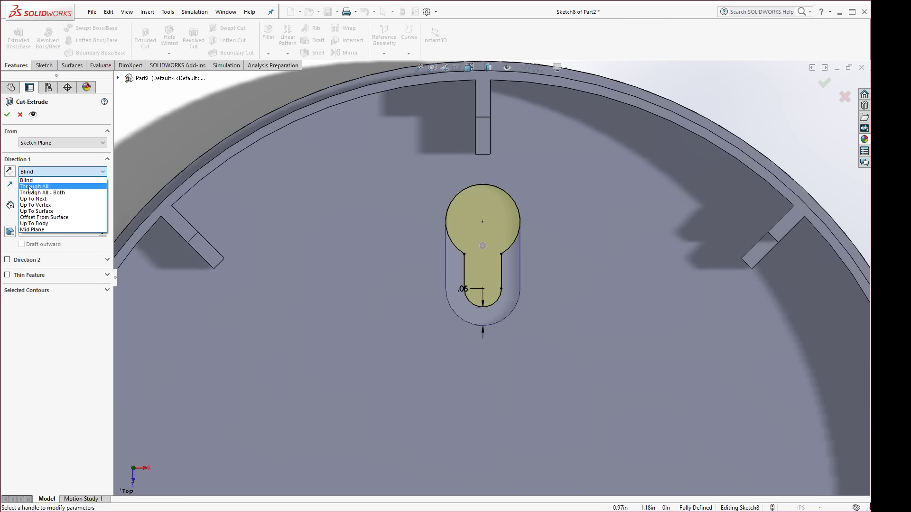
left_click(32, 188)
left_click(6, 114)
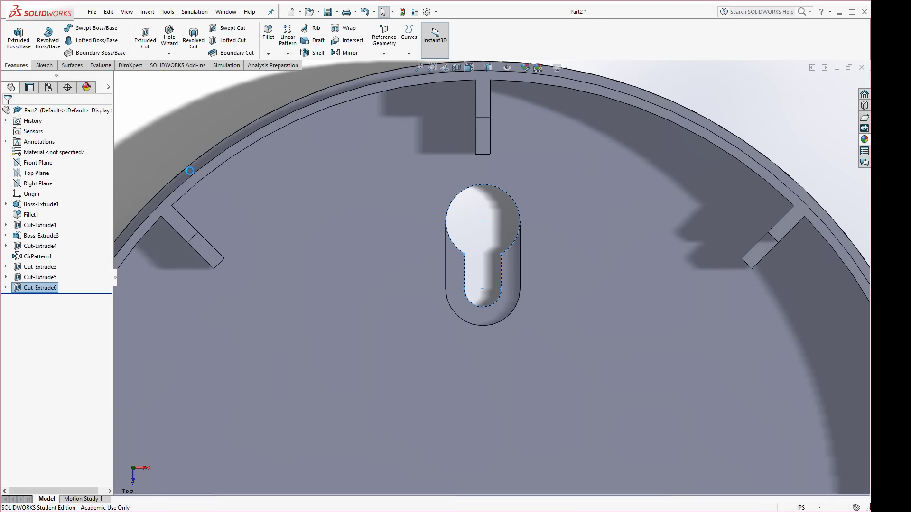
Set up a linear pattern of the slot recess and keyhole cuts along the slot's straight edge, with 2 instances and the direction reversed.
key("f")
middle_click_drag(525, 421, 552, 367)
scroll(548, 266, "down", 10)
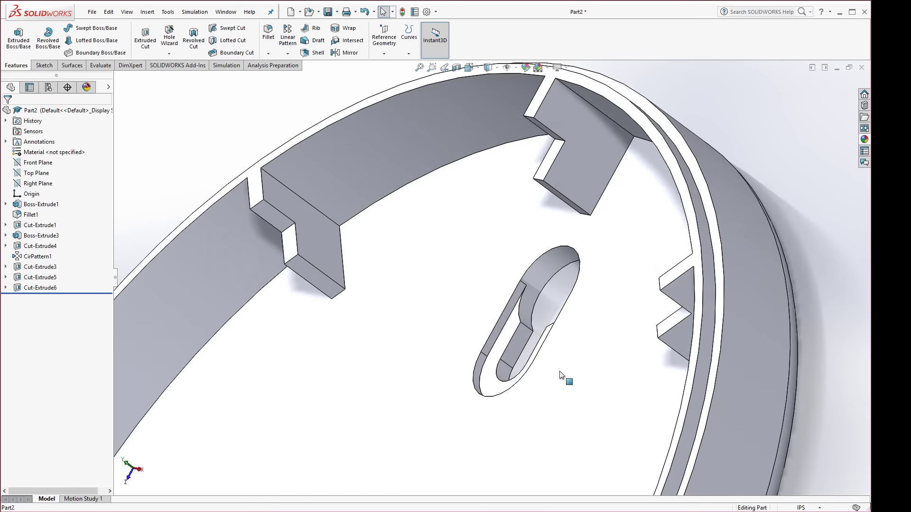
left_click(40, 288)
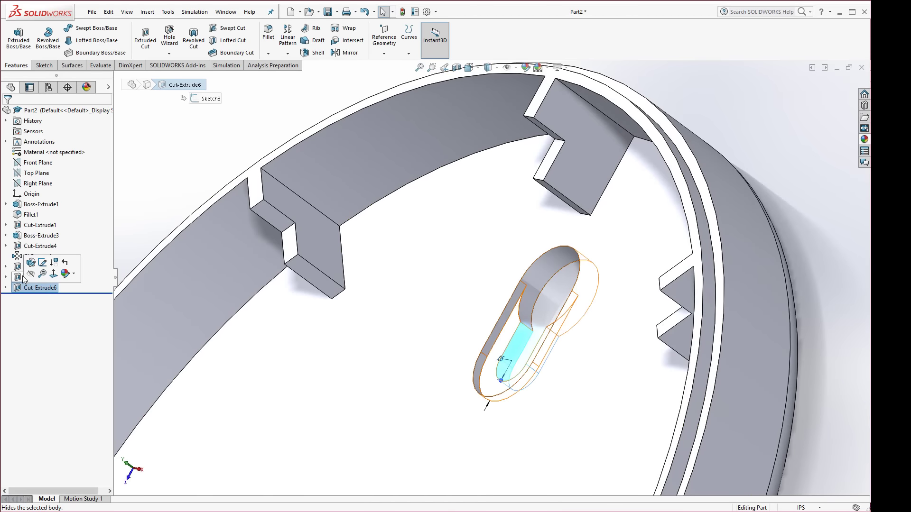
left_click(40, 277, "ctrl")
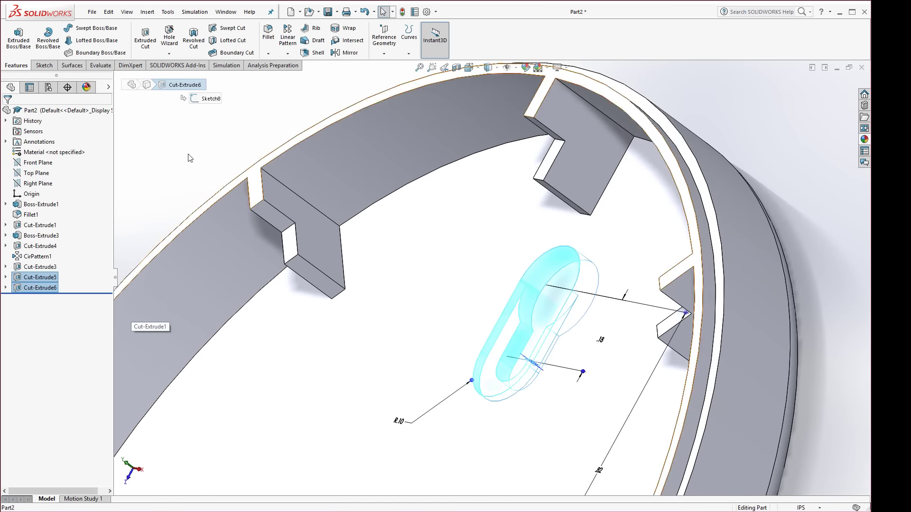
left_click(289, 37)
scroll(301, 252, "up", 5)
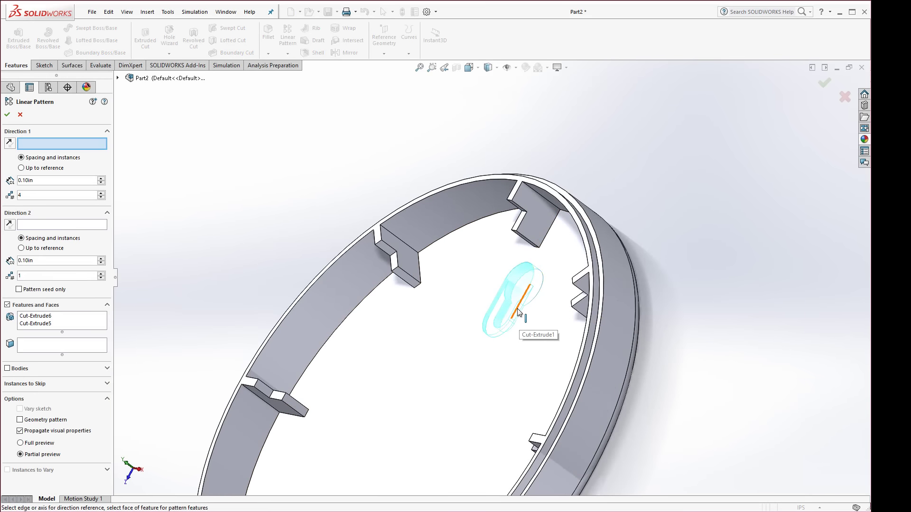
left_click(519, 312)
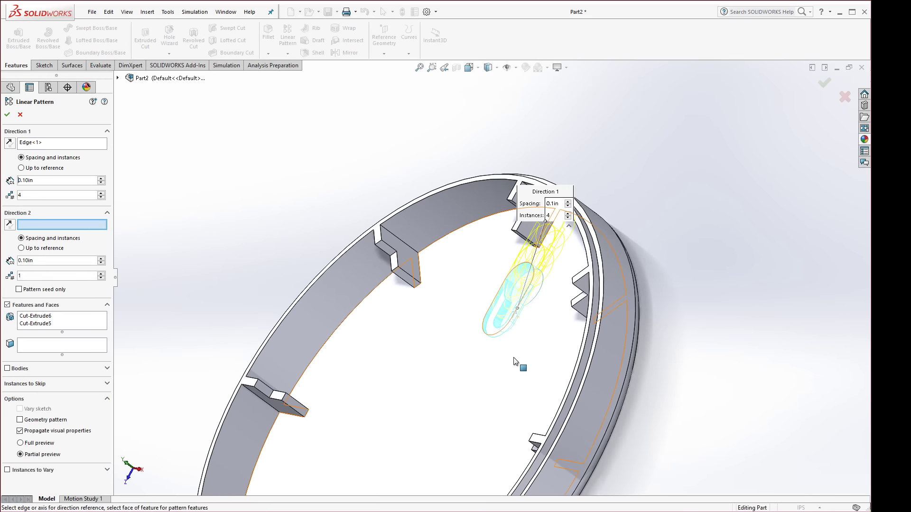
left_click(102, 197)
left_click(101, 197)
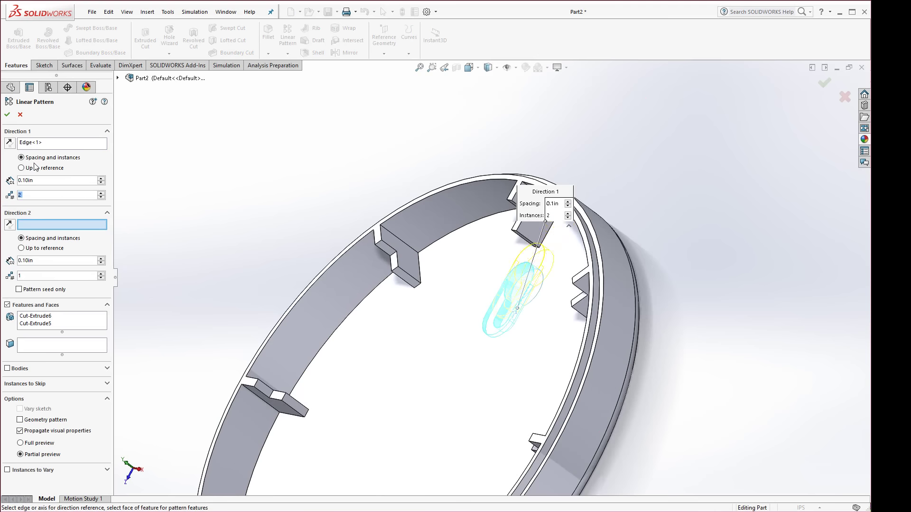
left_click(10, 144)
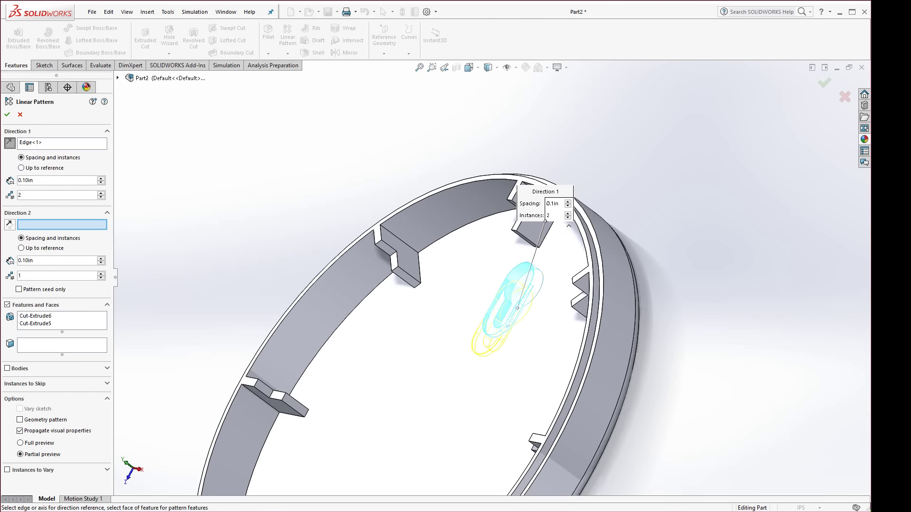
Look up the wall-mount slot spacing in the PDF drawing, set the pattern spacing to 1.5 in and finish the linear pattern.
key("alt+Tab")
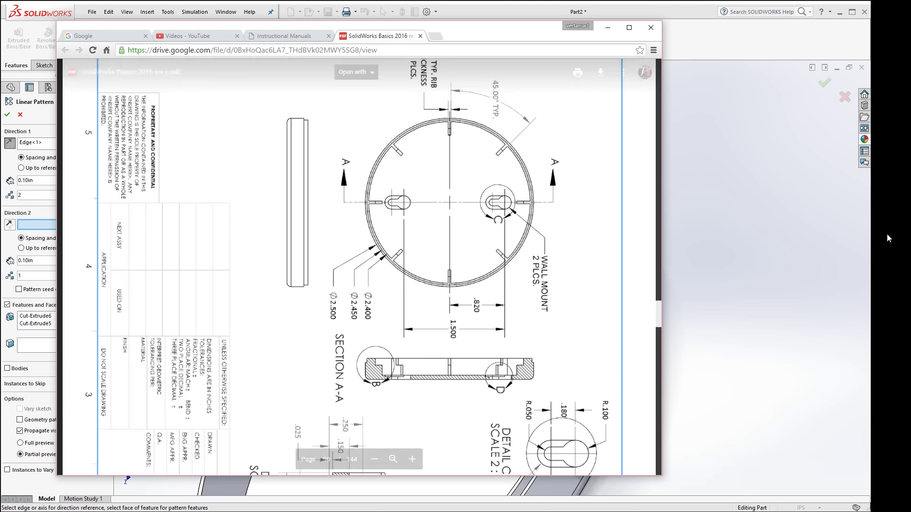
left_click(735, 53)
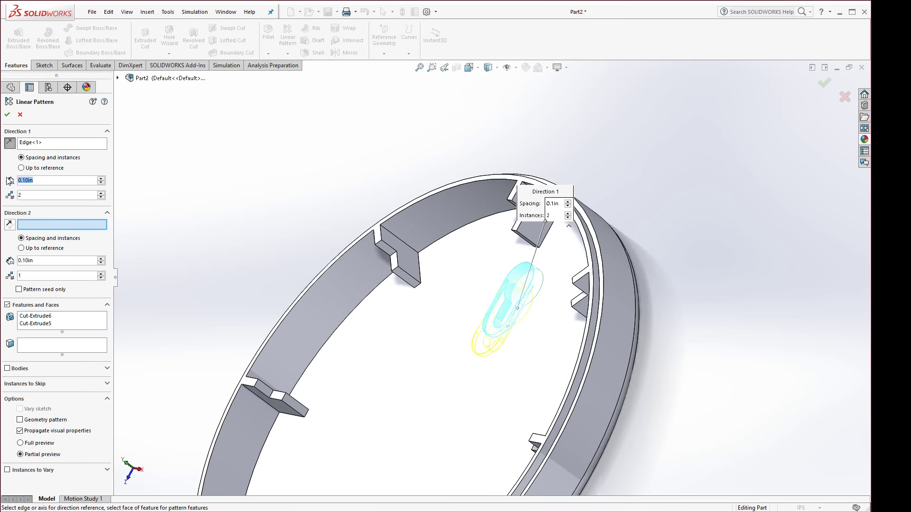
type("1")
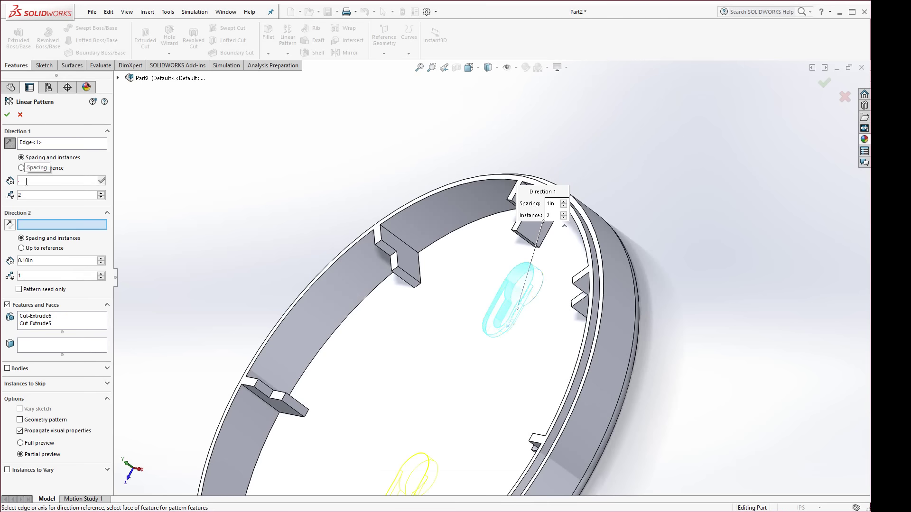
type(".5")
key("Return")
scroll(460, 370, "up", 3)
middle_click_drag(453, 402, 467, 414)
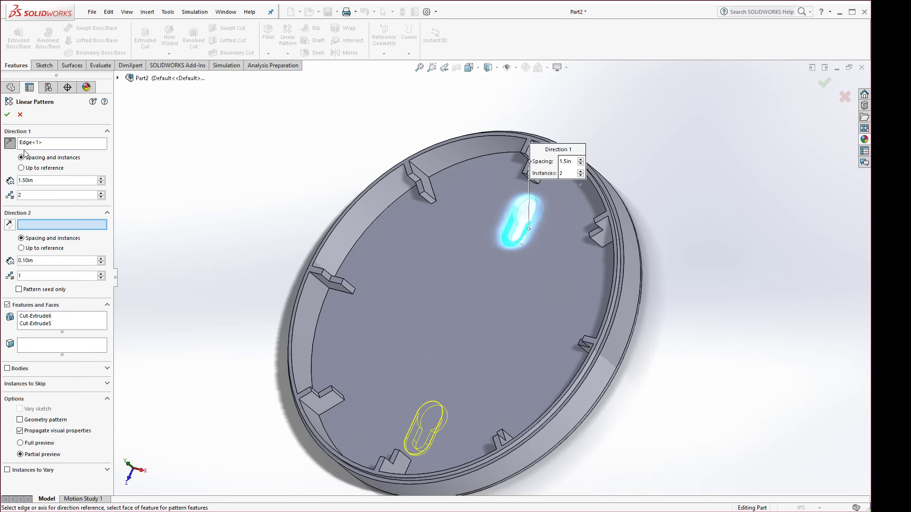
left_click(7, 115)
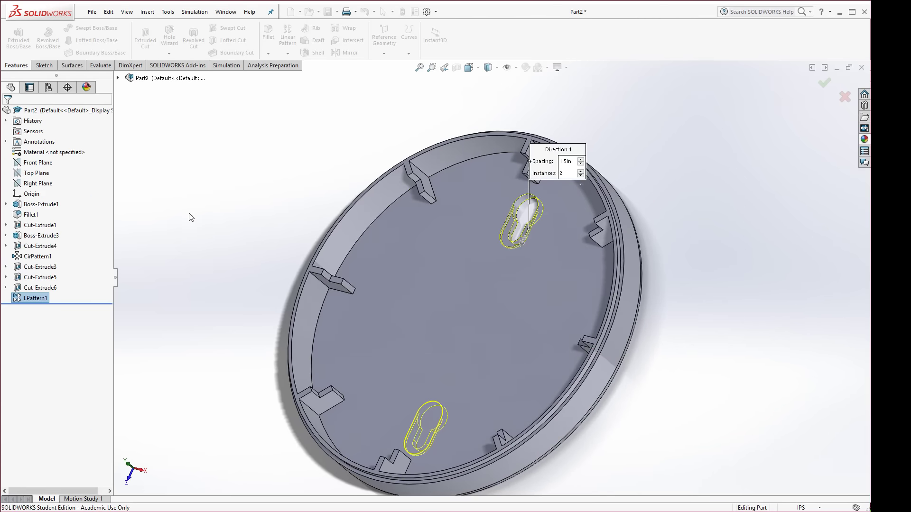
middle_click_drag(275, 314, 335, 270)
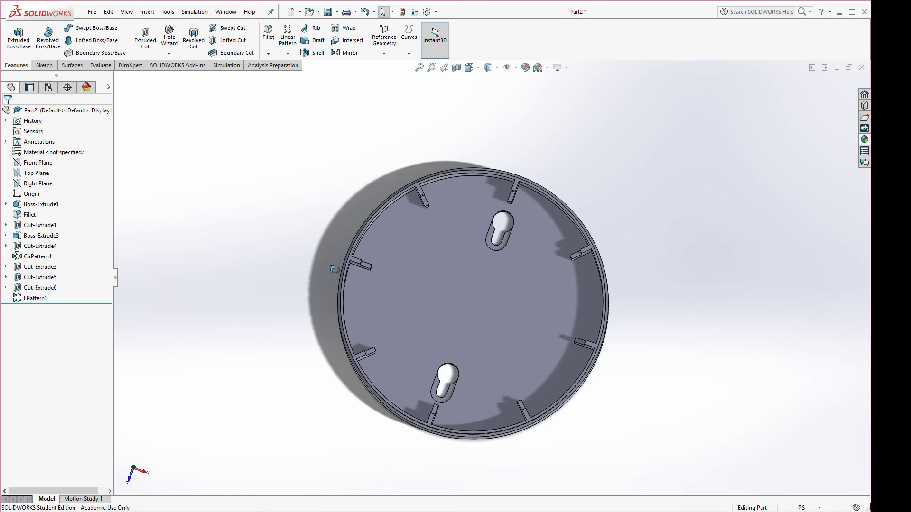
key("ctrl+shift+z")
scroll(517, 335, "down", 3)
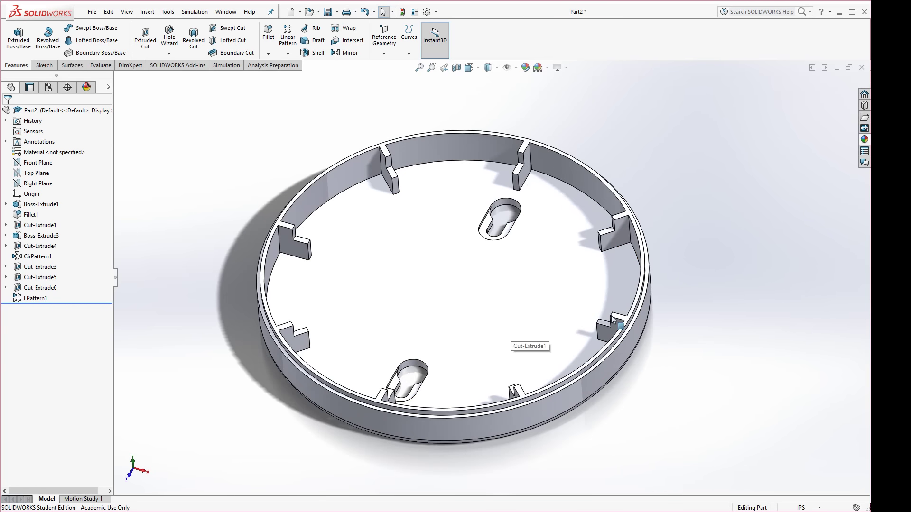